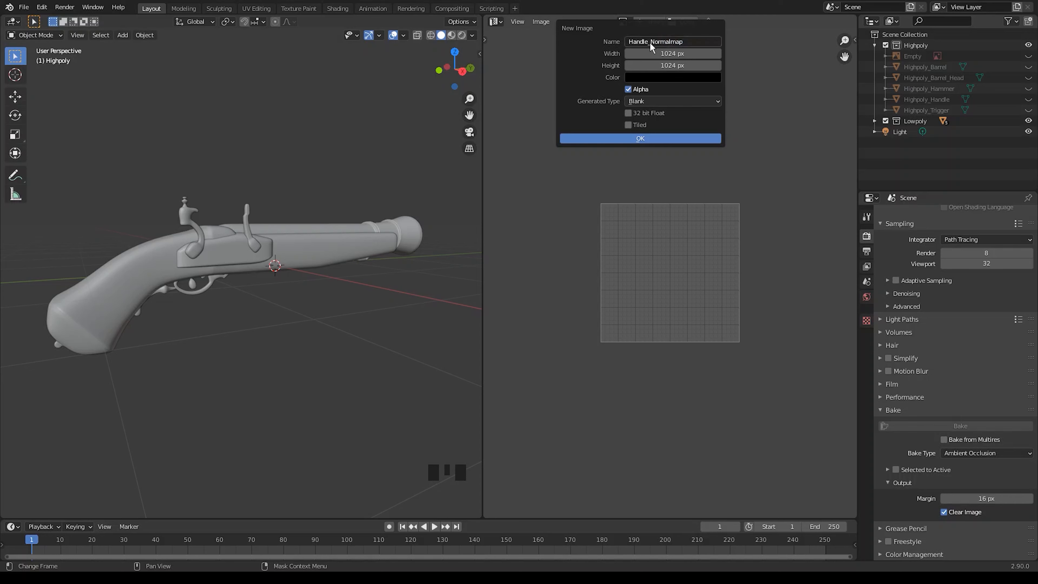
# - Create the blank Handle_Normalmap image with a width of 2048 px and the color's alpha set to 0
pyautogui.click(666, 78)
pyautogui.doubleClick(668, 226)
pyautogui.write('0')
pyautogui.press('Return')
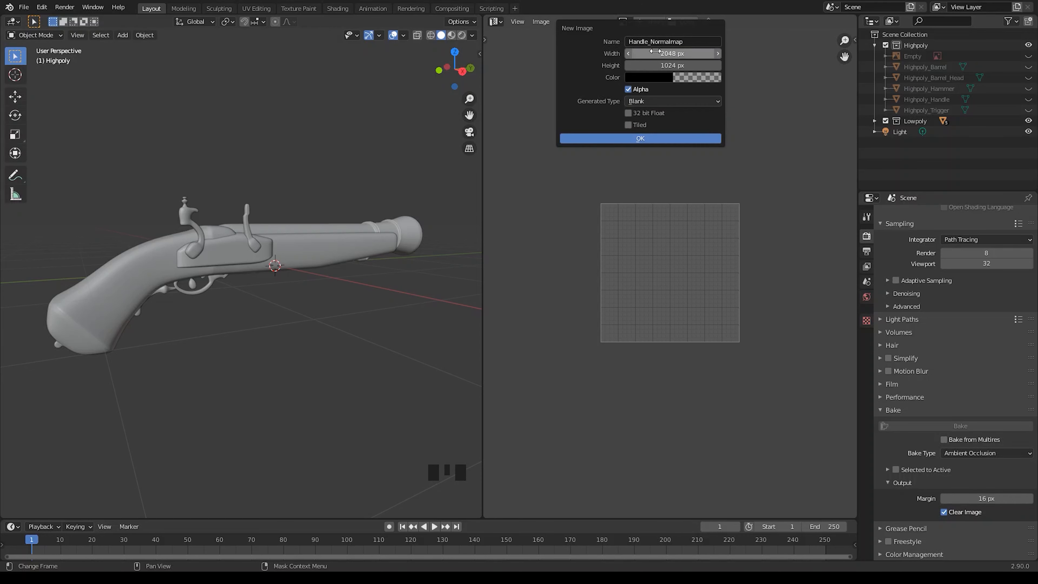
pyautogui.click(593, 139)
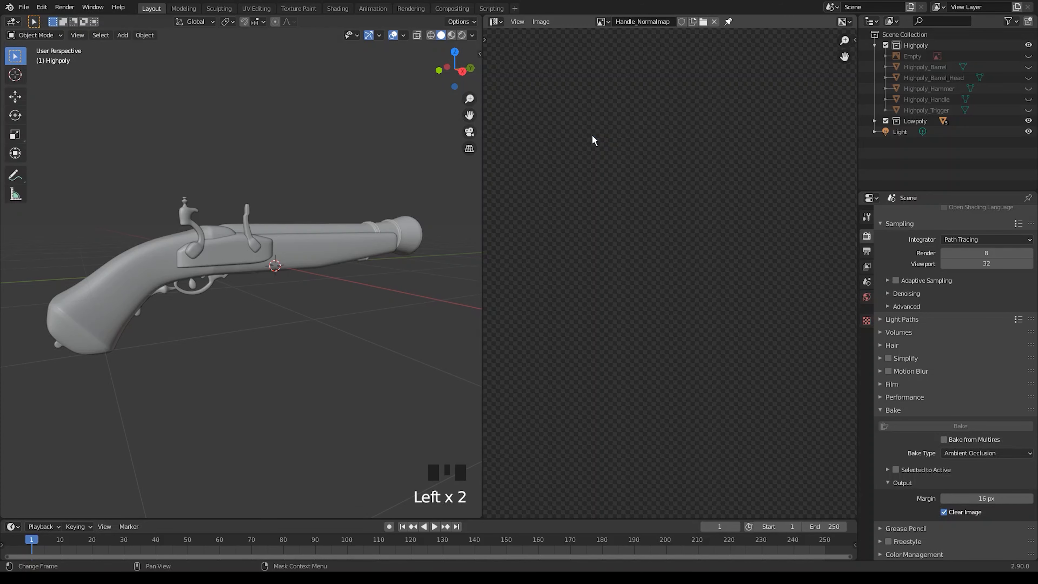
pyautogui.scroll(-6, 610, 225)
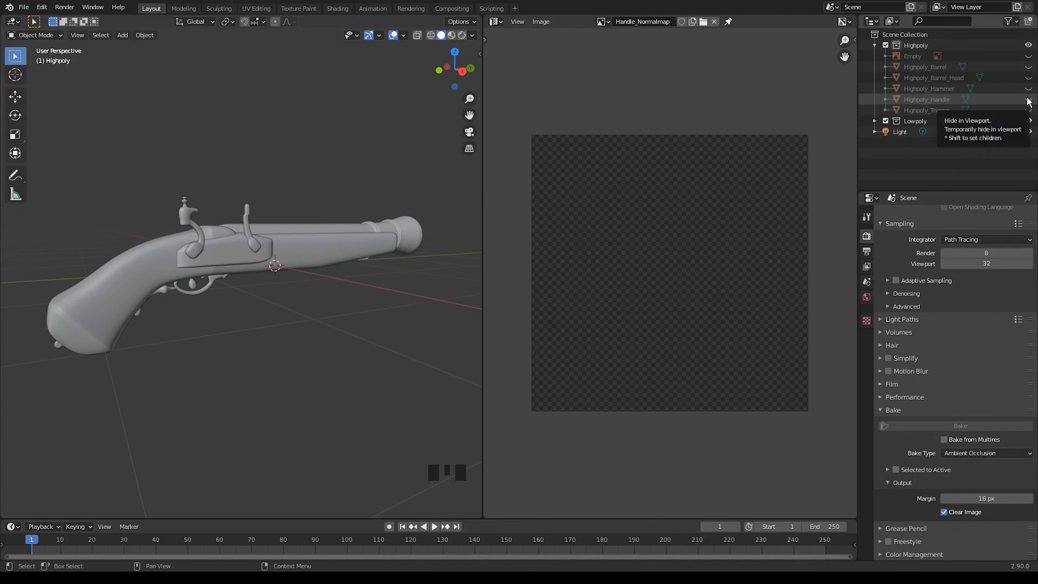
# - Unhide Highpoly_Handle and select it together with Lowpoly_Handle, keeping the low-poly mesh as the active object
pyautogui.click(1028, 100)
pyautogui.moveTo(253, 261); pyautogui.dragTo(288, 258, button='middle')
pyautogui.click(288, 256)
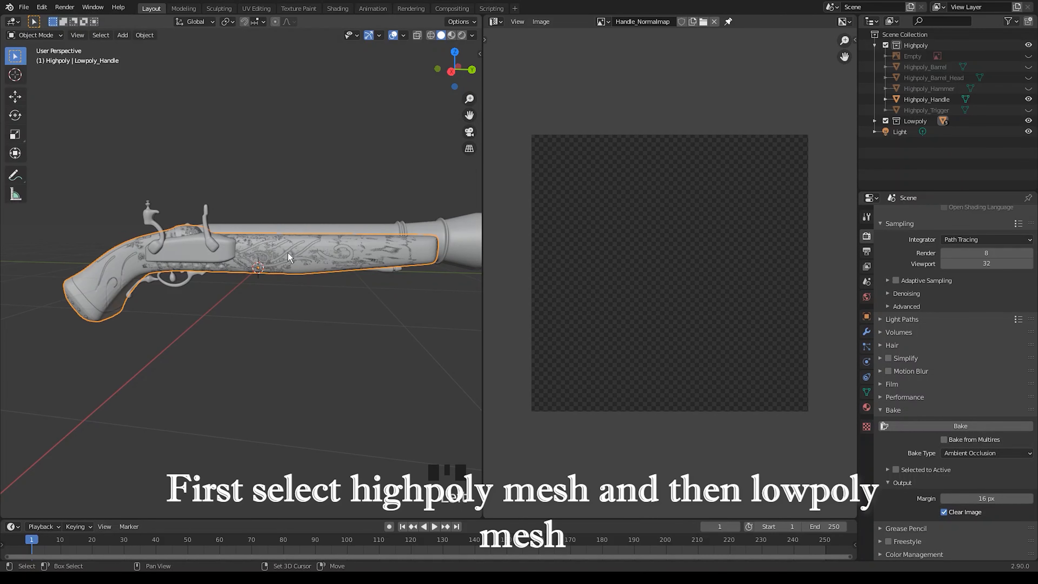
pyautogui.click(874, 121)
pyautogui.click(257, 255)
pyautogui.keyDown('shift'); pyautogui.click(257, 255); pyautogui.keyUp('shift')
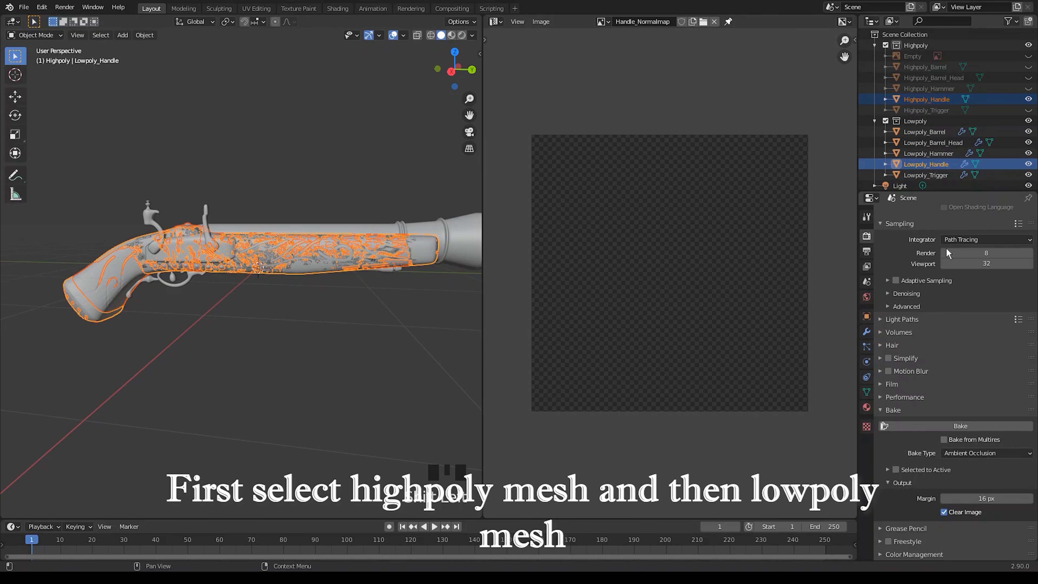
# - Set the bake type to Normal and enable Selected to Active with a max ray distance of 0.01 m
pyautogui.click(987, 453)
pyautogui.click(980, 406)
pyautogui.scroll(-8, 902, 467)
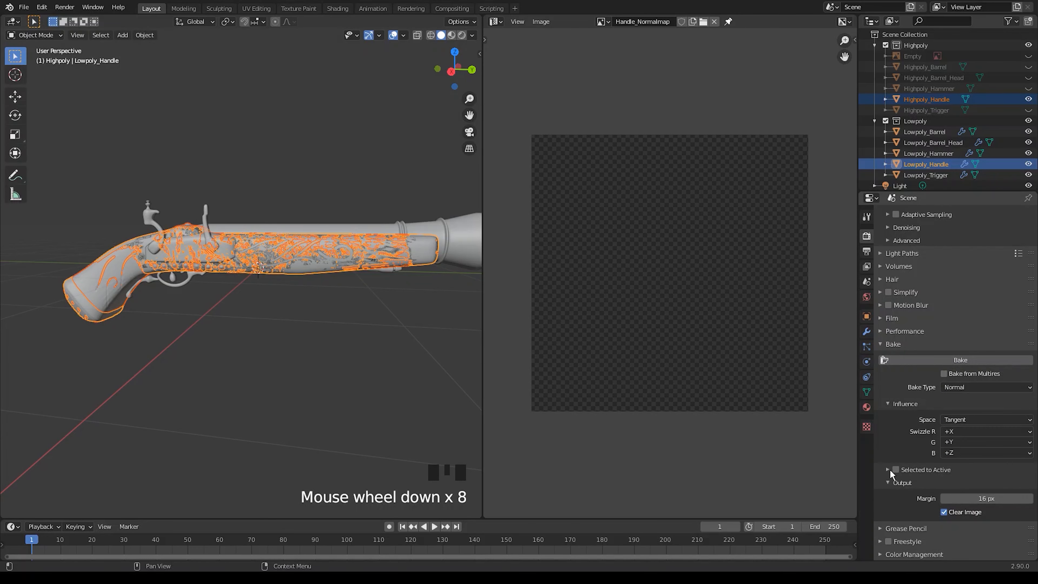
pyautogui.click(896, 473)
pyautogui.click(888, 473)
pyautogui.scroll(-3, 889, 473)
pyautogui.click(971, 466)
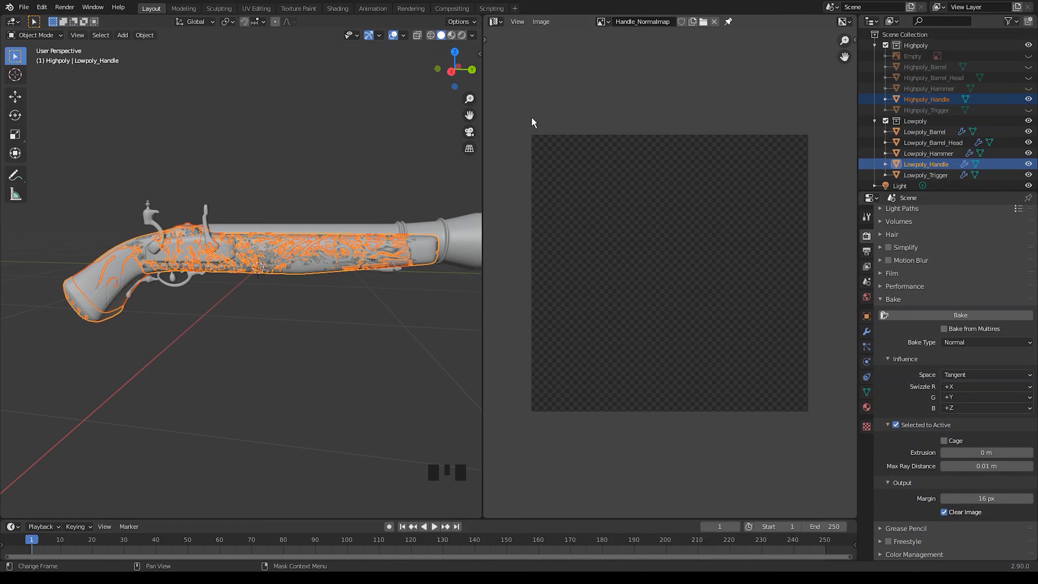
# - Split the image editor area horizontally and change the lower part to a Shader Editor
pyautogui.moveTo(485, 18); pyautogui.dragTo(505, 293)
pyautogui.click(496, 301)
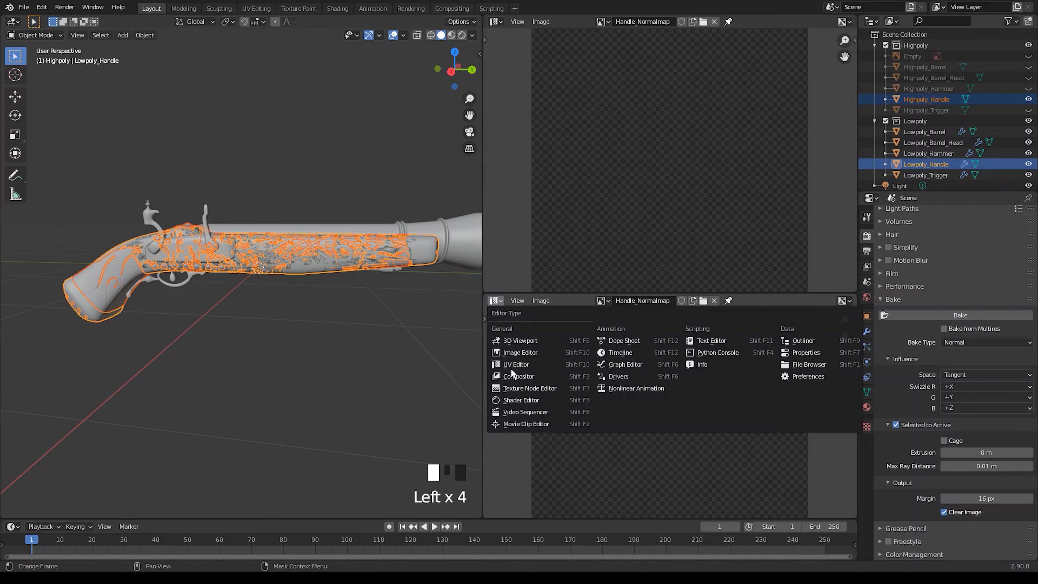
pyautogui.click(522, 401)
# - Add an Image Texture node to the Handle material and assign the Handle_Normalmap image to it
pyautogui.scroll(3, 545, 462)
pyautogui.hotkey('shift', 'a')
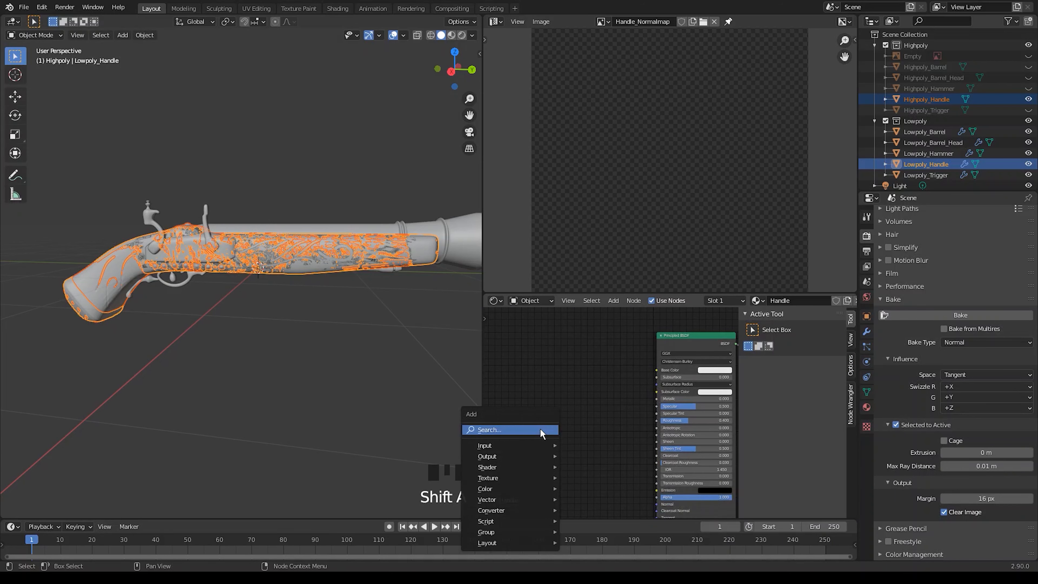
pyautogui.click(541, 430)
pyautogui.write('image')
pyautogui.press('Return')
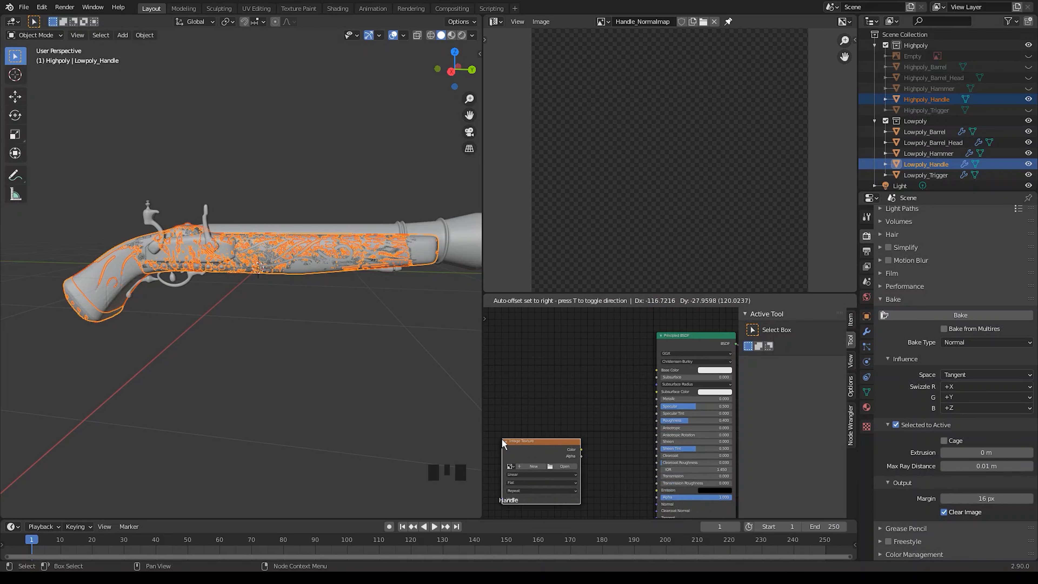
pyautogui.click(550, 486)
pyautogui.moveTo(550, 486); pyautogui.dragTo(568, 403, button='middle')
pyautogui.press('g')
pyautogui.click(560, 437)
pyautogui.click(521, 418)
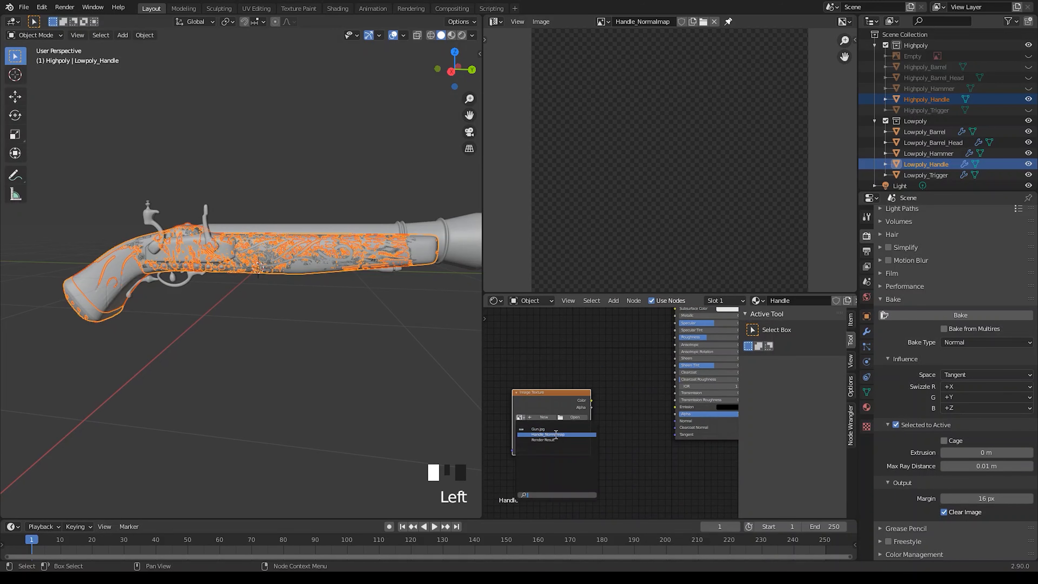
pyautogui.click(555, 434)
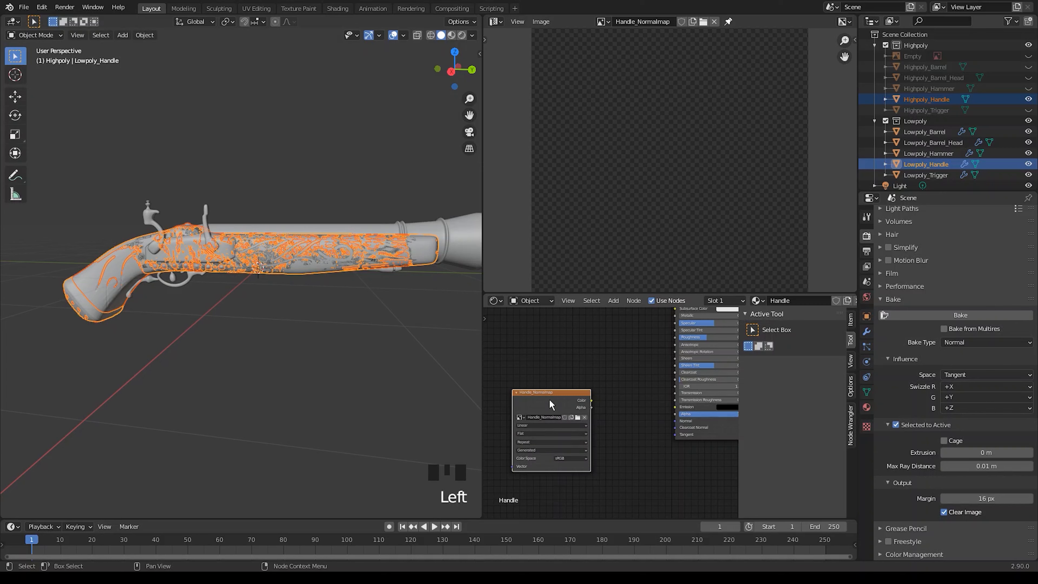
# - Bake the handle's normal map and reduce the max ray distance to 0.001 m
pyautogui.click(961, 315)
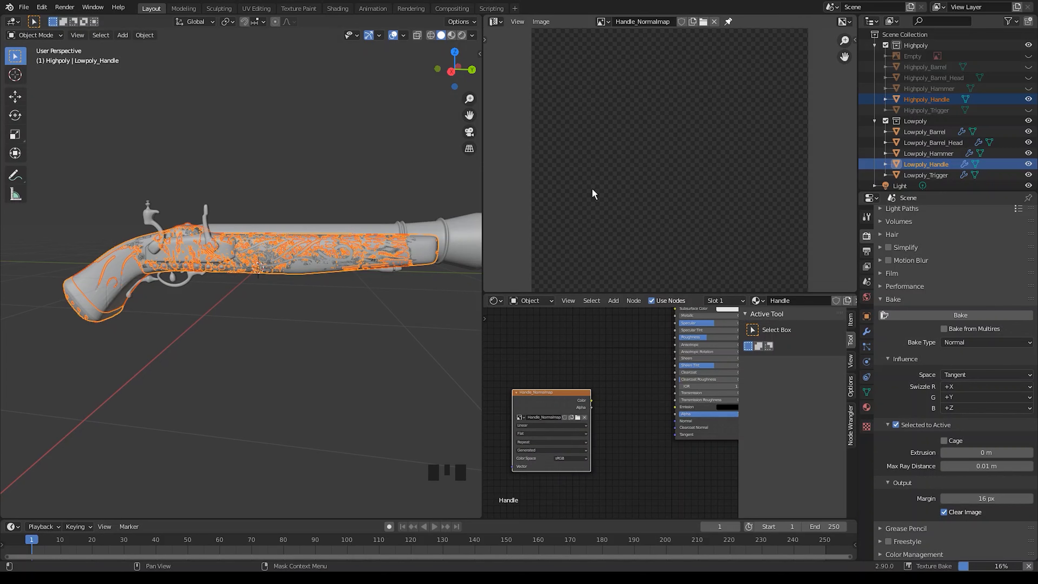
pyautogui.scroll(-2, 595, 193)
pyautogui.click(960, 466)
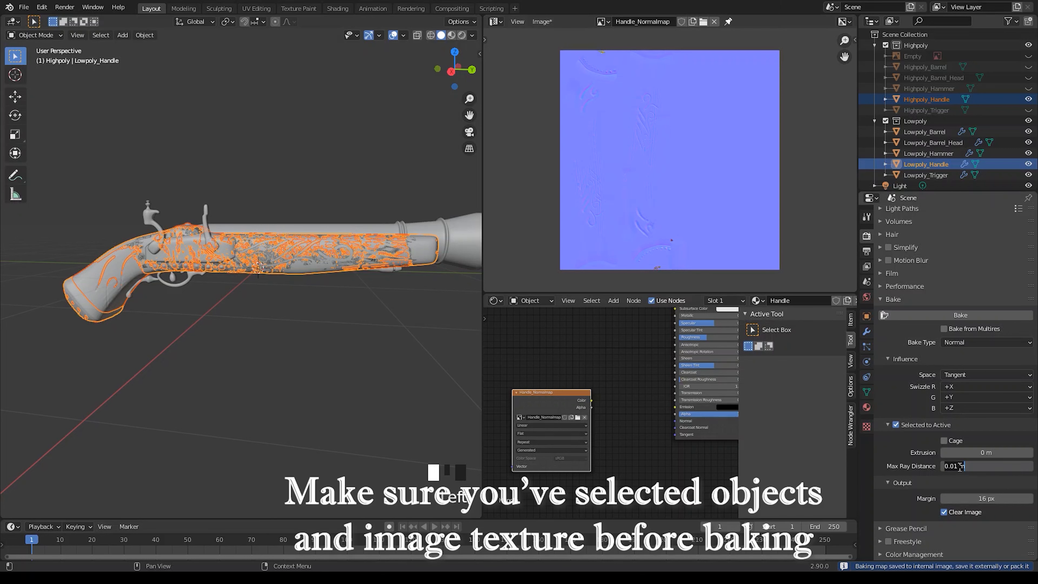
pyautogui.press('Return')
# - Set the Cycles render samples to 512
pyautogui.scroll(5, 972, 368)
pyautogui.click(976, 272)
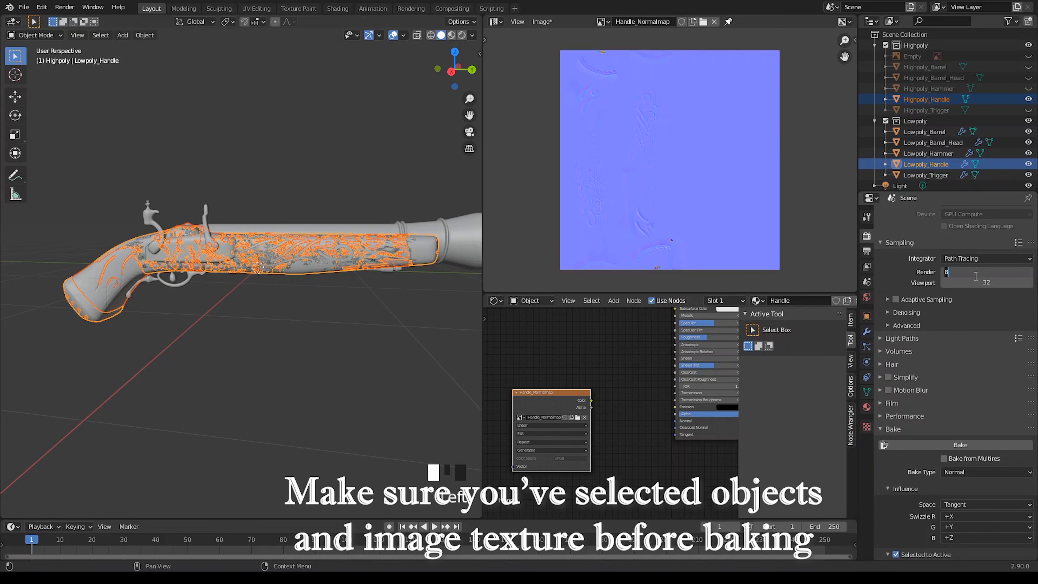
pyautogui.write('512')
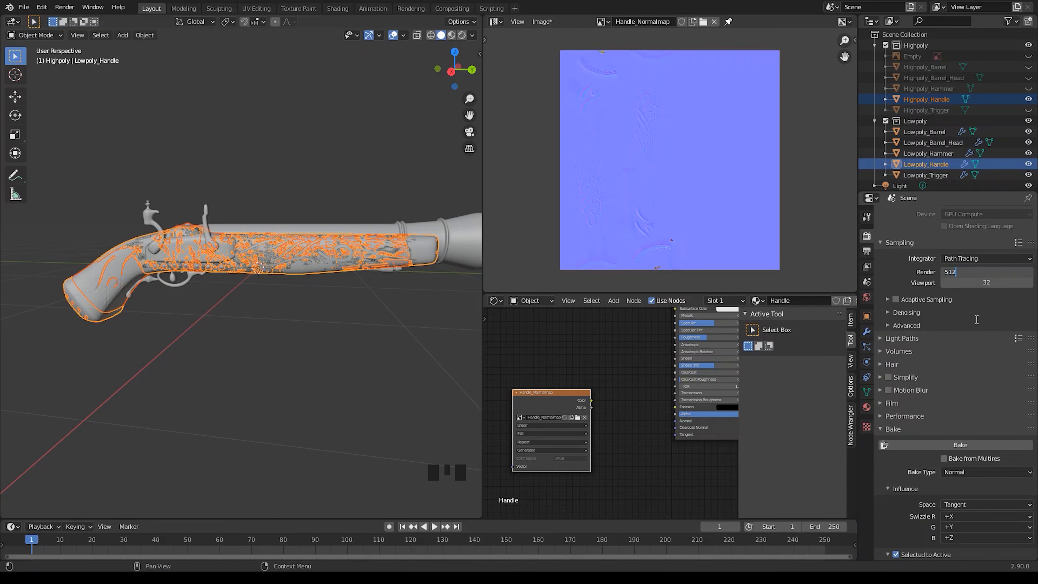
pyautogui.scroll(4, 976, 324)
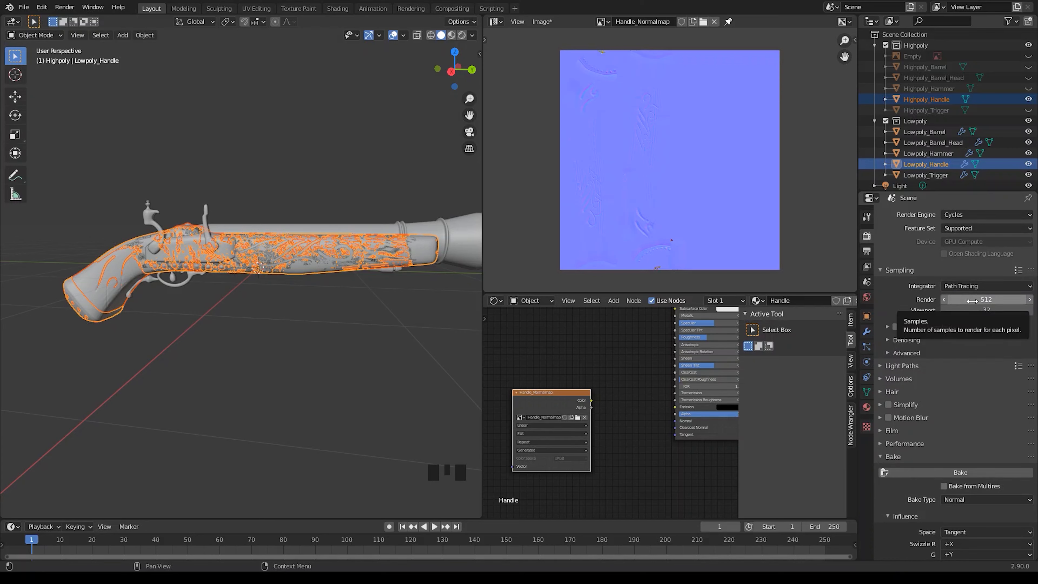
# - Set the Cycles render samples to 256 and bake the handle's normal map again
pyautogui.click(972, 301)
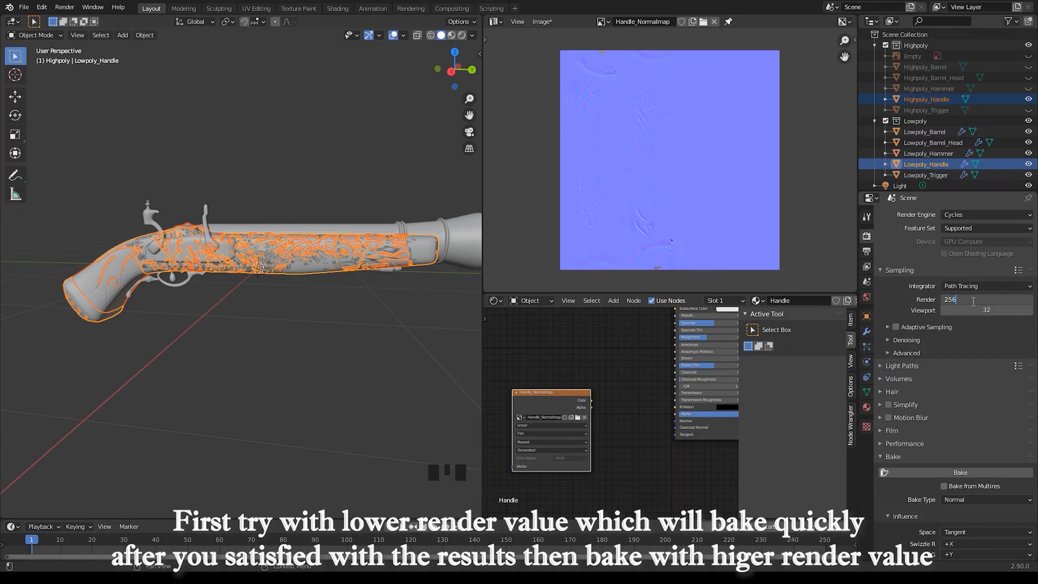
pyautogui.press('Return')
pyautogui.scroll(-10, 973, 301)
pyautogui.click(930, 318)
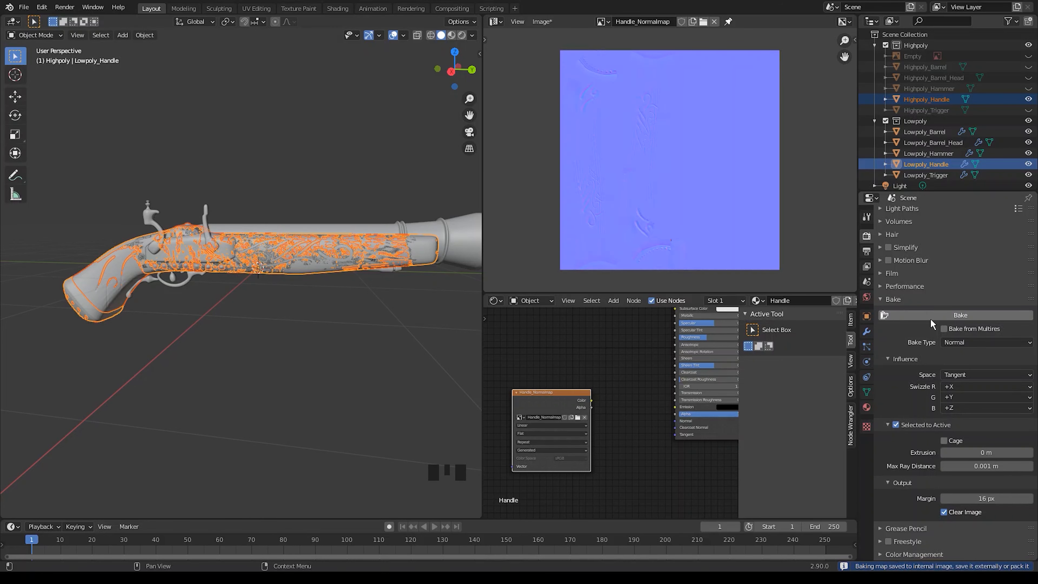
# - Hide Highpoly_Handle and connect the baked texture's color to the Principled BSDF's Normal input through a Normal Map node
pyautogui.click(1028, 99)
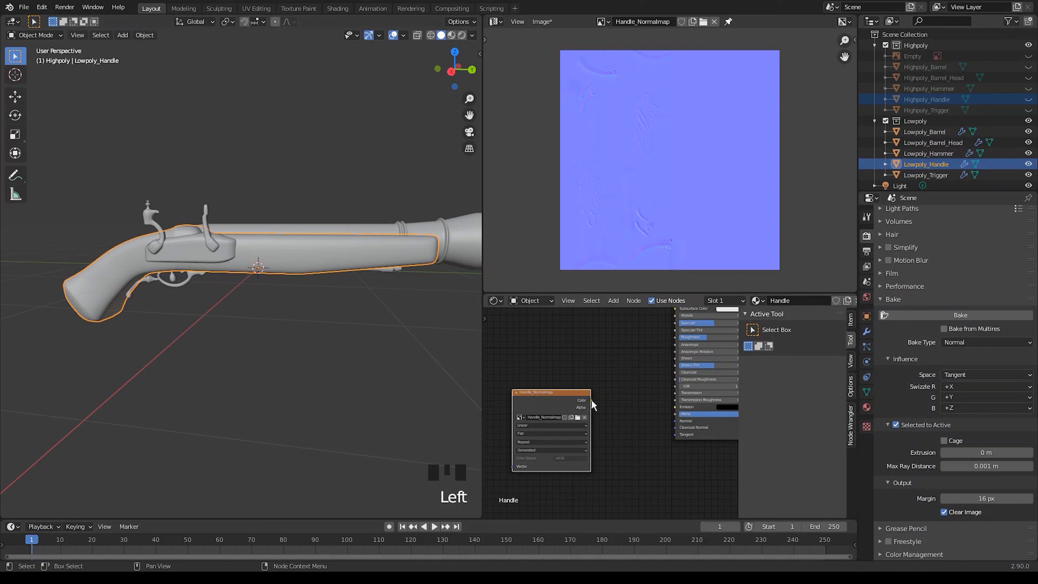
pyautogui.moveTo(591, 401); pyautogui.dragTo(654, 414)
pyautogui.hotkey('shift', 'a')
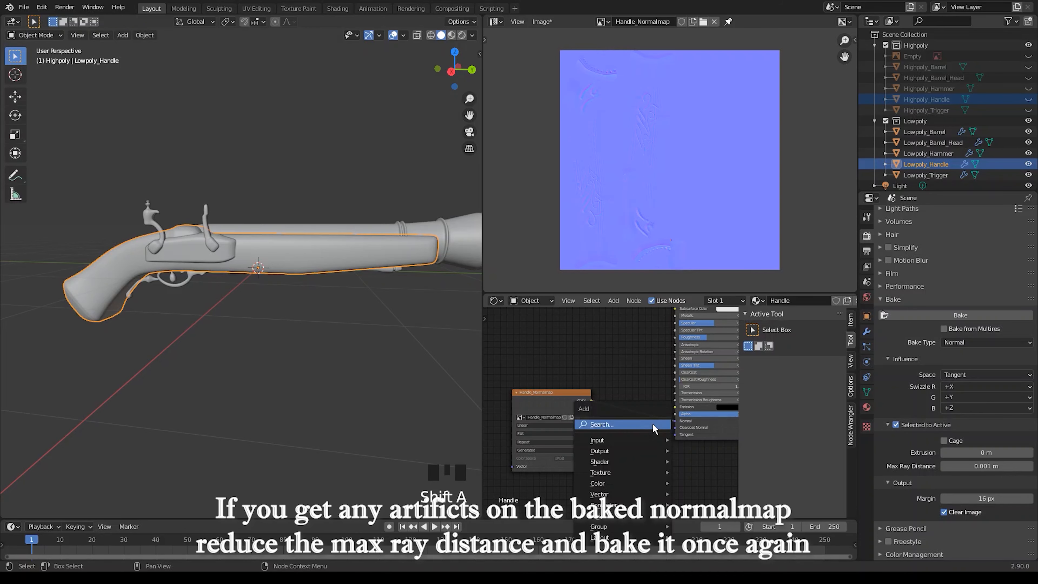
pyautogui.click(654, 425)
pyautogui.write('normal')
pyautogui.click(675, 453)
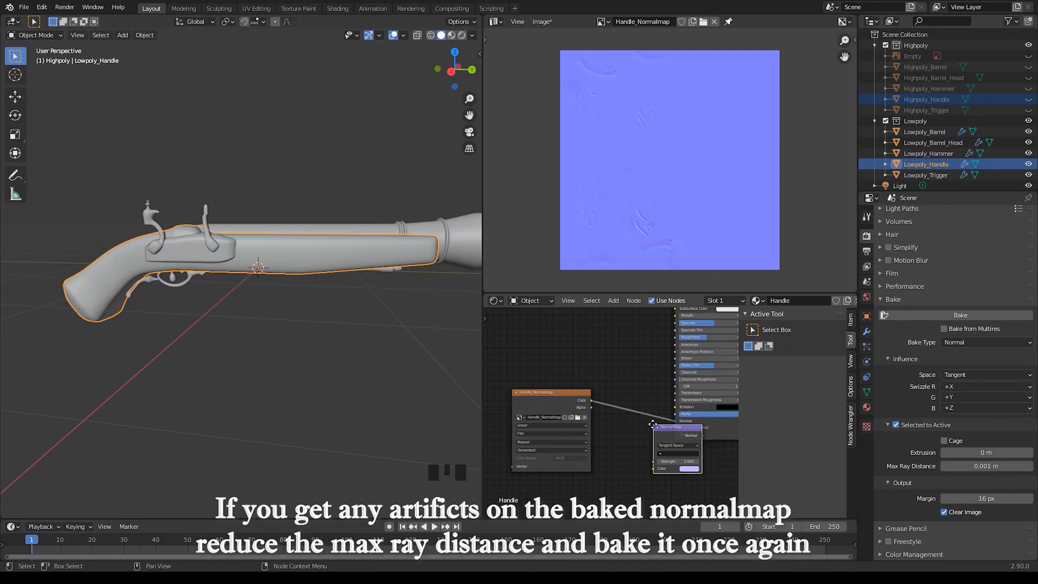
pyautogui.click(638, 427)
# - Switch the 3D viewport to Material Preview, widen it, and examine the baked detail on the handle and in the image
pyautogui.click(451, 35)
pyautogui.moveTo(268, 270)
pyautogui.mouseDown(button='middle')
pyautogui.moveTo(251, 263)
pyautogui.moveTo(292, 289)
pyautogui.moveTo(348, 274)
pyautogui.moveTo(257, 280)
pyautogui.moveTo(273, 288)
pyautogui.mouseUp(button='middle')
pyautogui.scroll(-2, 346, 274)
pyautogui.scroll(3, 343, 281)
pyautogui.scroll(-2, 442, 241)
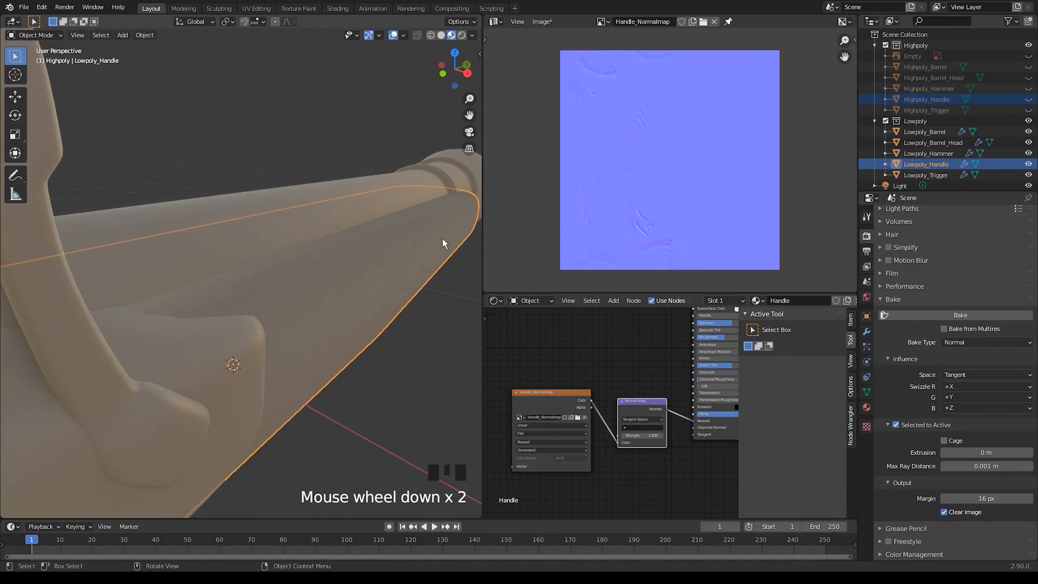
pyautogui.moveTo(483, 227); pyautogui.dragTo(525, 229)
pyautogui.moveTo(449, 229); pyautogui.dragTo(426, 236, button='middle')
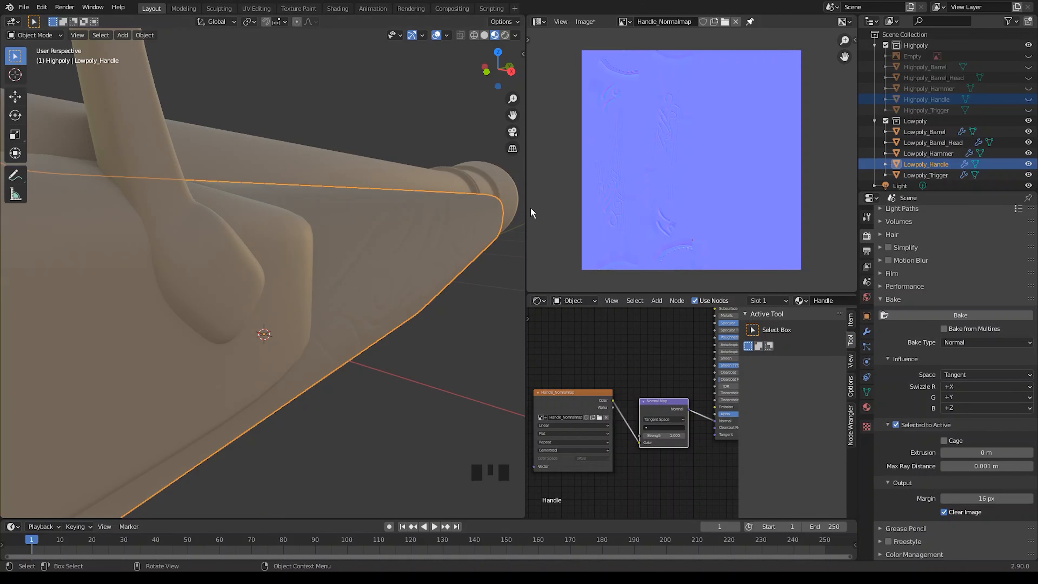
pyautogui.scroll(3, 682, 145)
pyautogui.moveTo(686, 138); pyautogui.dragTo(699, 146, button='middle')
pyautogui.moveTo(445, 259); pyautogui.dragTo(394, 264, button='middle')
pyautogui.scroll(-2, 394, 264)
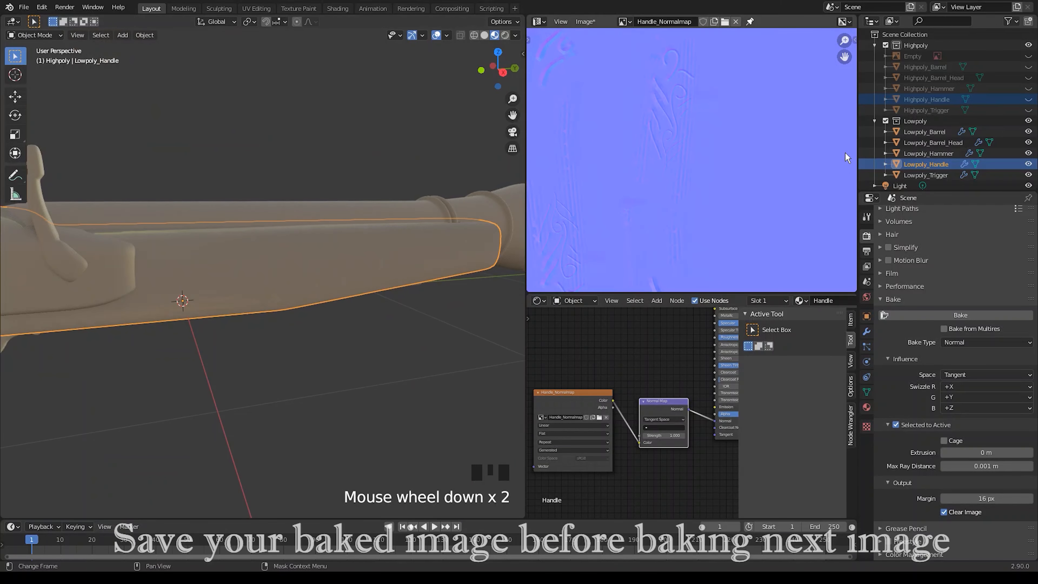
# - Enable Scene Lights and Scene World for the viewport shading and check the handle's engraved relief
pyautogui.click(515, 35)
pyautogui.click(465, 89)
pyautogui.click(467, 102)
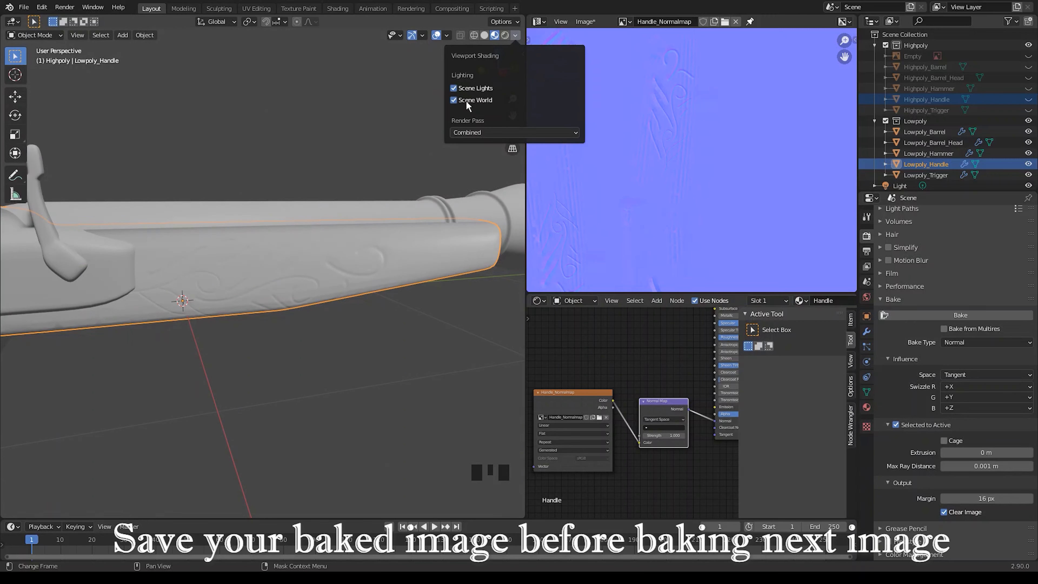
pyautogui.moveTo(311, 283); pyautogui.dragTo(342, 280, button='middle')
pyautogui.scroll(2, 300, 301)
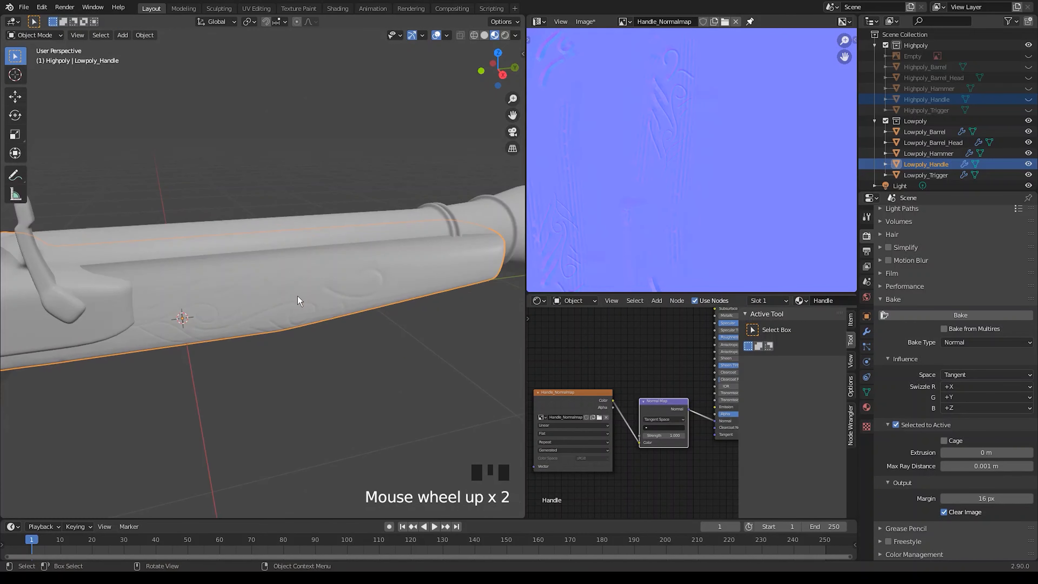
pyautogui.scroll(-4, 298, 301)
pyautogui.moveTo(202, 301); pyautogui.dragTo(232, 282, button='middle')
# - Save the baked Handle_Normalmap image, set its texture node's color space to Non-Color, and check the handle's relief
pyautogui.click(565, 397)
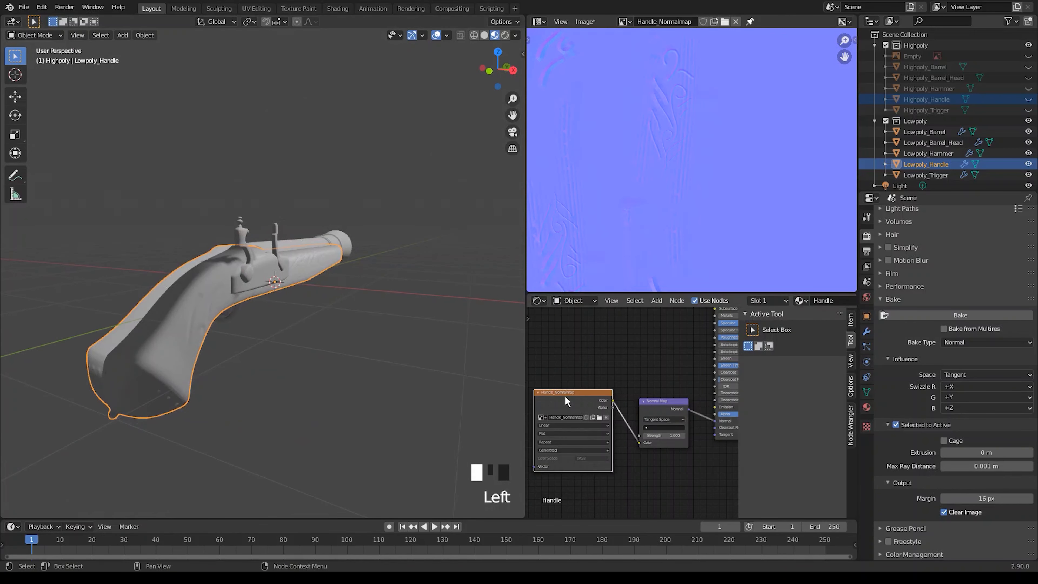
pyautogui.click(585, 21)
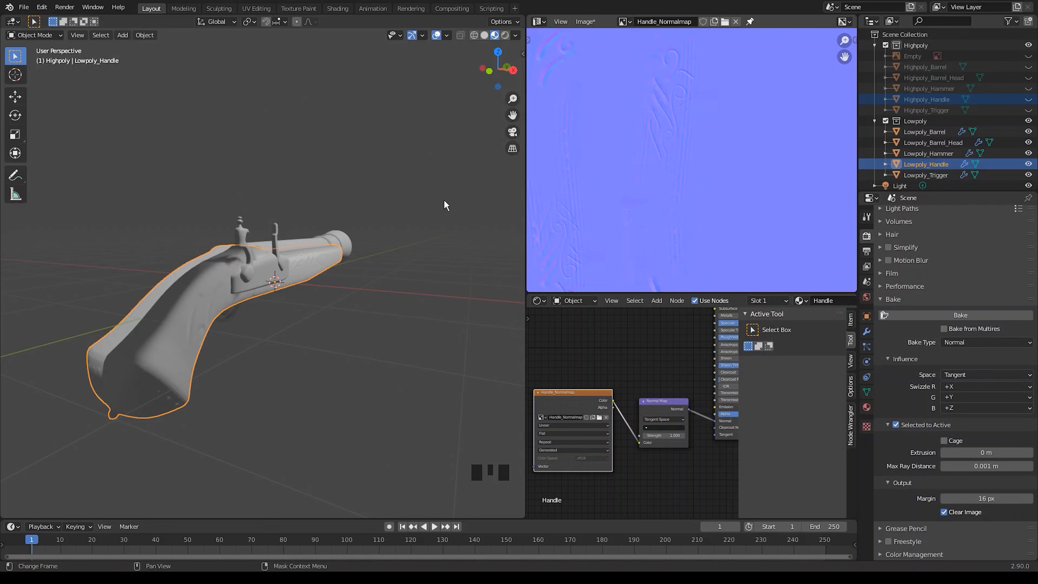
pyautogui.click(592, 458)
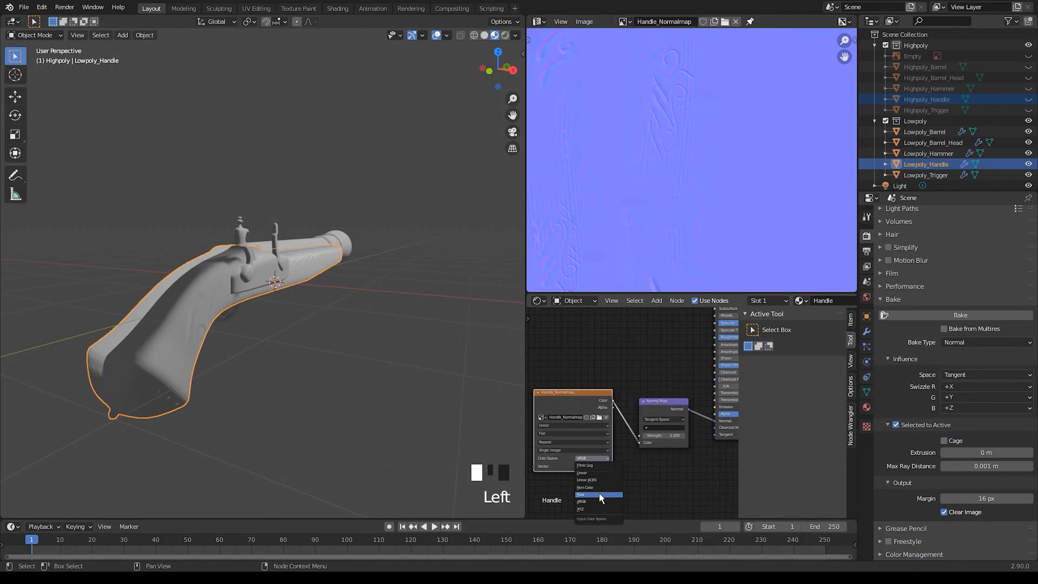
pyautogui.click(600, 489)
pyautogui.moveTo(335, 265); pyautogui.dragTo(315, 270, button='middle')
pyautogui.scroll(3, 315, 270)
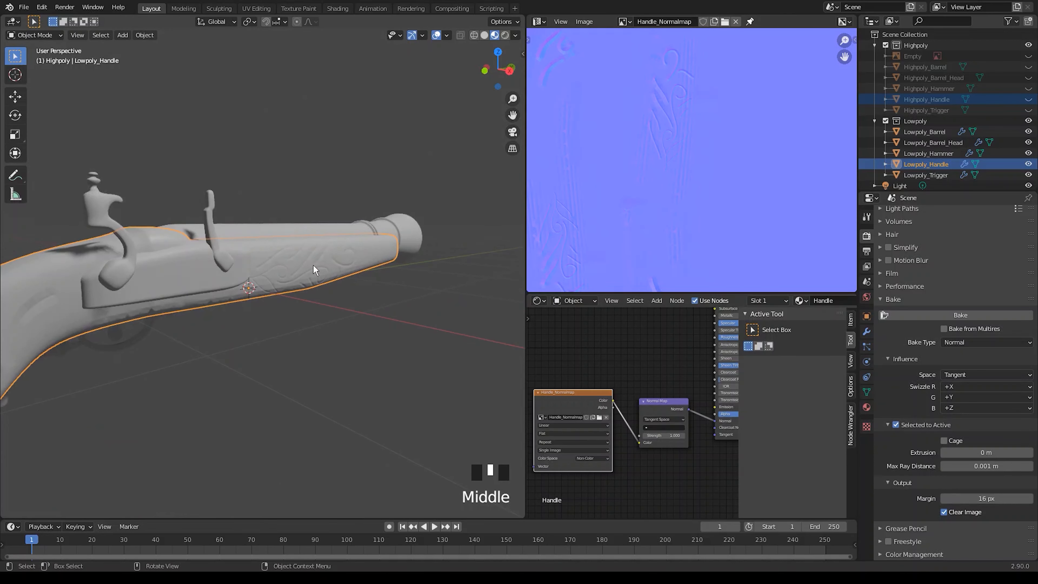
pyautogui.moveTo(304, 221); pyautogui.dragTo(327, 279, button='middle')
pyautogui.scroll(-3, 227, 237)
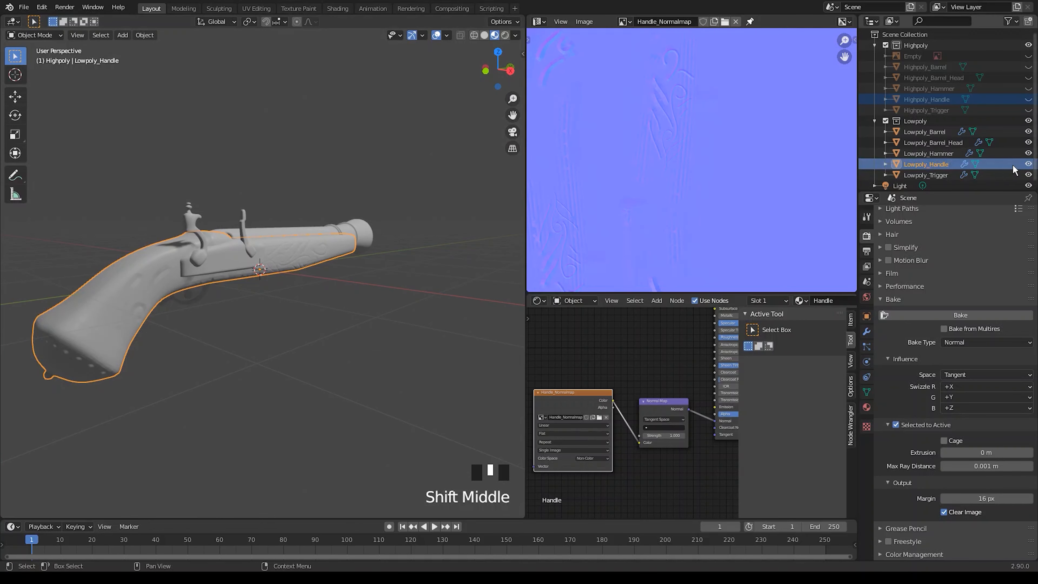
# - Hide Lowpoly_Handle, make Lowpoly_Barrel_Head active, and unhide Highpoly_Barrel_Head in Solid shading
pyautogui.click(1028, 164)
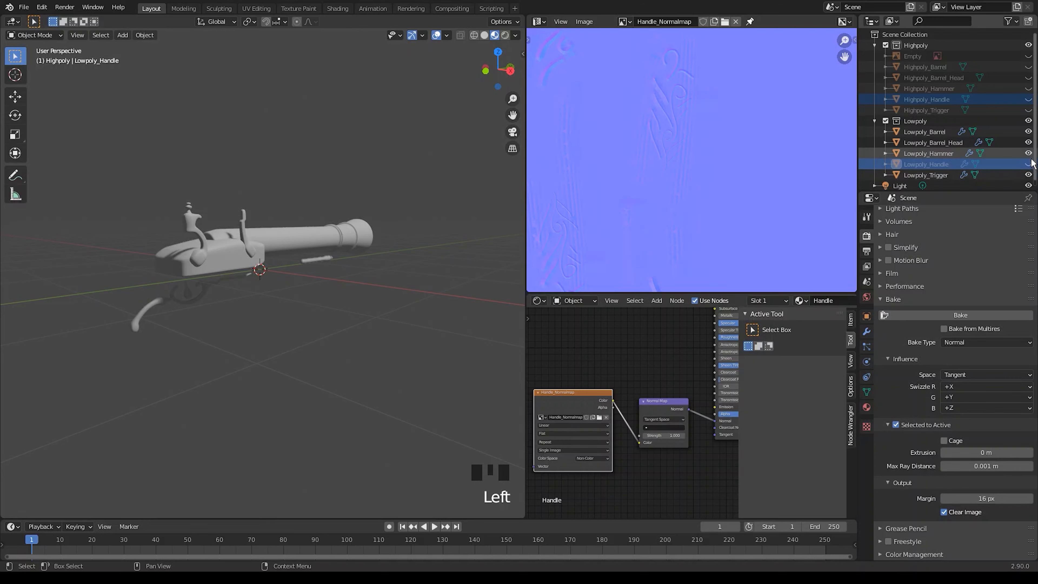
pyautogui.click(1022, 143)
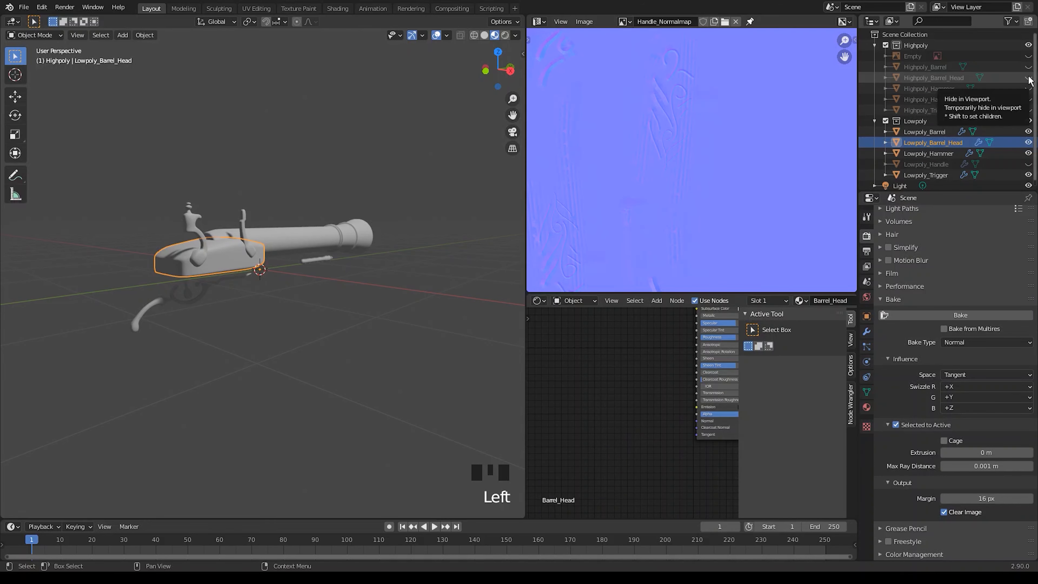
pyautogui.click(1028, 78)
pyautogui.click(484, 35)
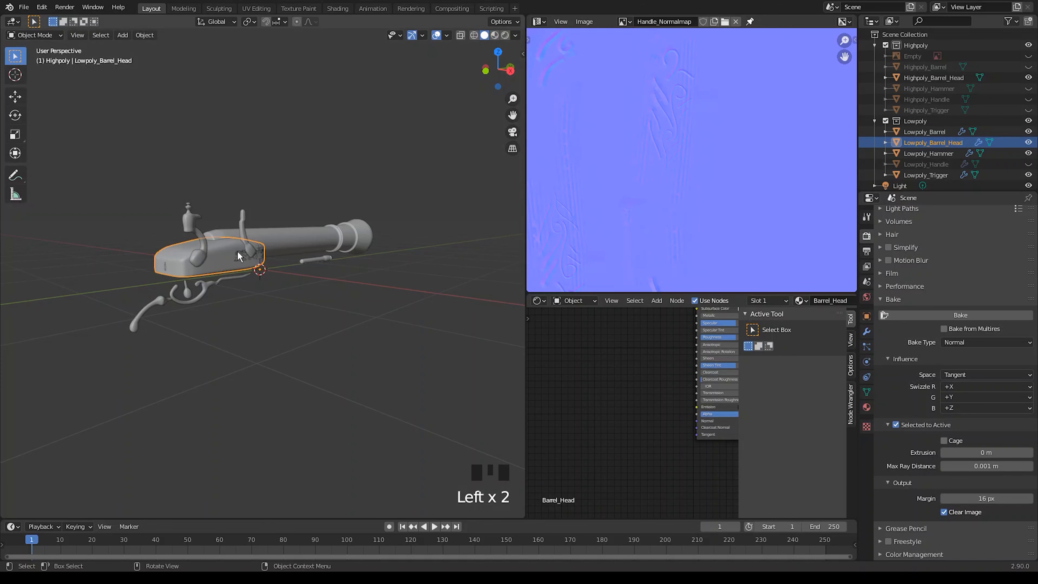
# - Create a new 2048 × 2048 px image named Barrel_Head_Normalmap
pyautogui.click(229, 255)
pyautogui.keyDown('shift'); pyautogui.click(224, 257); pyautogui.keyUp('shift')
pyautogui.press('n')
pyautogui.moveTo(695, 347); pyautogui.dragTo(702, 345, button='middle')
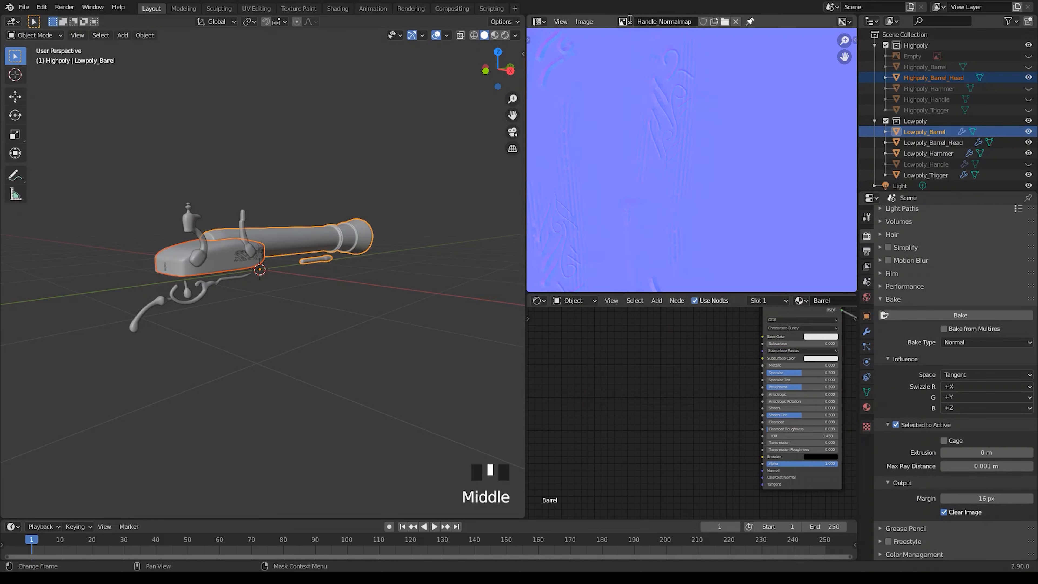
pyautogui.click(623, 21)
pyautogui.click(714, 22)
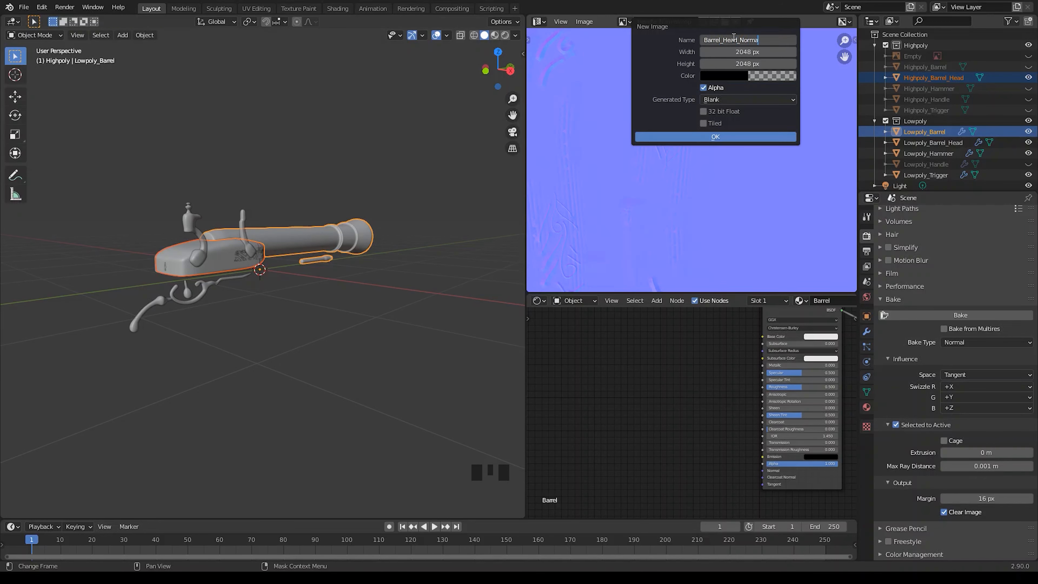
pyautogui.click(687, 137)
# - Add an Image Texture node to the Barrel material, using Barrel_Head_Normalmap with its color space set to Non-Color
pyautogui.scroll(-4, 694, 171)
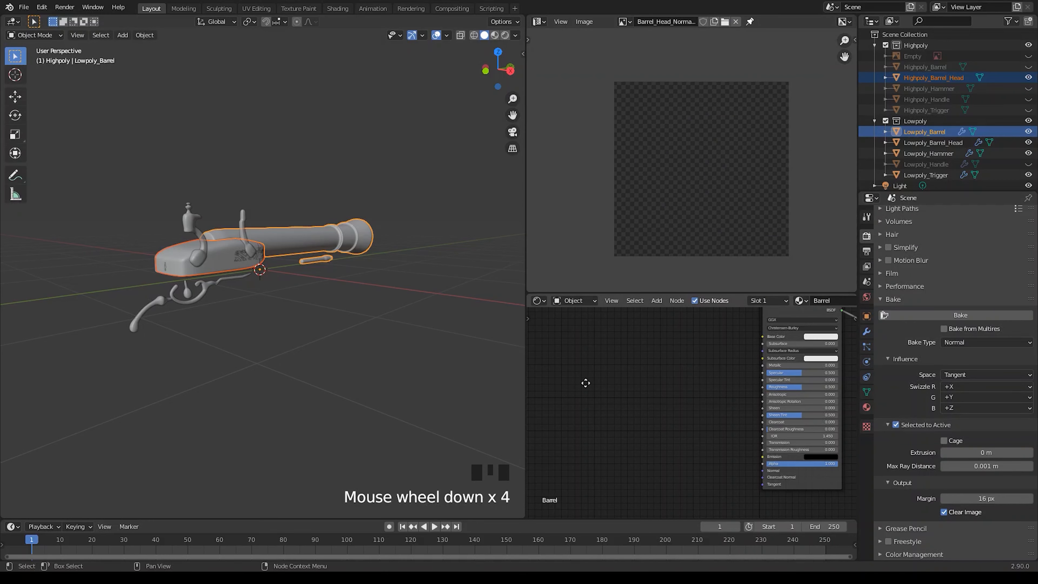
pyautogui.hotkey('shift', 'a')
pyautogui.write('imag')
pyautogui.press('Return')
pyautogui.click(595, 436)
pyautogui.moveTo(610, 463); pyautogui.dragTo(585, 402, button='middle')
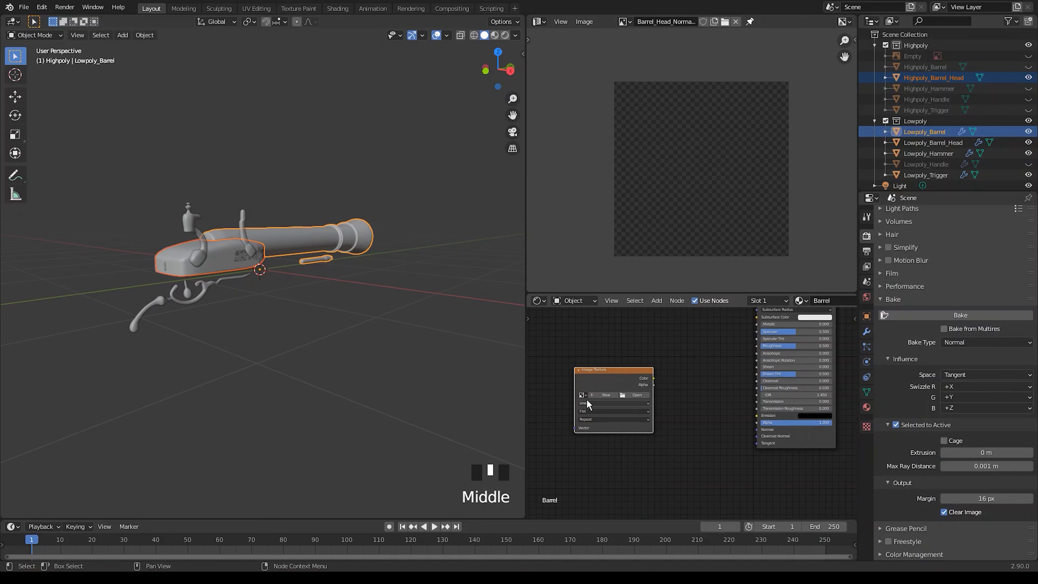
pyautogui.click(583, 396)
pyautogui.click(598, 406)
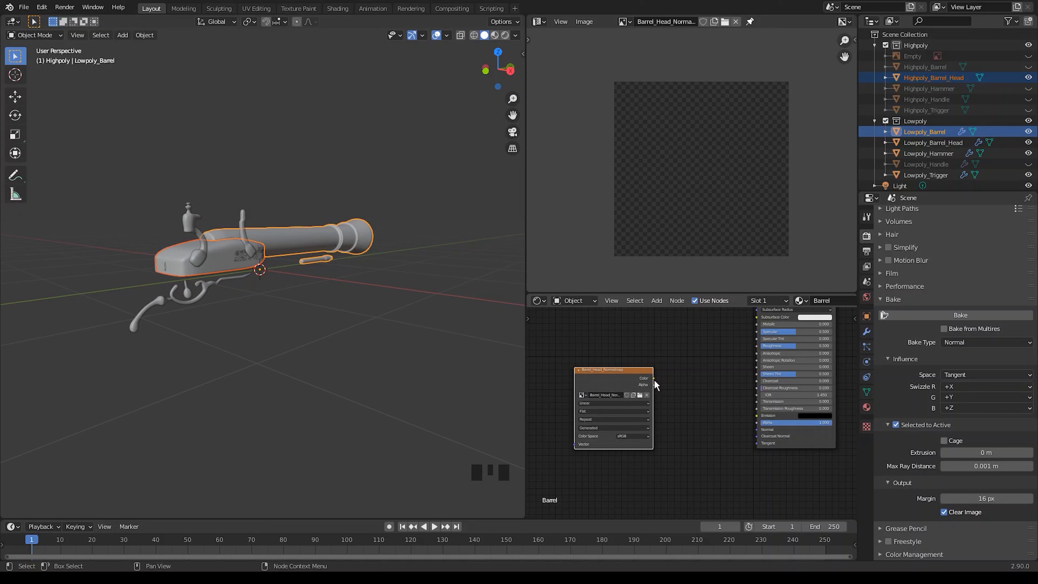
pyautogui.click(631, 436)
pyautogui.click(637, 469)
# - Check the render sample count and return to the bake settings
pyautogui.scroll(4, 972, 245)
pyautogui.click(976, 228)
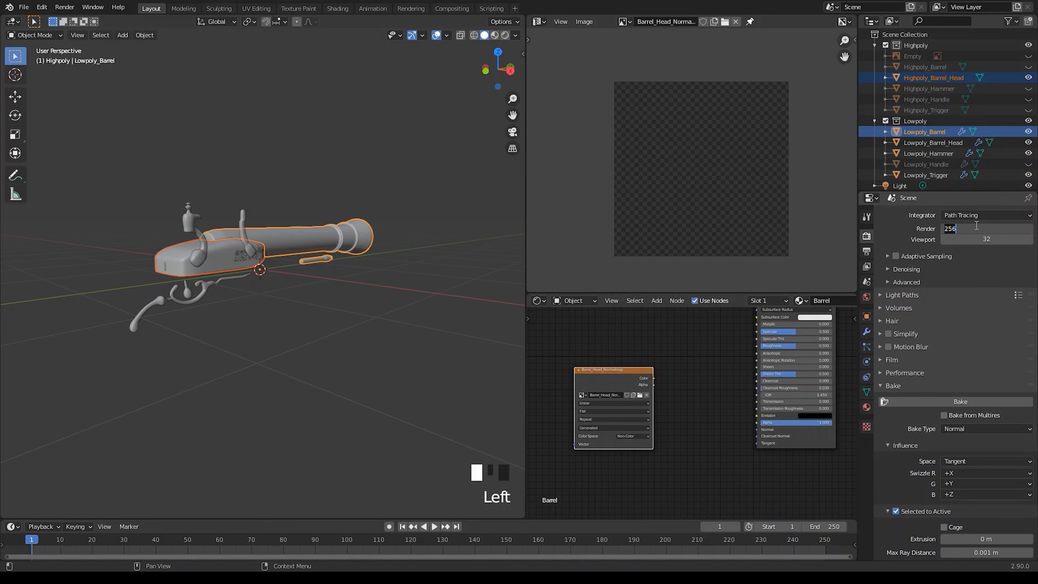
pyautogui.doubleClick(976, 228)
pyautogui.scroll(-5, 958, 270)
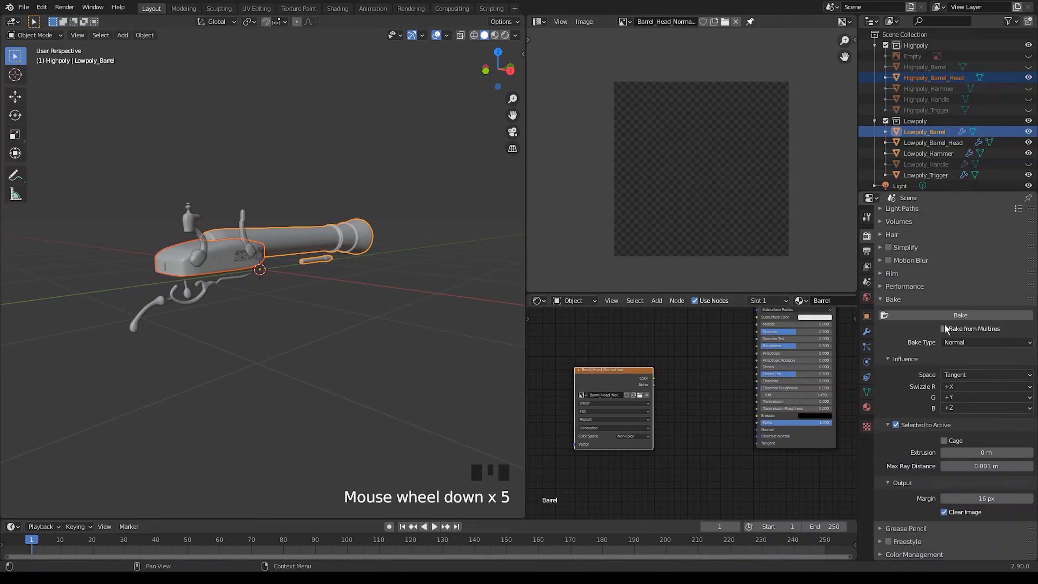
# - Try to select Highpoly_Barrel_Head and Lowpoly_Barrel_Head together and look through the available materials
pyautogui.click(223, 262)
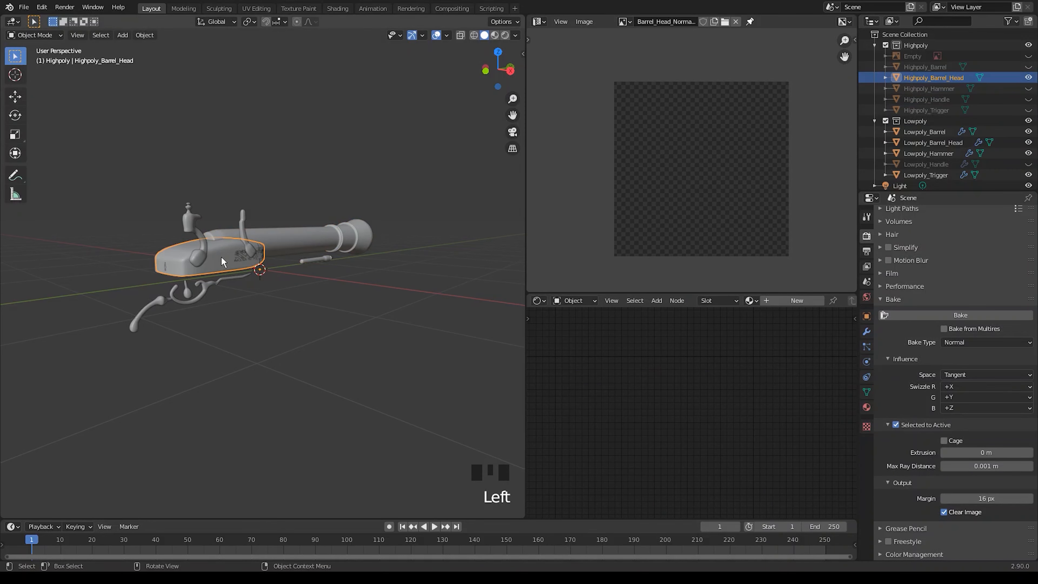
pyautogui.keyDown('shift'); pyautogui.click(221, 259); pyautogui.keyUp('shift')
pyautogui.moveTo(222, 258); pyautogui.dragTo(190, 269, button='middle')
pyautogui.scroll(2, 163, 276)
pyautogui.click(100, 273)
pyautogui.keyDown('shift'); pyautogui.click(93, 273); pyautogui.keyUp('shift')
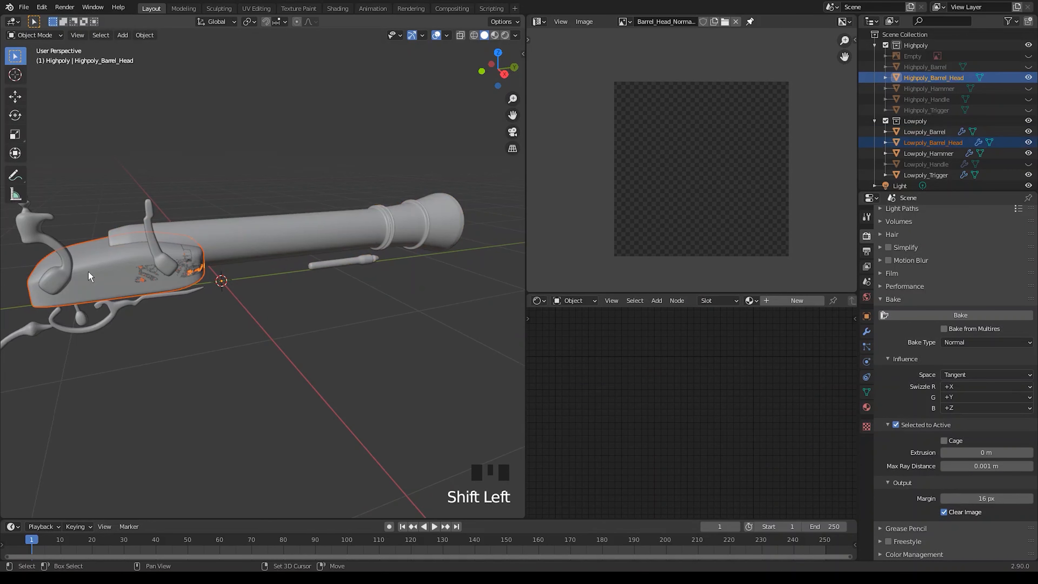
pyautogui.click(752, 301)
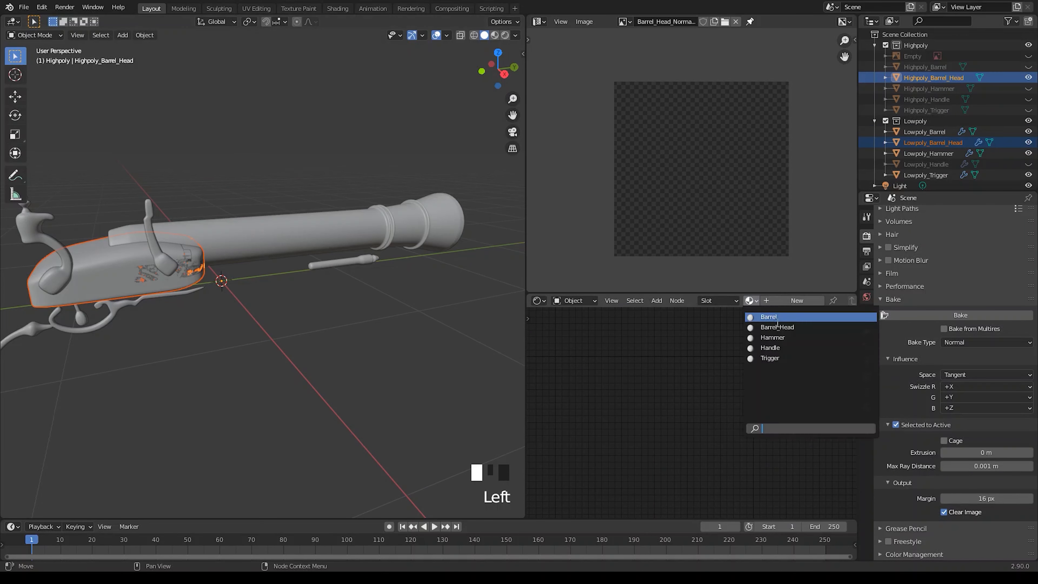
# - Cut the Barrel_Head_Normalmap texture node from the Barrel material and try to paste it into Lowpoly_Barrel_Head's material
pyautogui.click(933, 144)
pyautogui.scroll(-3, 741, 311)
pyautogui.click(924, 132)
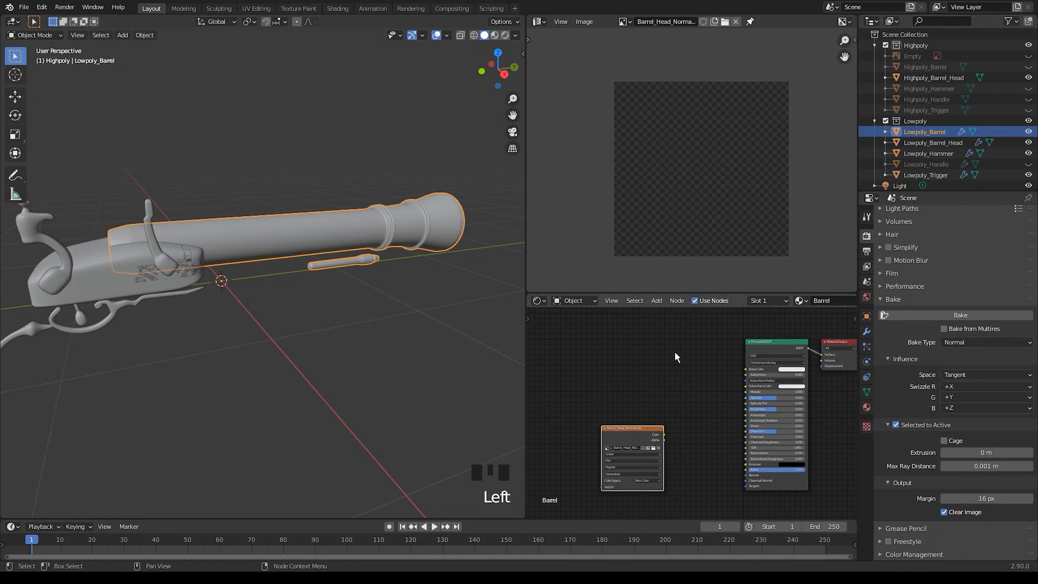
pyautogui.hotkey('ctrl', 'x')
pyautogui.click(933, 142)
pyautogui.hotkey('ctrl', 'c')
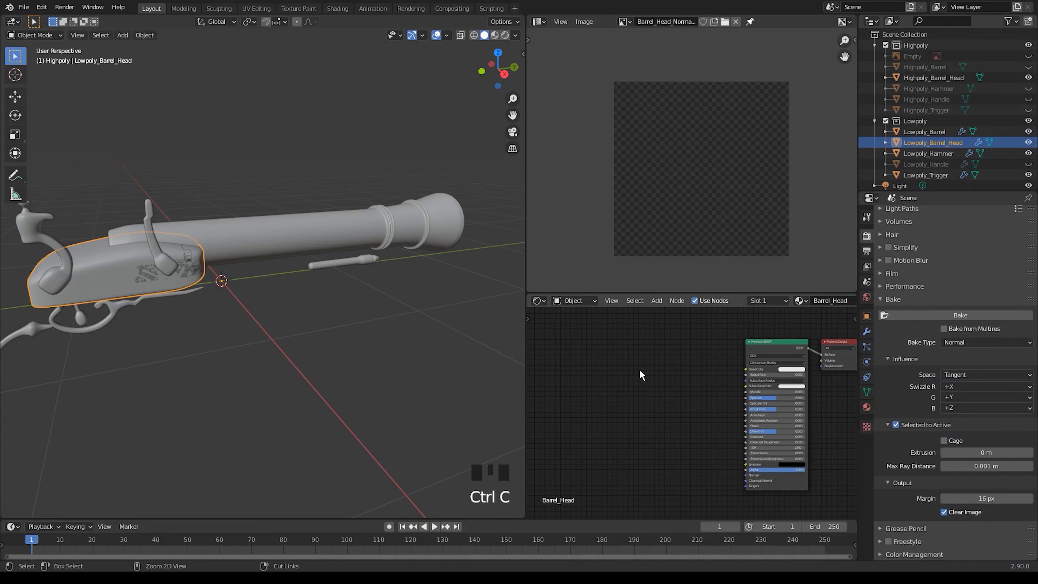
pyautogui.hotkey('ctrl', 'v')
# - Add an Image Texture node to the Barrel_Head material and assign Barrel_Head_Normalmap to it
pyautogui.hotkey('shift', 'a')
pyautogui.click(642, 391)
pyautogui.write('image')
pyautogui.press('Return')
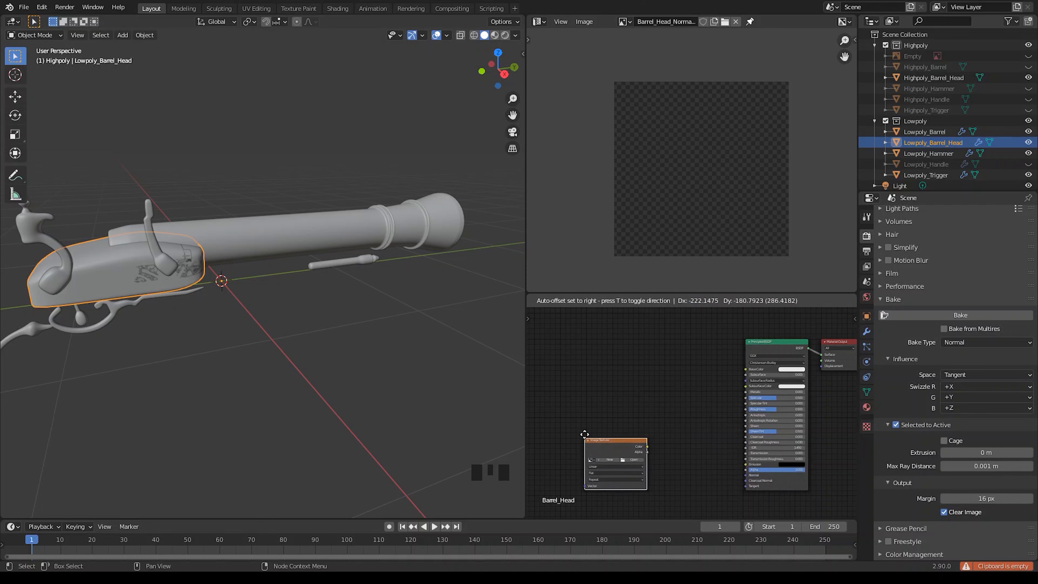
pyautogui.click(585, 423)
pyautogui.moveTo(591, 445); pyautogui.dragTo(593, 380, button='middle')
pyautogui.scroll(4, 593, 380)
pyautogui.scroll(2, 593, 383)
pyautogui.click(653, 374)
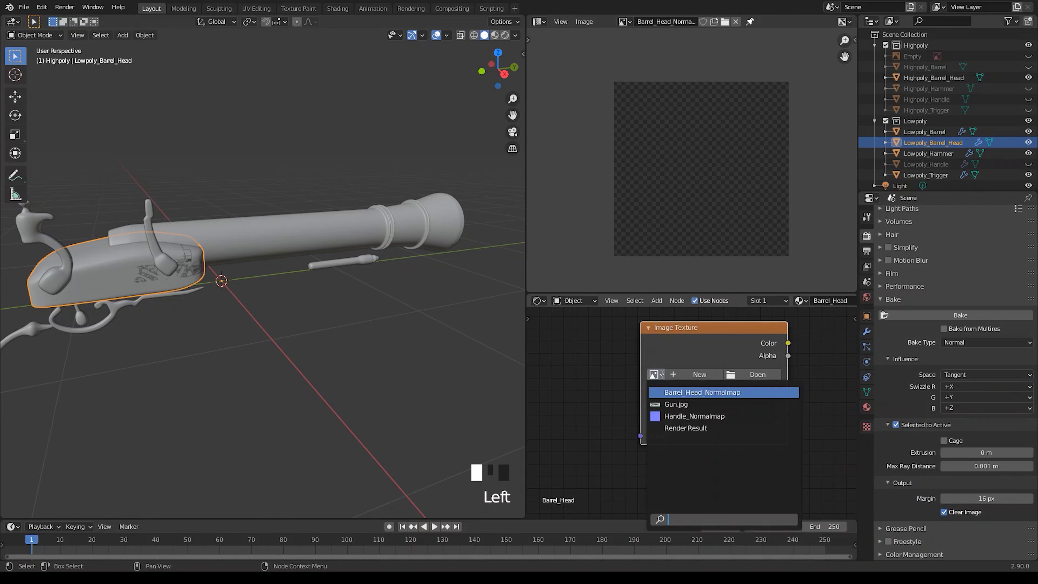
pyautogui.click(678, 392)
pyautogui.moveTo(679, 392); pyautogui.dragTo(632, 409, button='middle')
pyautogui.scroll(-3, 633, 409)
pyautogui.click(637, 378)
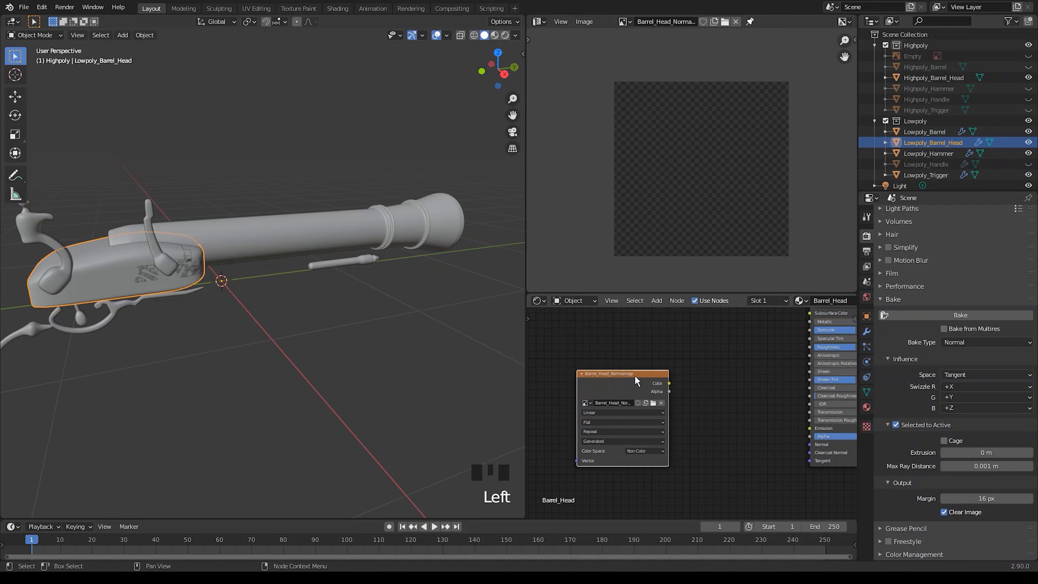
pyautogui.scroll(-2, 637, 378)
# - Bake Highpoly_Barrel_Head's normals onto Lowpoly_Barrel_Head, and bake again with Max Ray Distance set to 0.0001 m
pyautogui.keyDown('shift'); pyautogui.click(933, 77); pyautogui.keyUp('shift')
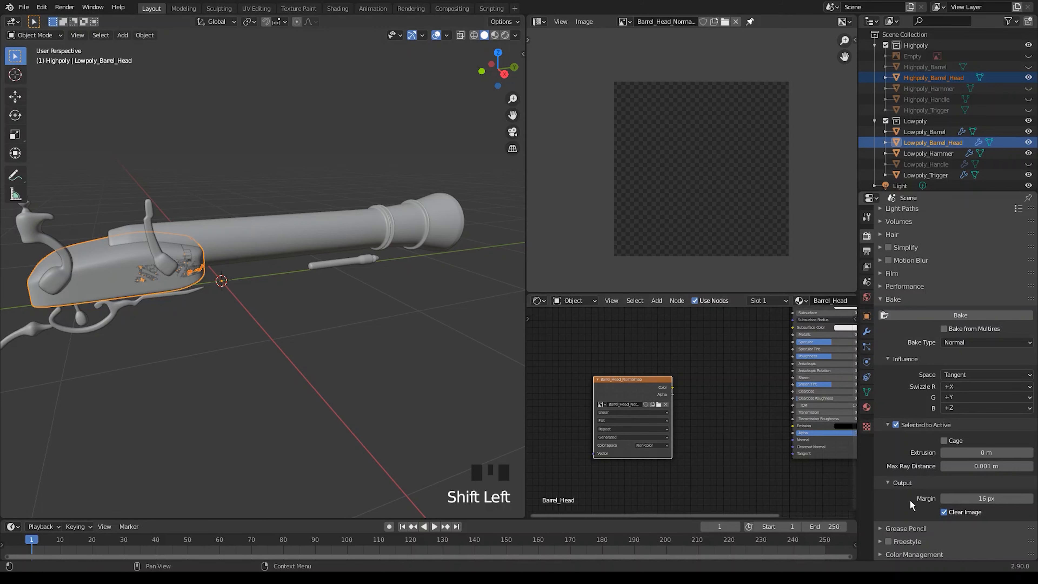
pyautogui.click(955, 315)
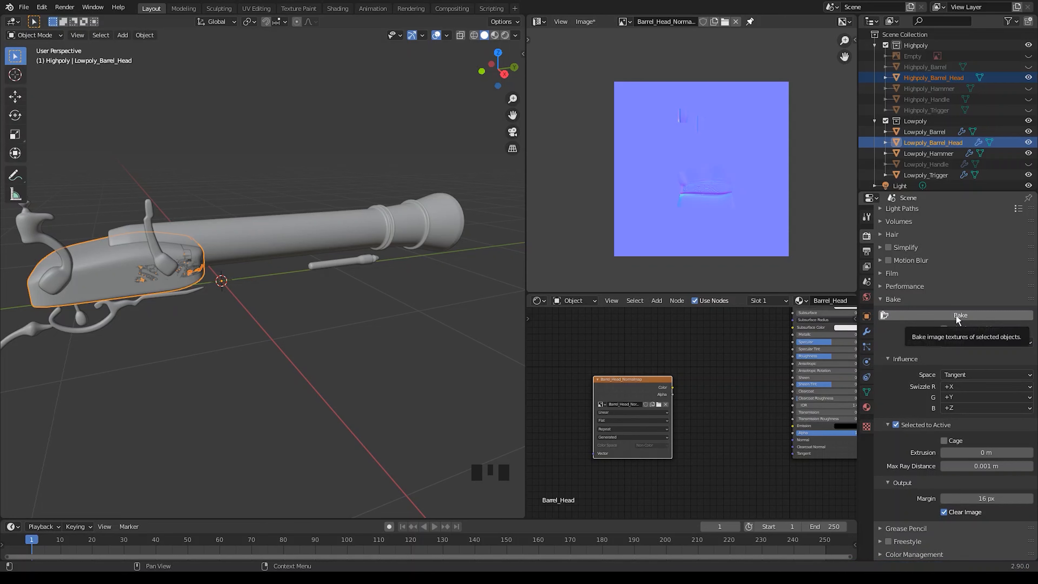
pyautogui.click(990, 465)
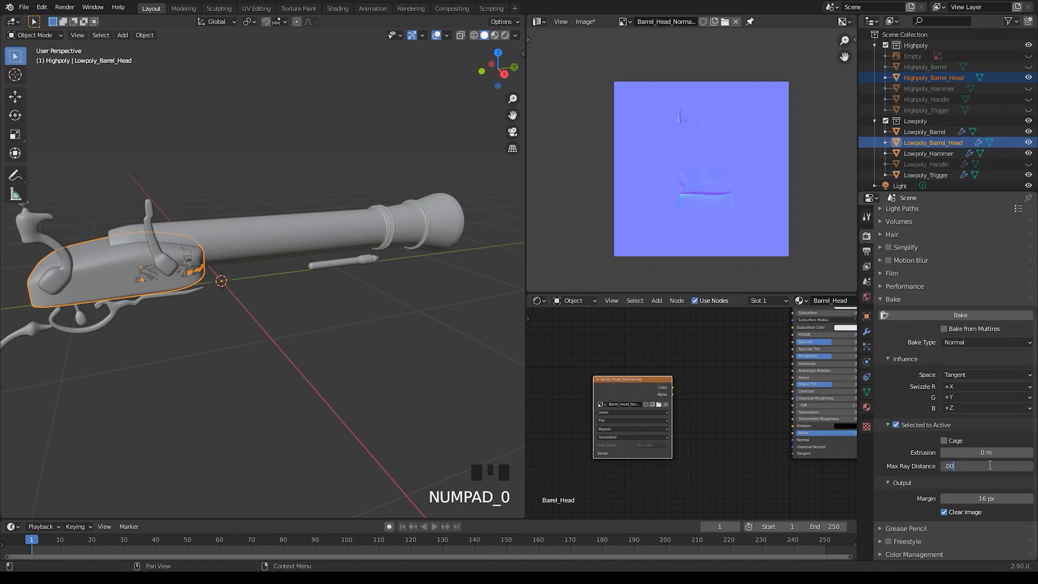
pyautogui.write('.0001')
pyautogui.press('Return')
pyautogui.click(905, 313)
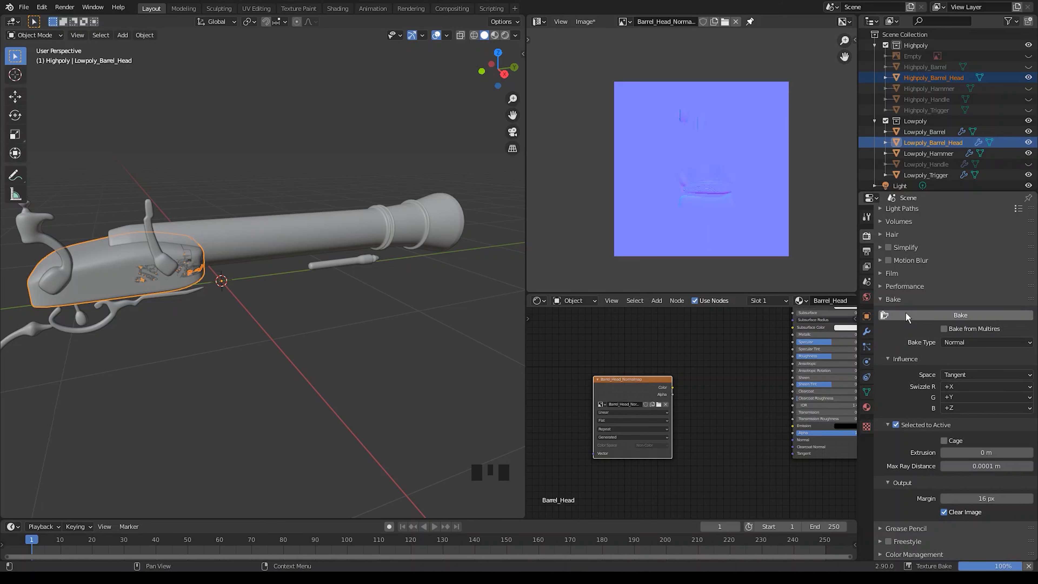
# - Connect the Barrel_Head texture through a Normal Map node to the shader's Normal input and hide Highpoly_Barrel_Head
pyautogui.moveTo(672, 387); pyautogui.dragTo(791, 441)
pyautogui.hotkey('shift', 'a')
pyautogui.click(766, 442)
pyautogui.write('normal')
pyautogui.press('Down')
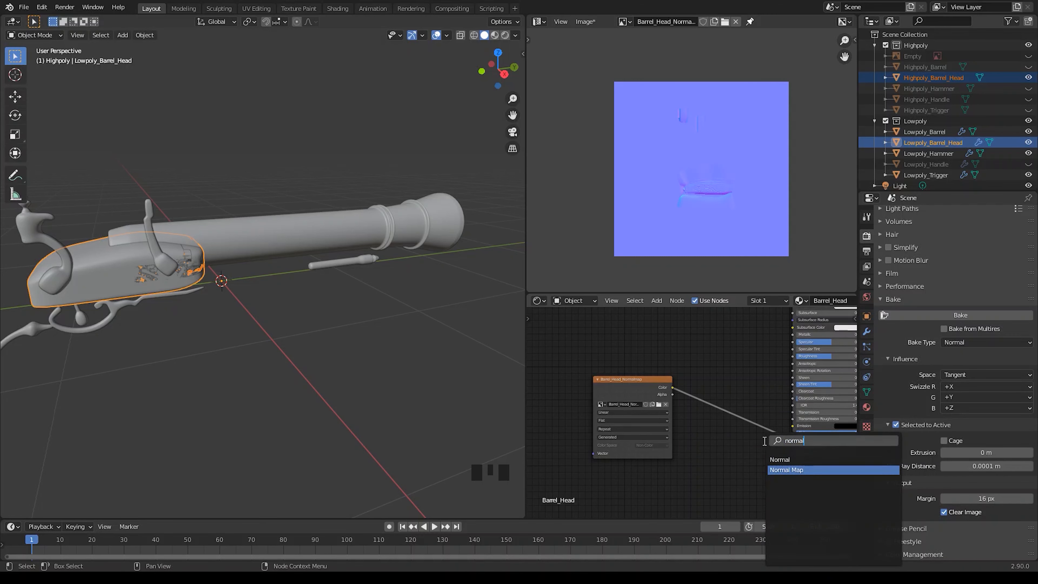
pyautogui.press('Return')
pyautogui.click(706, 406)
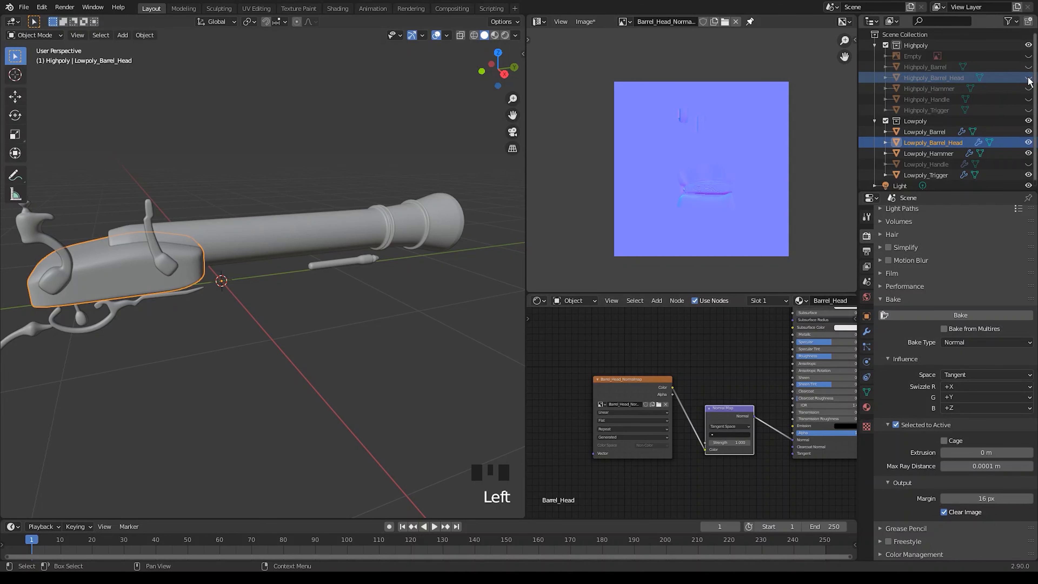
# - Unhide Highpoly_Trigger and add an Image Texture node to Lowpoly_Trigger's material
pyautogui.click(1028, 111)
pyautogui.keyDown('shift'); pyautogui.moveTo(344, 232); pyautogui.dragTo(401, 188, button='middle'); pyautogui.keyUp('shift')
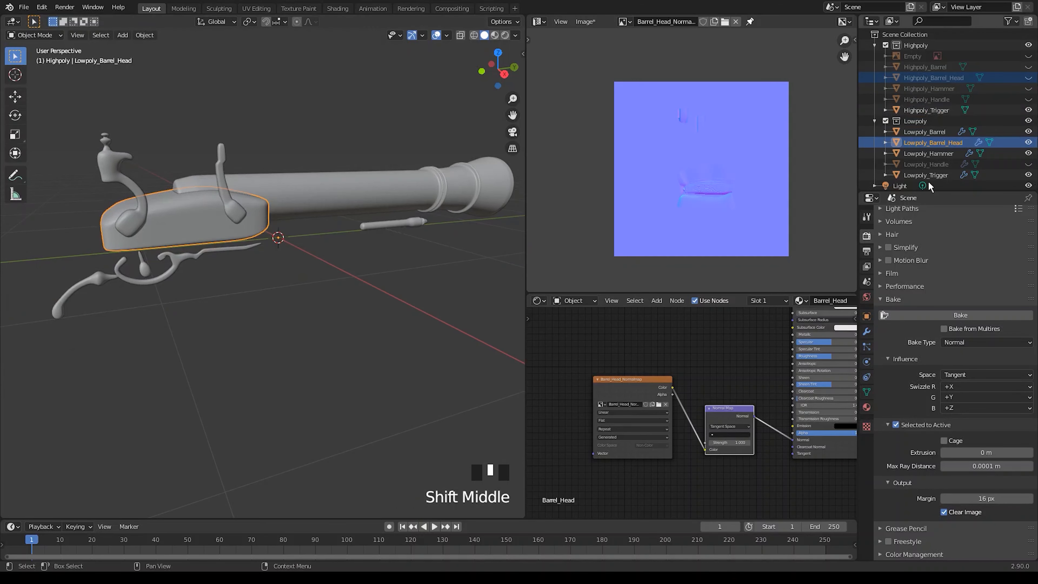
pyautogui.click(928, 176)
pyautogui.hotkey('shift', 'a')
pyautogui.click(715, 341)
pyautogui.write('image')
pyautogui.press('Return')
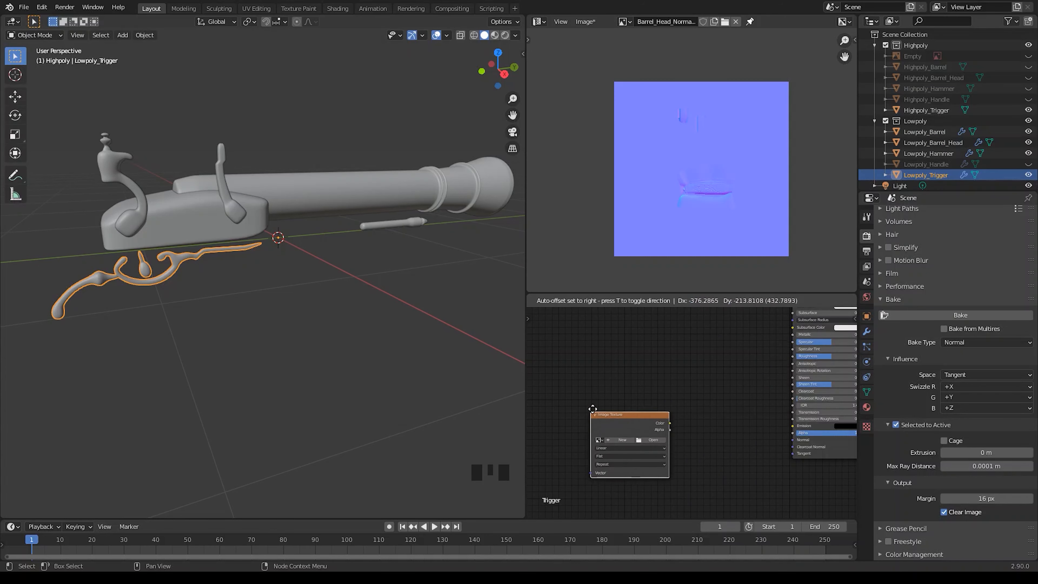
pyautogui.click(599, 404)
# - Save the baked Barrel_Head_Normalmap image
pyautogui.click(592, 23)
pyautogui.click(608, 118)
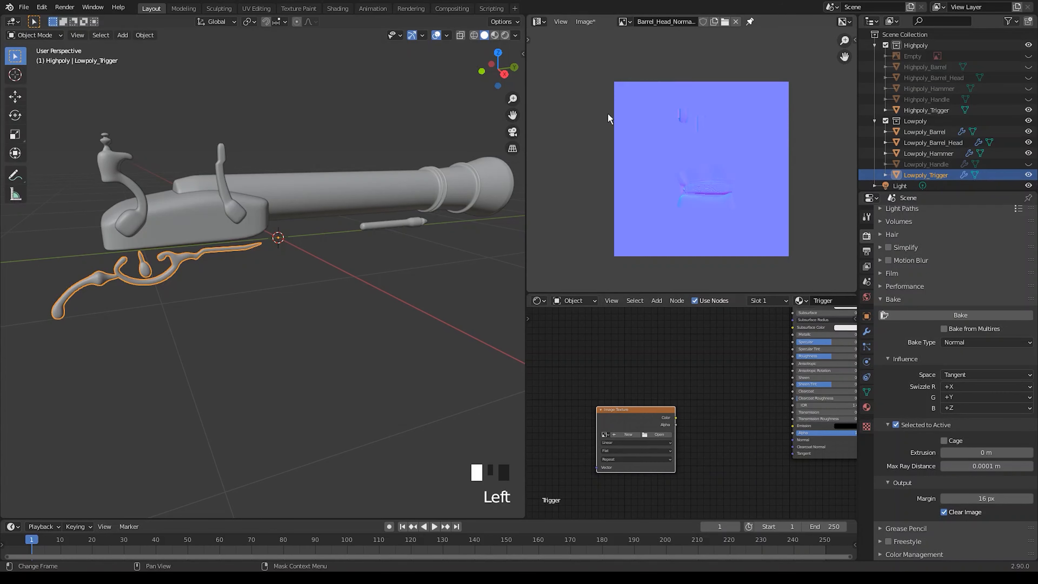
# - Create a 2048 × 2048 px image for the trigger's texture node, named Trigger_Normalmap, with color space Non-Color
pyautogui.click(714, 21)
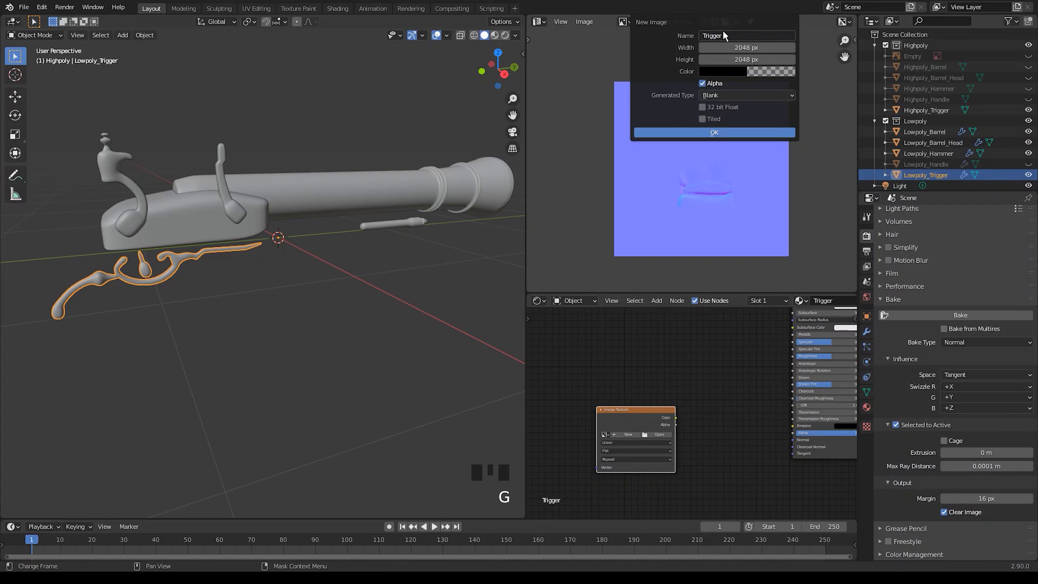
pyautogui.click(656, 132)
pyautogui.click(605, 435)
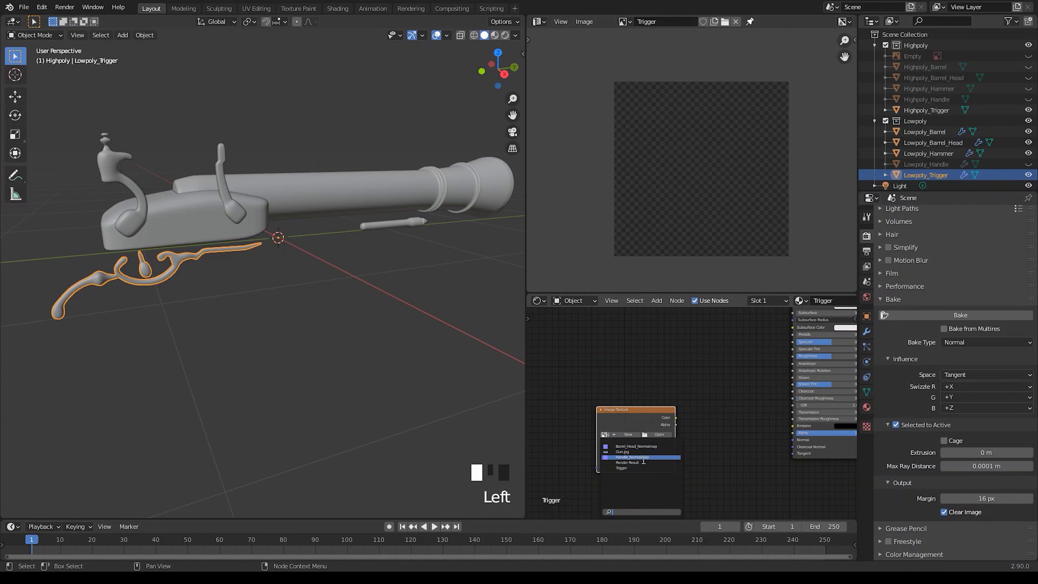
pyautogui.click(637, 468)
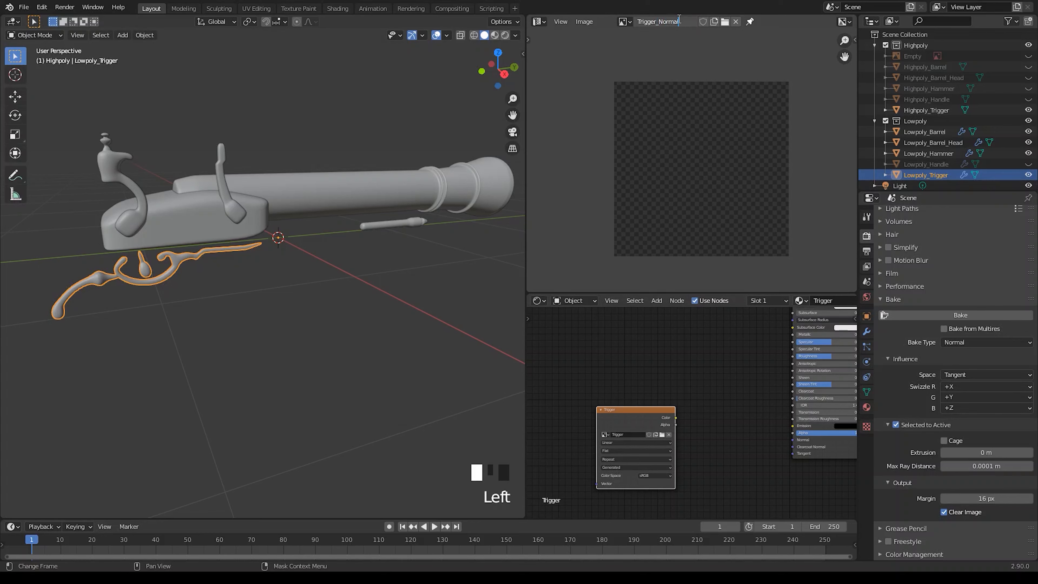
pyautogui.click(655, 475)
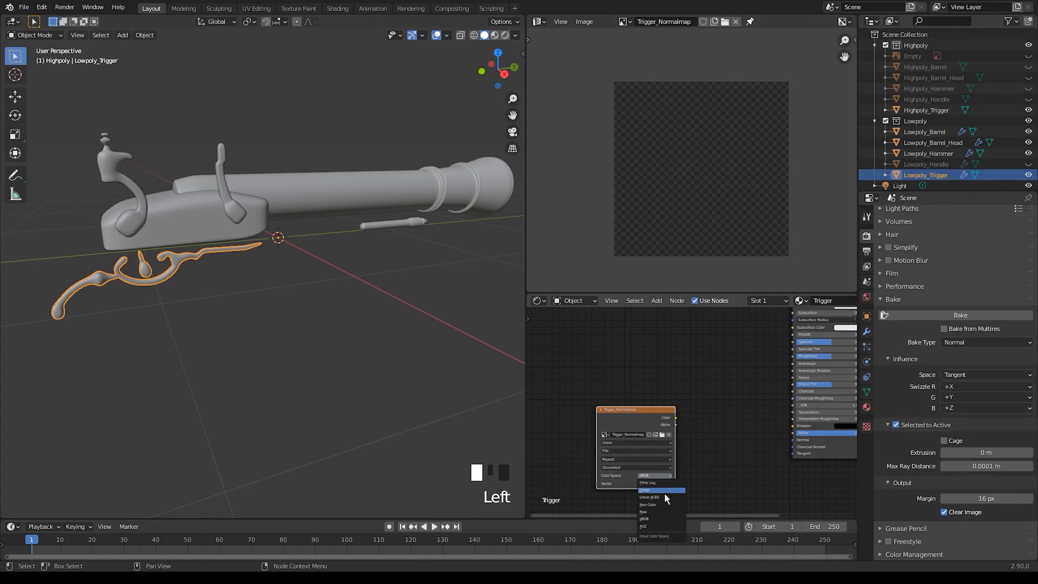
pyautogui.click(654, 504)
# - Select Highpoly_Trigger with Lowpoly_Trigger as the active object and bake the normal map
pyautogui.click(926, 110)
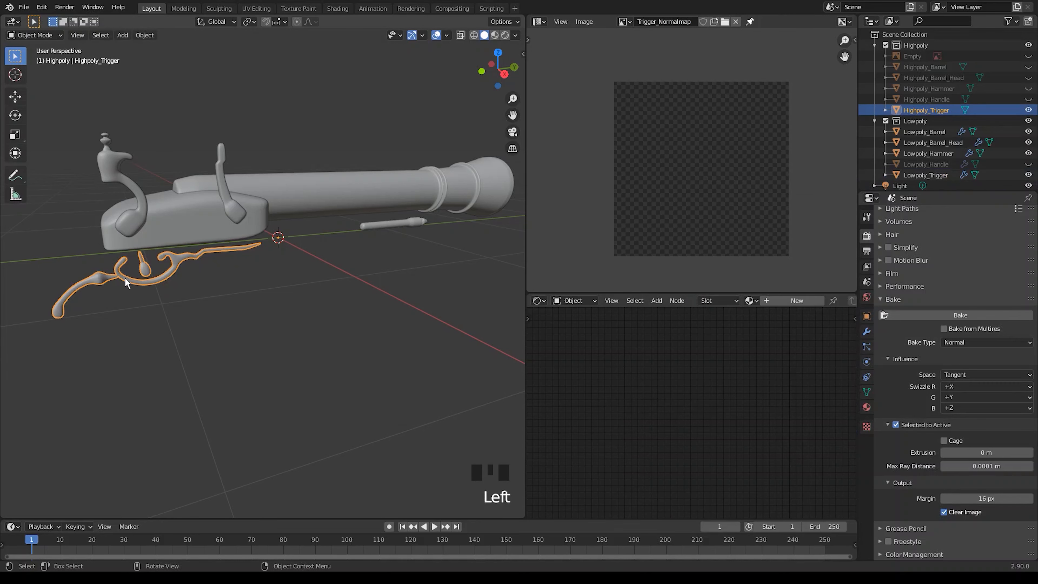
pyautogui.keyDown('shift'); pyautogui.click(925, 175); pyautogui.keyUp('shift')
pyautogui.click(954, 319)
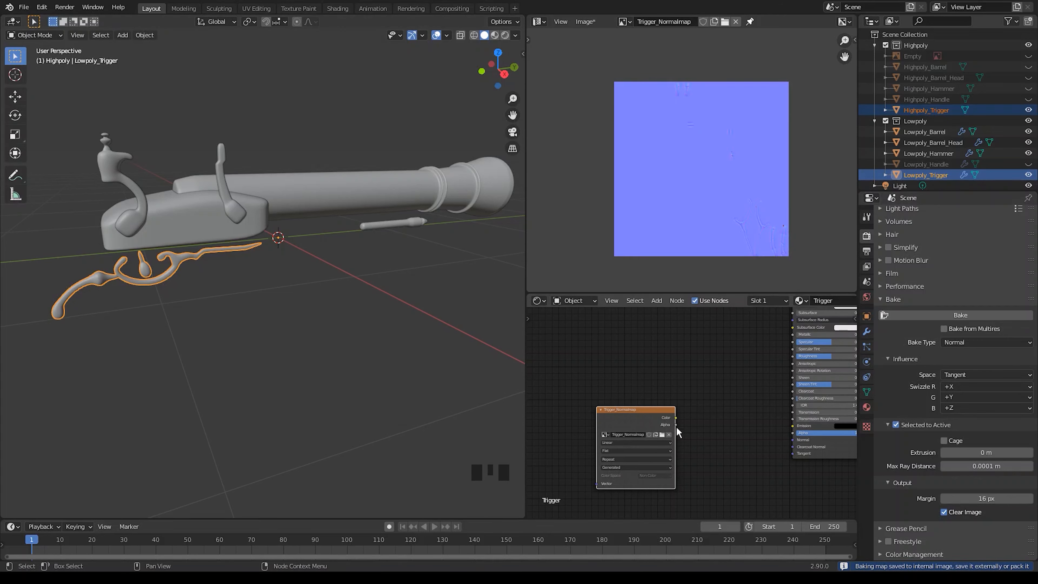
# - Connect the Trigger_Normalmap texture through a Normal Map node to the Trigger shader's Normal input
pyautogui.moveTo(676, 418); pyautogui.dragTo(793, 441)
pyautogui.hotkey('shift', 'a')
pyautogui.click(737, 450)
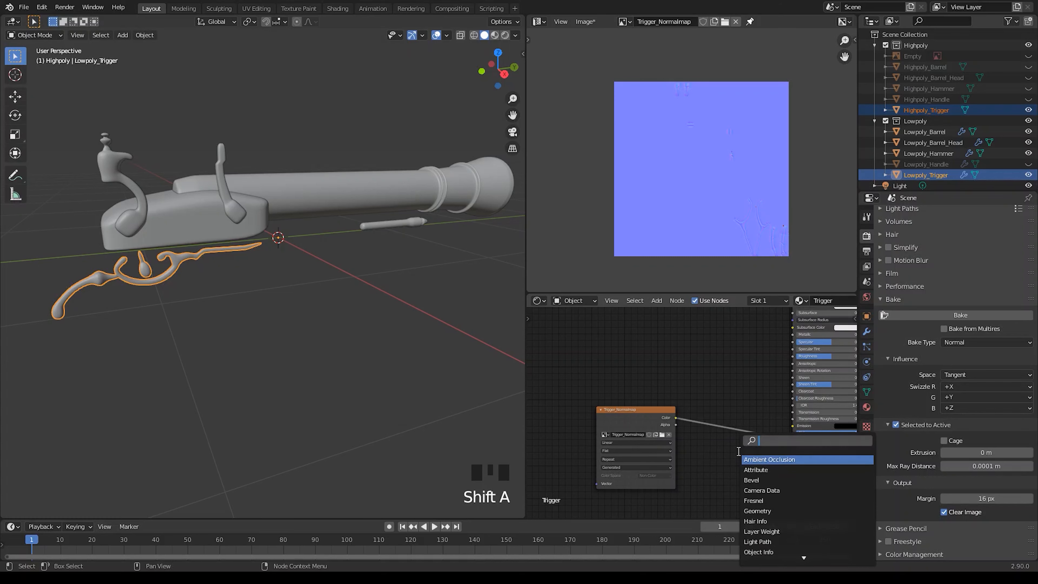
pyautogui.write('nor')
pyautogui.press('Down')
pyautogui.press('Return')
pyautogui.click(712, 410)
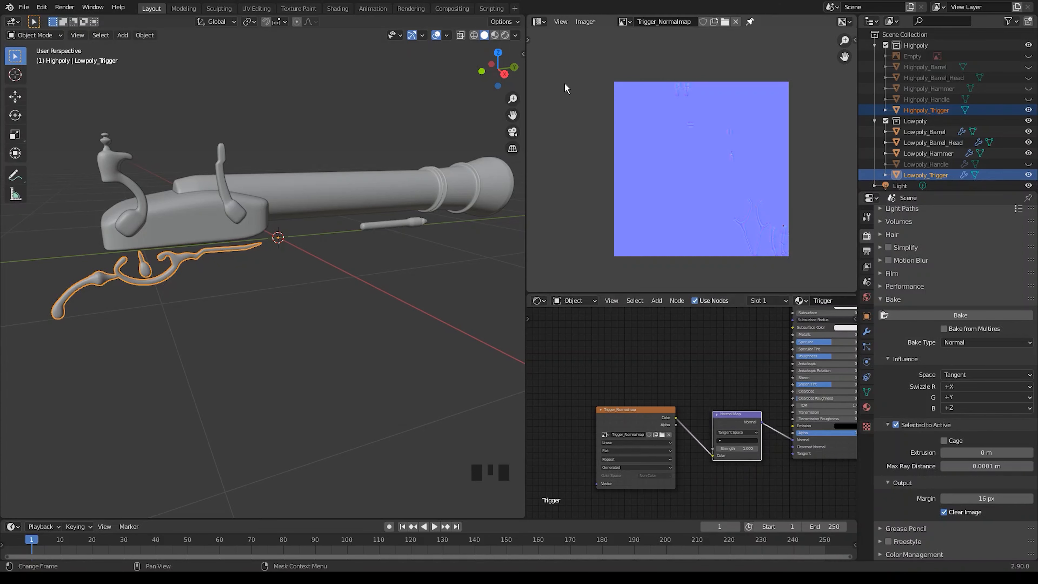
# - Save the baked Trigger_Normalmap image
pyautogui.click(592, 22)
pyautogui.click(595, 21)
pyautogui.click(595, 22)
pyautogui.click(604, 120)
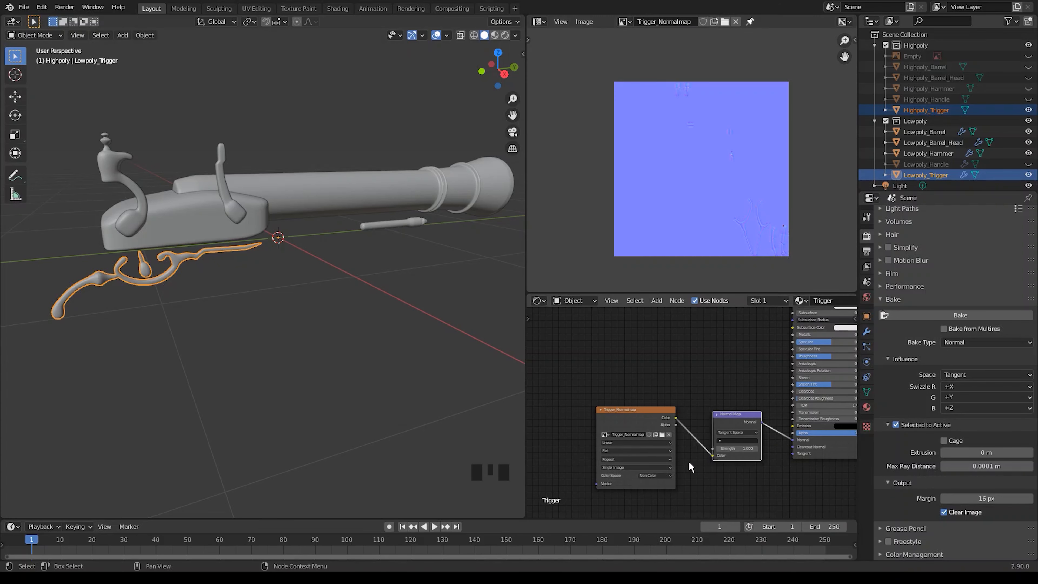
# - Unhide Lowpoly_Handle, exclude the Highpoly collection from the view layer, and collapse the collections to view the whole low-poly pistol
pyautogui.click(1028, 165)
pyautogui.click(885, 44)
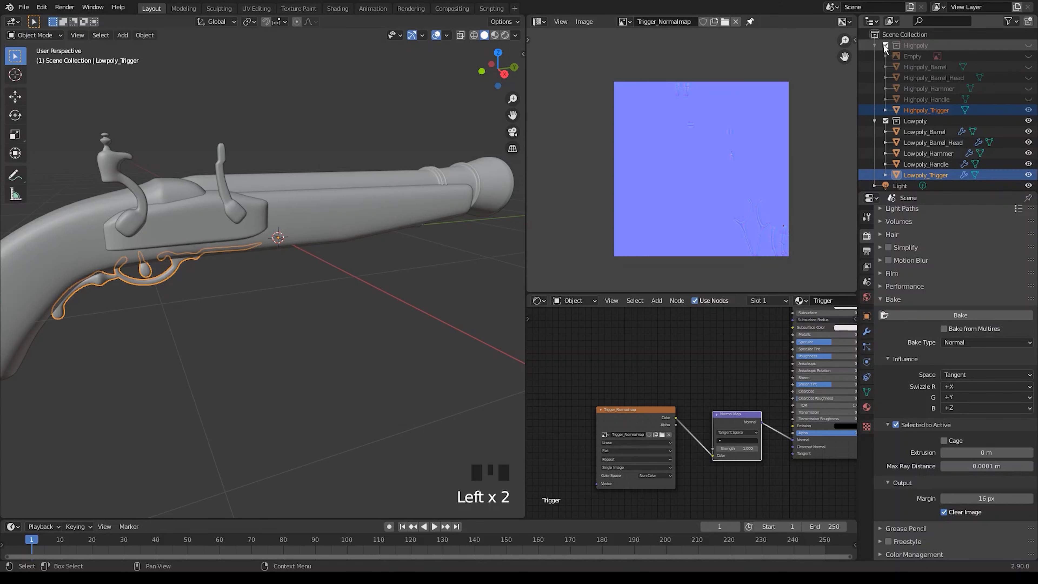
pyautogui.click(874, 45)
pyautogui.click(874, 56)
pyautogui.scroll(-2, 380, 294)
pyautogui.moveTo(380, 295); pyautogui.dragTo(450, 282, button='middle')
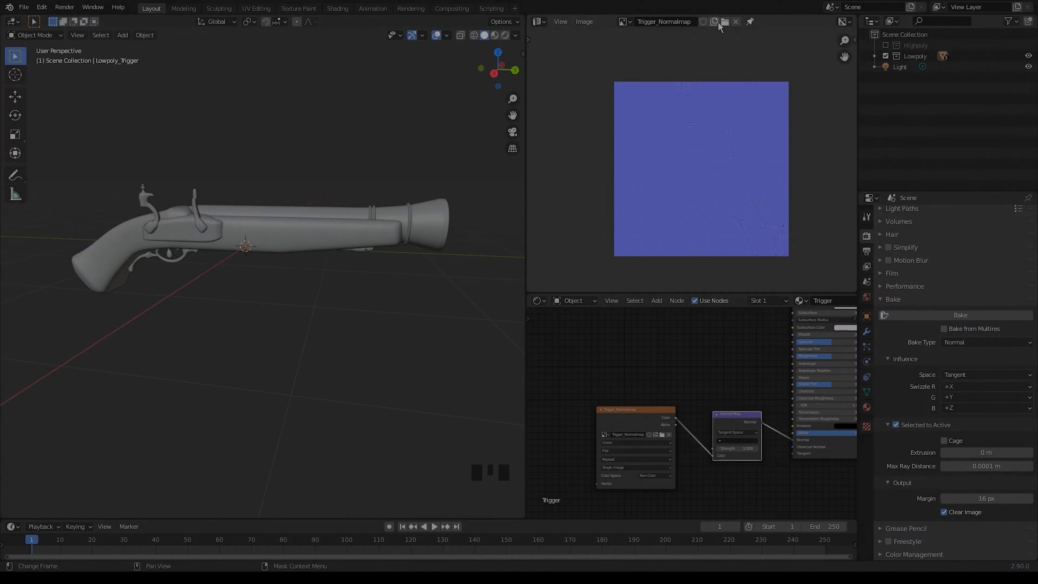
# - Create a 2048 px image named Handle_AO and assign it to a duplicate of the image texture node in the Handle material
pyautogui.click(715, 22)
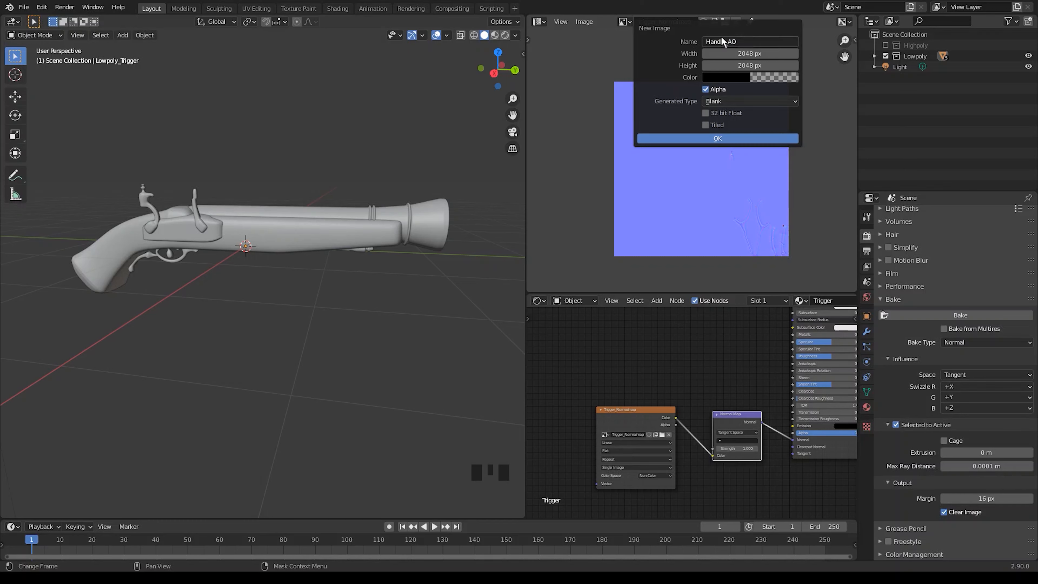
pyautogui.click(688, 138)
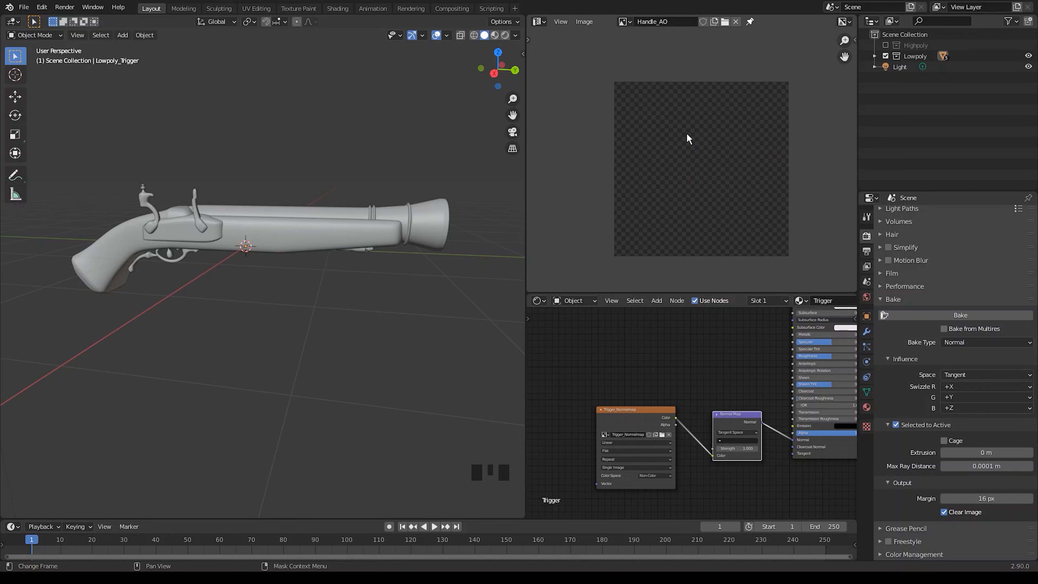
pyautogui.click(327, 247)
pyautogui.moveTo(662, 422); pyautogui.dragTo(617, 476, button='middle')
pyautogui.hotkey('shift', 'd')
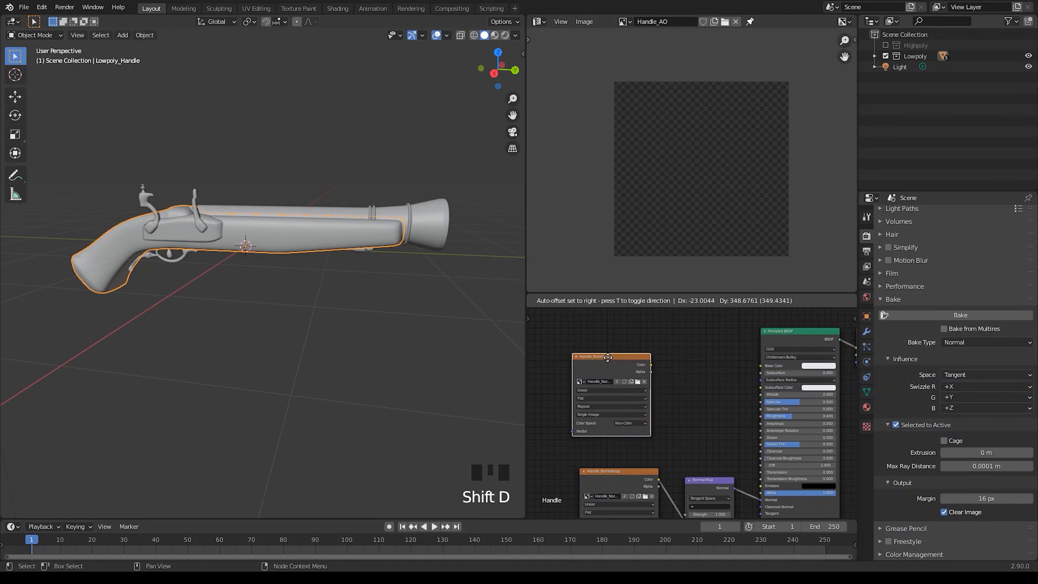
pyautogui.click(614, 362)
pyautogui.click(586, 381)
pyautogui.click(651, 429)
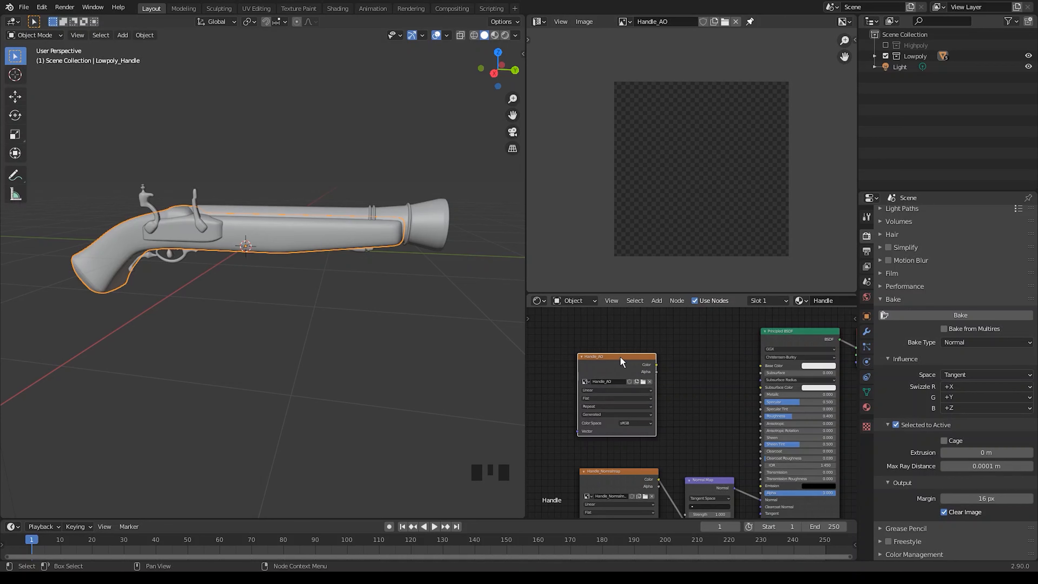
# - Bake Lowpoly_Handle with the Ambient Occlusion bake type and Selected to Active disabled
pyautogui.click(984, 343)
pyautogui.click(972, 378)
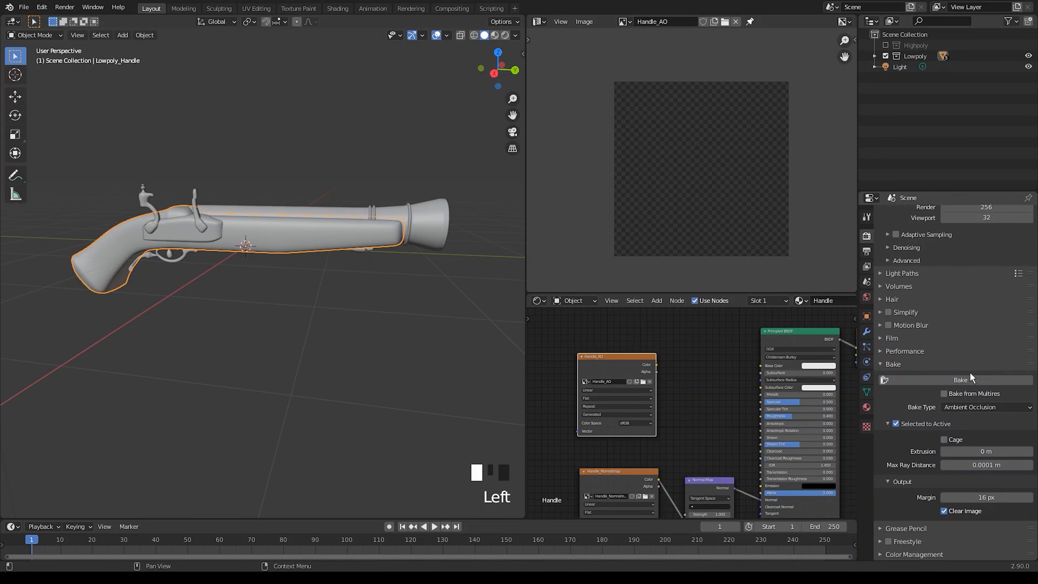
pyautogui.click(901, 424)
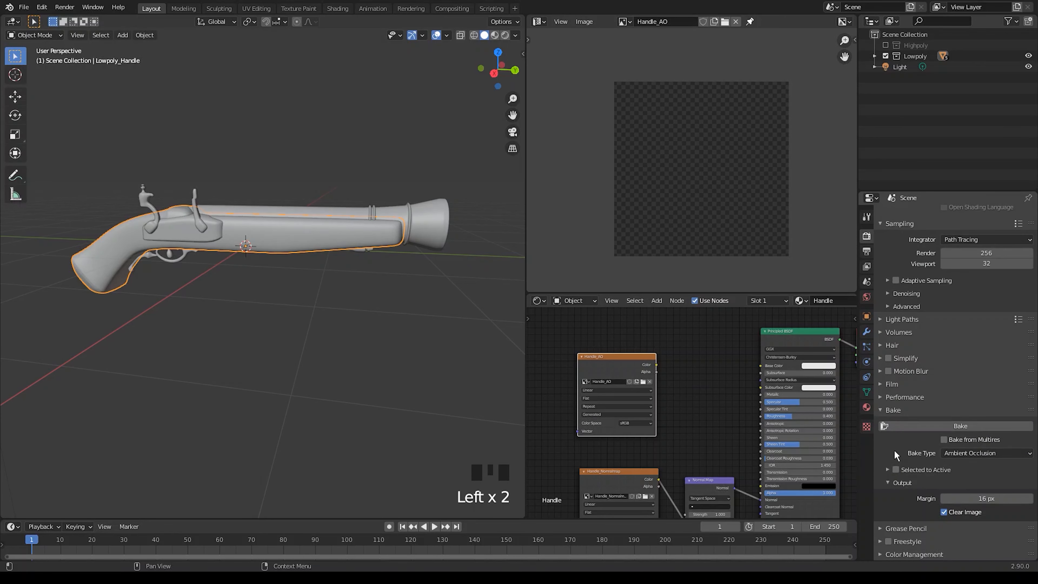
pyautogui.click(931, 427)
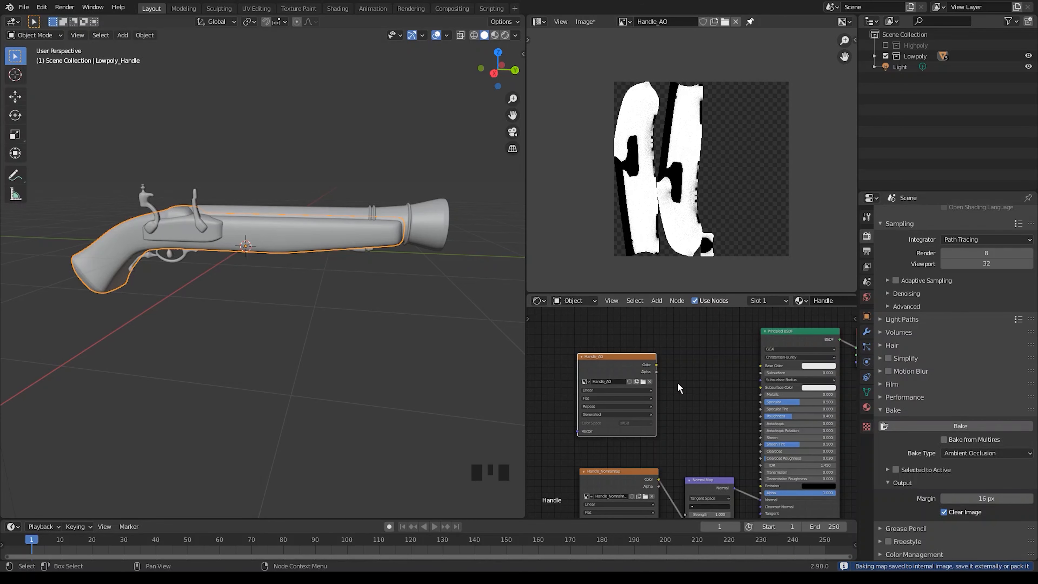
# - Connect the Handle_AO color to the Handle shader's Base Color and check the handle in Material Preview
pyautogui.moveTo(655, 365); pyautogui.dragTo(760, 366)
pyautogui.click(494, 35)
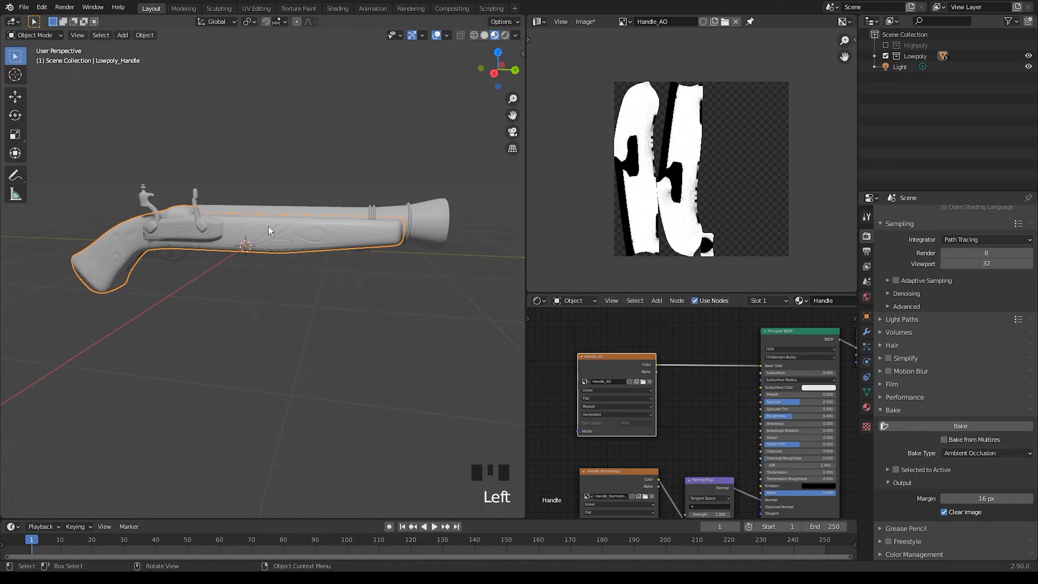
pyautogui.moveTo(271, 230); pyautogui.dragTo(292, 228, button='middle')
pyautogui.scroll(2, 292, 228)
pyautogui.moveTo(231, 223)
pyautogui.mouseDown(button='middle')
pyautogui.moveTo(272, 258)
pyautogui.moveTo(347, 224)
pyautogui.moveTo(203, 200)
pyautogui.moveTo(282, 208)
pyautogui.moveTo(264, 172)
pyautogui.moveTo(223, 198)
pyautogui.moveTo(272, 217)
pyautogui.moveTo(315, 199)
pyautogui.mouseUp(button='middle')
pyautogui.scroll(3, 206, 212)
pyautogui.scroll(-5, 223, 199)
# - Add two lengthwise edge loops along the side of Lowpoly_Handle, one in the lower half and one in the upper half
pyautogui.press('KP_3')
pyautogui.press('Tab')
pyautogui.scroll(4, 245, 209)
pyautogui.click(484, 36)
pyautogui.hotkey('ctrl', 'r')
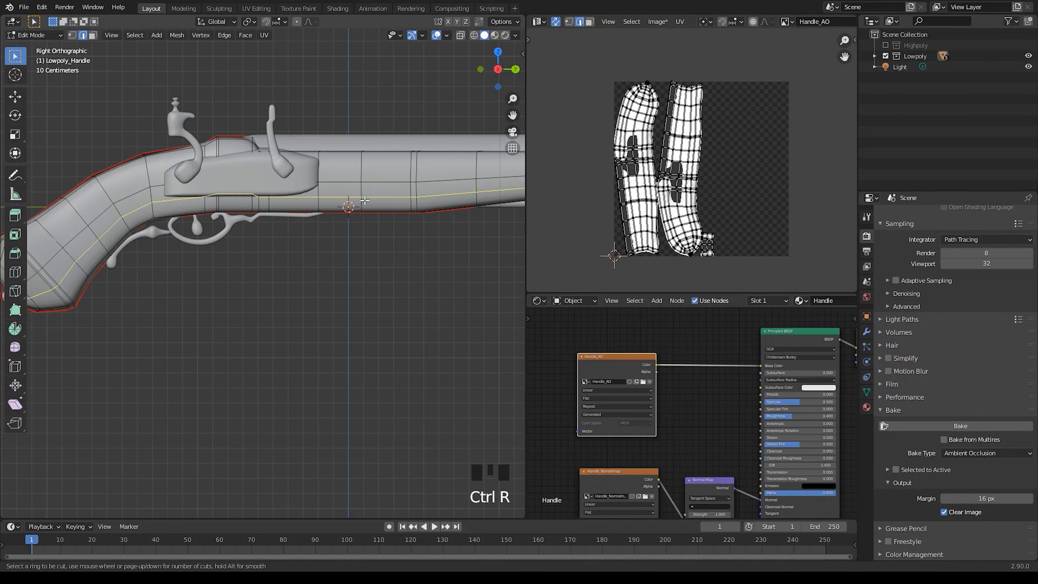
pyautogui.click(365, 203)
pyautogui.rightClick(364, 202)
pyautogui.hotkey('ctrl', 'r')
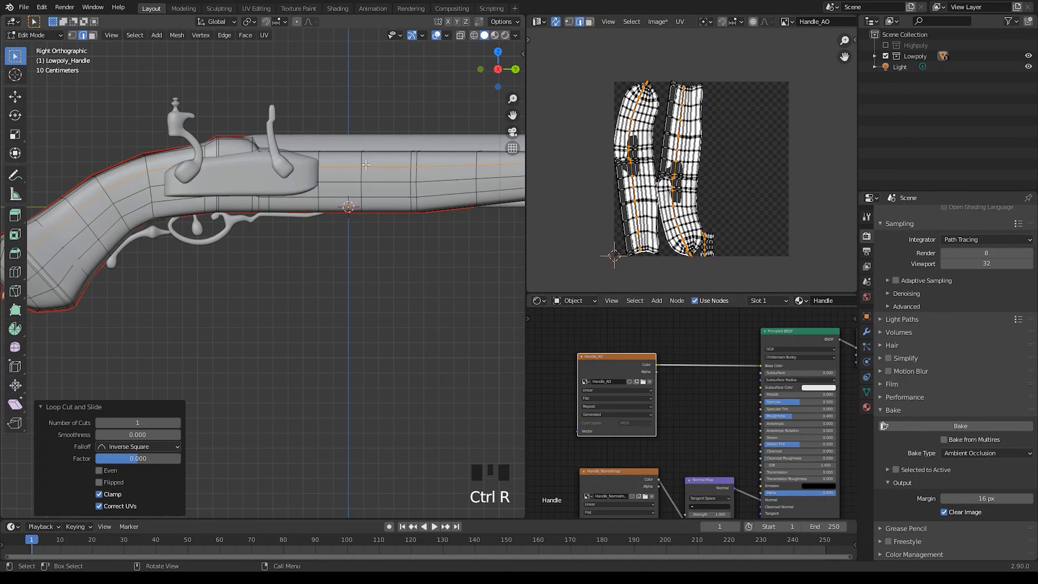
pyautogui.click(366, 165)
# - Add an edge loop across the grip of Lowpoly_Handle and slide it towards the butt end
pyautogui.moveTo(365, 165); pyautogui.dragTo(213, 262, button='middle')
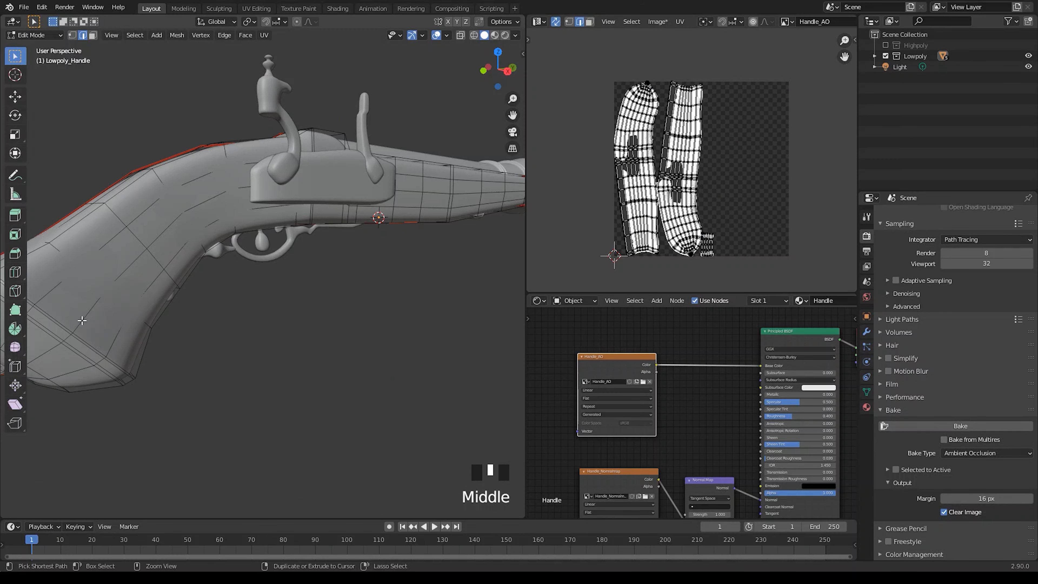
pyautogui.hotkey('ctrl', 'r')
pyautogui.click(92, 311)
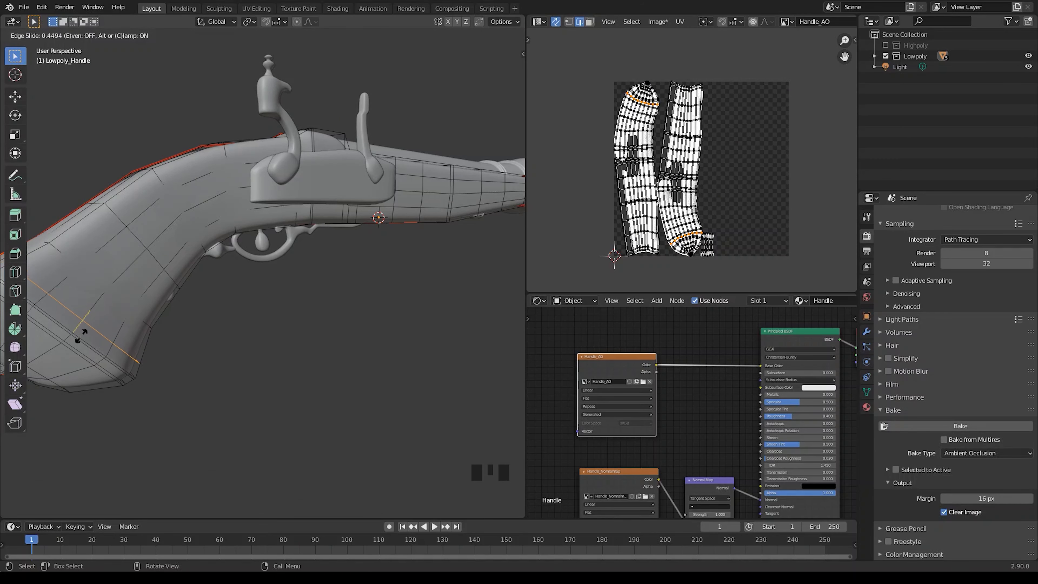
pyautogui.click(72, 350)
# - Return to Object Mode and set the render samples to 256
pyautogui.scroll(-3, 364, 290)
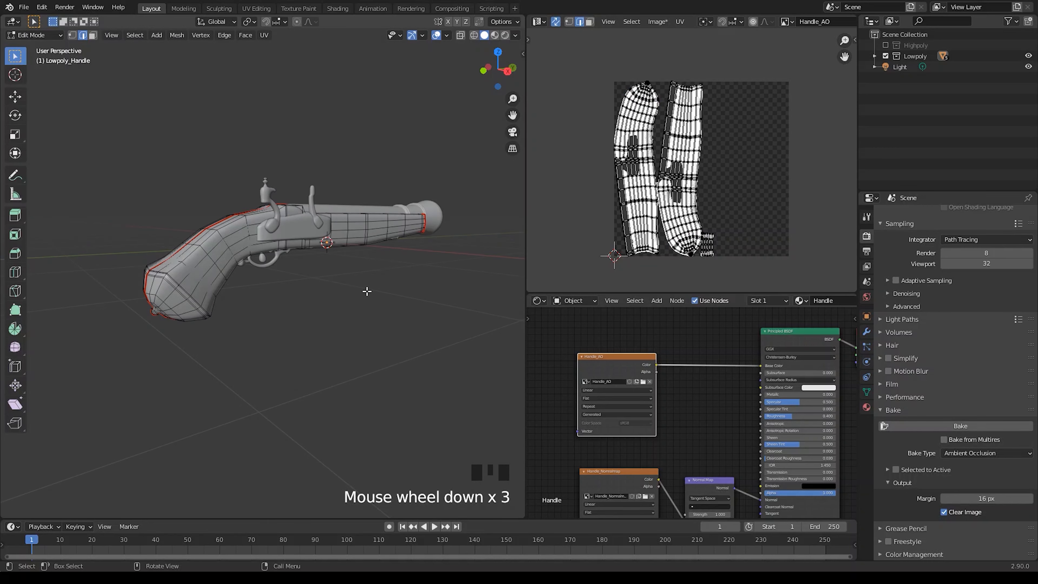
pyautogui.moveTo(364, 290); pyautogui.dragTo(430, 174, button='middle')
pyautogui.press('Tab')
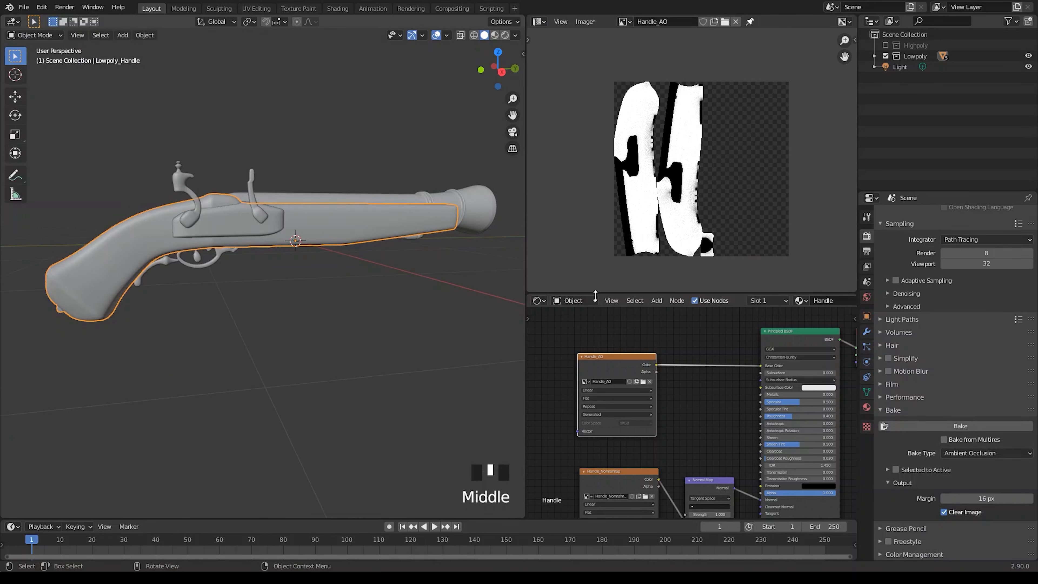
pyautogui.click(963, 249)
pyautogui.press('Return')
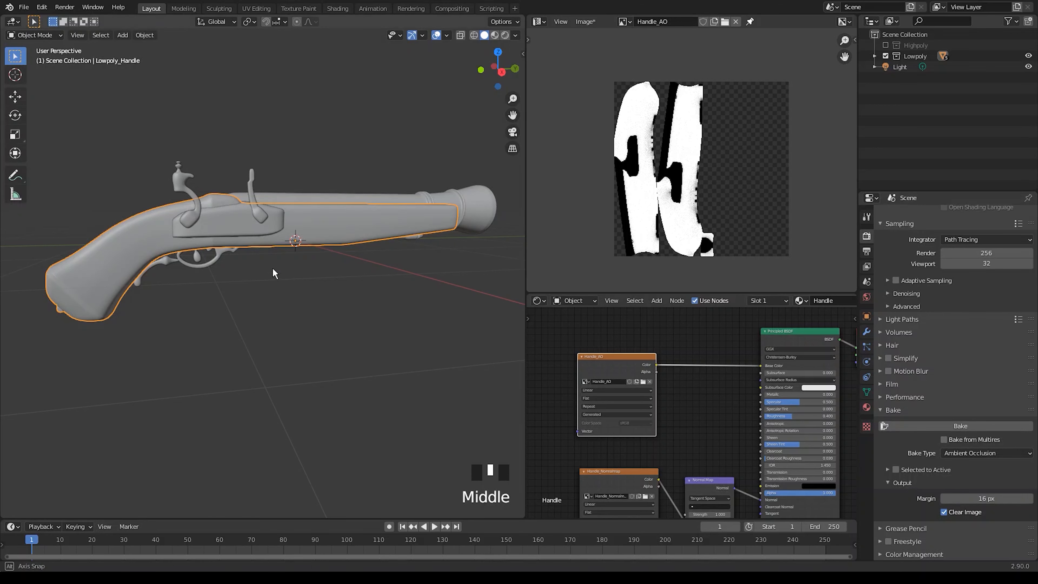
# - Add an edge loop across the raised section of Lowpoly_Handle above the lock plate and edge-slide it slightly towards the muzzle
pyautogui.moveTo(273, 270); pyautogui.dragTo(258, 246, button='middle')
pyautogui.scroll(3, 258, 245)
pyautogui.moveTo(258, 246); pyautogui.dragTo(286, 185, button='middle')
pyautogui.scroll(-2, 279, 191)
pyautogui.press('Tab')
pyautogui.scroll(2, 282, 180)
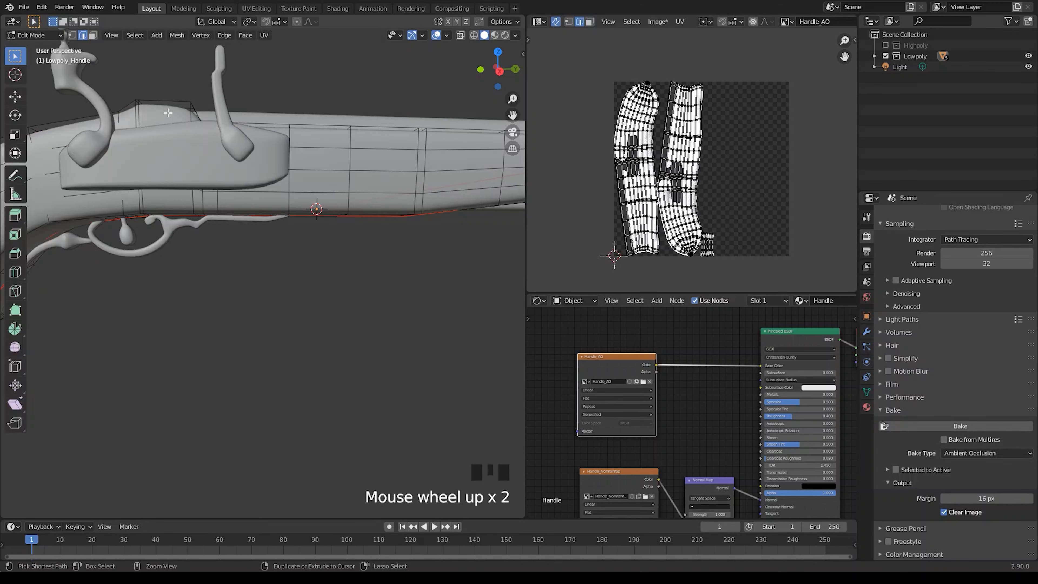
pyautogui.hotkey('ctrl', 'r')
pyautogui.click(182, 124)
pyautogui.rightClick(182, 123)
pyautogui.press('g')
pyautogui.press('g')
pyautogui.click(192, 123)
pyautogui.click(254, 266)
pyautogui.scroll(-5, 253, 265)
pyautogui.moveTo(253, 266); pyautogui.dragTo(292, 256, button='middle')
pyautogui.scroll(3, 275, 204)
pyautogui.scroll(-5, 276, 204)
pyautogui.scroll(2, 291, 256)
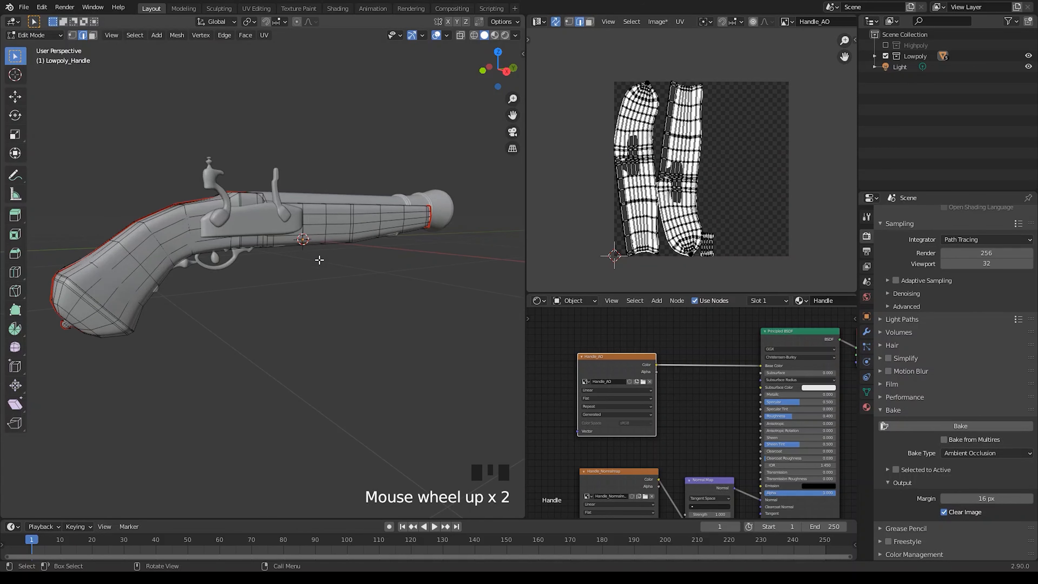
# - Save the file, then rebake Lowpoly_Handle's ambient occlusion into Handle_AO and return to Object Mode
pyautogui.hotkey('ctrl', 's')
pyautogui.click(926, 427)
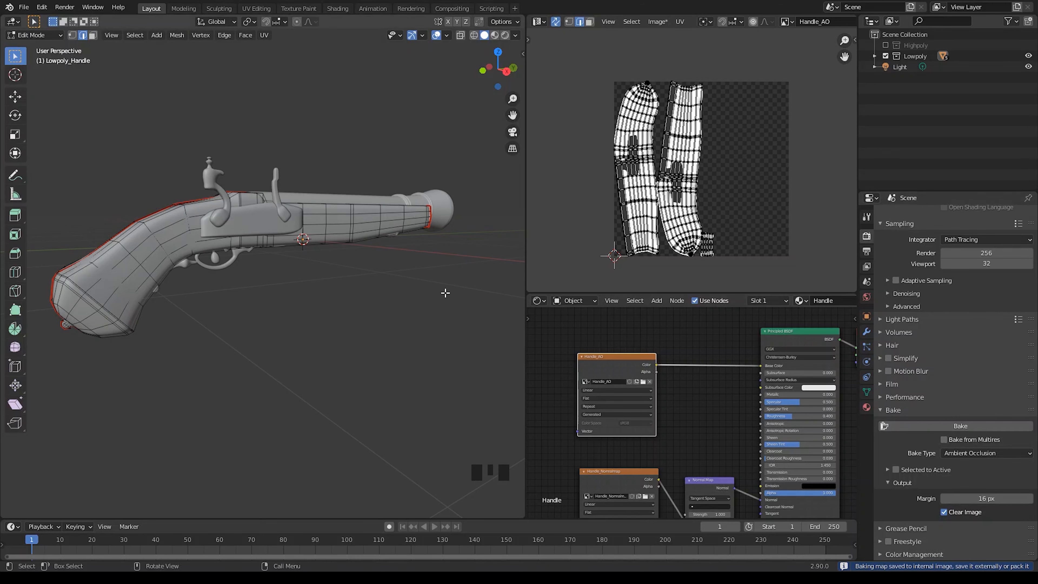
pyautogui.press('Tab')
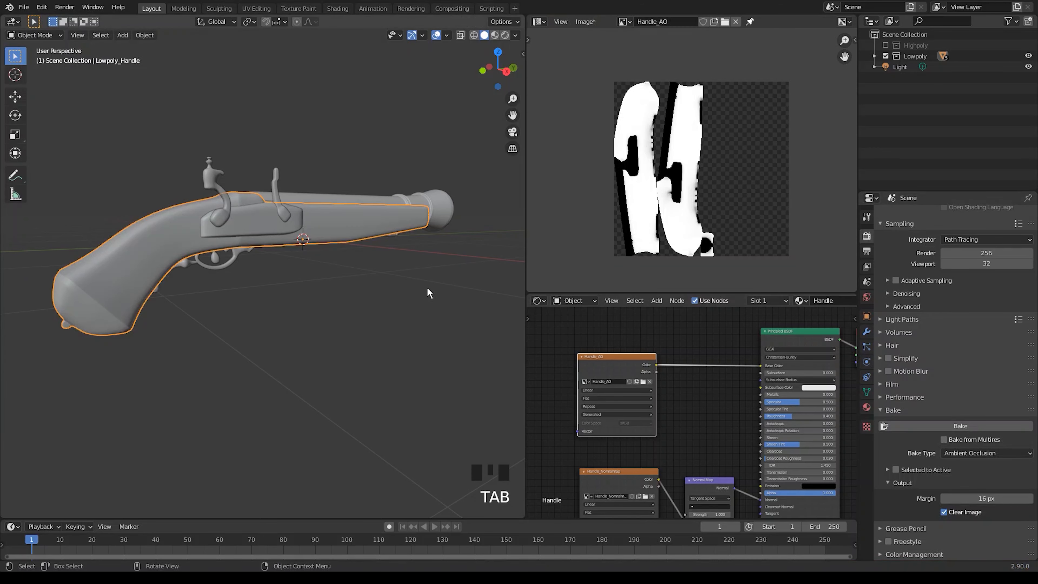
# - Inspect the lock area in Material Preview and disconnect the Normal Map node from the Handle shader's Normal input
pyautogui.click(396, 283)
pyautogui.scroll(2, 359, 274)
pyautogui.moveTo(313, 264)
pyautogui.mouseDown(button='middle')
pyautogui.moveTo(332, 241)
pyautogui.moveTo(321, 264)
pyautogui.moveTo(332, 283)
pyautogui.moveTo(301, 290)
pyautogui.mouseUp(button='middle')
pyautogui.scroll(2, 330, 247)
pyautogui.scroll(-2, 289, 285)
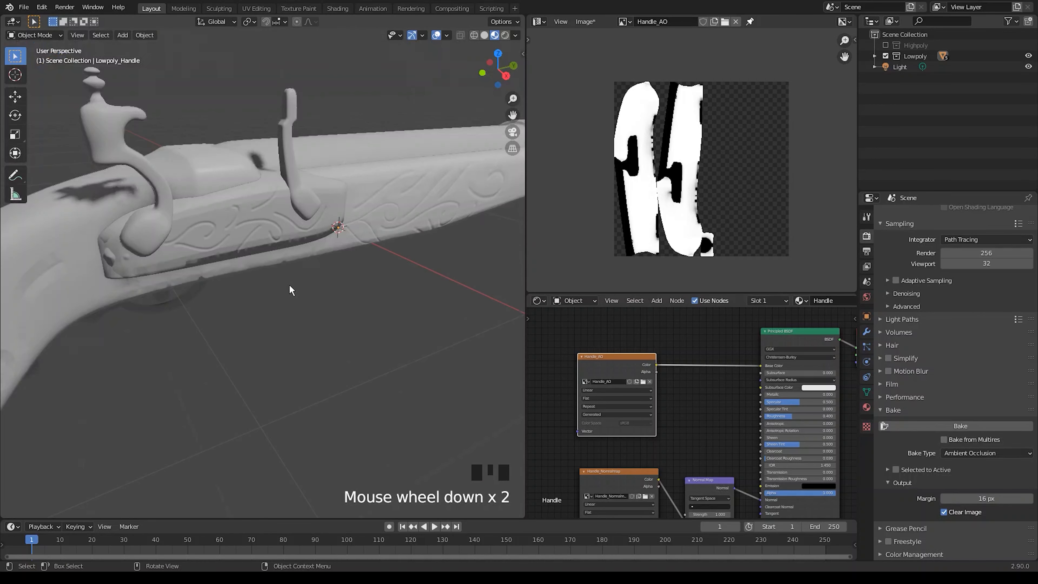
pyautogui.moveTo(678, 403); pyautogui.dragTo(671, 383, button='middle')
pyautogui.scroll(-1, 693, 407)
pyautogui.moveTo(748, 472); pyautogui.dragTo(743, 478)
pyautogui.scroll(1, 981, 279)
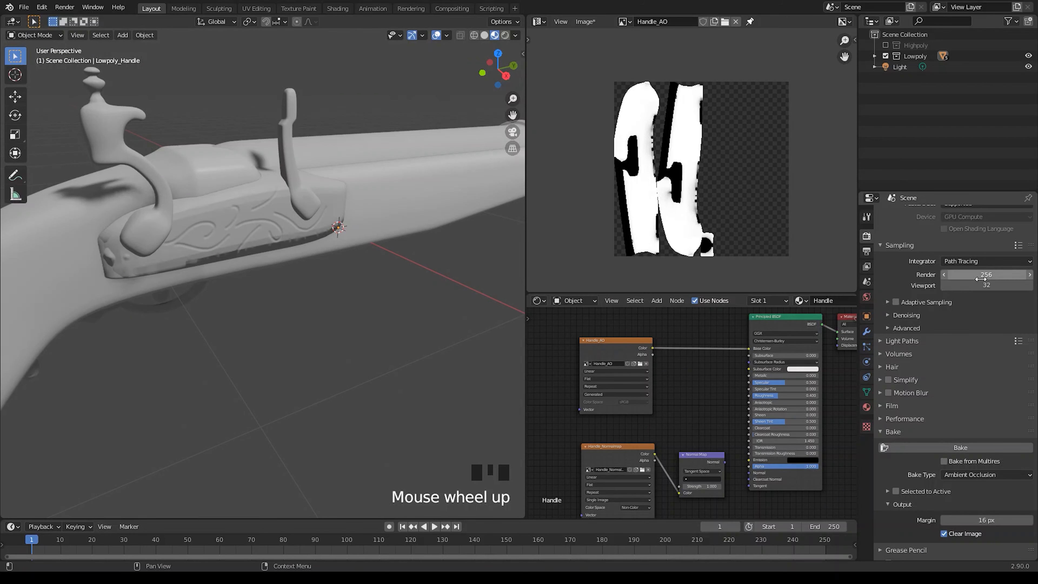
# - Set the render samples to 8
pyautogui.click(980, 279)
pyautogui.write('8')
pyautogui.press('Return')
# - Select Lowpoly_Barrel_Head, display Barrel_Head_Normalmap in the image editor and set the render samples to 128
pyautogui.click(272, 231)
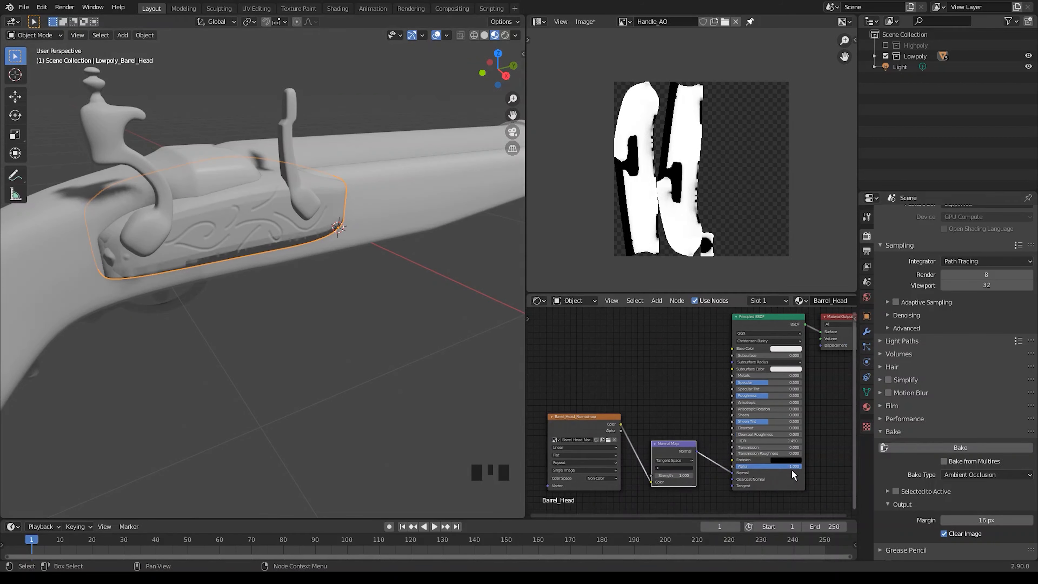
pyautogui.click(624, 21)
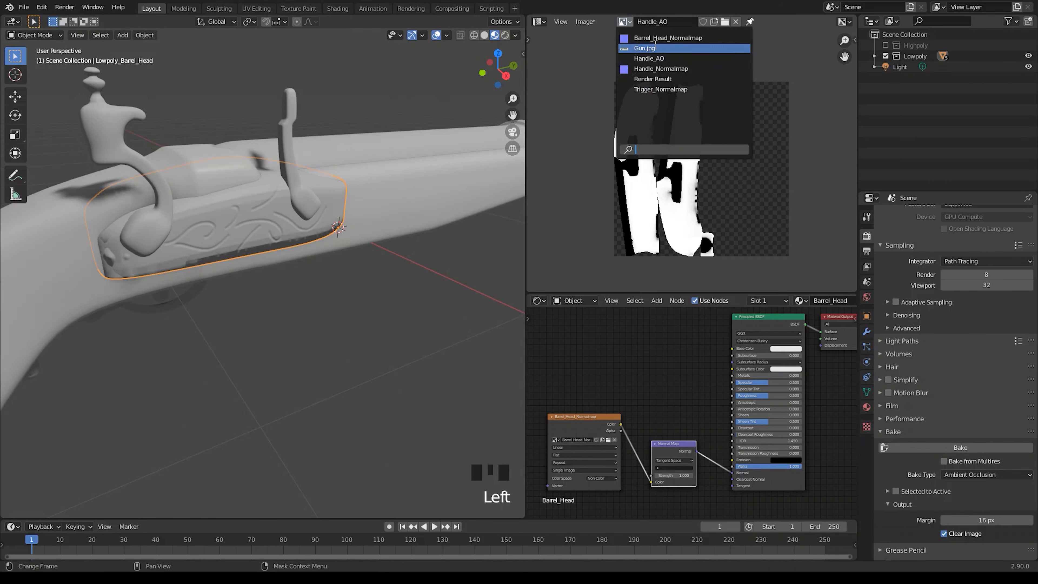
pyautogui.click(662, 38)
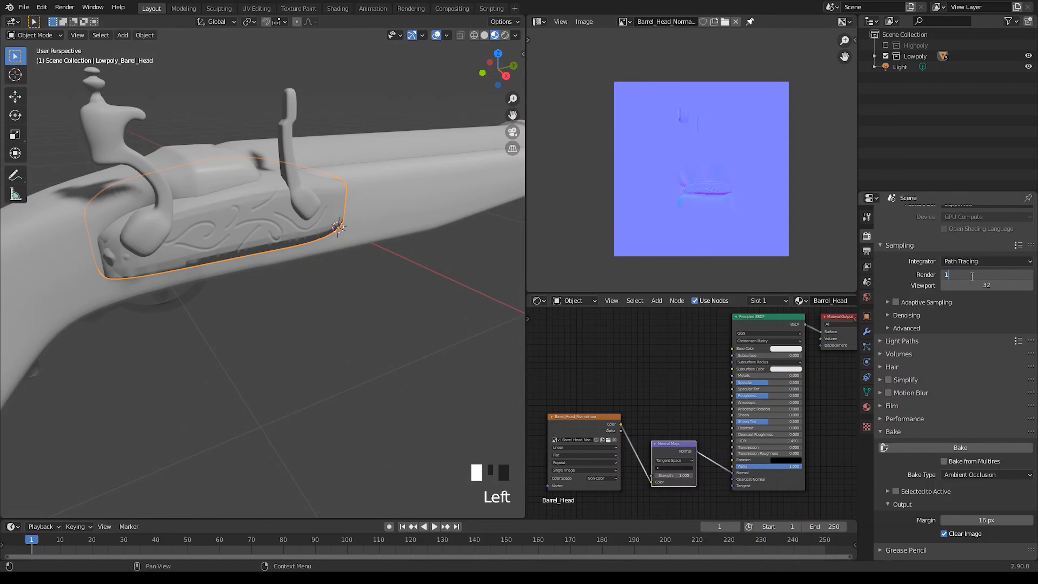
pyautogui.scroll(5, 721, 116)
pyautogui.scroll(-4, 720, 115)
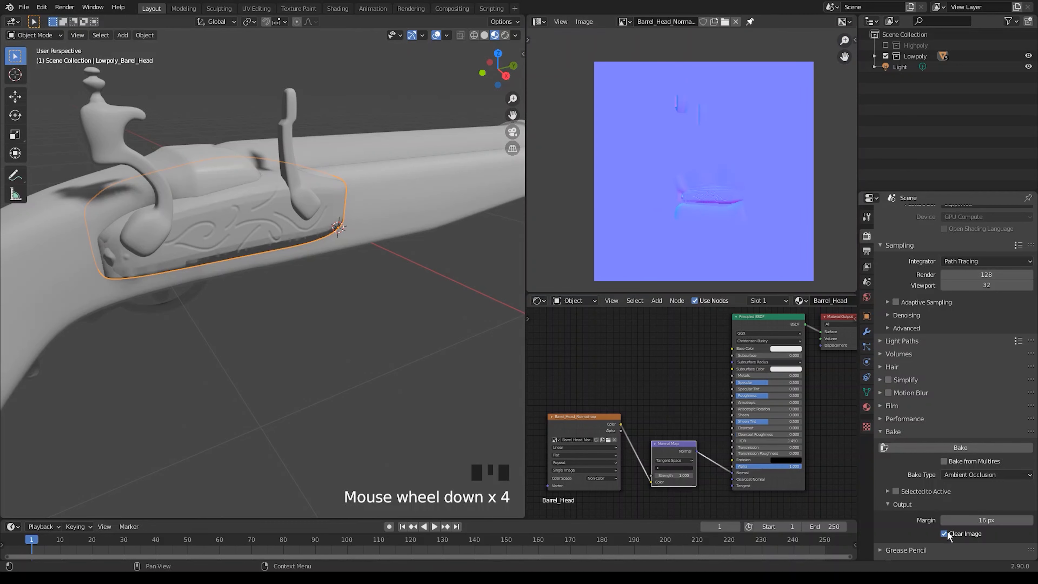
# - Set the bake type to Normal and enable Selected to Active
pyautogui.click(970, 475)
pyautogui.click(970, 429)
pyautogui.scroll(-2, 924, 455)
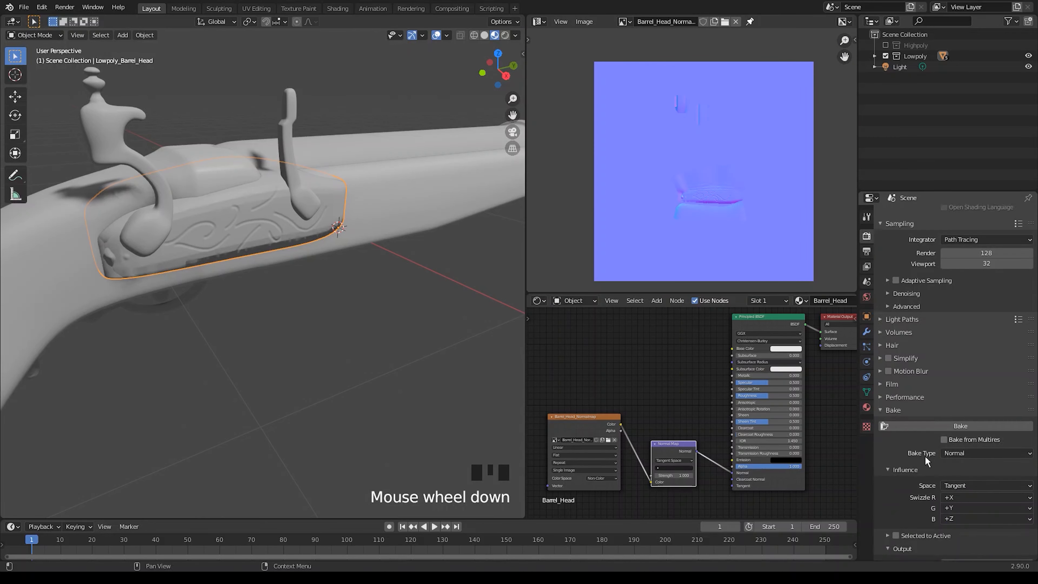
pyautogui.click(919, 514)
pyautogui.click(896, 514)
pyautogui.scroll(-1, 903, 482)
# - Include the Highpoly collection in the view layer again, expand it and make it visible in the viewport
pyautogui.click(885, 45)
pyautogui.click(875, 45)
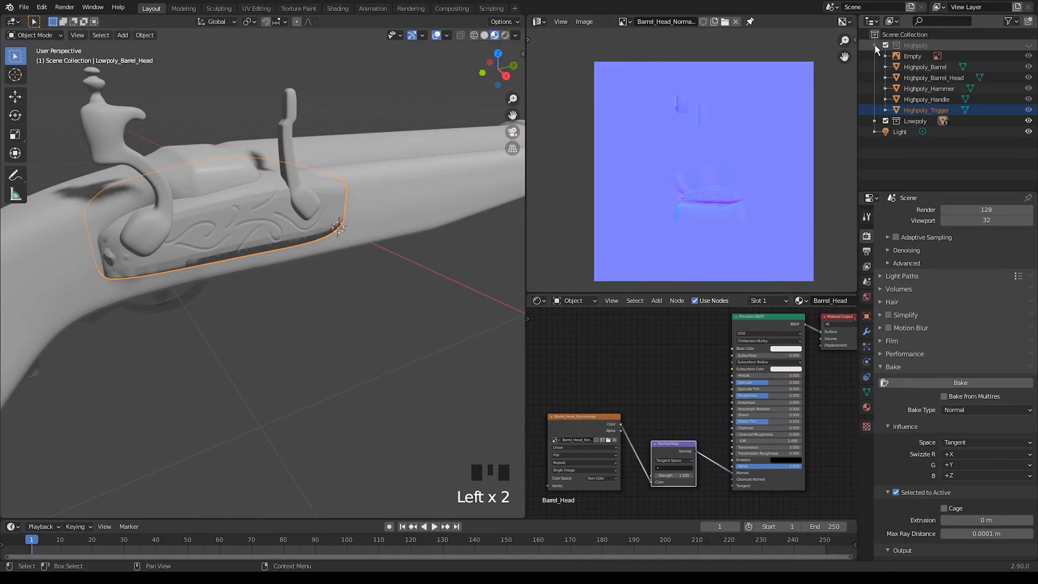
pyautogui.click(1028, 46)
# - Select Highpoly_Barrel_Head with Lowpoly_Barrel_Head as the active object and rebake the normal map
pyautogui.click(249, 220)
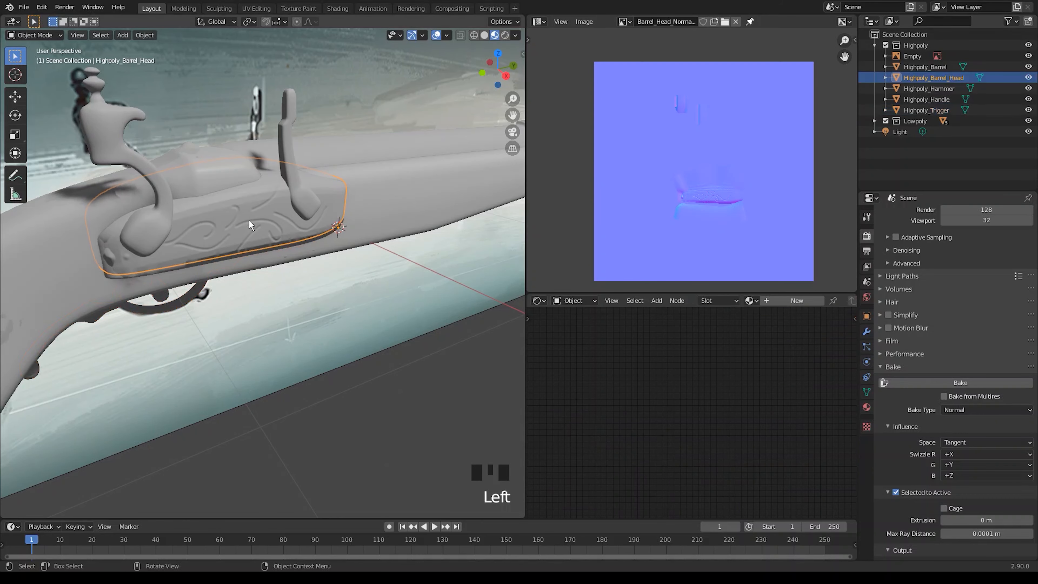
pyautogui.keyDown('shift'); pyautogui.click(249, 220); pyautogui.keyUp('shift')
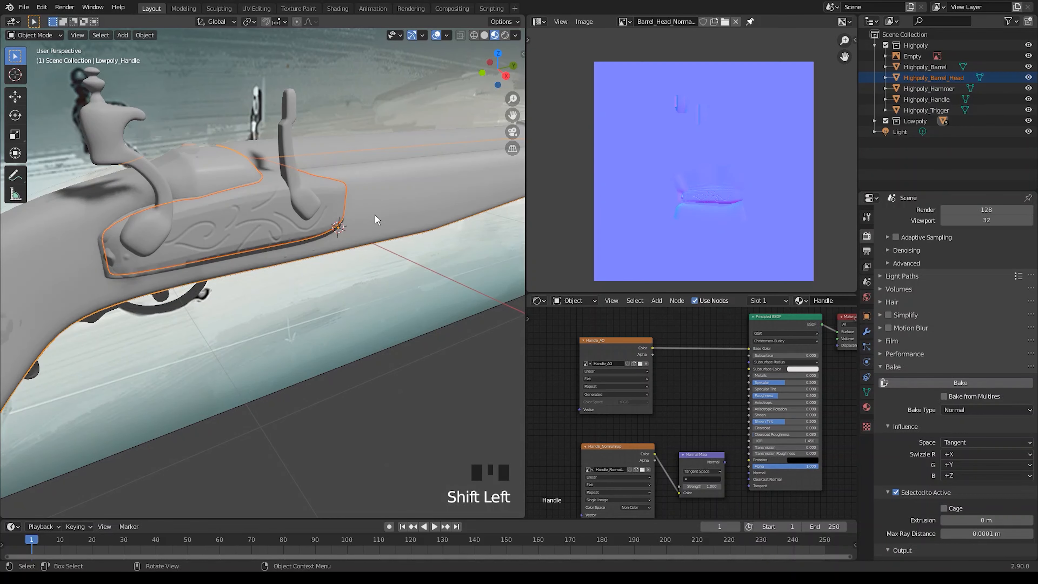
pyautogui.scroll(-2, 374, 214)
pyautogui.moveTo(393, 218); pyautogui.dragTo(184, 171, button='middle')
pyautogui.keyDown('shift'); pyautogui.click(184, 170); pyautogui.keyUp('shift')
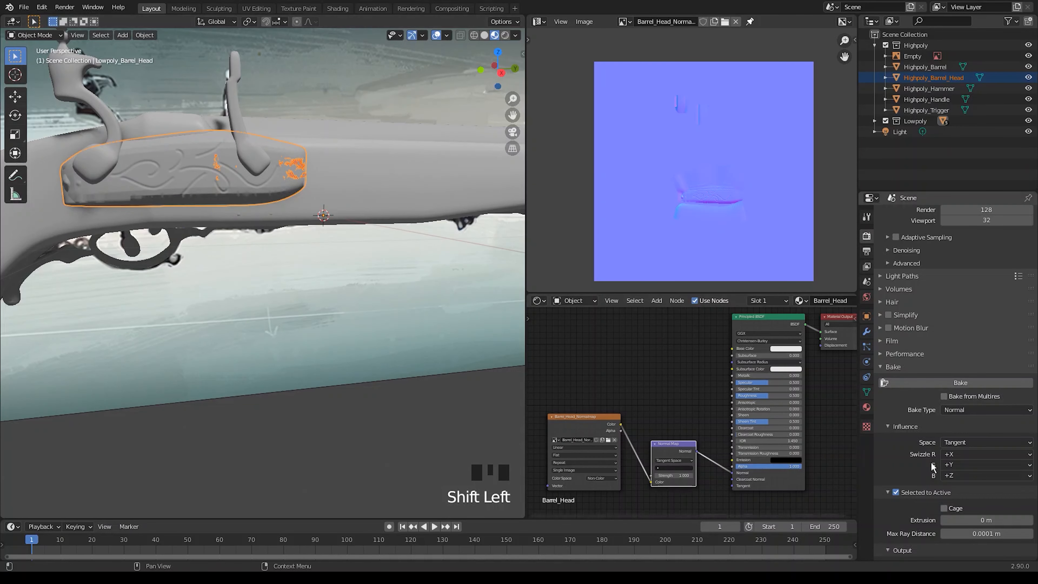
pyautogui.click(925, 383)
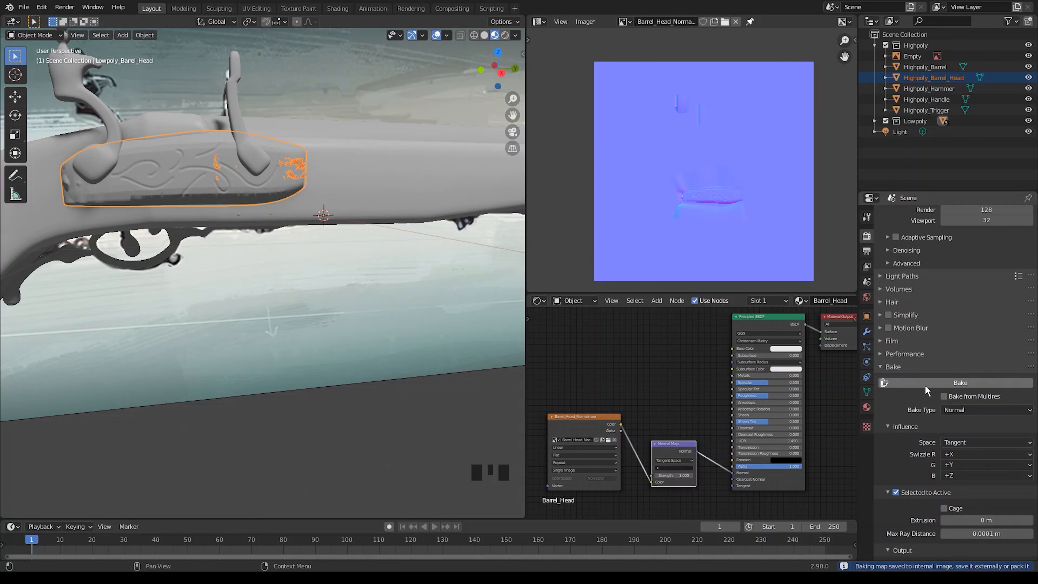
# - Set the Normal Map node's strength to 0.8 in the Barrel_Head material and check the plate from below
pyautogui.click(674, 476)
pyautogui.write('0.8')
pyautogui.press('Return')
pyautogui.moveTo(286, 246); pyautogui.dragTo(310, 229, button='middle')
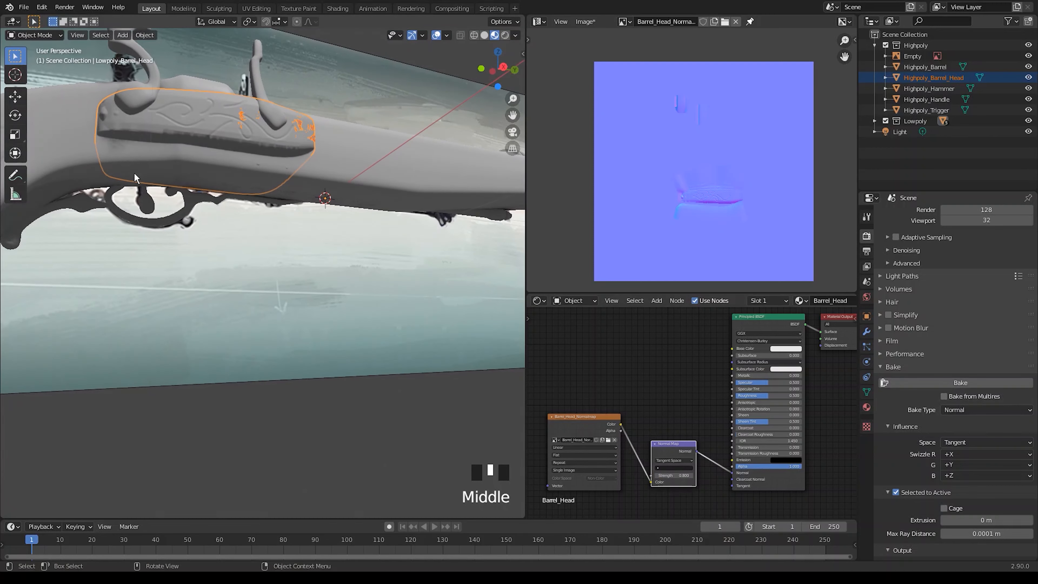
# - Save the rebaked Barrel_Head_Normalmap image
pyautogui.click(586, 21)
pyautogui.moveTo(635, 156)
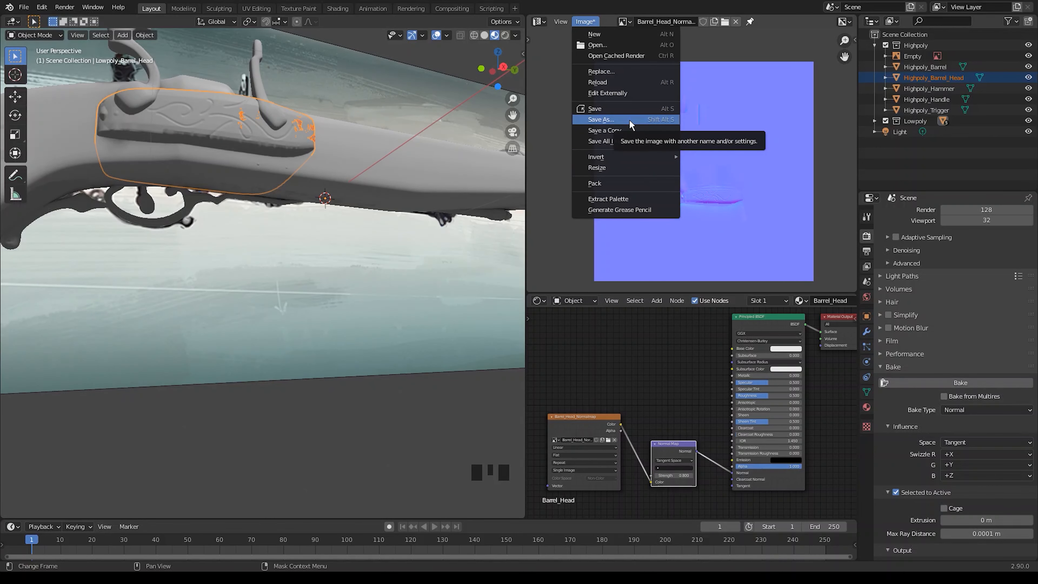
pyautogui.click(596, 109)
# - Set the color space of the Barrel_Head_Normalmap texture node to Non-Color
pyautogui.click(602, 478)
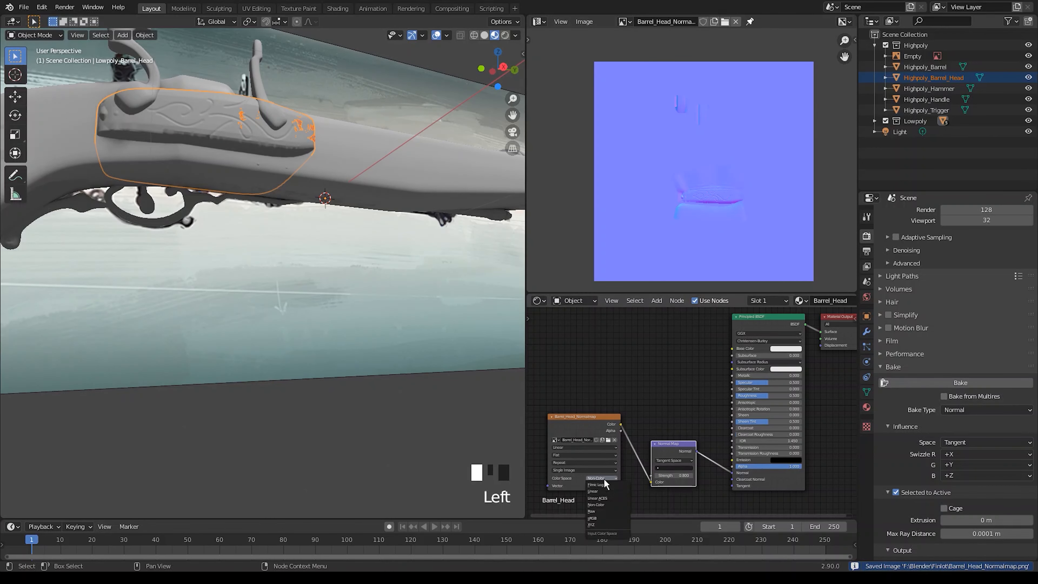
pyautogui.click(612, 502)
pyautogui.scroll(3, 642, 465)
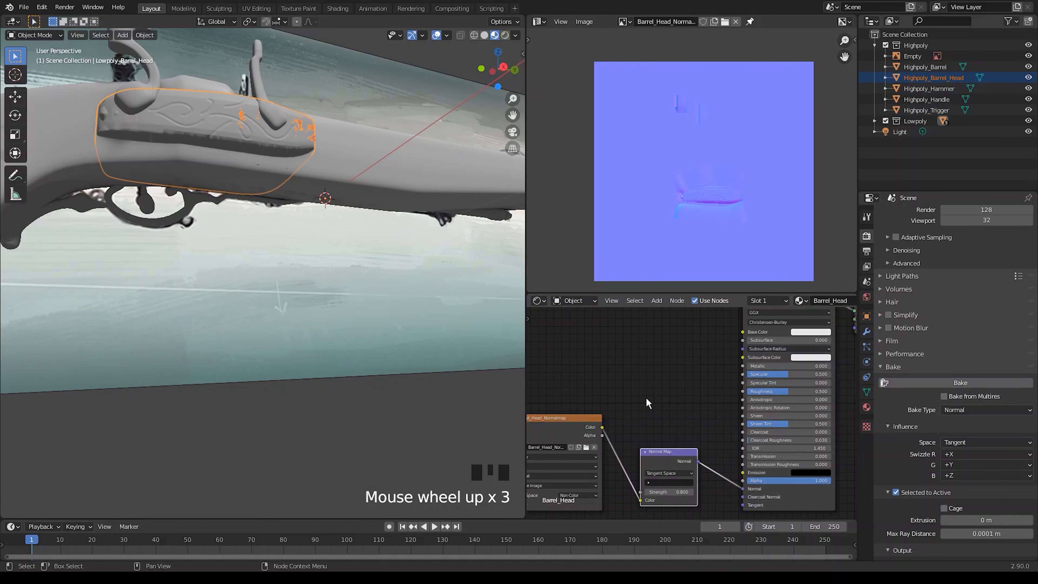
# - Exclude the Highpoly collection from the view layer and check the low-poly pistol's lock plate from several angles
pyautogui.scroll(-3, 646, 399)
pyautogui.moveTo(372, 225); pyautogui.dragTo(392, 250, button='middle')
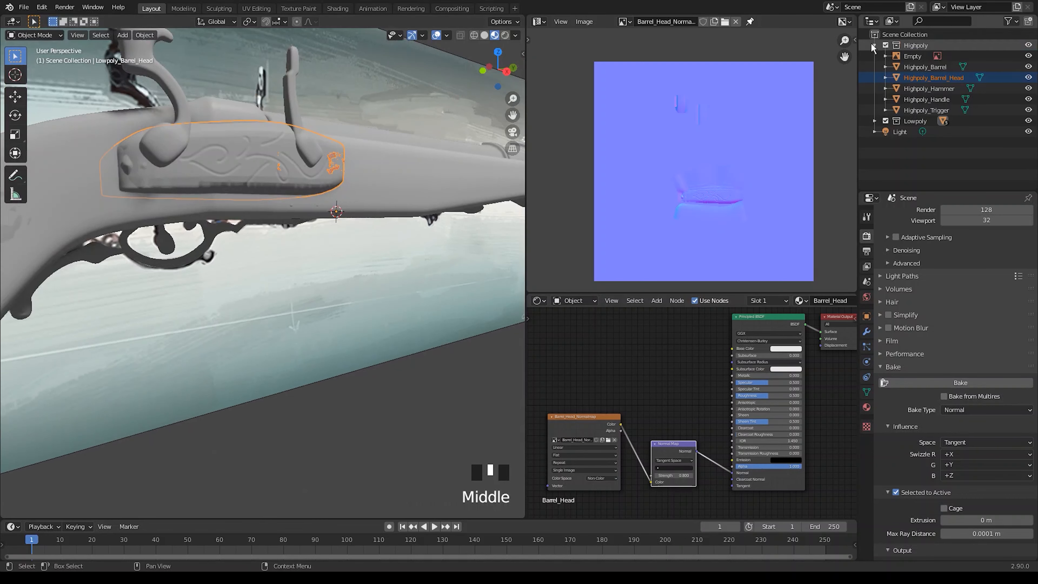
pyautogui.click(874, 46)
pyautogui.click(885, 45)
pyautogui.click(427, 316)
pyautogui.moveTo(429, 320); pyautogui.dragTo(322, 359, button='middle')
pyautogui.scroll(4, 257, 235)
pyautogui.scroll(5, 282, 325)
pyautogui.moveTo(281, 325); pyautogui.dragTo(153, 301, button='middle')
pyautogui.scroll(-6, 255, 353)
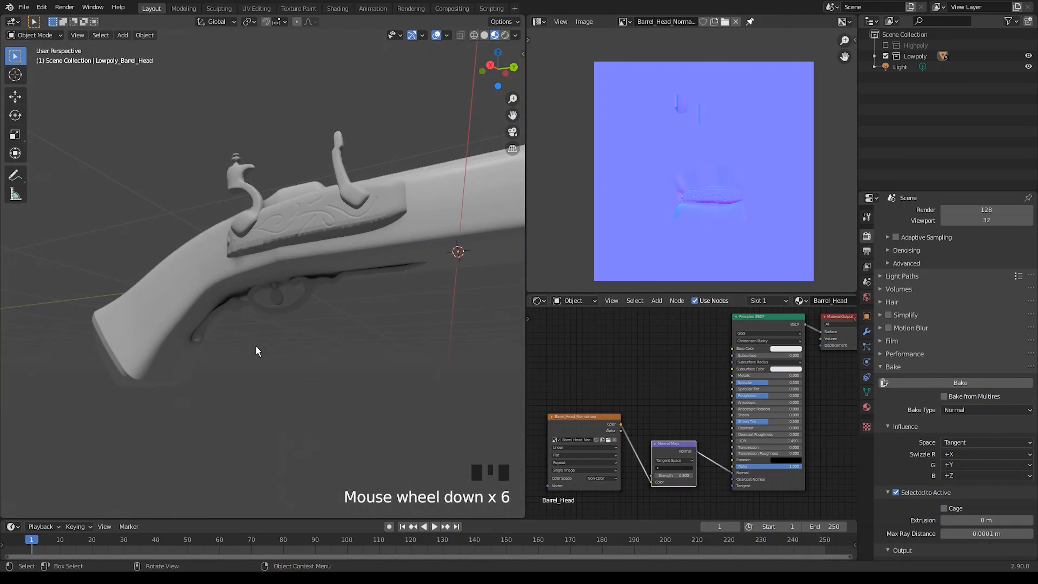
# - Select Lowpoly_Handle and its Handle_AO texture node, and examine the baked shading on the handle and its underside
pyautogui.click(297, 355)
pyautogui.moveTo(312, 343); pyautogui.dragTo(359, 343, button='middle')
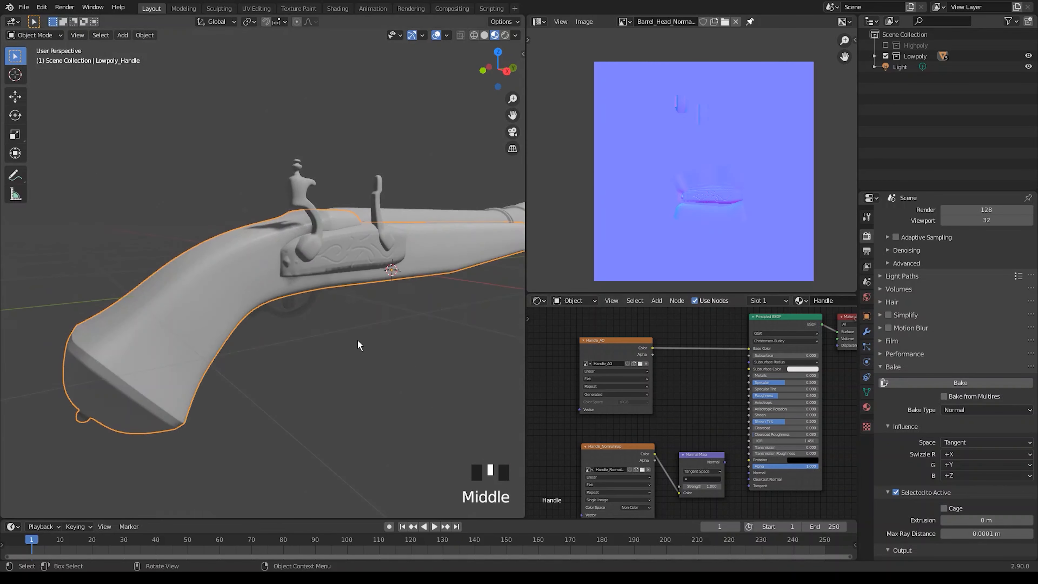
pyautogui.scroll(3, 270, 290)
pyautogui.click(623, 340)
pyautogui.scroll(-4, 340, 290)
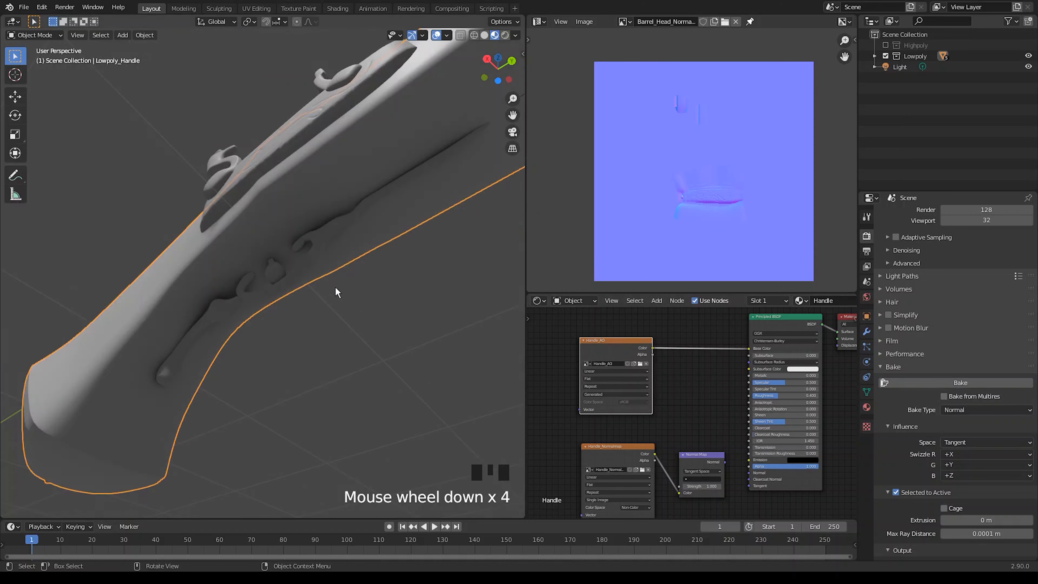
pyautogui.moveTo(340, 289); pyautogui.dragTo(344, 343, button='middle')
pyautogui.scroll(-2, 431, 388)
# - Duplicate the Barrel_Head_Normalmap texture node in the Barrel_Head material and place the copy above the original
pyautogui.click(313, 250)
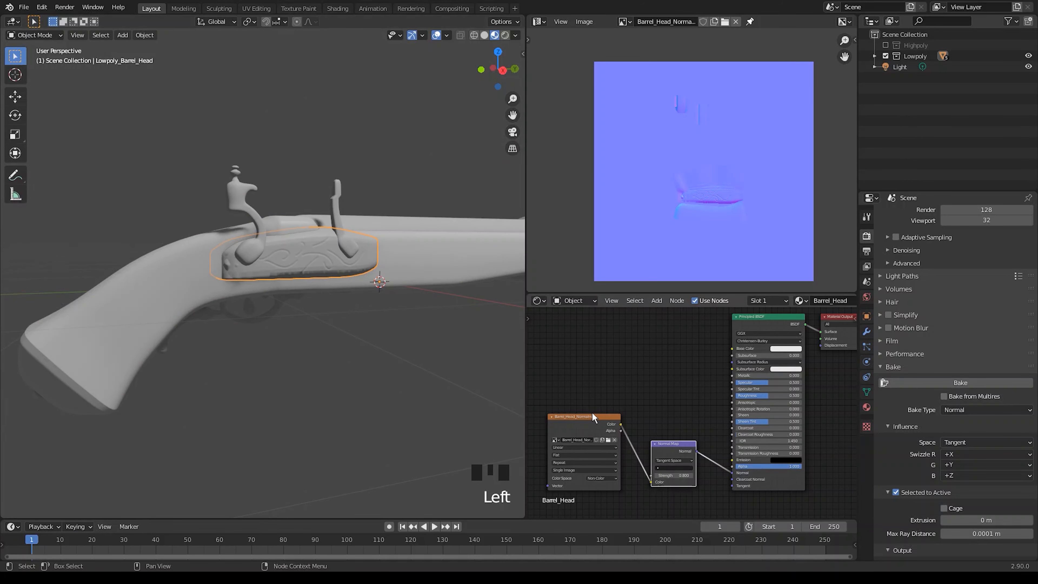
pyautogui.click(586, 421)
pyautogui.hotkey('shift', 'd')
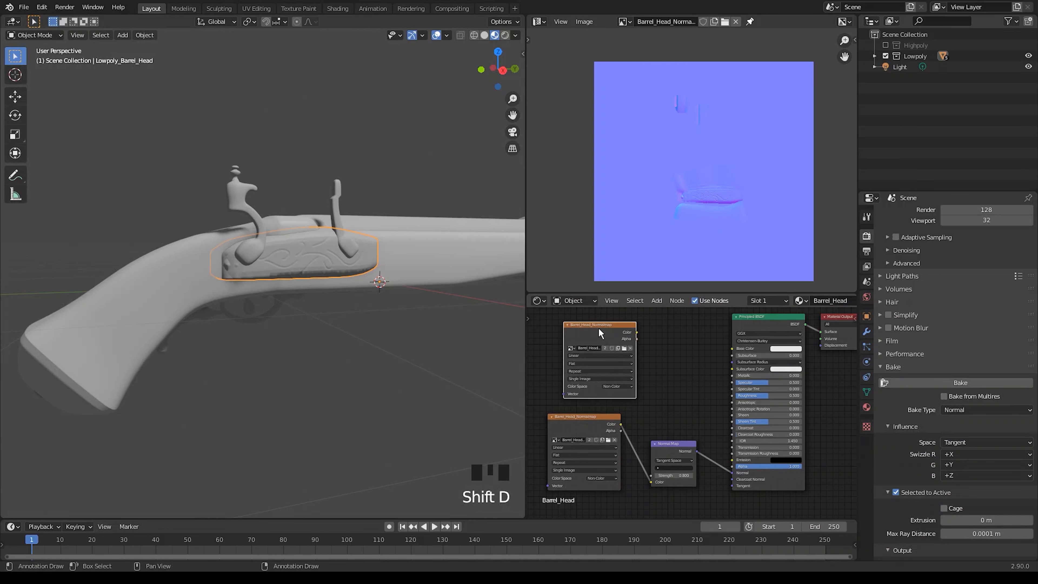
pyautogui.click(600, 330)
pyautogui.scroll(4, 600, 330)
pyautogui.moveTo(600, 332); pyautogui.dragTo(635, 347, button='middle')
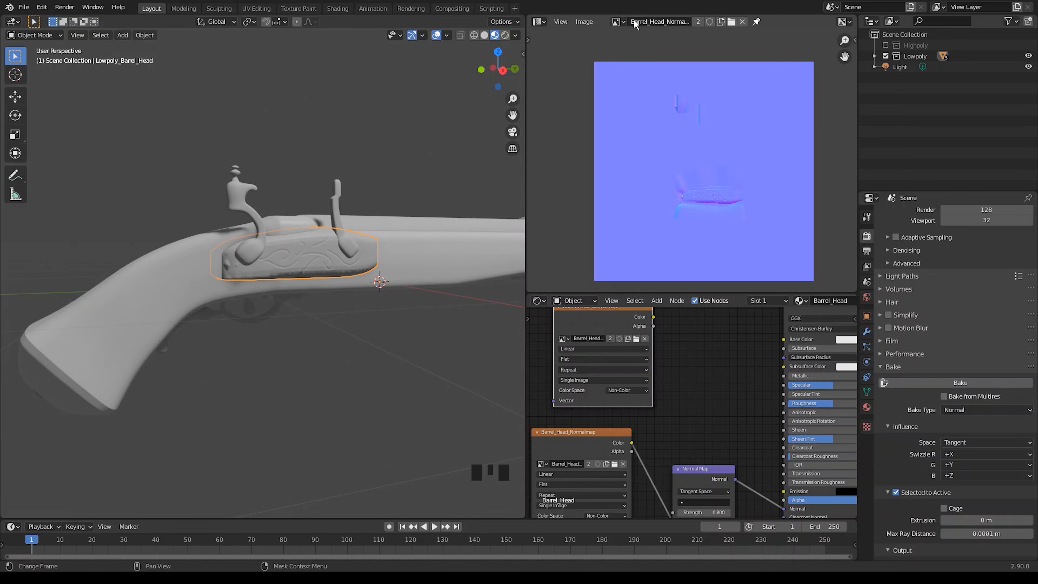
# - Create a blank 2048 × 2048 px image named Barrelhead_AO and assign it to the duplicated texture node
pyautogui.click(720, 22)
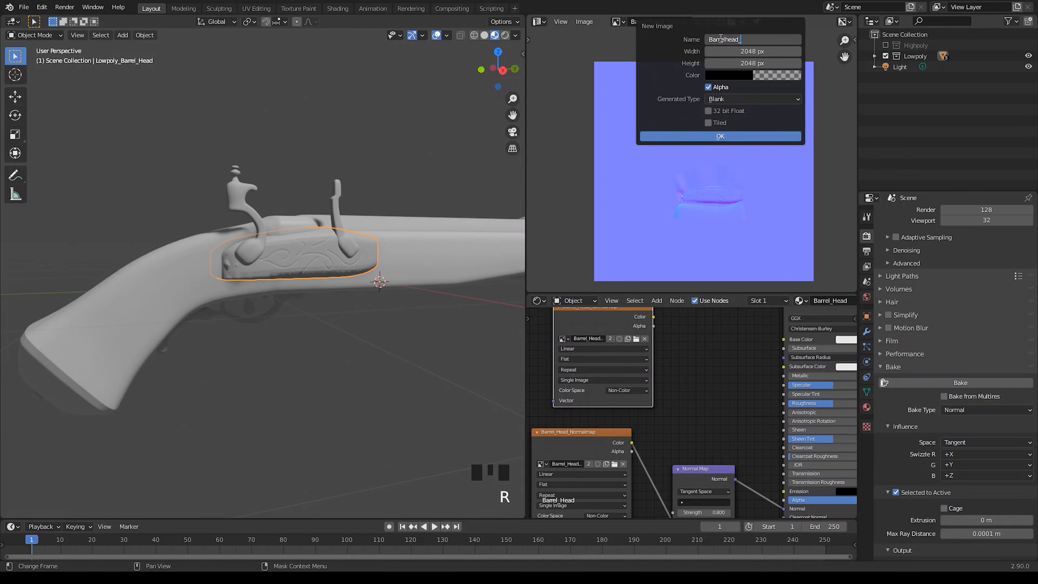
pyautogui.click(677, 136)
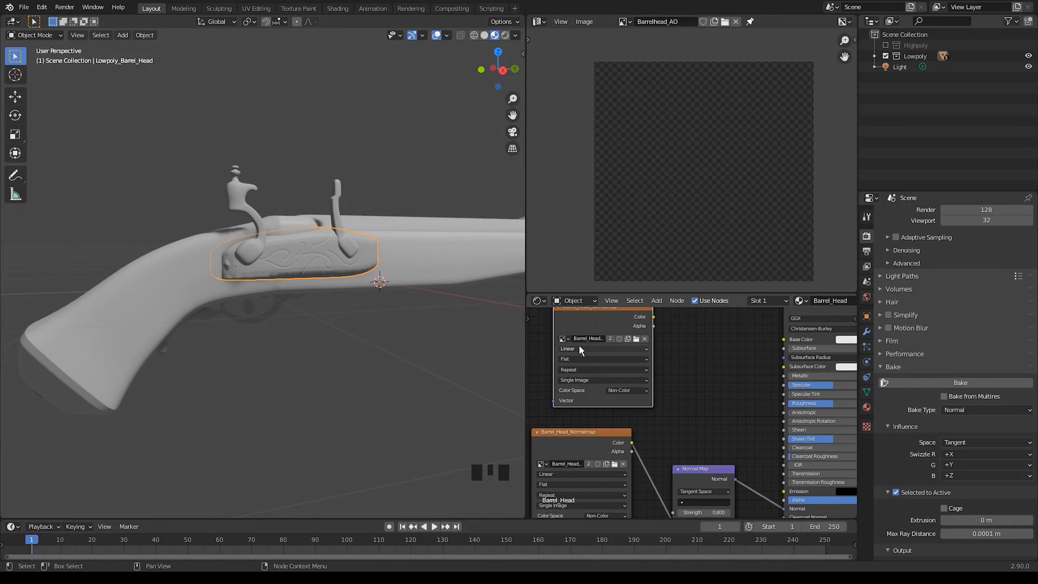
pyautogui.click(564, 338)
pyautogui.click(624, 360)
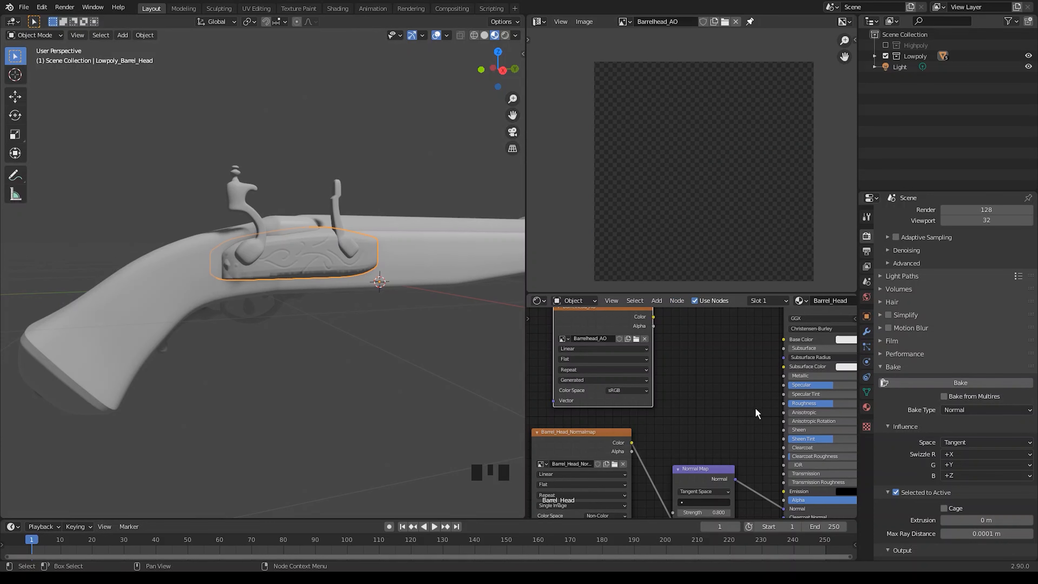
# - Set the bake type to Ambient Occlusion and the render samples to 8, and try to bake Lowpoly_Barrel_Head
pyautogui.click(985, 410)
pyautogui.click(938, 426)
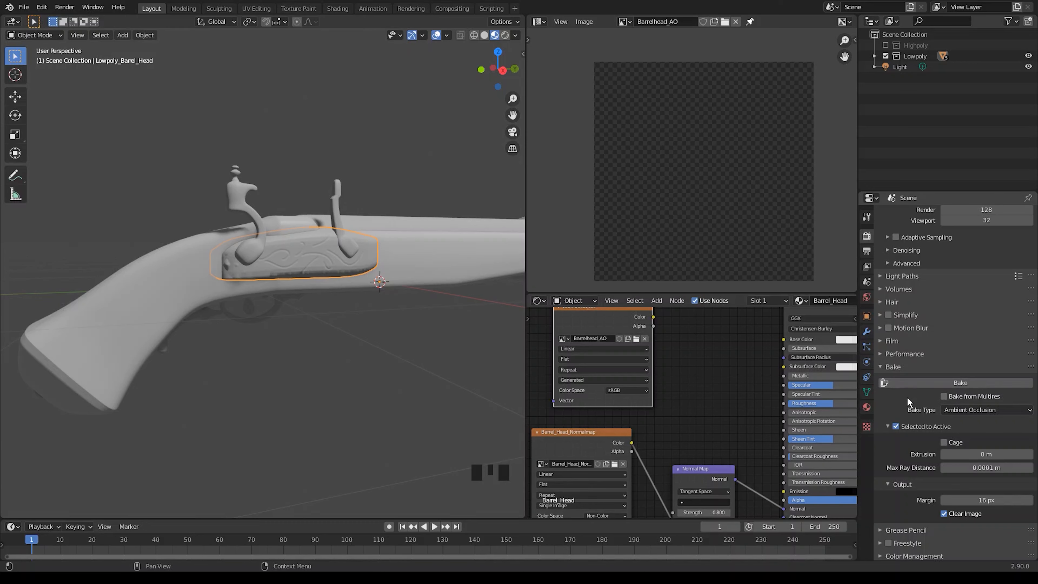
pyautogui.click(949, 212)
pyautogui.write('8')
pyautogui.press('Return')
pyautogui.click(952, 385)
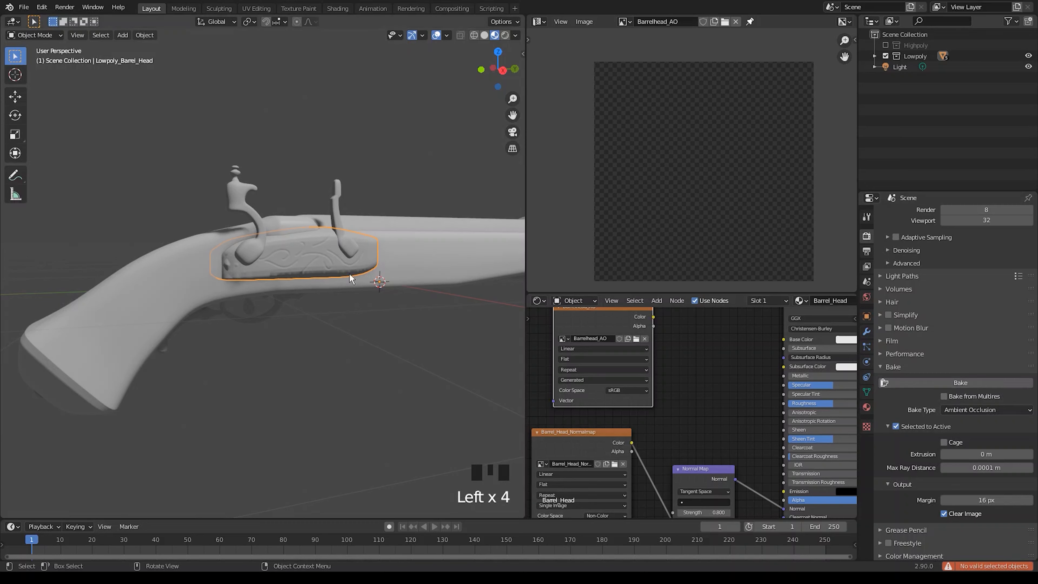
# - Turn off Selected to Active and bake the ambient occlusion of Lowpoly_Barrel_Head into Barrelhead_AO
pyautogui.click(895, 426)
pyautogui.scroll(2, 910, 462)
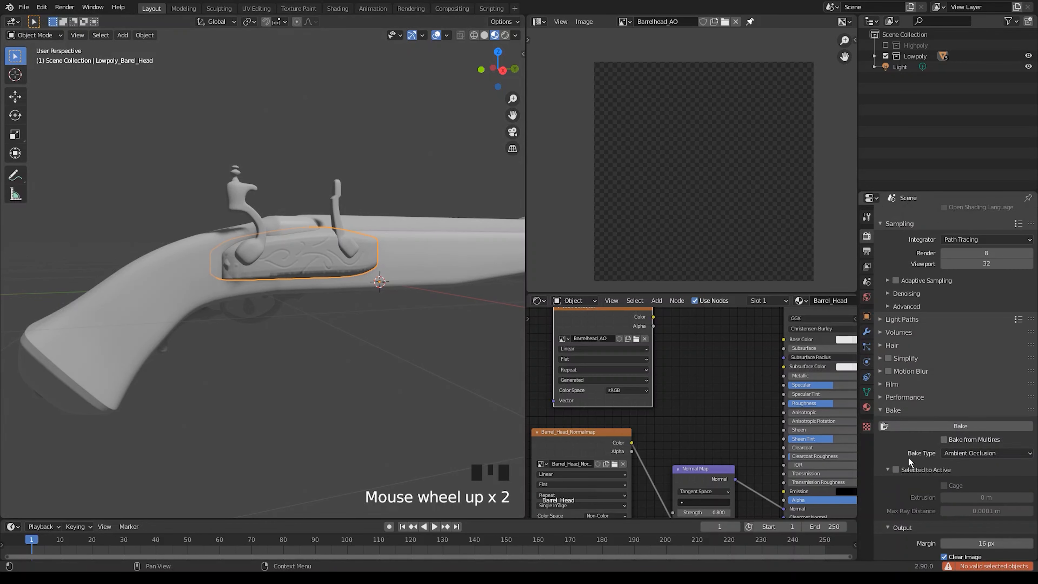
pyautogui.click(975, 427)
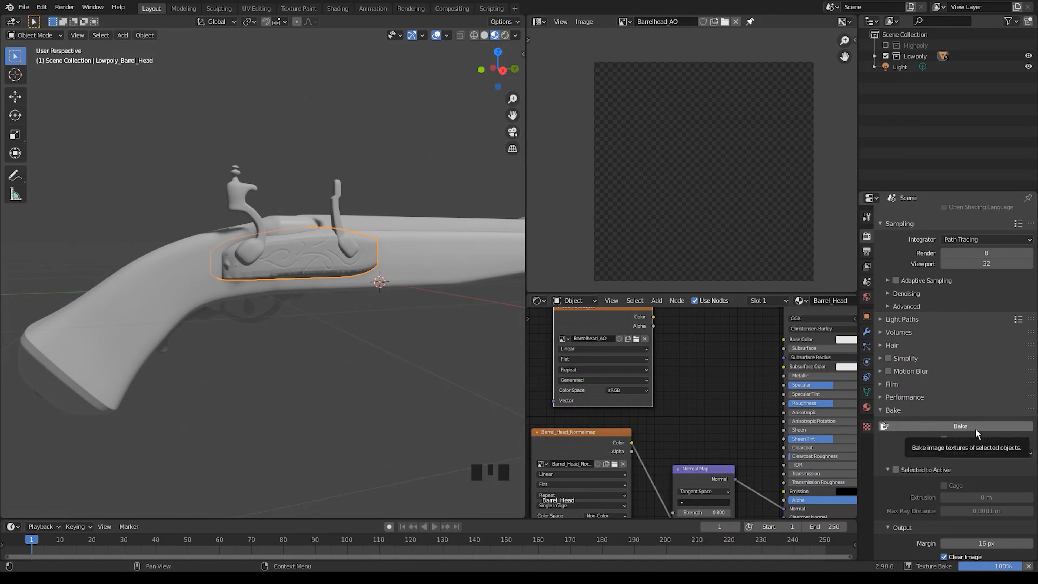
# - Connect the Barrelhead_AO color output to the Principled BSDF's Base Color and inspect the baked map up close
pyautogui.moveTo(652, 317); pyautogui.dragTo(648, 347, button='middle')
pyautogui.moveTo(648, 348); pyautogui.dragTo(778, 370)
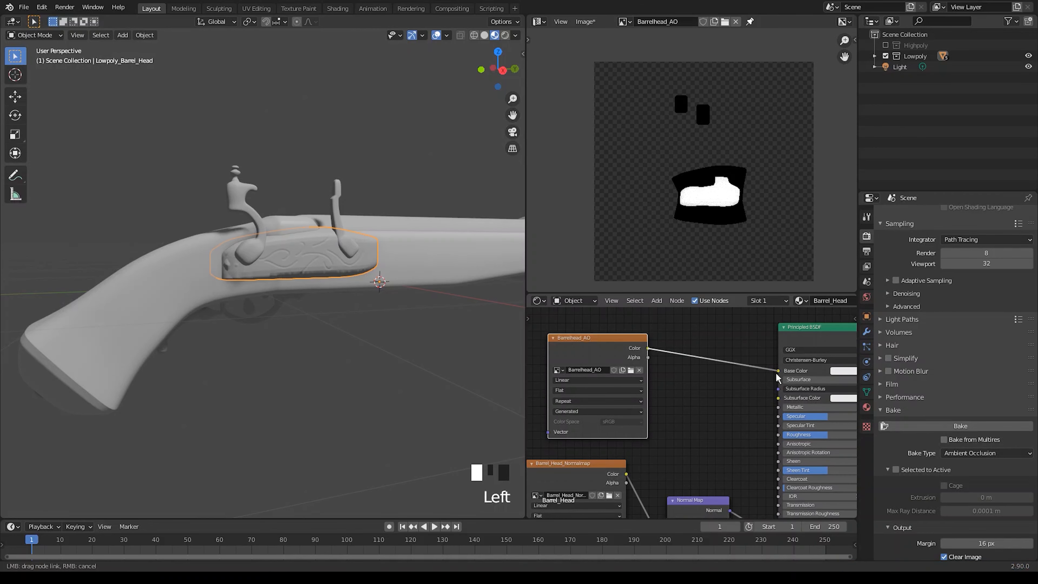
pyautogui.scroll(2, 281, 291)
pyautogui.scroll(3, 281, 291)
pyautogui.scroll(8, 727, 229)
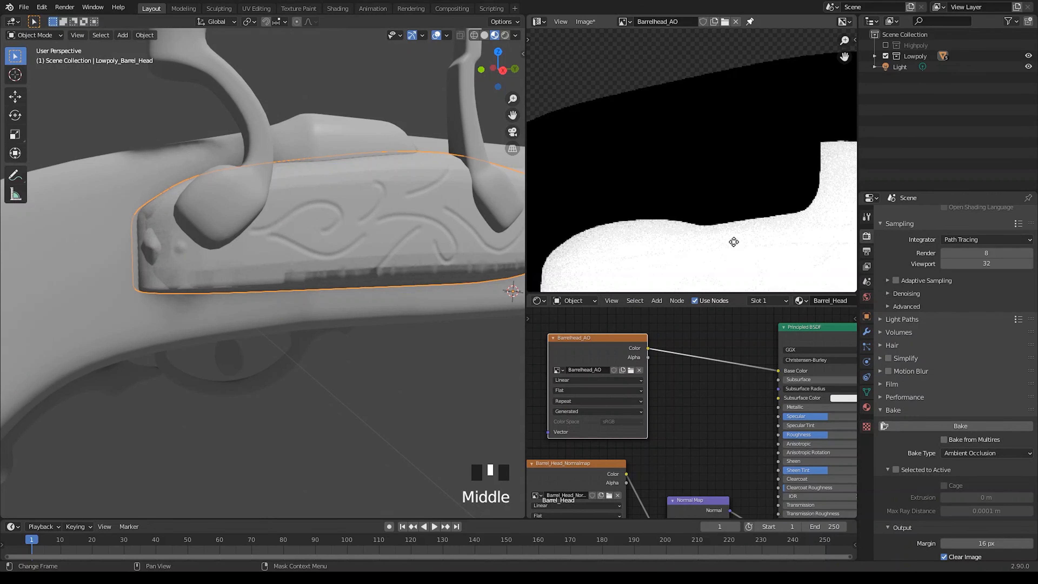
pyautogui.moveTo(732, 241); pyautogui.dragTo(702, 166, button='middle')
pyautogui.scroll(-2, 375, 341)
# - Select Lowpoly_Handle and examine how the ambient occlusion and normal map nodes are set up in its material
pyautogui.click(382, 296)
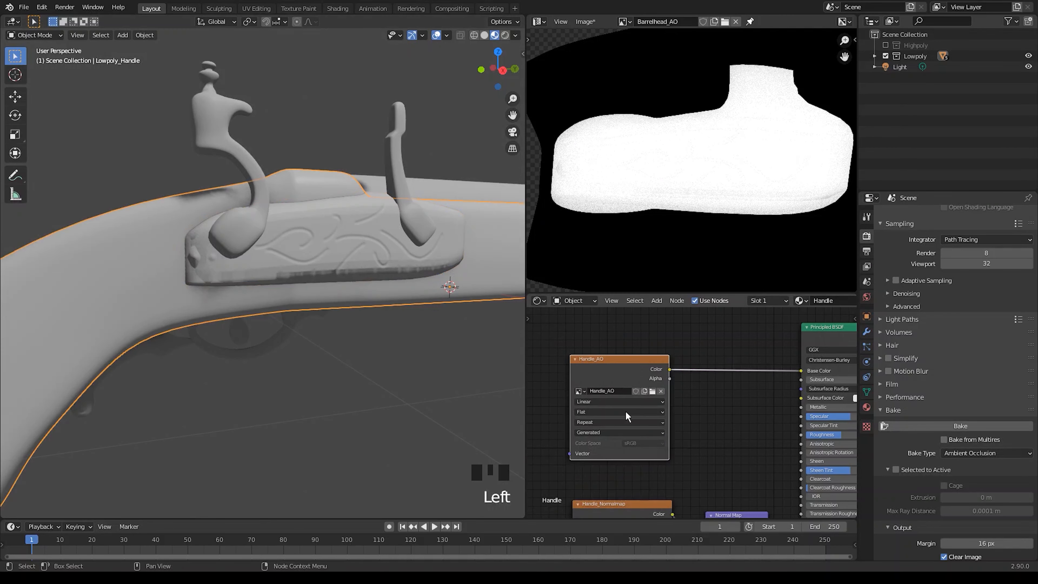
pyautogui.scroll(-2, 626, 415)
pyautogui.moveTo(643, 453); pyautogui.dragTo(638, 377, button='middle')
pyautogui.moveTo(743, 431)
pyautogui.mouseDown()
pyautogui.moveTo(758, 448)
pyautogui.moveTo(771, 444)
pyautogui.moveTo(757, 446)
pyautogui.mouseUp()
pyautogui.scroll(-2, 354, 417)
pyautogui.moveTo(656, 355); pyautogui.dragTo(671, 409, button='middle')
pyautogui.click(635, 344)
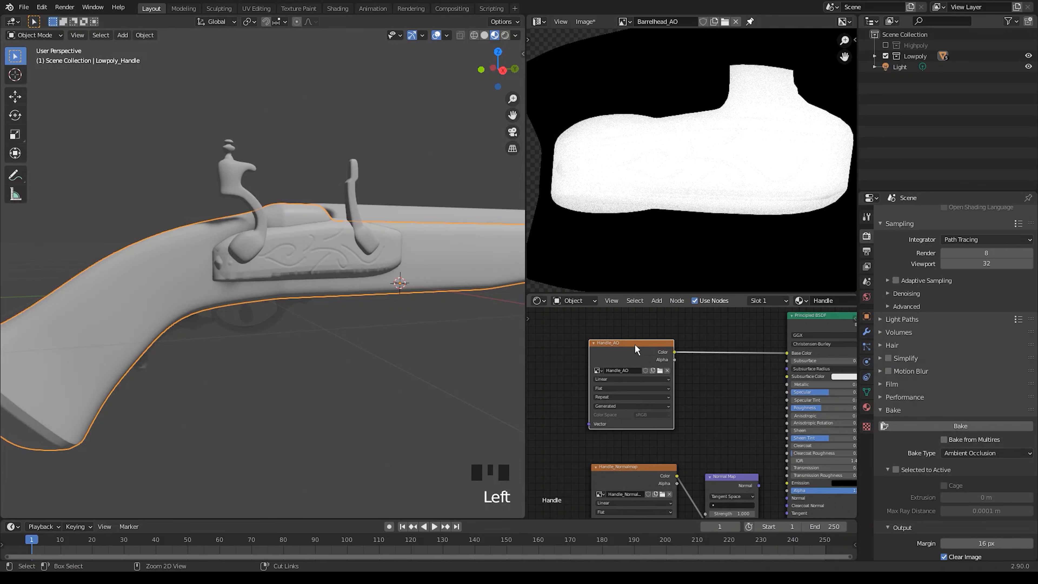
pyautogui.hotkey('ctrl', 'x')
# - Disconnect the Normal Map node from the Principled BSDF in the Barrel_Head material and check the lock plate
pyautogui.click(301, 260)
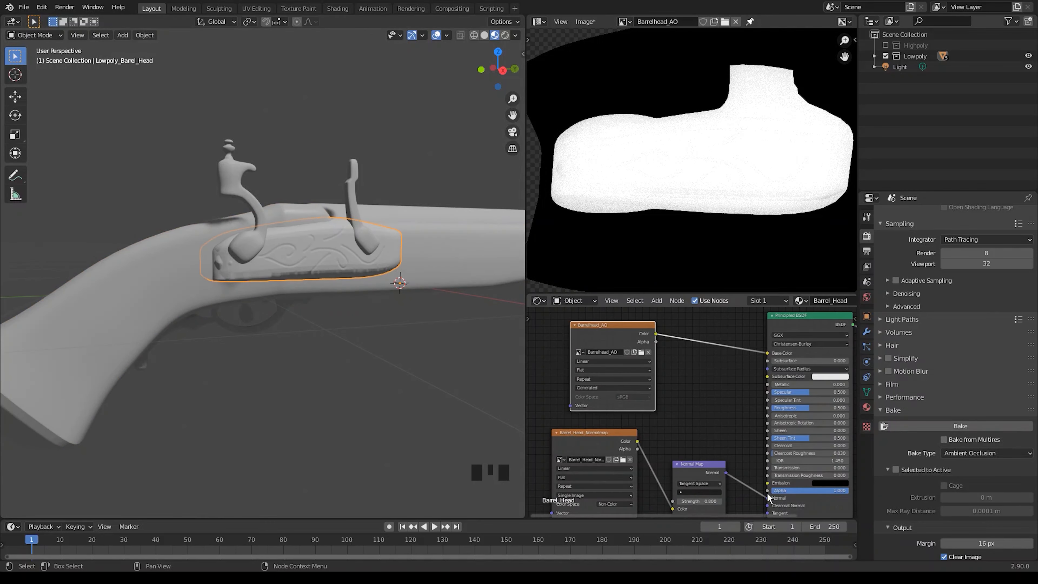
pyautogui.moveTo(765, 493); pyautogui.dragTo(756, 496)
pyautogui.scroll(3, 278, 299)
pyautogui.moveTo(277, 298); pyautogui.dragTo(286, 351, button='middle')
pyautogui.scroll(4, 289, 320)
pyautogui.scroll(-7, 289, 320)
pyautogui.press('KP_7')
pyautogui.scroll(2, 286, 351)
# - Rebake Barrelhead_AO with 256 render samples and save the image
pyautogui.click(976, 252)
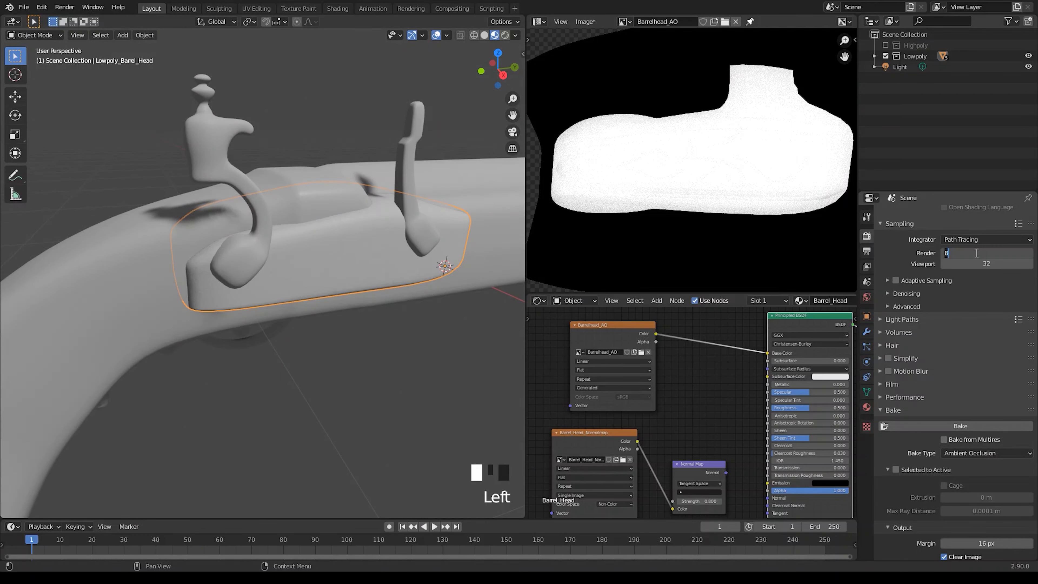
pyautogui.click(913, 426)
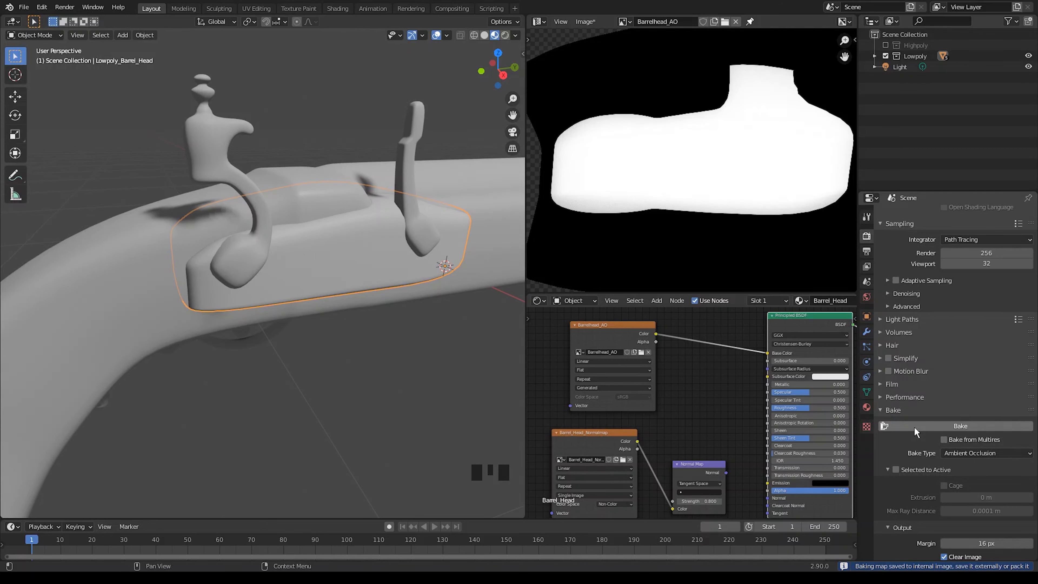
pyautogui.click(462, 403)
pyautogui.click(585, 21)
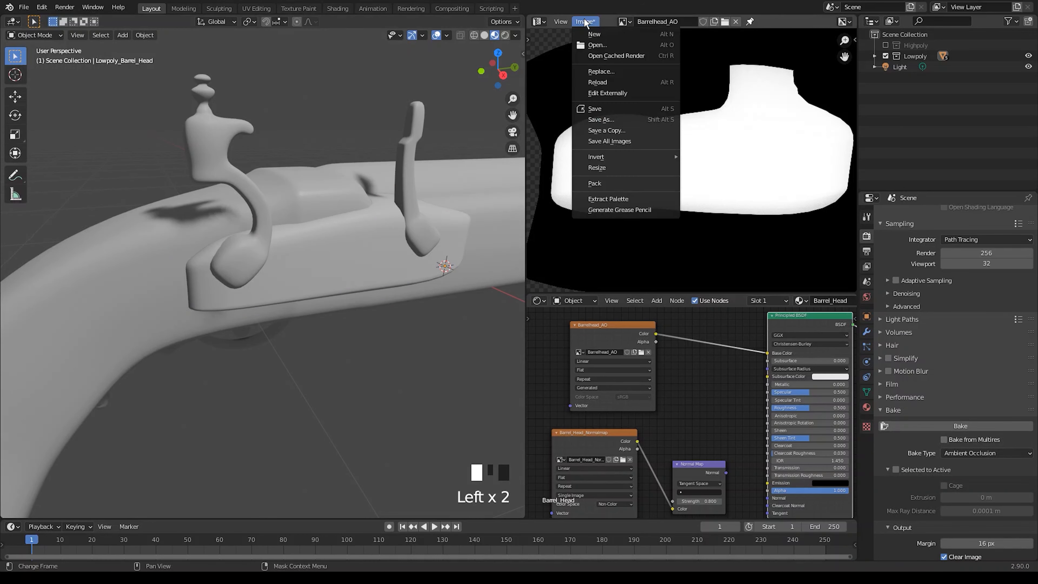
pyautogui.click(609, 120)
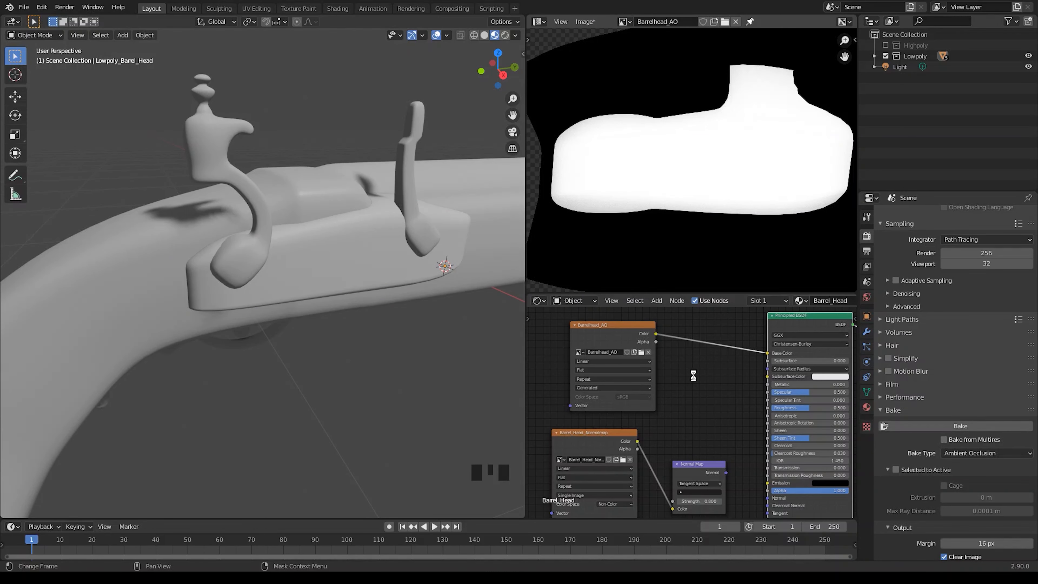
# - Select Lowpoly_Trigger and create a blank 2048 × 2048 px image named Trigger_AO
pyautogui.scroll(-3, 398, 308)
pyautogui.scroll(4, 342, 233)
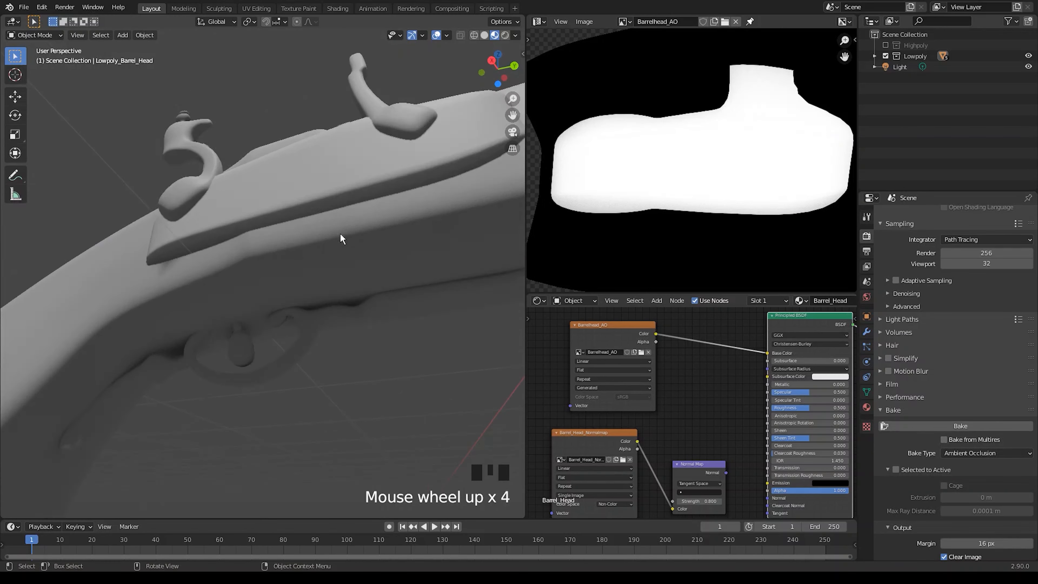
pyautogui.click(282, 342)
pyautogui.scroll(-3, 328, 318)
pyautogui.moveTo(327, 314); pyautogui.dragTo(362, 328, button='middle')
pyautogui.scroll(-1, 362, 328)
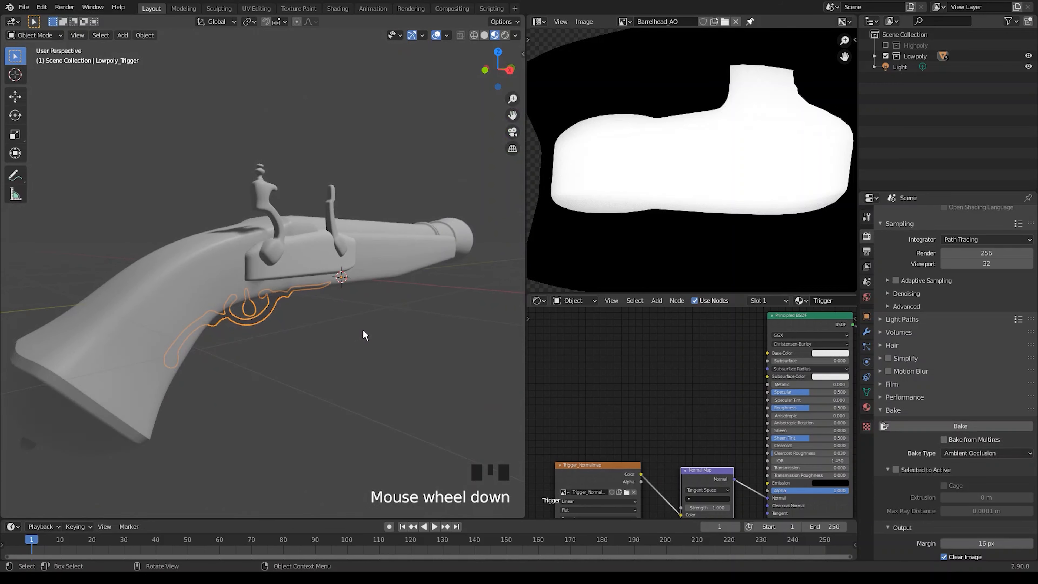
pyautogui.click(624, 22)
pyautogui.click(714, 22)
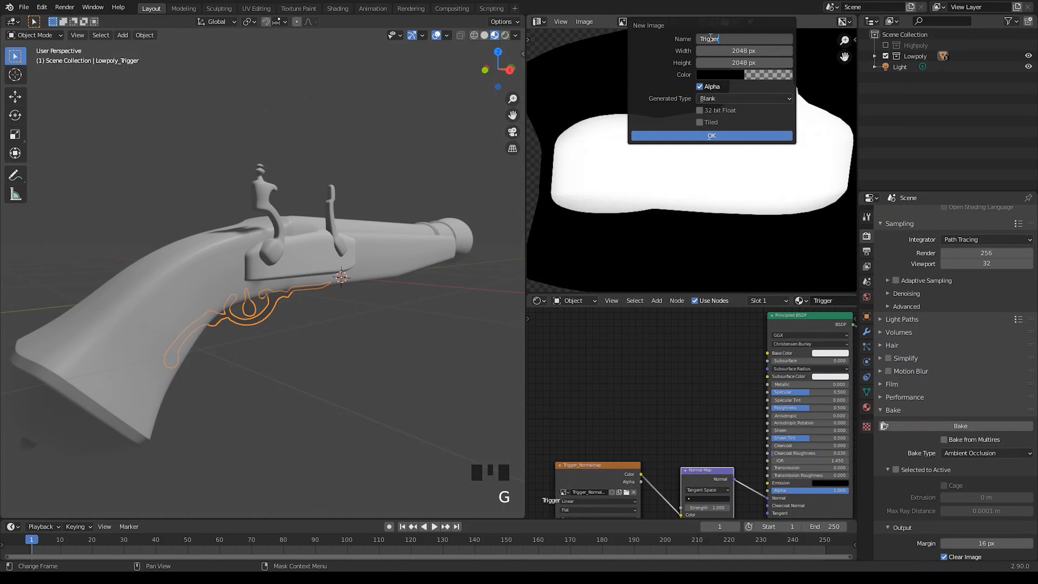
pyautogui.click(688, 136)
# - Duplicate the Trigger_Normalmap texture node above the original and assign the Trigger_AO image to the copy
pyautogui.moveTo(621, 474); pyautogui.dragTo(630, 471, button='middle')
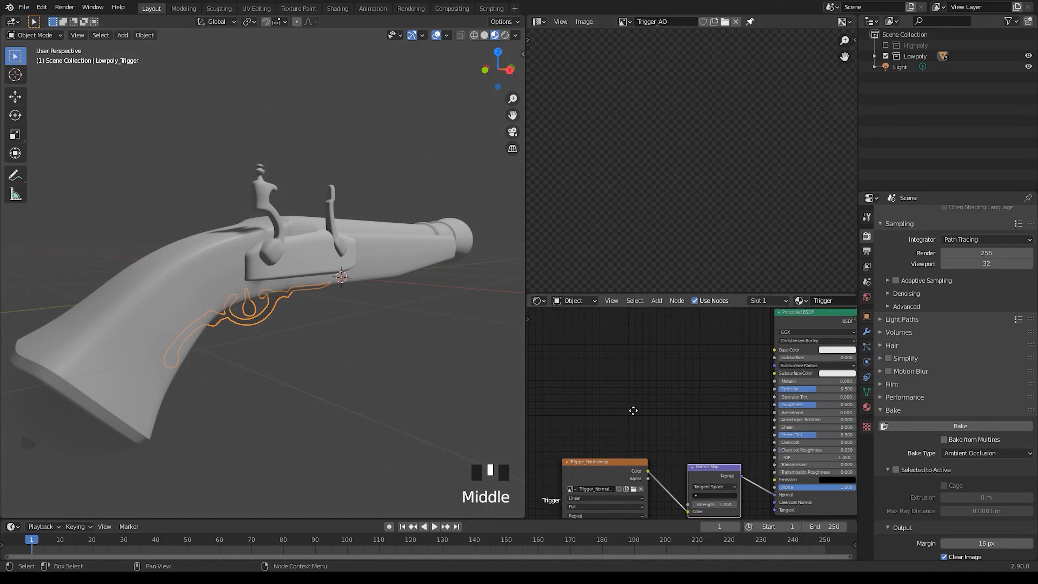
pyautogui.hotkey('shift', 'd')
pyautogui.click(595, 368)
pyautogui.click(593, 366)
pyautogui.click(617, 412)
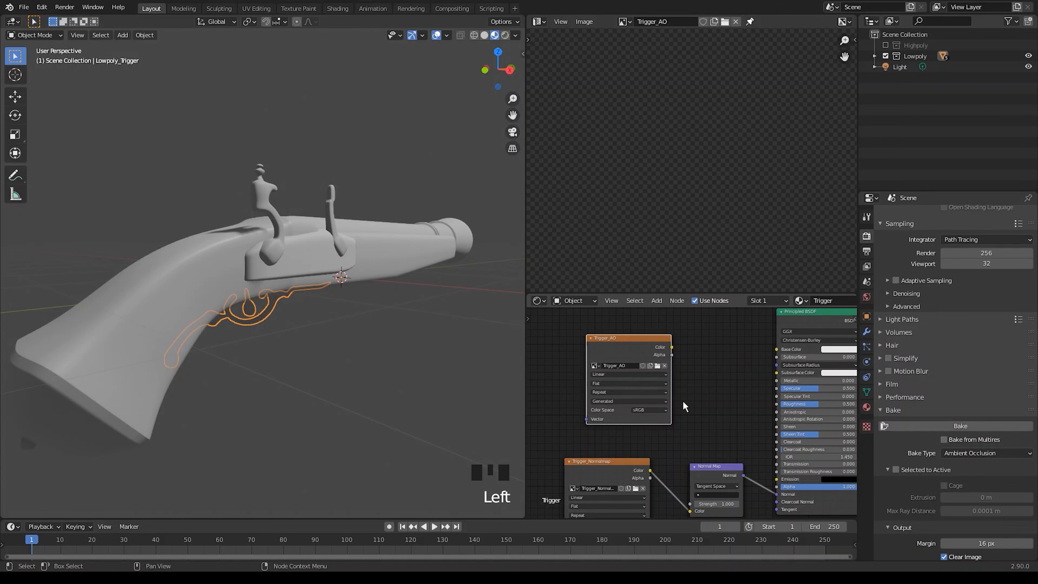
# - Set the render samples to 128 and bake the trigger's ambient occlusion into Trigger_AO
pyautogui.moveTo(687, 410); pyautogui.dragTo(692, 370, button='middle')
pyautogui.moveTo(705, 344); pyautogui.dragTo(683, 389, button='middle')
pyautogui.click(1001, 252)
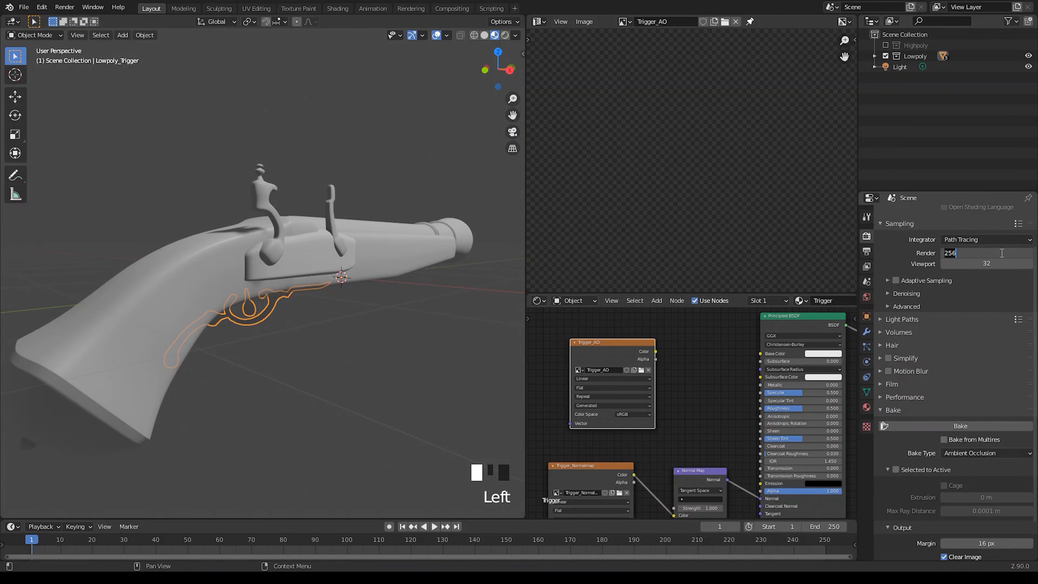
pyautogui.scroll(-9, 593, 174)
pyautogui.click(930, 427)
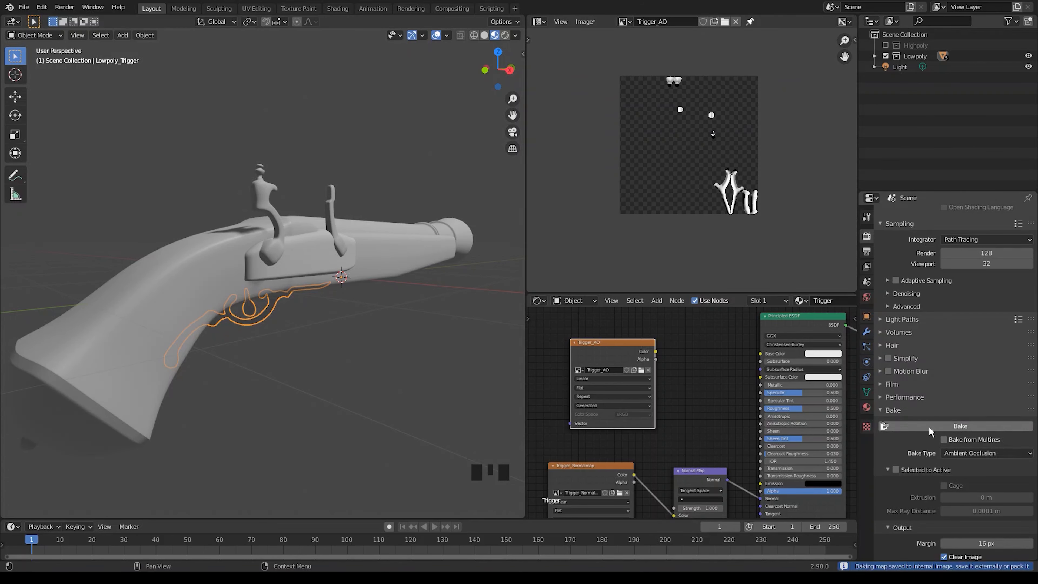
# - Connect the Trigger_AO color output to Base Color, check the trigger's shading and save the Trigger_AO image
pyautogui.moveTo(655, 352); pyautogui.dragTo(763, 355)
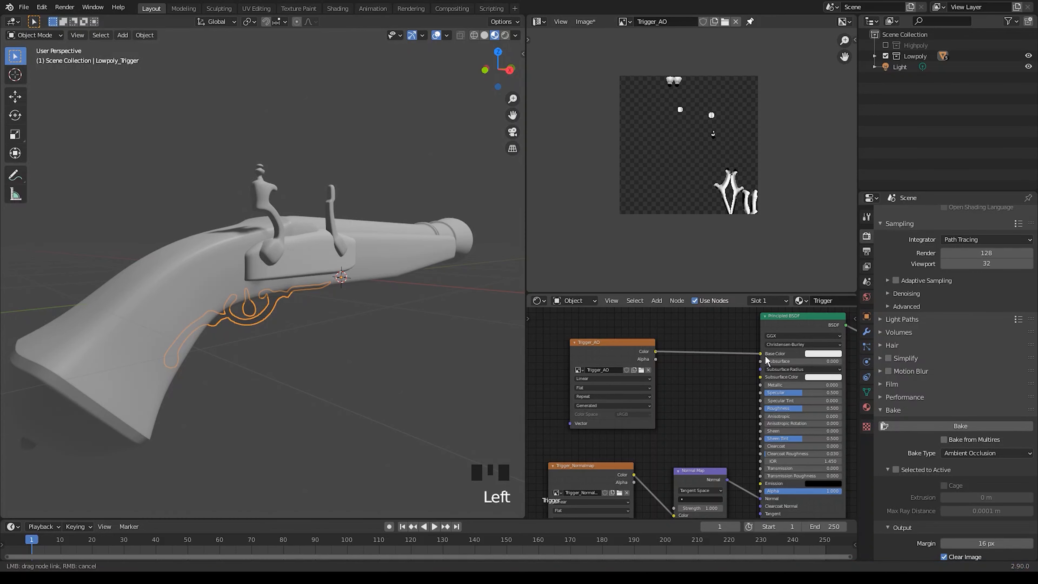
pyautogui.moveTo(390, 344); pyautogui.dragTo(375, 354, button='middle')
pyautogui.scroll(8, 374, 353)
pyautogui.click(393, 431)
pyautogui.moveTo(393, 431); pyautogui.dragTo(347, 380, button='middle')
pyautogui.keyDown('shift'); pyautogui.moveTo(347, 381); pyautogui.dragTo(294, 262, button='middle'); pyautogui.keyUp('shift')
pyautogui.scroll(-4, 332, 303)
pyautogui.scroll(-4, 306, 318)
pyautogui.click(585, 21)
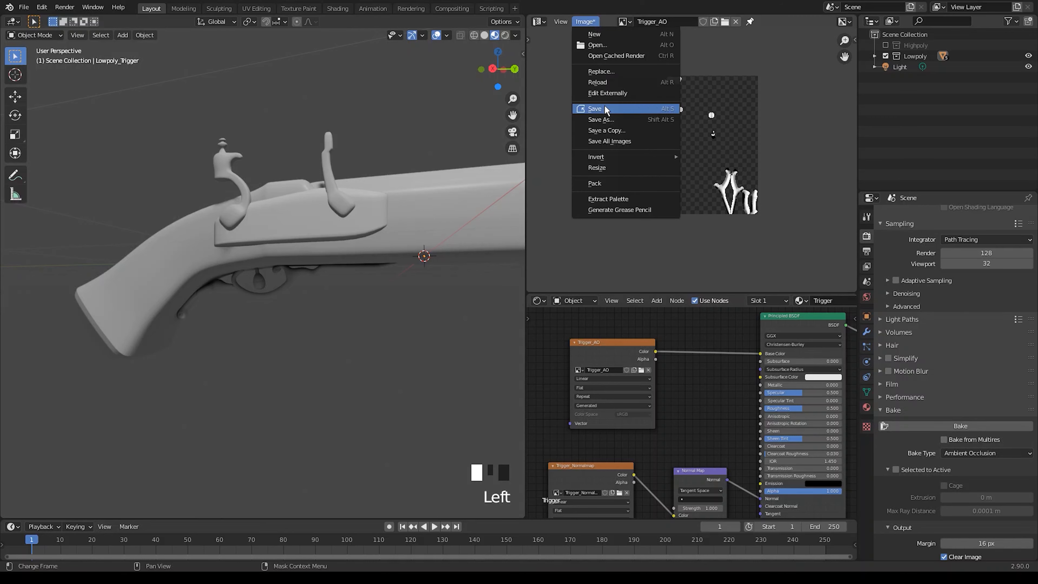
# - Select Lowpoly_Hammer and create a blank 2048 × 2048 px image named Hammer_AO
pyautogui.moveTo(316, 165); pyautogui.dragTo(363, 190, button='middle')
pyautogui.click(361, 189)
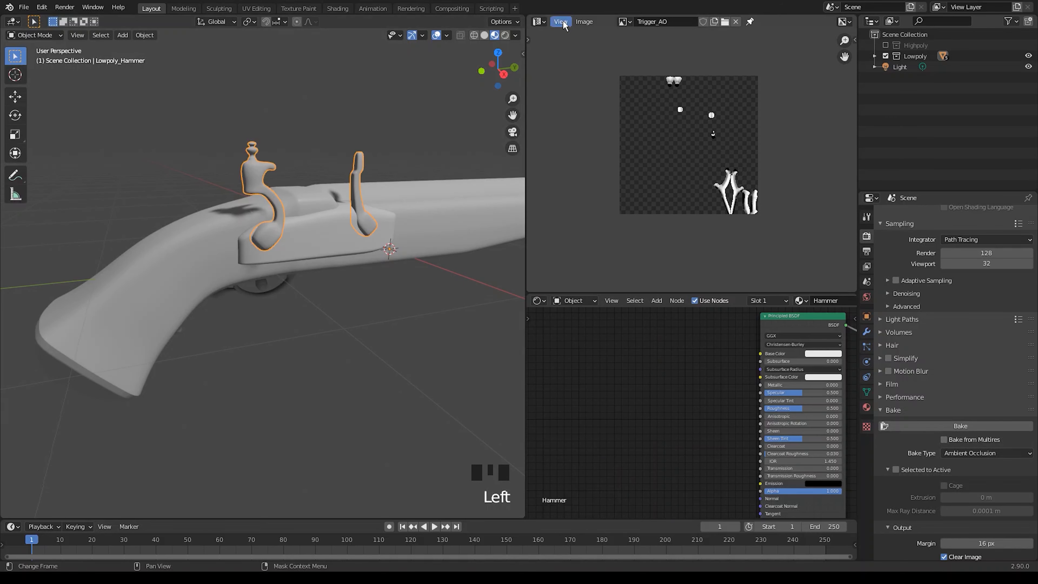
pyautogui.click(714, 21)
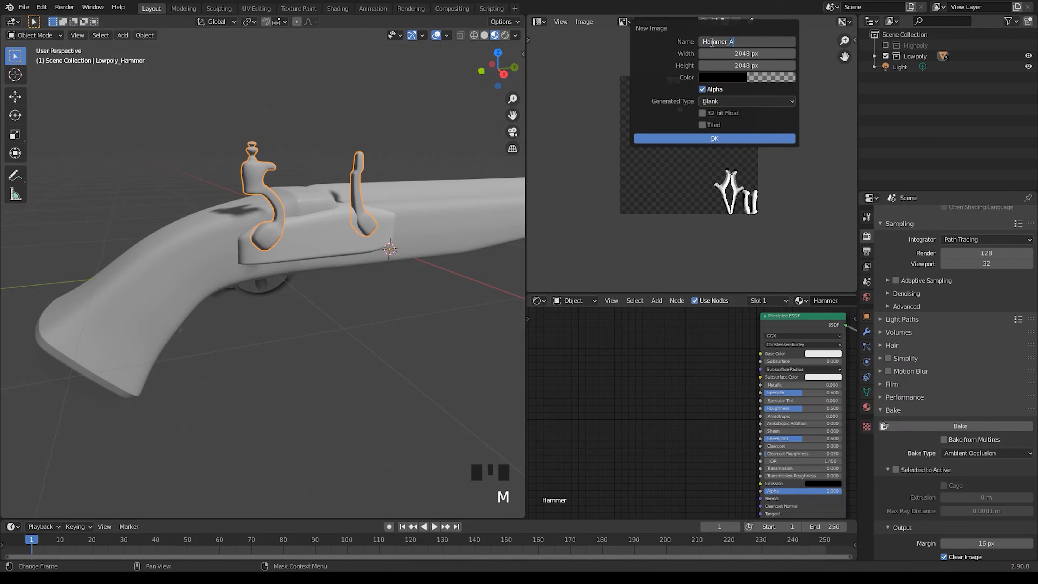
pyautogui.click(694, 138)
# - Add an Image Texture node to the Hammer material and assign the Hammer_AO image to it
pyautogui.scroll(-5, 637, 413)
pyautogui.hotkey('shift', 'a')
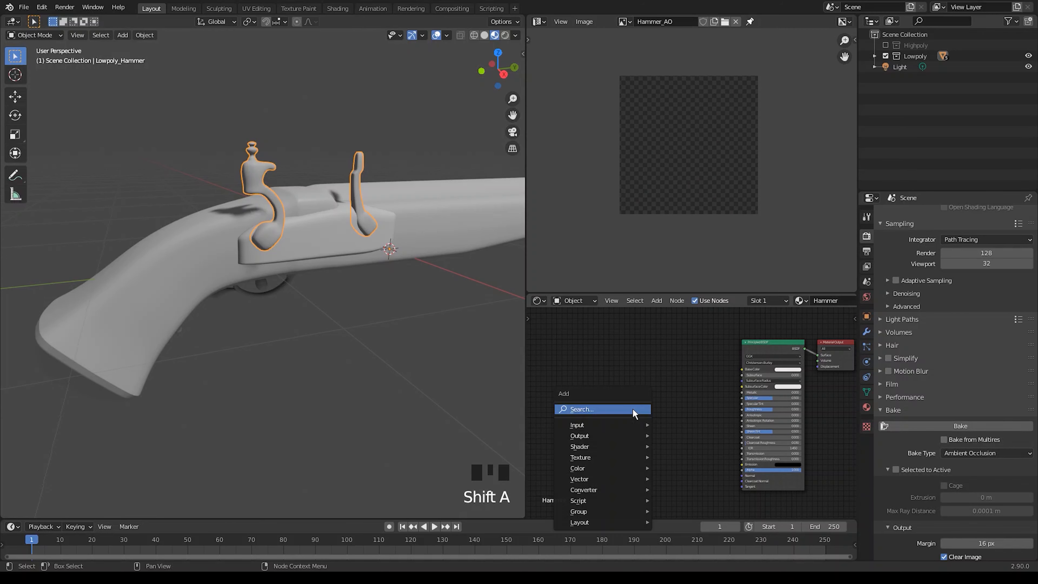
pyautogui.click(633, 409)
pyautogui.write('image')
pyautogui.press('Return')
pyautogui.click(604, 405)
pyautogui.scroll(5, 600, 437)
pyautogui.click(572, 434)
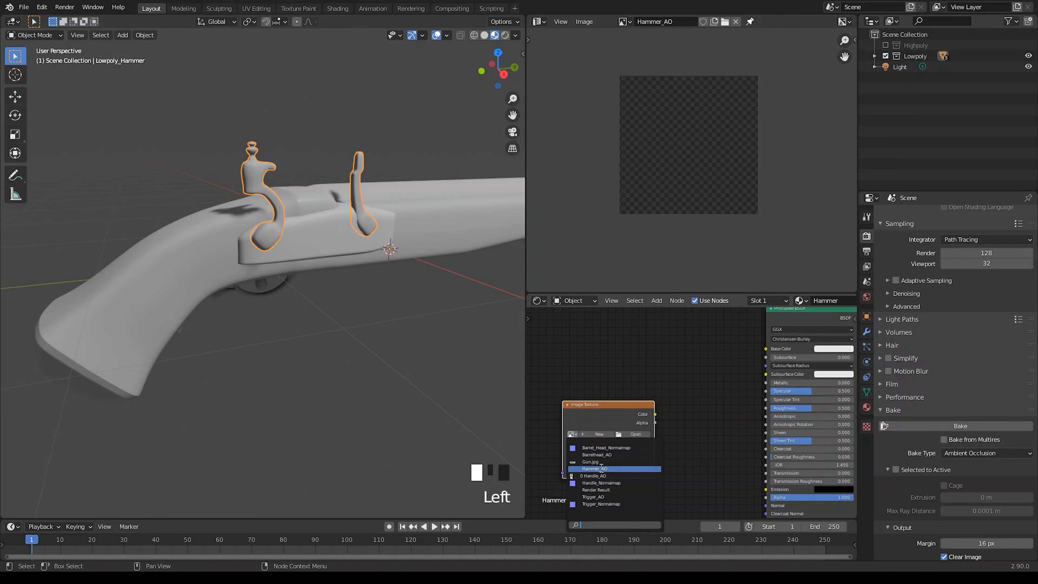
pyautogui.click(602, 469)
pyautogui.click(687, 450)
# - Bake the hammer's ambient occlusion into Hammer_AO, connect its color output to Base Color and check the shading
pyautogui.click(960, 426)
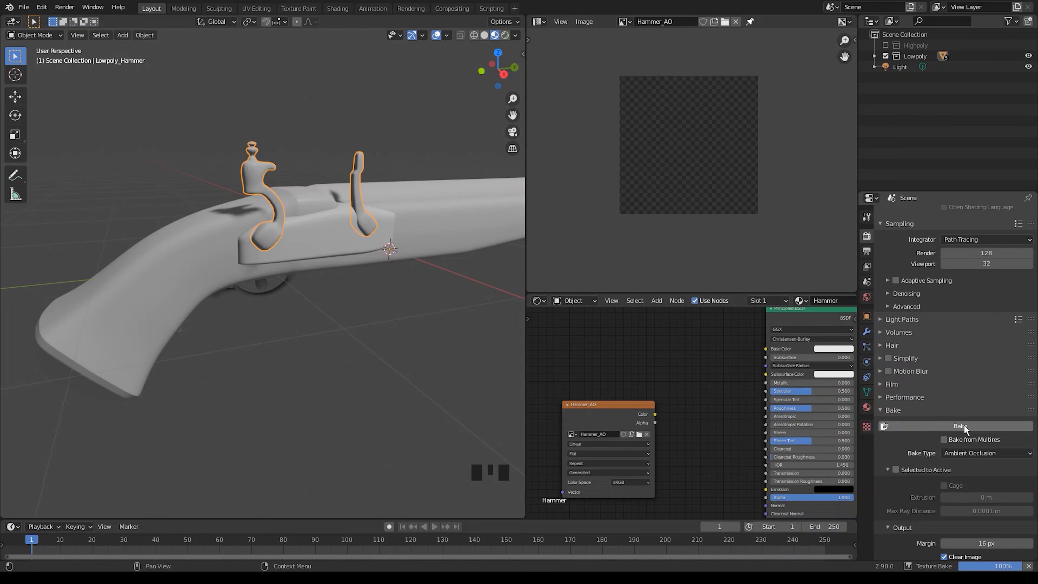
pyautogui.scroll(4, 364, 290)
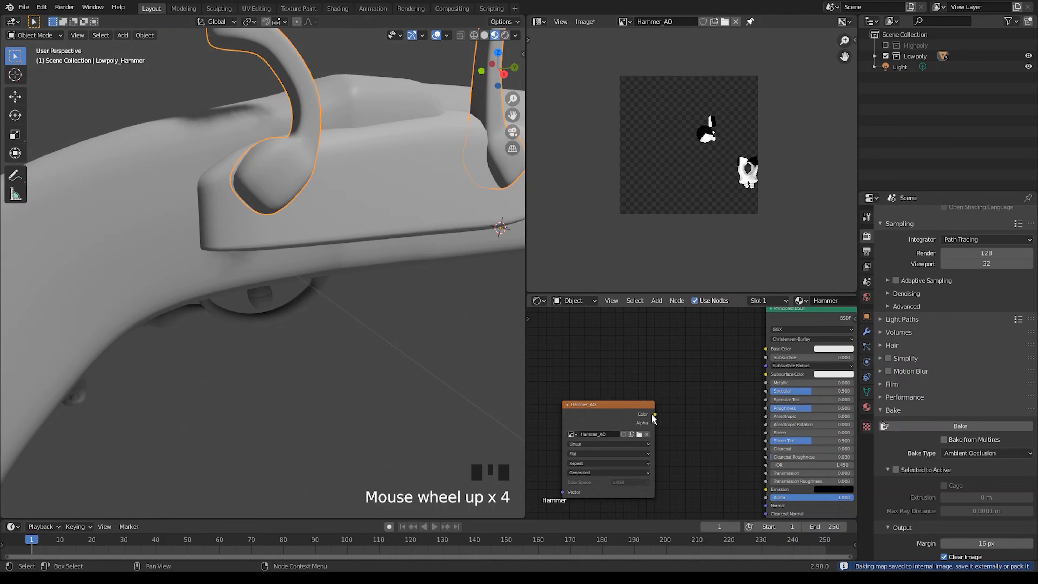
pyautogui.moveTo(652, 416); pyautogui.dragTo(765, 348)
pyautogui.moveTo(428, 254); pyautogui.dragTo(338, 265, button='middle')
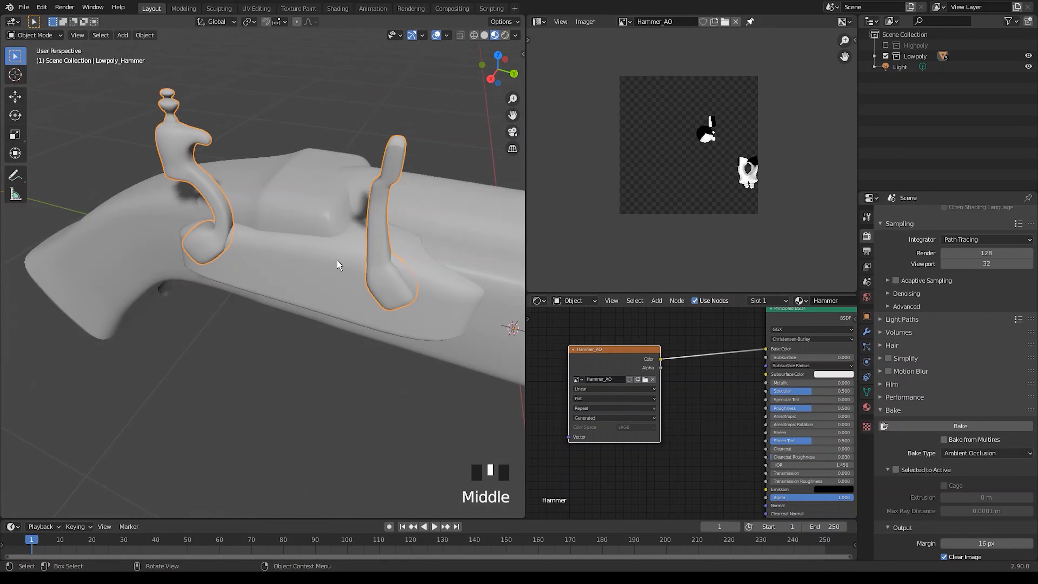
pyautogui.scroll(4, 327, 244)
pyautogui.scroll(-5, 323, 244)
pyautogui.moveTo(237, 245); pyautogui.dragTo(276, 229, button='middle')
# - Move the Hammer_AO texture node slightly up and save the Hammer_AO image
pyautogui.moveTo(617, 352); pyautogui.dragTo(637, 331)
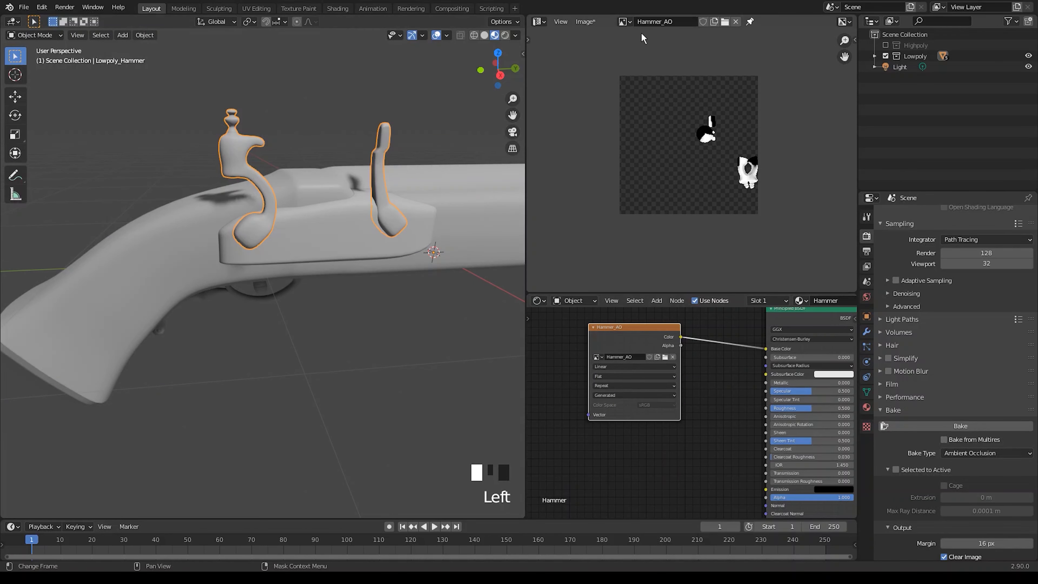
pyautogui.click(585, 21)
pyautogui.click(613, 121)
# - Create a blank 2048 × 2048 px image named Hammer_Normalmap
pyautogui.click(714, 21)
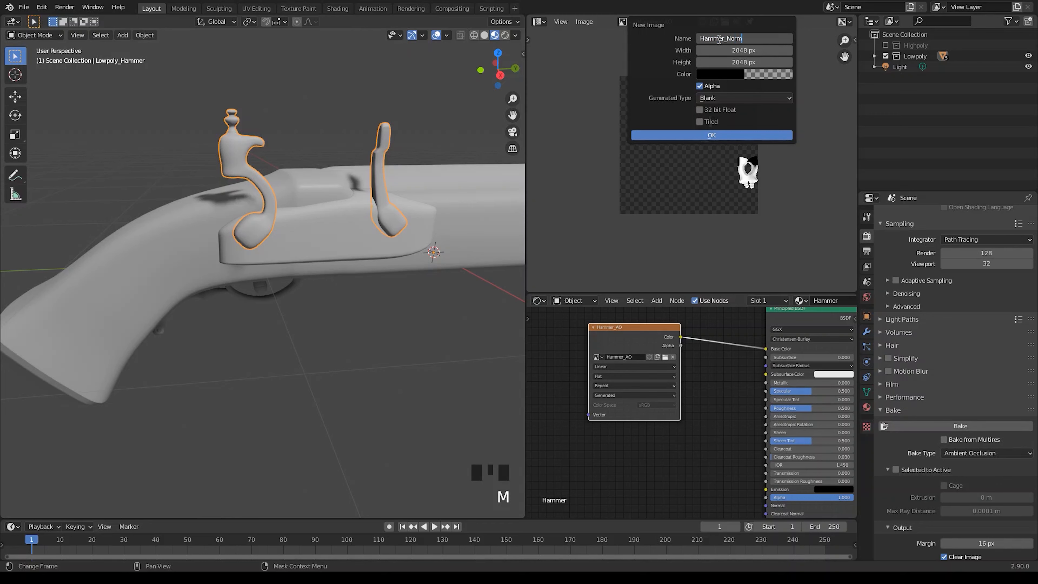
pyautogui.press('Return')
pyautogui.click(711, 135)
# - Duplicate the Hammer_AO texture node below the original, assign Hammer_Normalmap to the copy and set its color space to Non-Color
pyautogui.hotkey('shift', 'd')
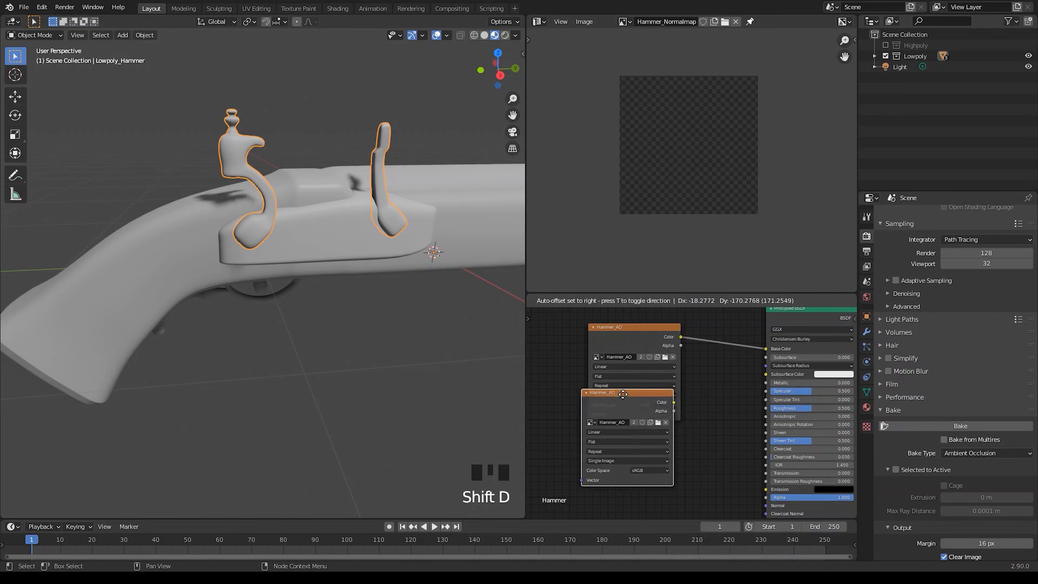
pyautogui.click(599, 484)
pyautogui.click(600, 483)
pyautogui.click(625, 439)
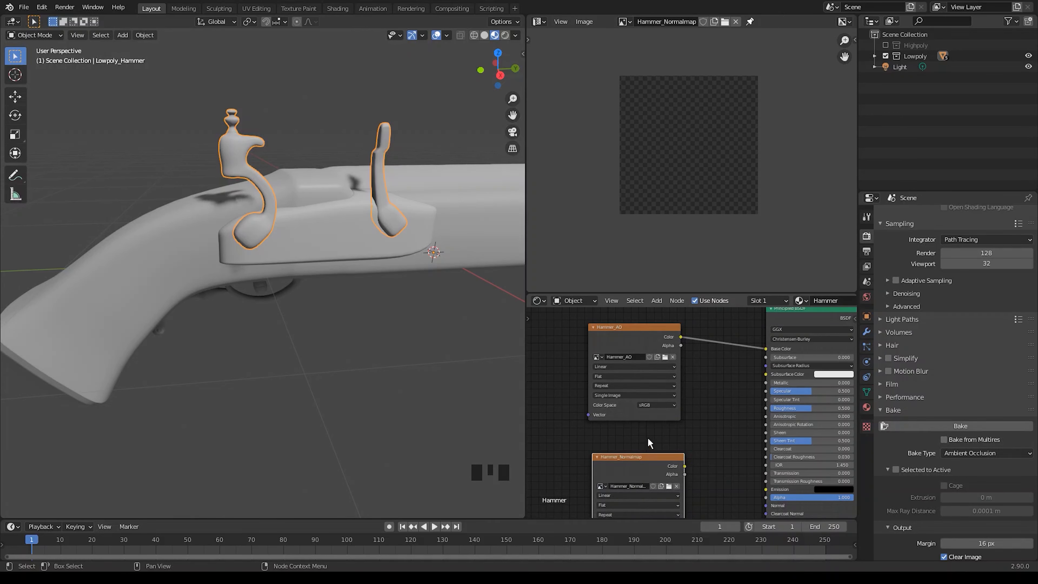
pyautogui.moveTo(662, 515); pyautogui.dragTo(630, 454, button='middle')
pyautogui.click(628, 467)
pyautogui.click(629, 496)
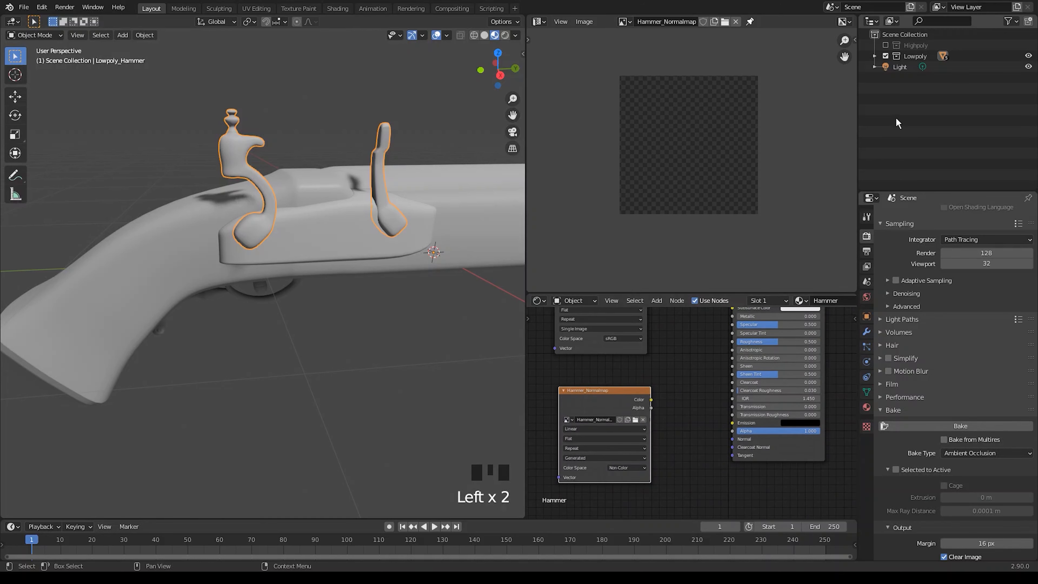
# - Enable the Highpoly collection and select Highpoly_Hammer together with Lowpoly_Hammer as the active object
pyautogui.click(885, 45)
pyautogui.click(874, 45)
pyautogui.click(387, 139)
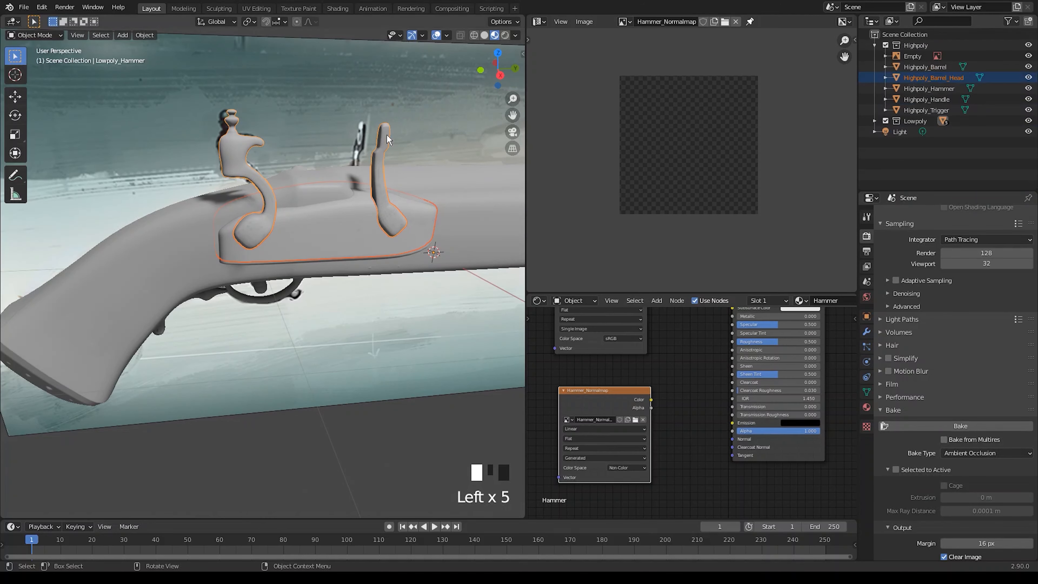
pyautogui.keyDown('shift'); pyautogui.click(388, 139); pyautogui.keyUp('shift')
pyautogui.click(874, 121)
pyautogui.scroll(-1, 879, 135)
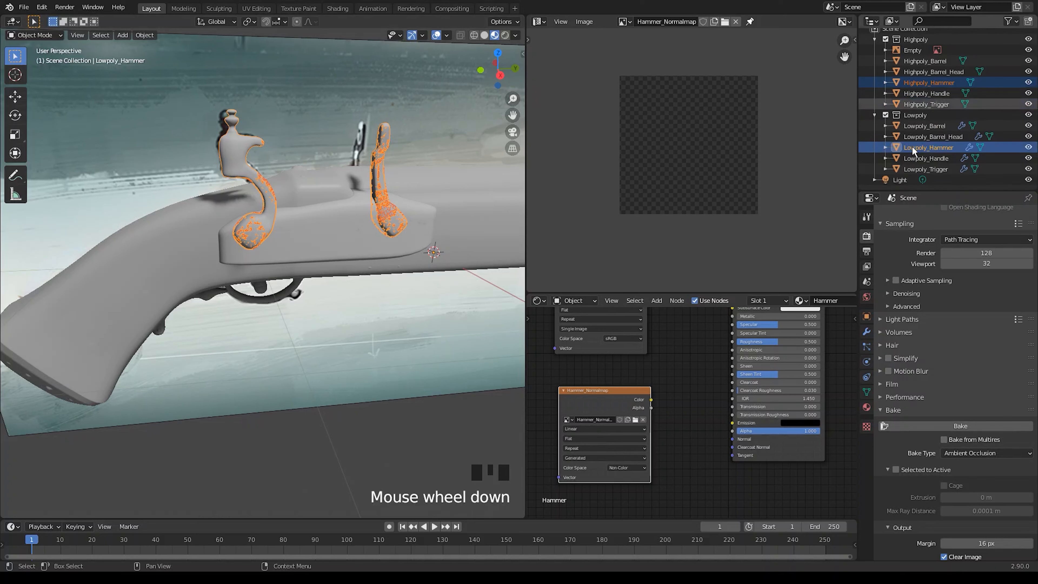
# - Set the bake type to Normal, enable Selected to Active and bake the hammer's normals into Hammer_Normalmap
pyautogui.click(979, 452)
pyautogui.click(957, 404)
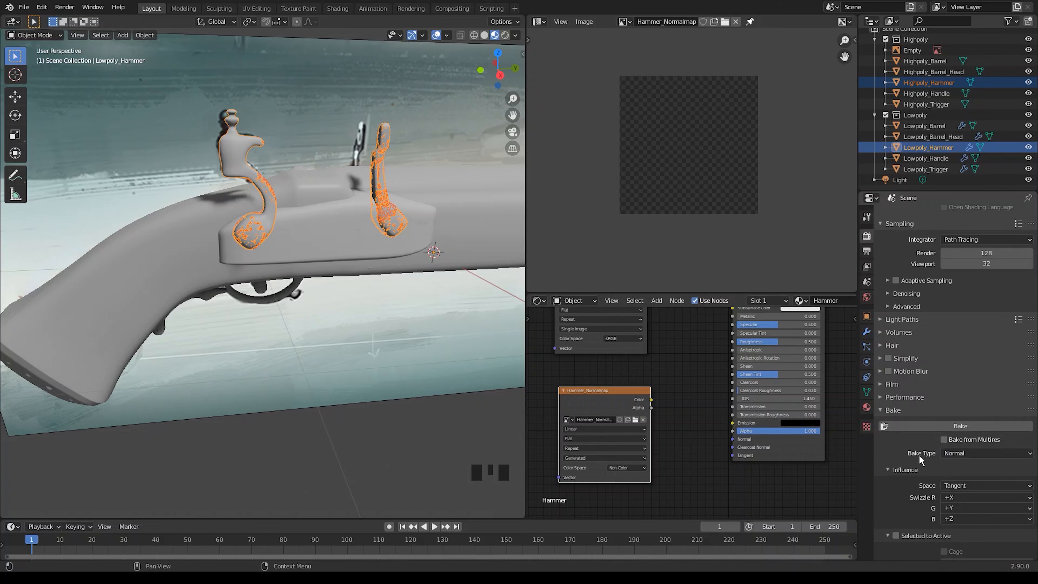
pyautogui.scroll(-2, 915, 470)
pyautogui.click(896, 492)
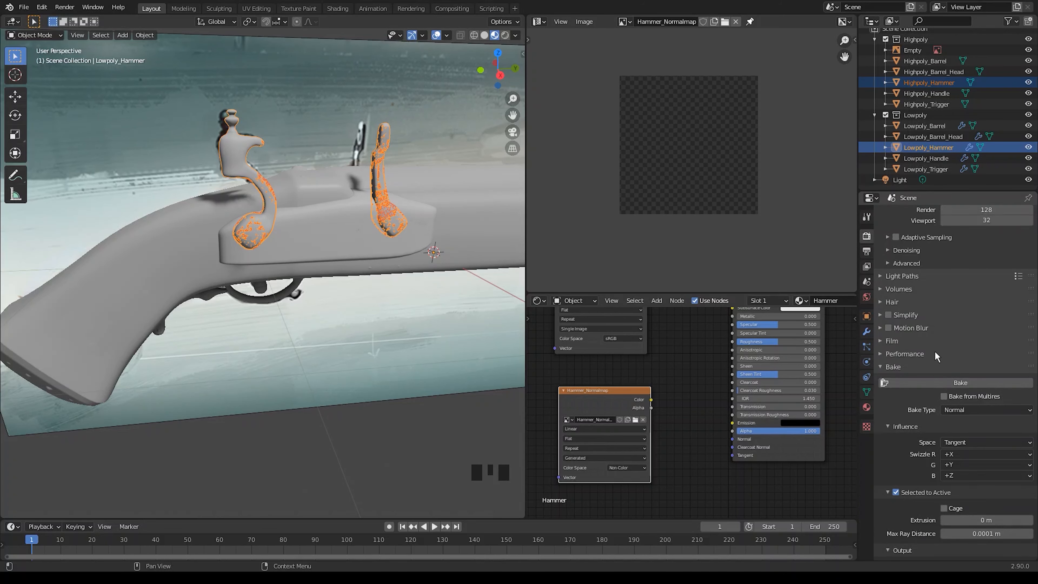
pyautogui.click(925, 384)
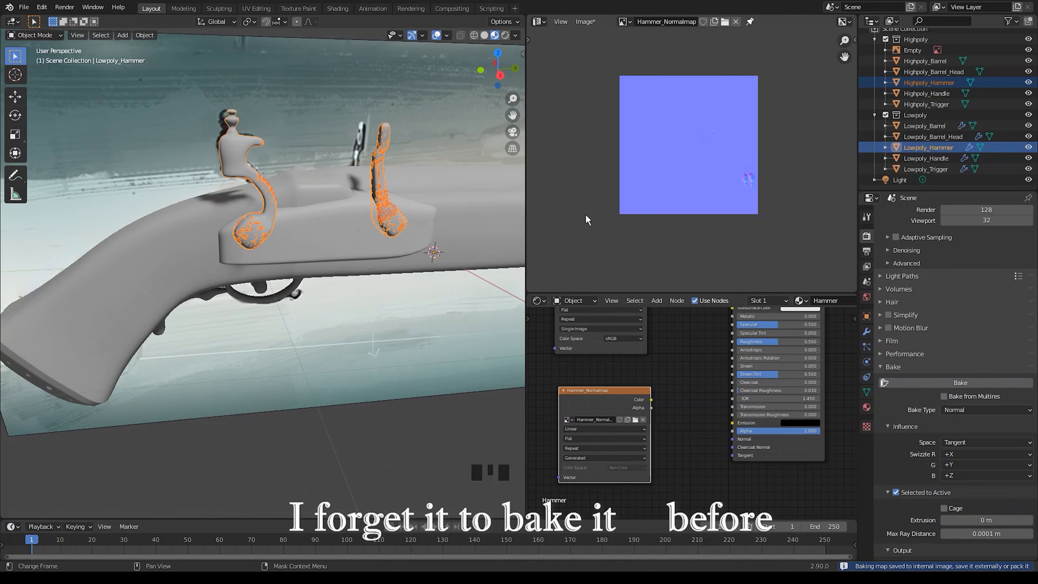
# - Exclude the Highpoly collection and connect the Hammer_Normalmap color output through a Normal Map node to the shader's Normal input
pyautogui.click(885, 39)
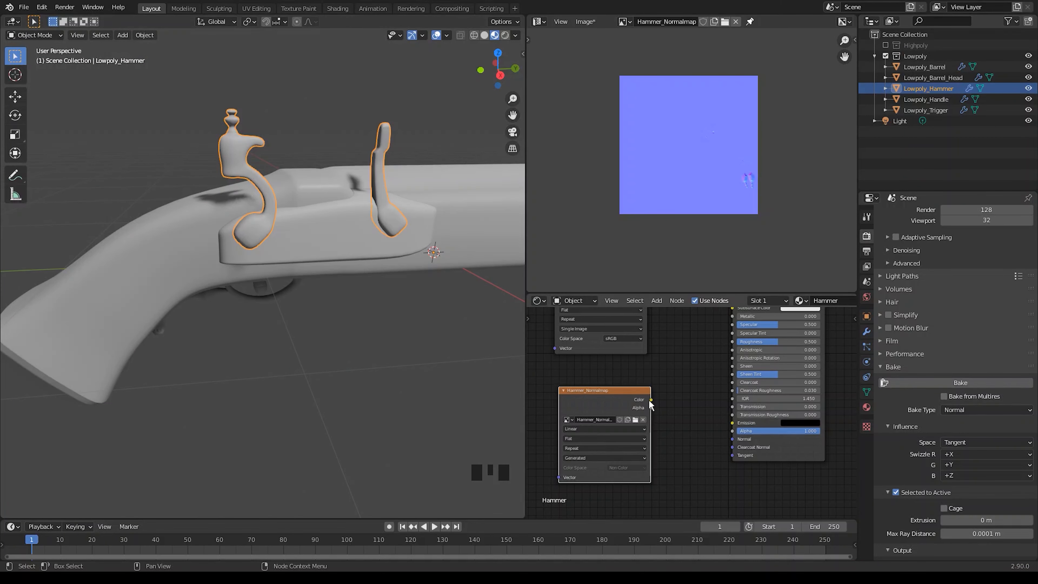
pyautogui.moveTo(731, 441); pyautogui.dragTo(731, 441)
pyautogui.hotkey('shift', 'a')
pyautogui.click(670, 426)
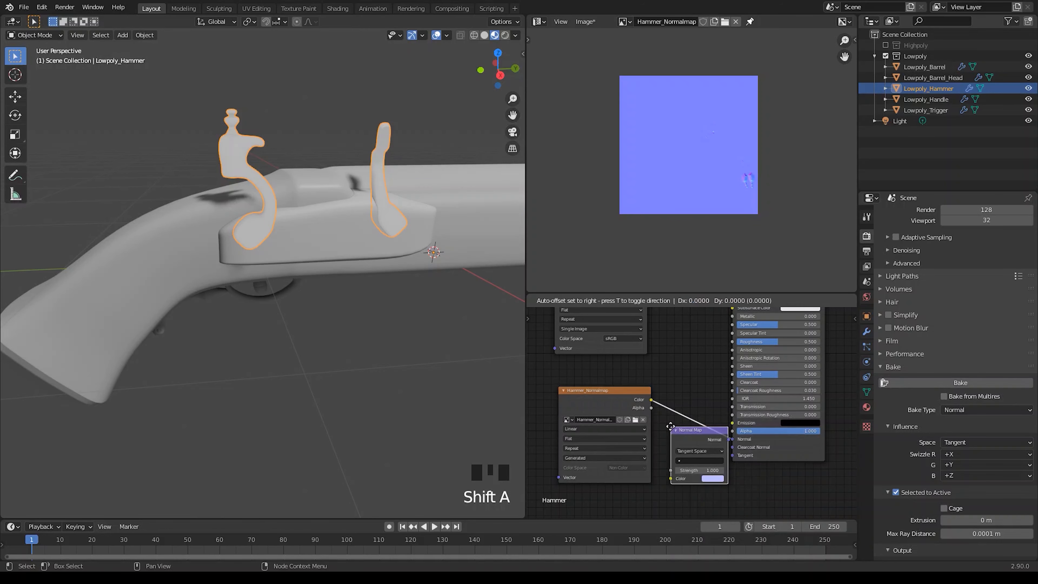
pyautogui.click(681, 403)
# - Check the hammer's normal-mapped shading up close and save the Hammer_Normalmap image
pyautogui.scroll(2, 394, 228)
pyautogui.moveTo(394, 229); pyautogui.dragTo(315, 193, button='middle')
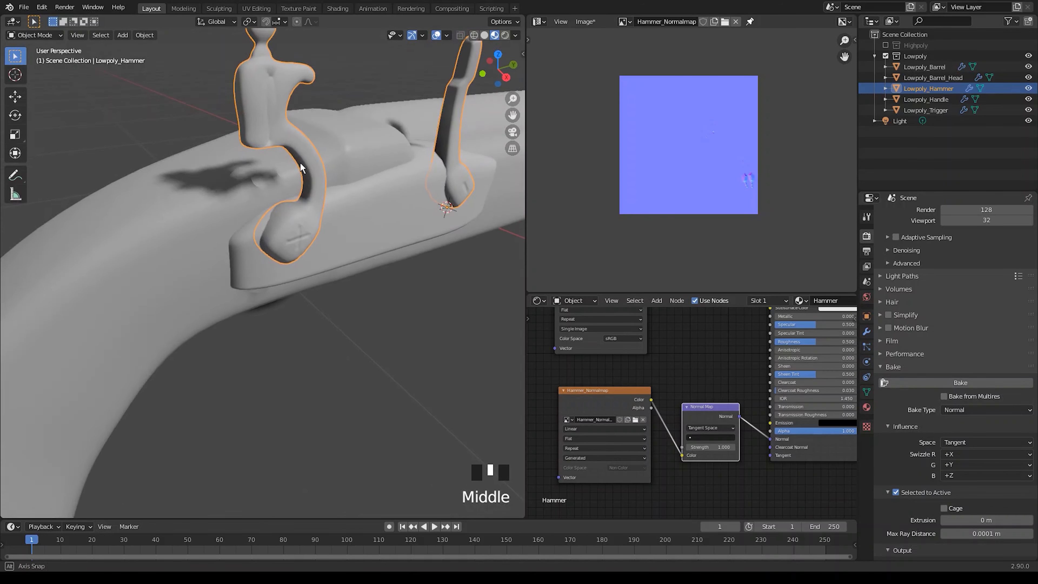
pyautogui.scroll(2, 314, 193)
pyautogui.scroll(-1, 315, 193)
pyautogui.click(585, 21)
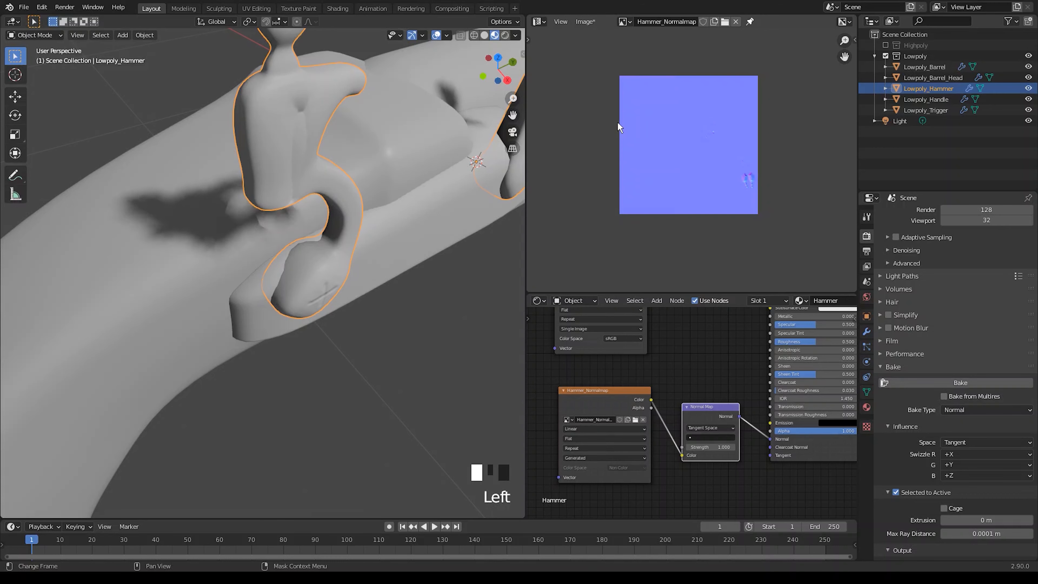
pyautogui.click(605, 458)
pyautogui.click(615, 470)
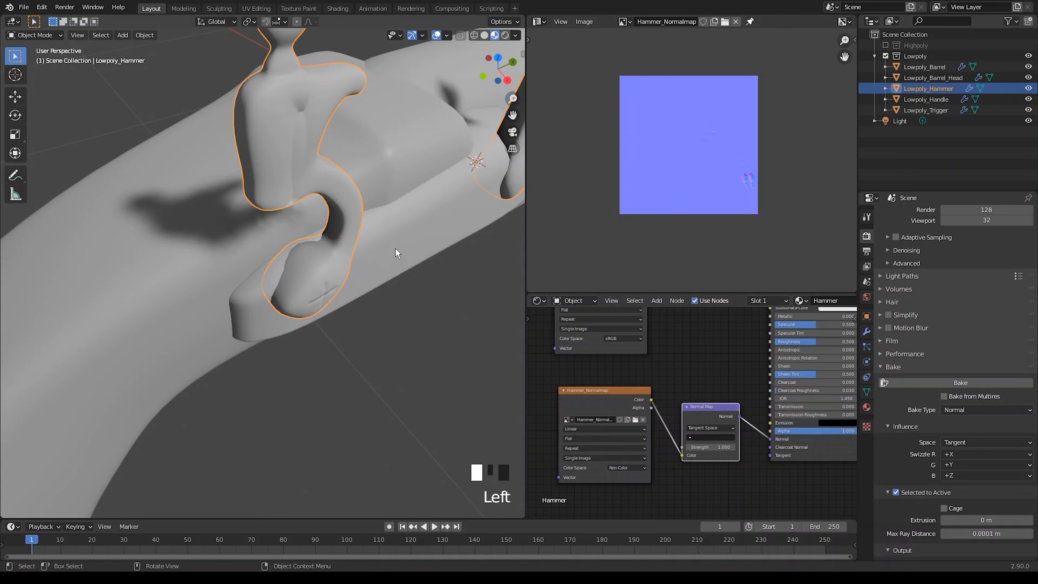
# - Examine the hammer's surface shading and the matching details in the baked Hammer_Normalmap image
pyautogui.moveTo(398, 250); pyautogui.dragTo(369, 217, button='middle')
pyautogui.scroll(-2, 297, 221)
pyautogui.scroll(3, 369, 217)
pyautogui.moveTo(303, 252); pyautogui.dragTo(427, 186, button='middle')
pyautogui.scroll(4, 695, 156)
pyautogui.moveTo(674, 163); pyautogui.dragTo(731, 218, button='middle')
pyautogui.scroll(-7, 676, 184)
pyautogui.scroll(5, 679, 160)
pyautogui.moveTo(678, 160); pyautogui.dragTo(706, 150, button='middle')
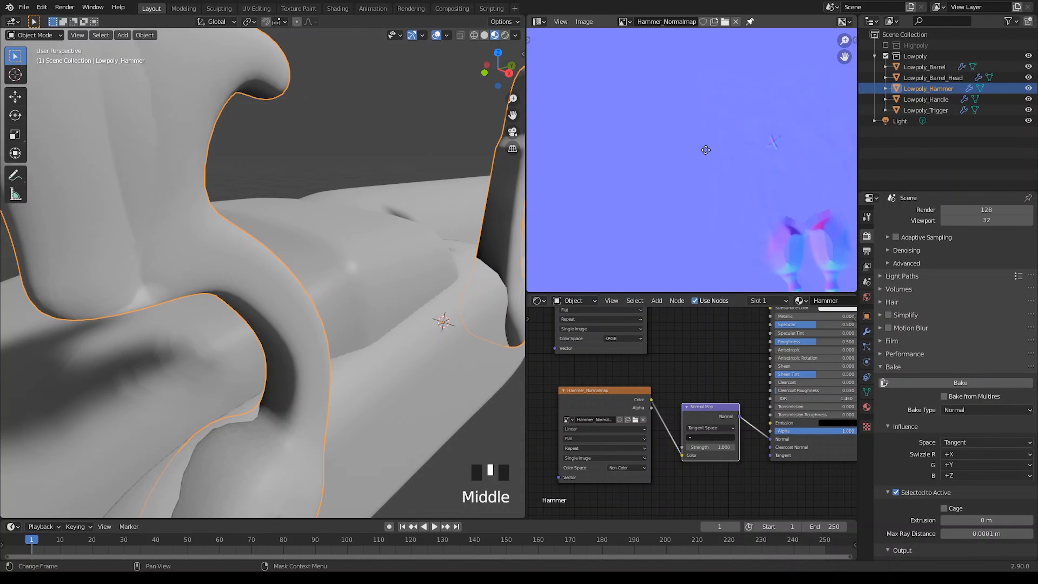
pyautogui.scroll(-5, 690, 139)
pyautogui.scroll(-2, 674, 146)
pyautogui.scroll(1, 695, 163)
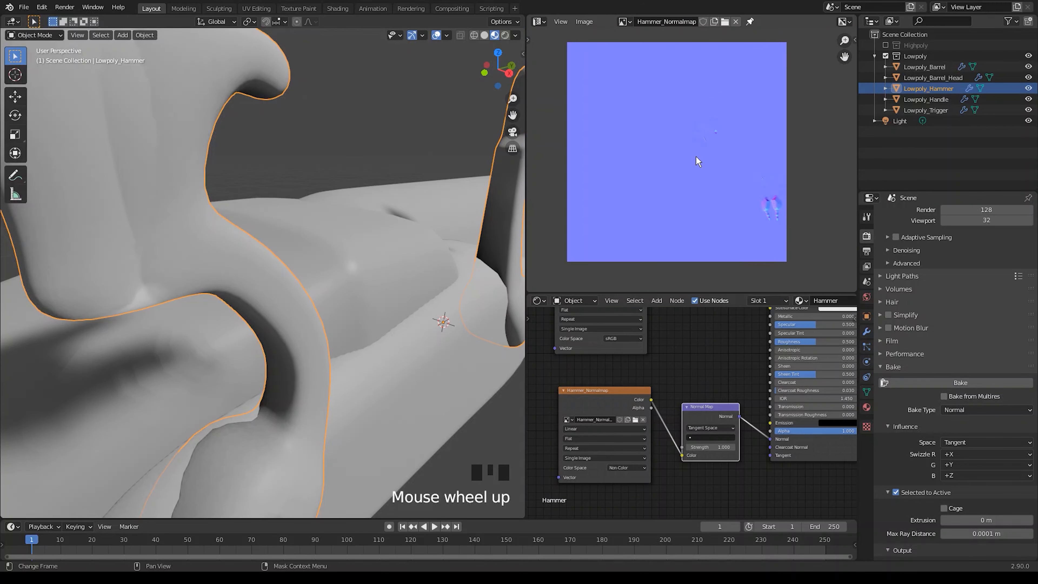
# - Set the Normal Map node's strength to 0.5, check the hammer from farther away and deselect it
pyautogui.click(714, 449)
pyautogui.write('.5')
pyautogui.press('Return')
pyautogui.scroll(-5, 286, 279)
pyautogui.moveTo(286, 278); pyautogui.dragTo(318, 415, button='middle')
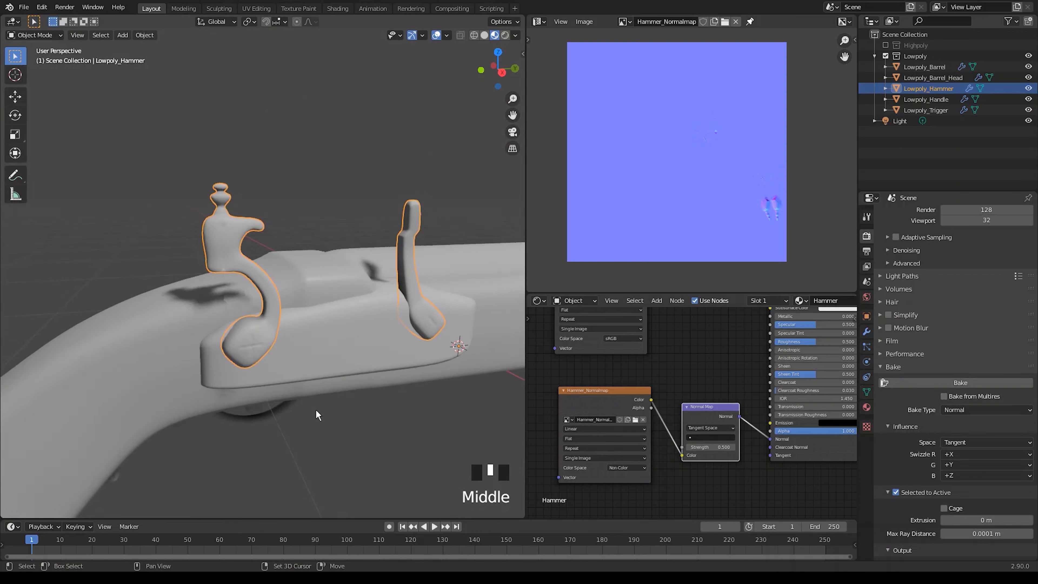
pyautogui.scroll(-2, 342, 398)
pyautogui.click(341, 394)
# - Create a blank 2048 × 2048 px image named Barrel_AO
pyautogui.scroll(-2, 678, 370)
pyautogui.moveTo(679, 371); pyautogui.dragTo(668, 440, button='middle')
pyautogui.moveTo(458, 282); pyautogui.dragTo(347, 305, button='middle')
pyautogui.click(714, 21)
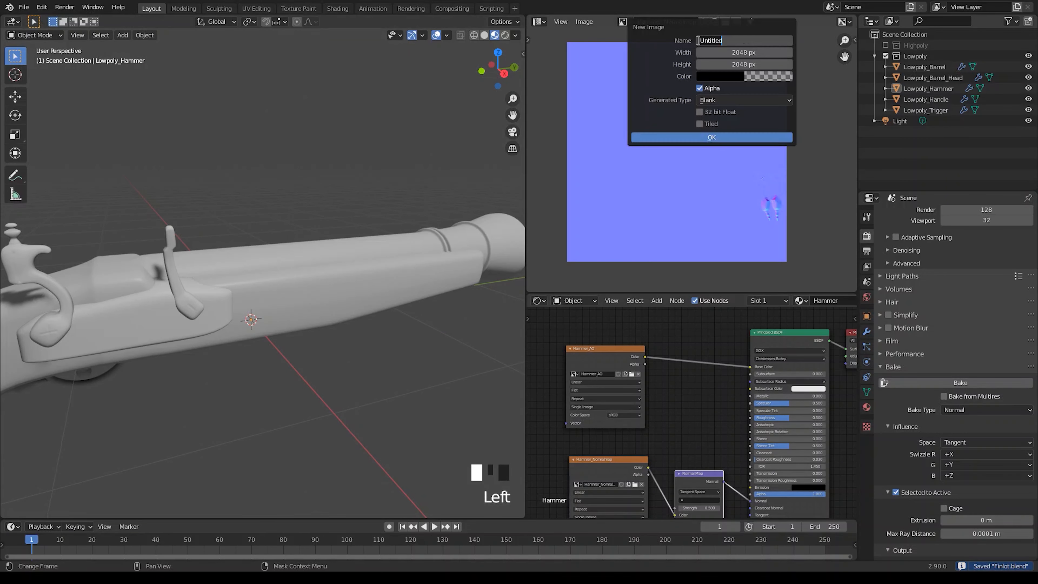
pyautogui.click(665, 137)
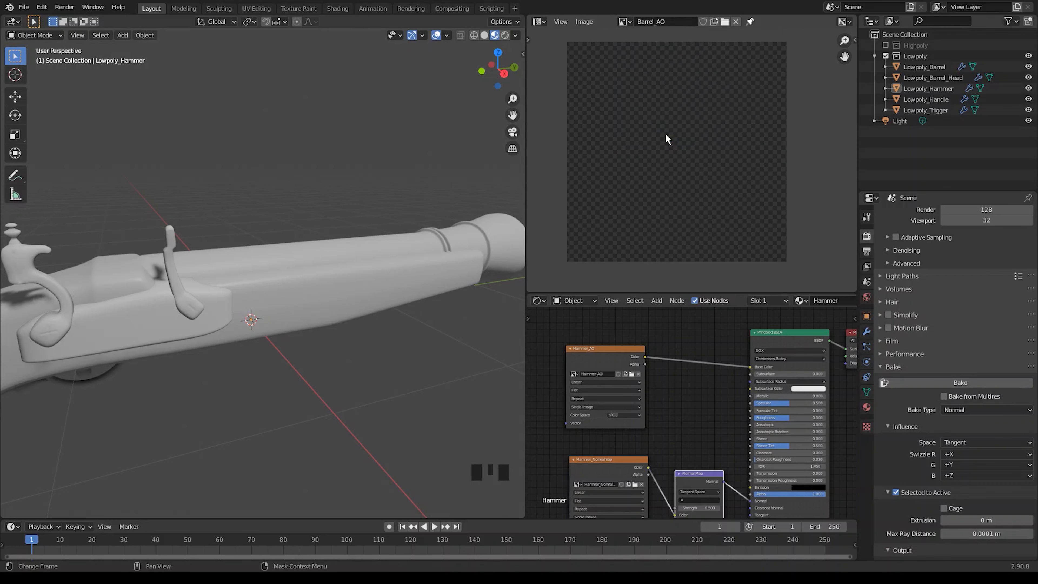
# - Select Lowpoly_Barrel, add an Image Texture node to its material and assign the Barrel_AO image to it
pyautogui.click(440, 290)
pyautogui.hotkey('shift', 'a')
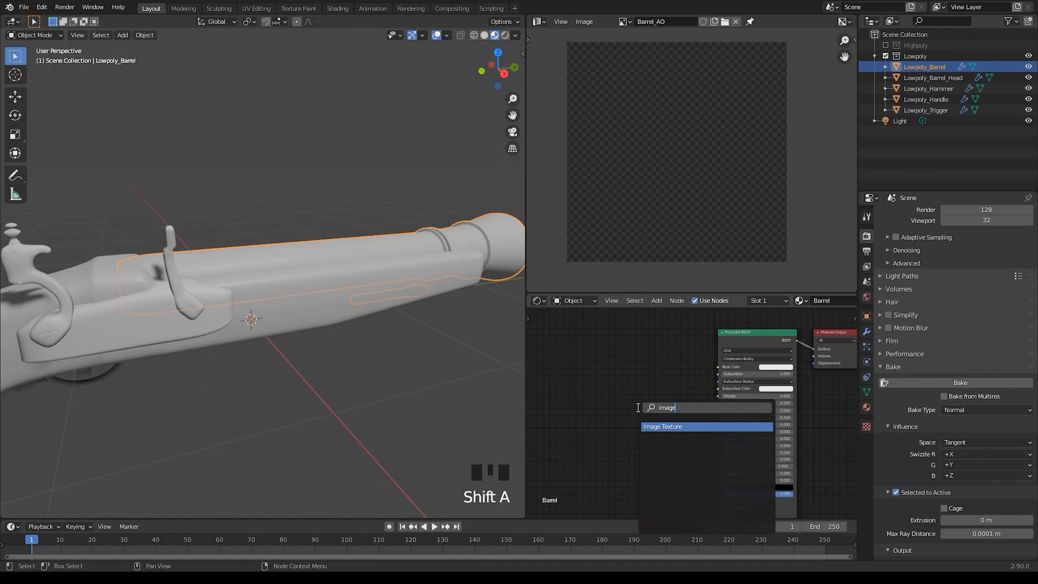
pyautogui.press('Return')
pyautogui.click(587, 364)
pyautogui.click(582, 373)
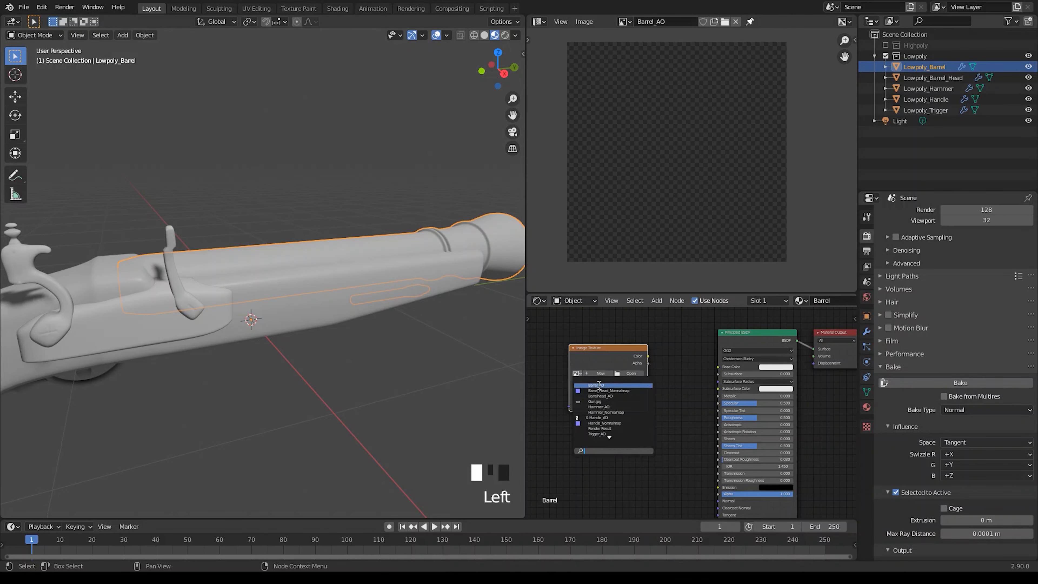
pyautogui.click(599, 385)
# - Set the bake type to Ambient Occlusion and the render samples to 256, and bake the barrel into Barrel_AO
pyautogui.click(981, 409)
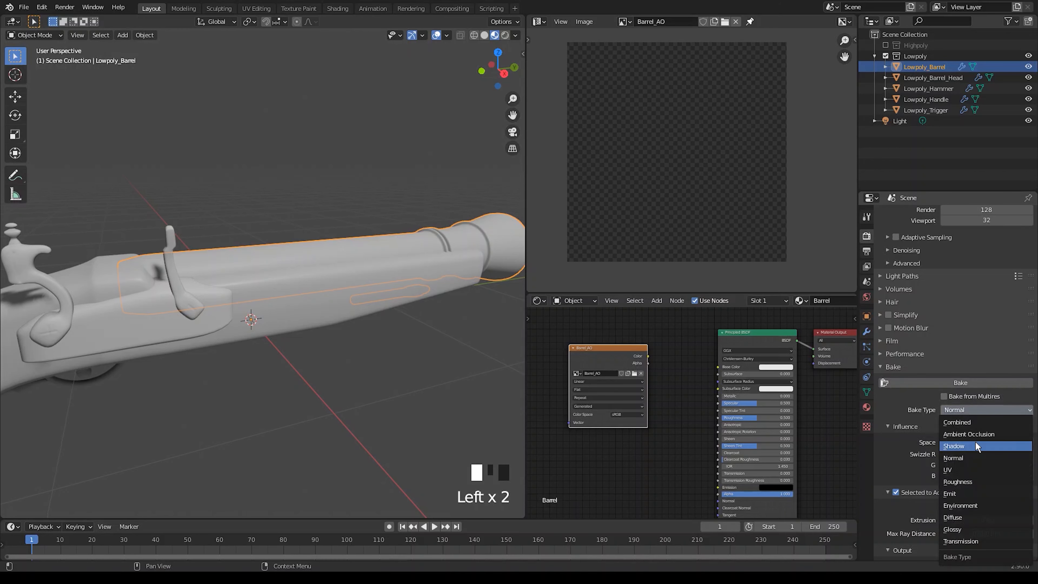
pyautogui.click(968, 434)
pyautogui.scroll(3, 981, 327)
pyautogui.click(979, 253)
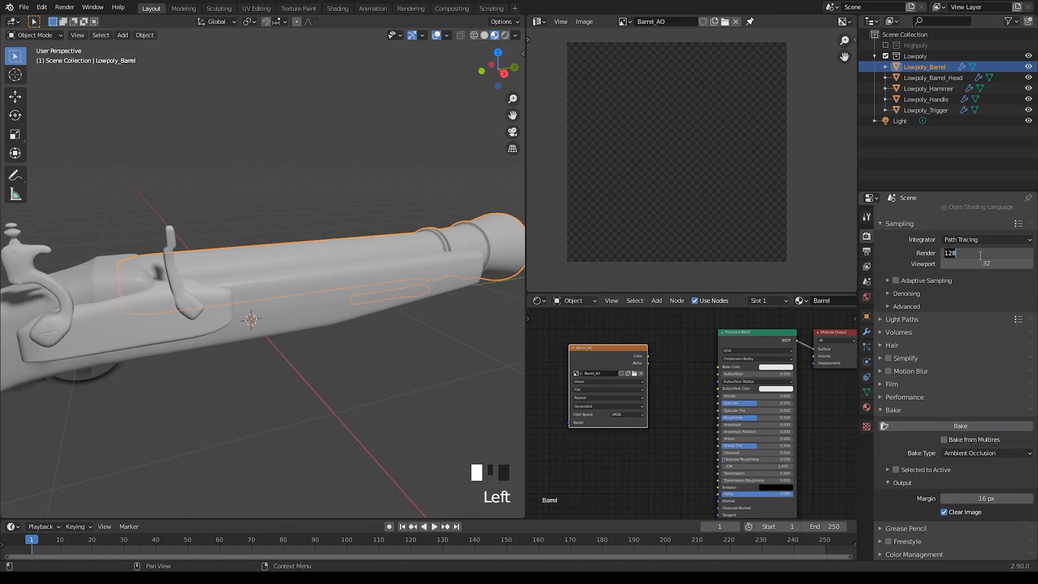
pyautogui.click(930, 429)
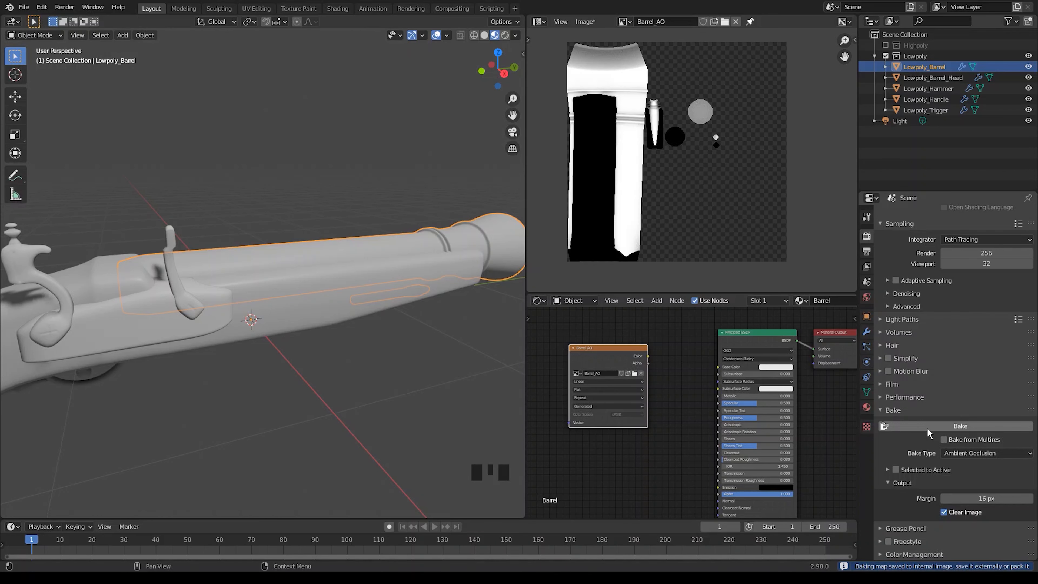
# - Connect the Barrel_AO color output to Base Color, check the barrel's shading and save the Barrel_AO image
pyautogui.moveTo(647, 356); pyautogui.dragTo(718, 367)
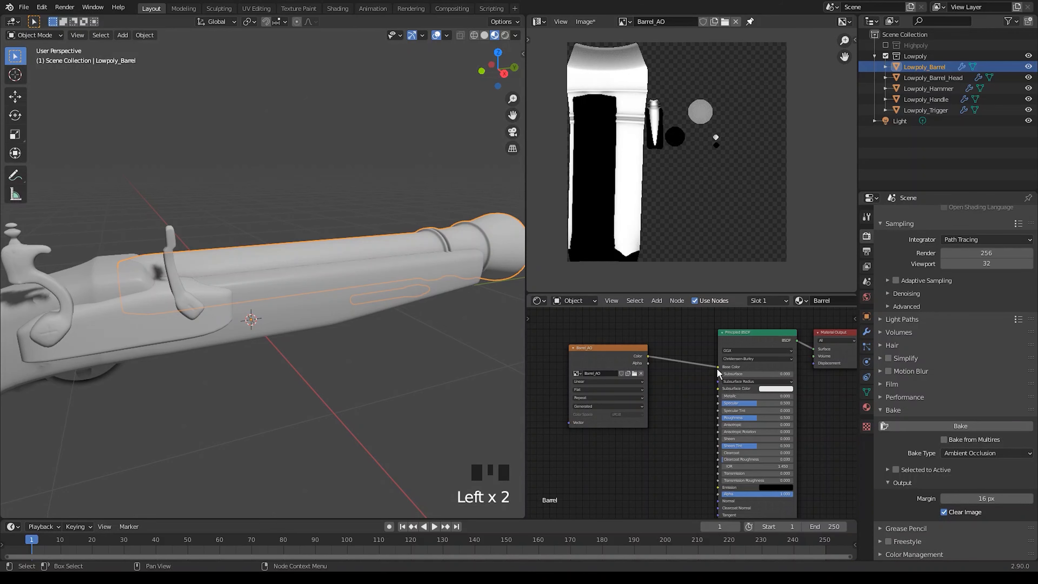
pyautogui.moveTo(319, 287); pyautogui.dragTo(224, 335, button='middle')
pyautogui.moveTo(308, 330); pyautogui.dragTo(336, 323, button='middle')
pyautogui.click(585, 21)
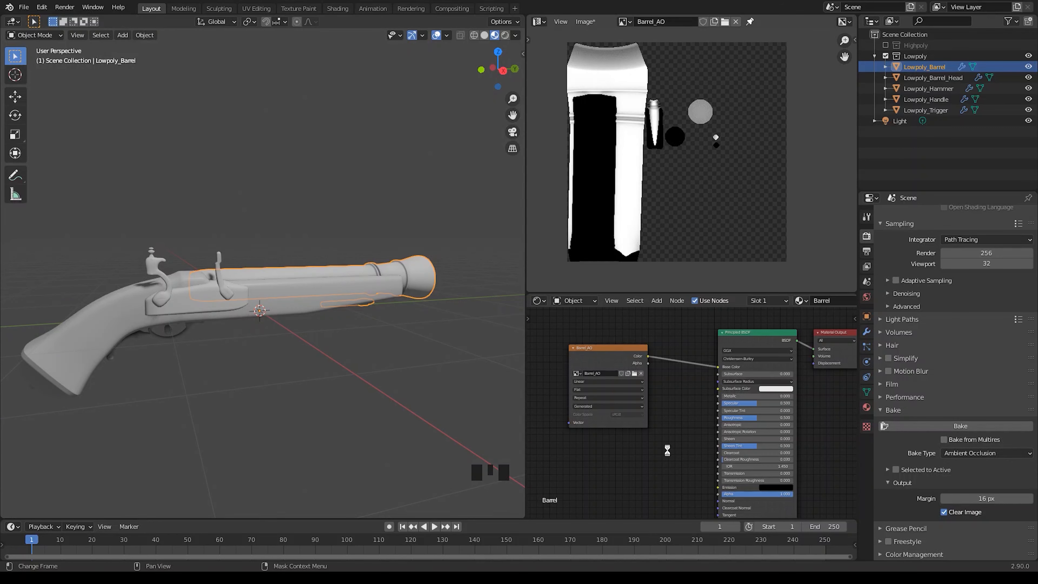
# - Select Lowpoly_Handle, add an Image Texture node with the Handle_AO image to its material and connect its color output to Base Color
pyautogui.moveTo(352, 363); pyautogui.dragTo(343, 255, button='middle')
pyautogui.scroll(3, 343, 256)
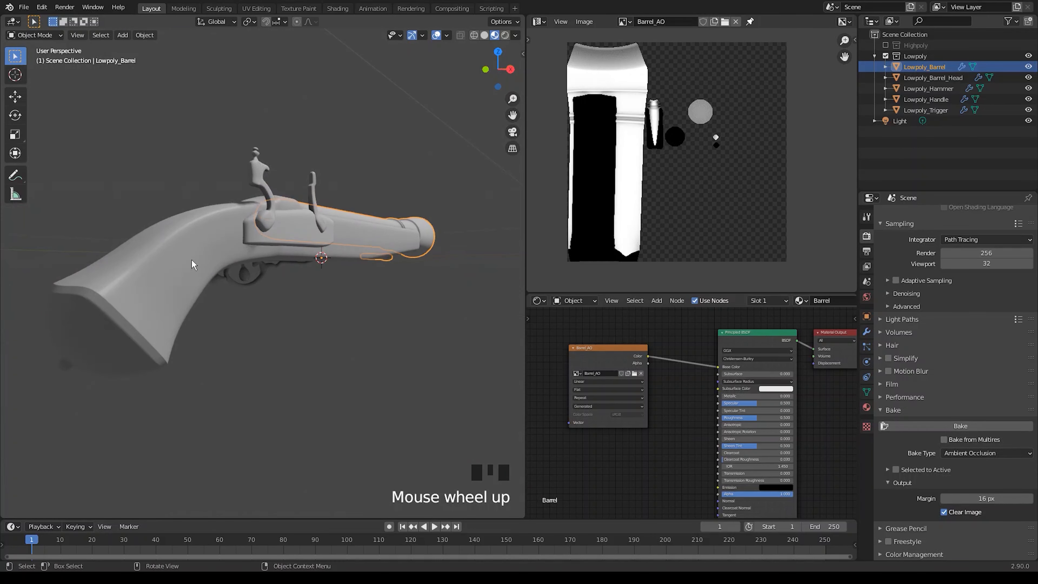
pyautogui.click(193, 265)
pyautogui.scroll(-2, 674, 370)
pyautogui.moveTo(674, 371); pyautogui.dragTo(670, 421, button='middle')
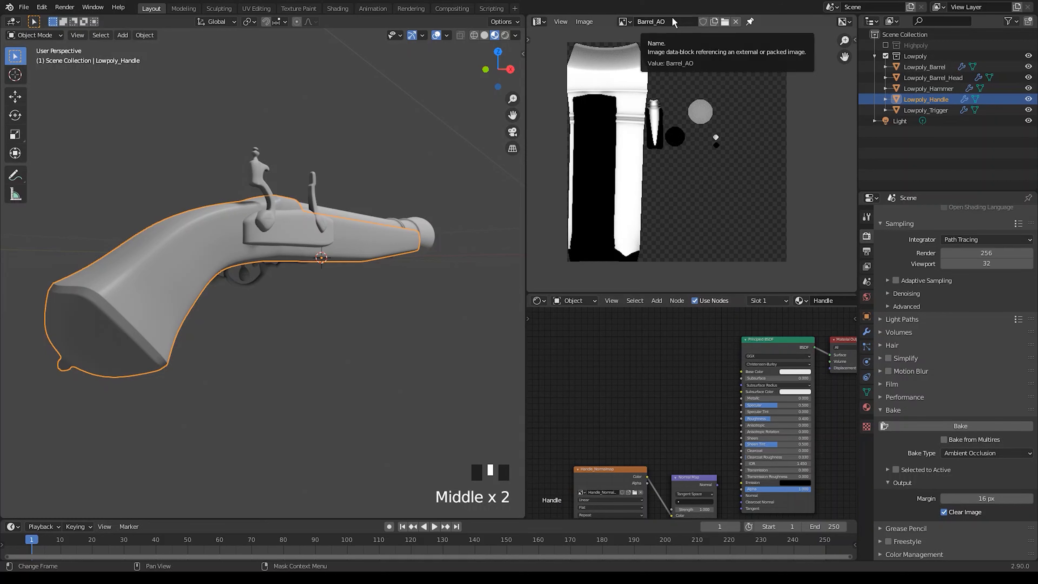
pyautogui.click(629, 22)
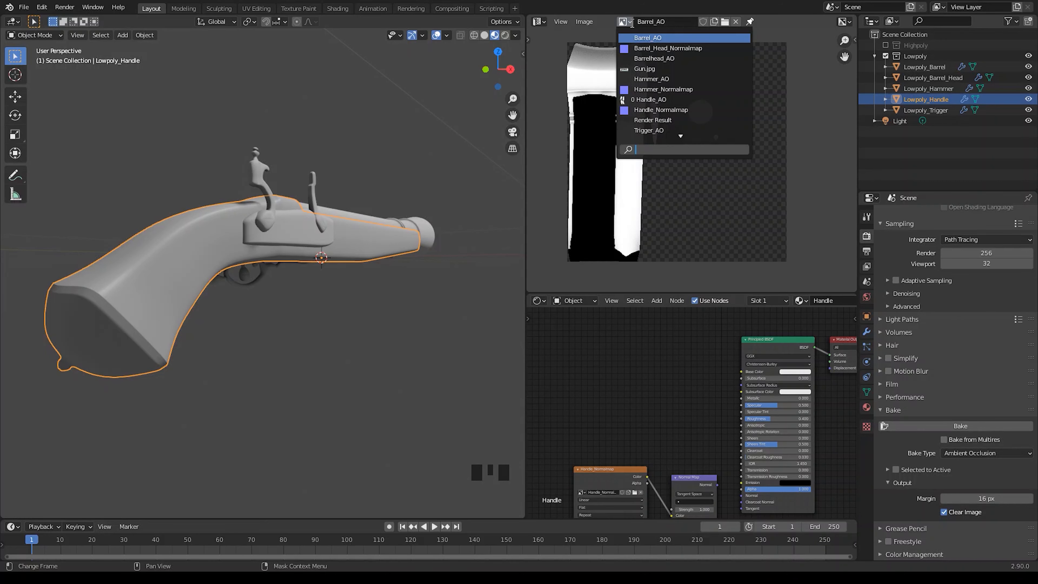
pyautogui.click(617, 370)
pyautogui.hotkey('shift', 'a')
pyautogui.click(617, 369)
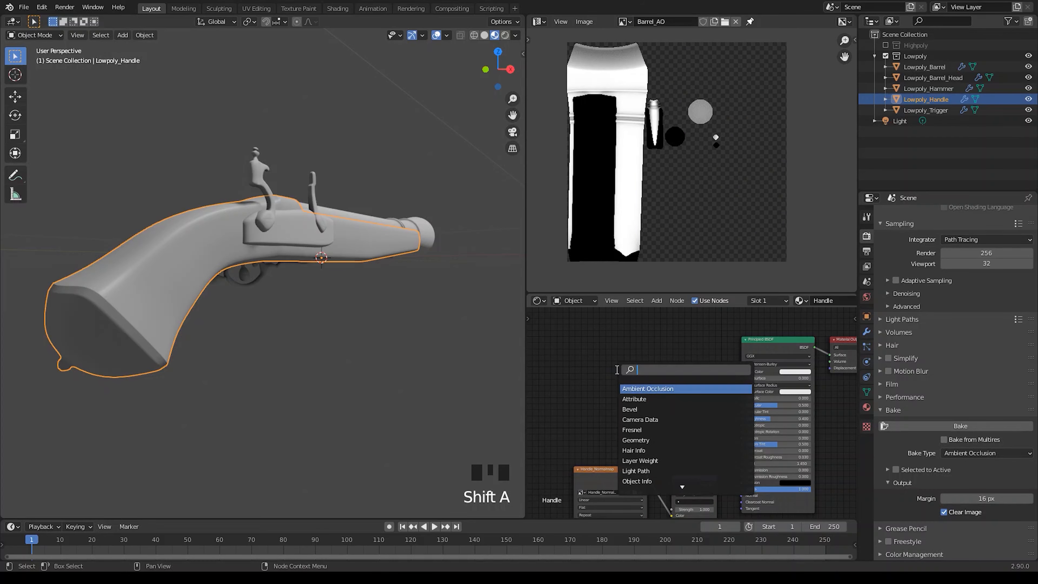
pyautogui.press('BackSpace')
pyautogui.press('BackSpace')
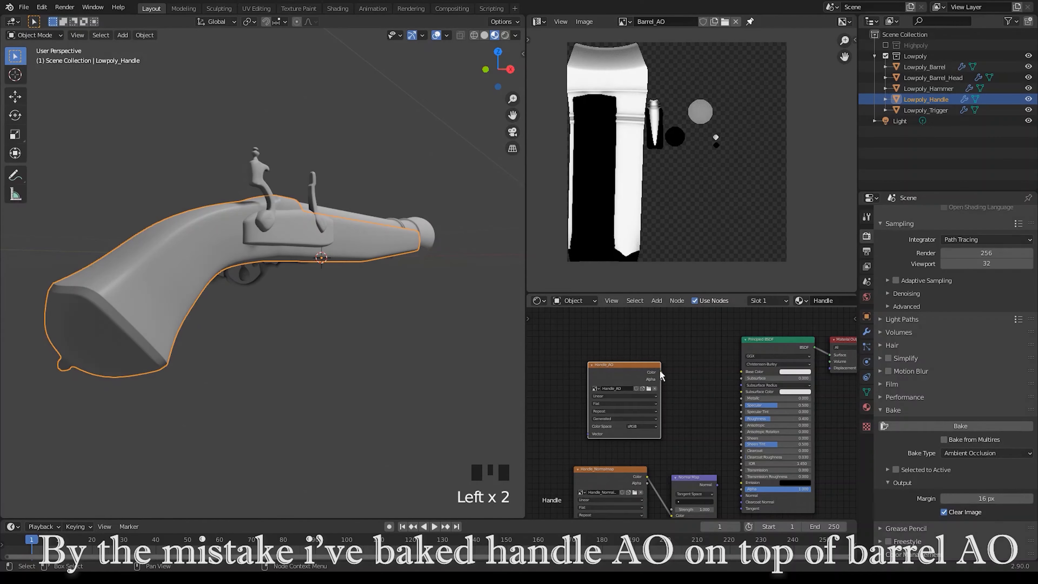
pyautogui.moveTo(661, 372); pyautogui.dragTo(741, 372)
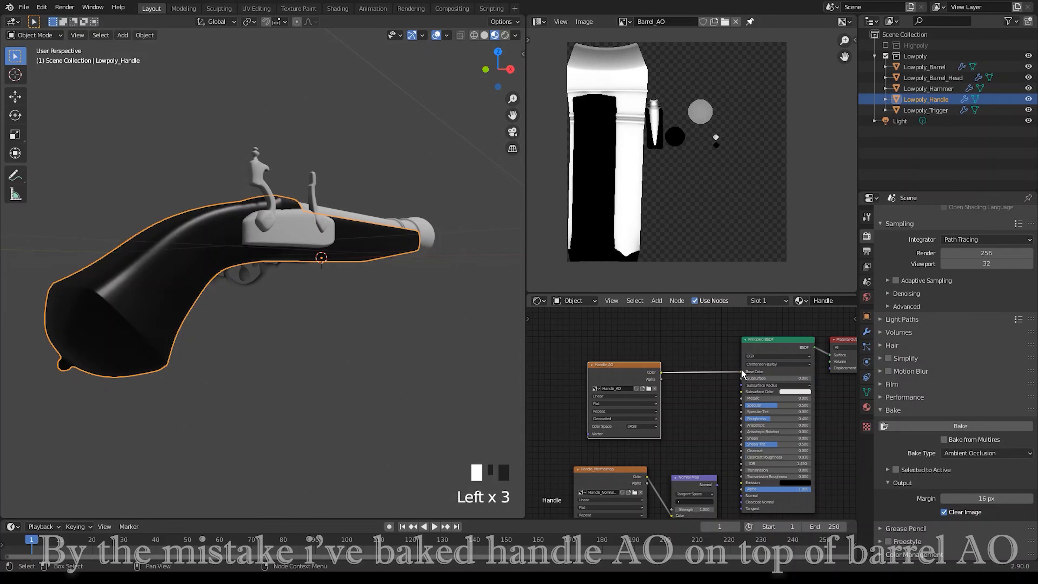
# - Show the Handle_AO image in the image editor and bake the handle's ambient occlusion into it
pyautogui.click(625, 22)
pyautogui.click(649, 101)
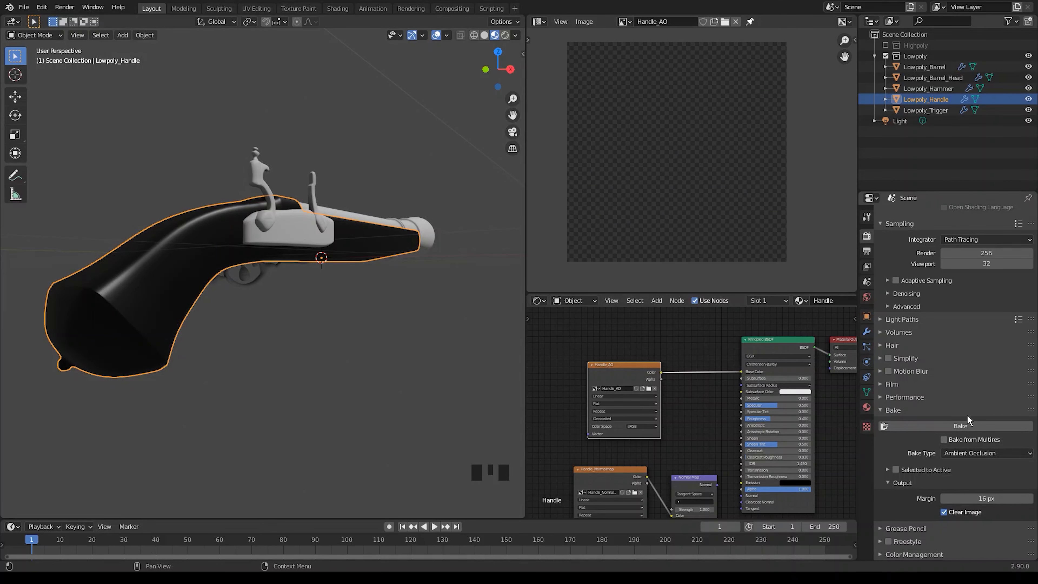
pyautogui.moveTo(269, 297); pyautogui.dragTo(243, 300, button='middle')
pyautogui.keyDown('shift'); pyautogui.moveTo(307, 295); pyautogui.dragTo(266, 305, button='middle'); pyautogui.keyUp('shift')
pyautogui.scroll(-1, 267, 306)
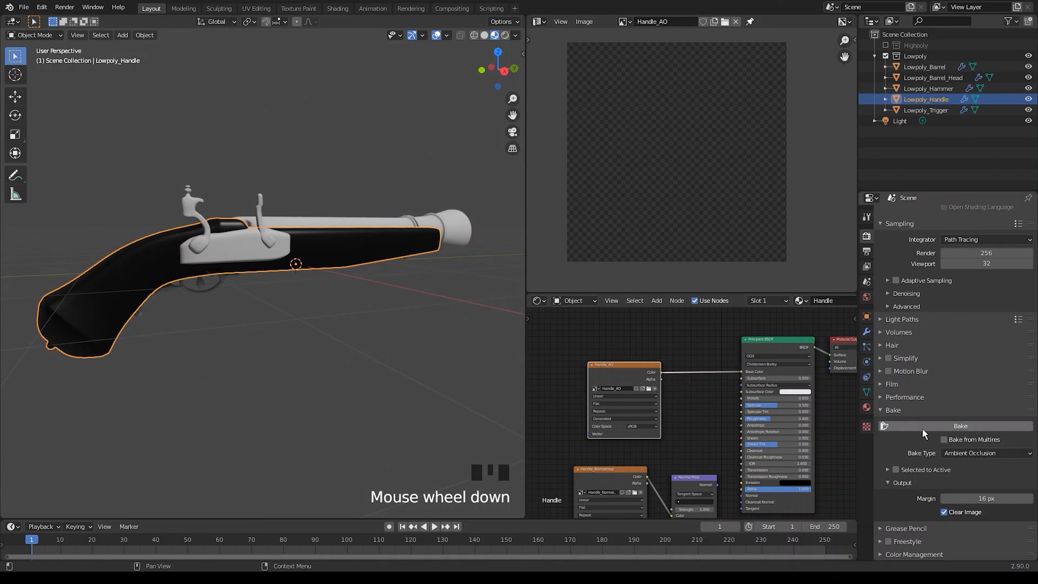
pyautogui.click(910, 427)
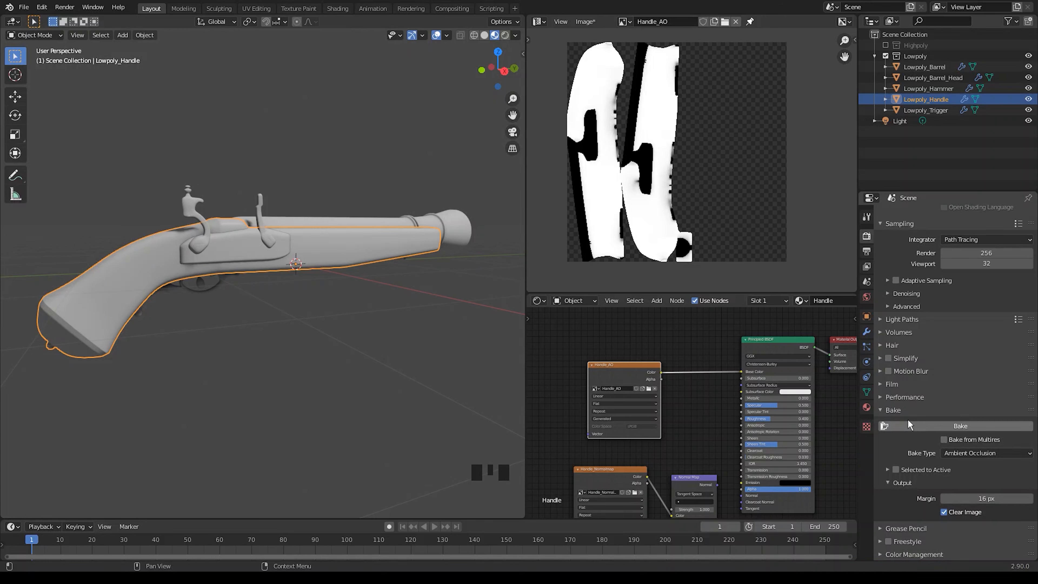
# - Check the handle's baked ambient occlusion by toggling the Handle_AO node's mute, and connect the Normal Map node to the shader's Normal input
pyautogui.scroll(4, 225, 296)
pyautogui.moveTo(225, 297); pyautogui.dragTo(663, 423, button='middle')
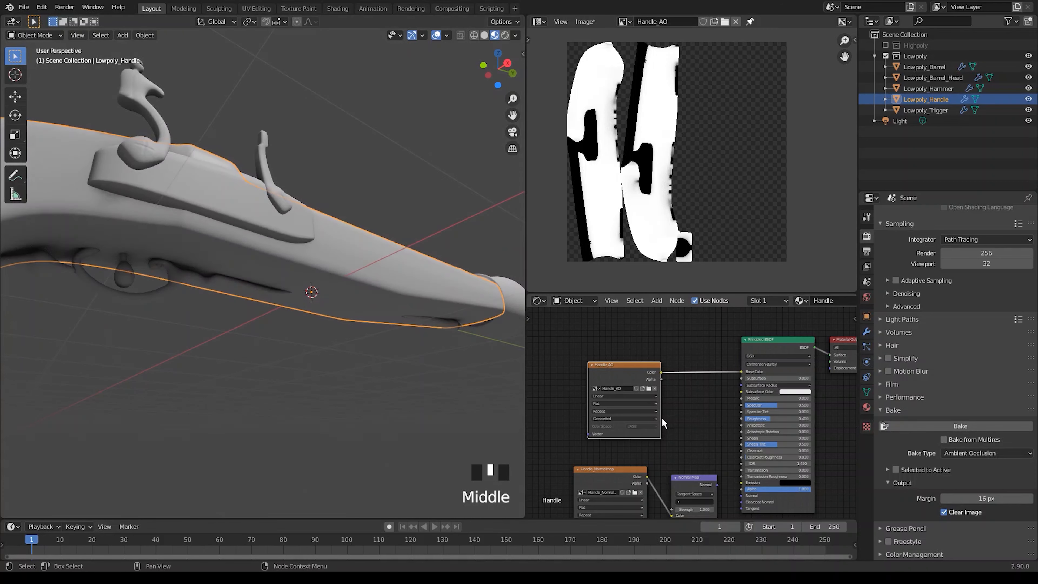
pyautogui.click(614, 367)
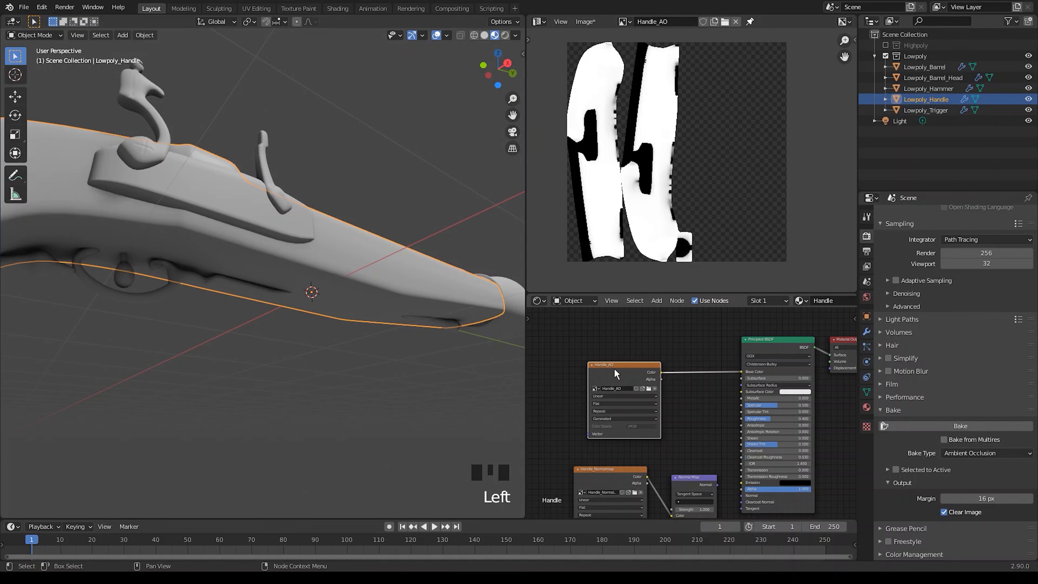
pyautogui.press('m')
pyautogui.press('m')
pyautogui.moveTo(191, 250); pyautogui.dragTo(227, 371, button='middle')
pyautogui.scroll(3, 269, 289)
pyautogui.scroll(-1, 227, 371)
pyautogui.moveTo(718, 485); pyautogui.dragTo(731, 504)
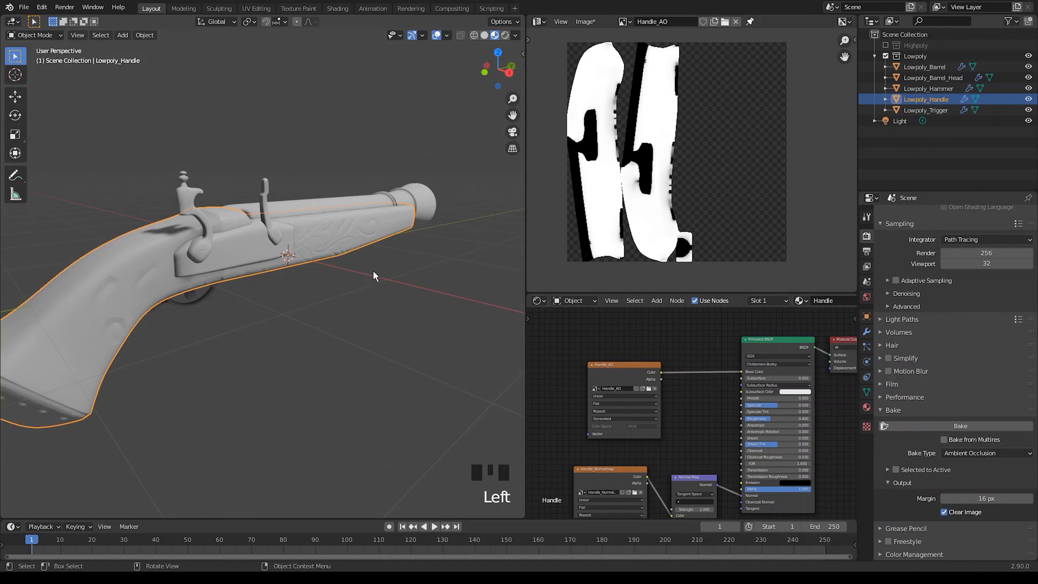
# - Examine the handle's engraved details up close and compare the shading with the Handle_Normalmap node muted and unmuted
pyautogui.scroll(5, 339, 227)
pyautogui.moveTo(339, 227); pyautogui.dragTo(266, 291, button='middle')
pyautogui.scroll(-2, 266, 291)
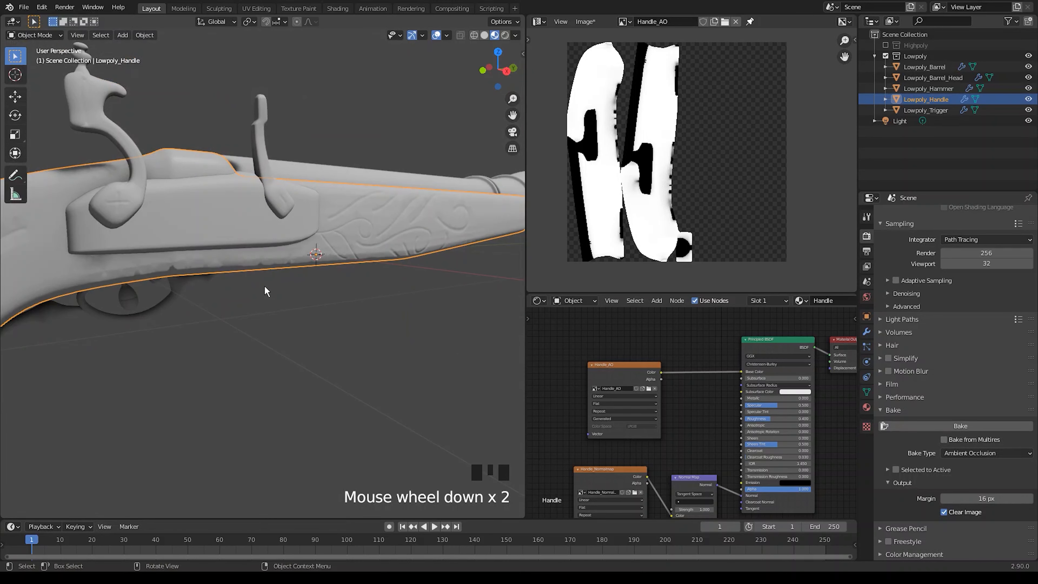
pyautogui.scroll(4, 267, 291)
pyautogui.scroll(-7, 266, 291)
pyautogui.click(610, 473)
pyautogui.press('m')
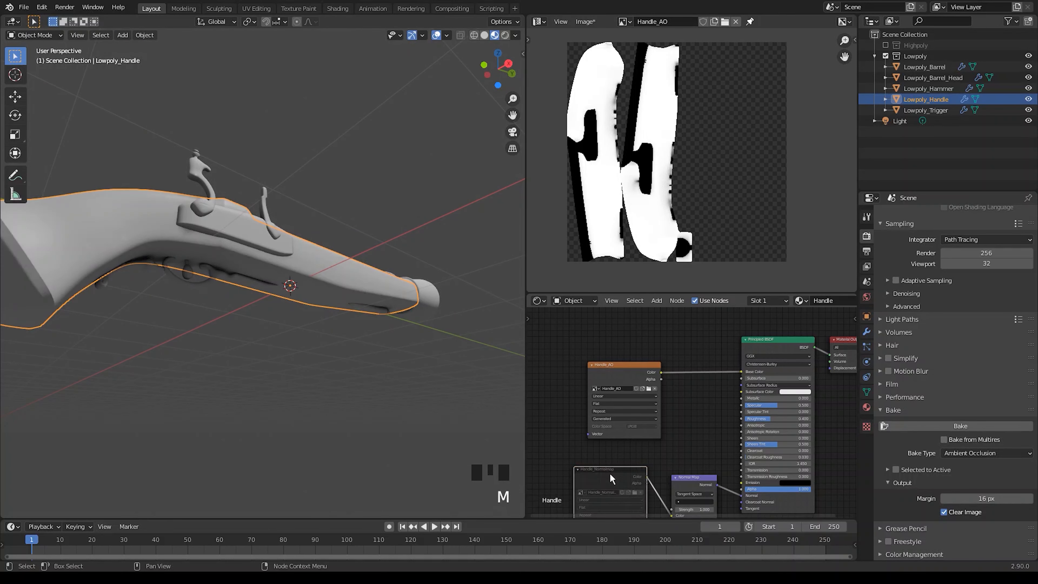
pyautogui.press('m')
pyautogui.moveTo(335, 286); pyautogui.dragTo(366, 297, button='middle')
pyautogui.click(366, 318)
# - Save the baked Handle_AO image, check the whole pistol and shift the Handle_AO node slightly in the Handle material
pyautogui.moveTo(659, 447); pyautogui.dragTo(668, 396, button='middle')
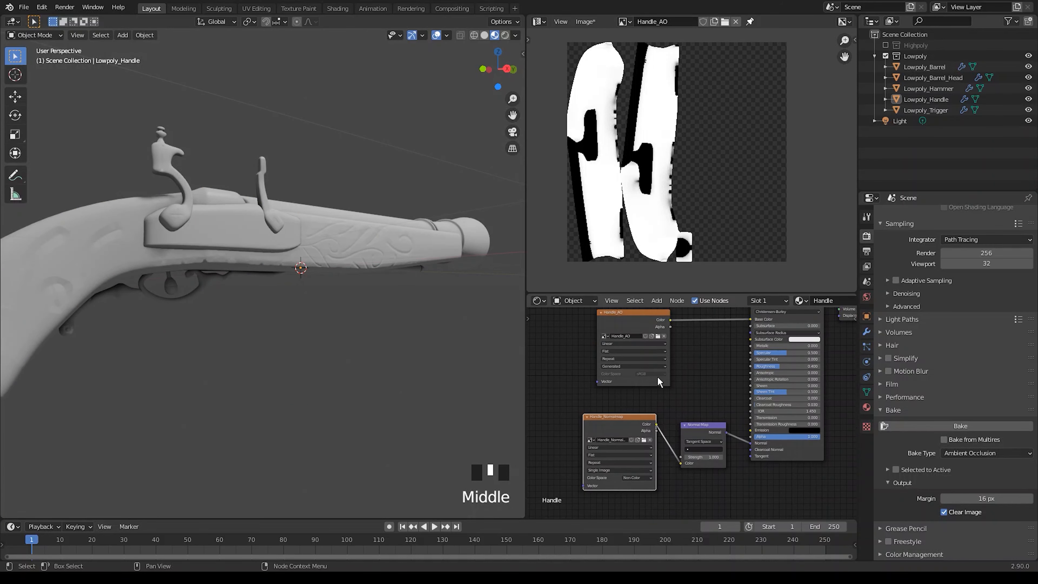
pyautogui.click(585, 22)
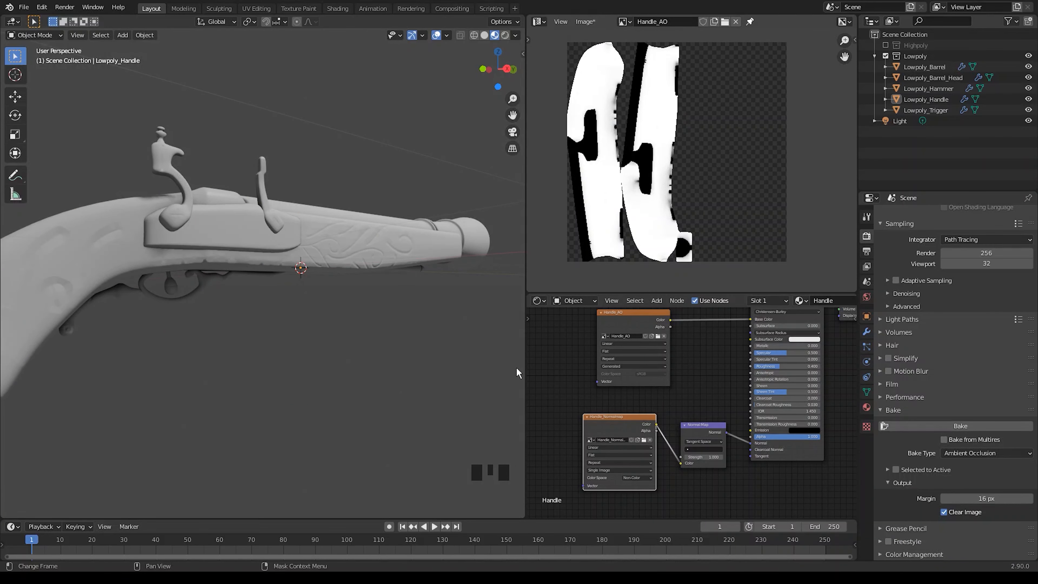
pyautogui.moveTo(674, 453); pyautogui.dragTo(659, 498, button='middle')
pyautogui.moveTo(286, 294); pyautogui.dragTo(389, 296, button='middle')
pyautogui.scroll(2, 251, 308)
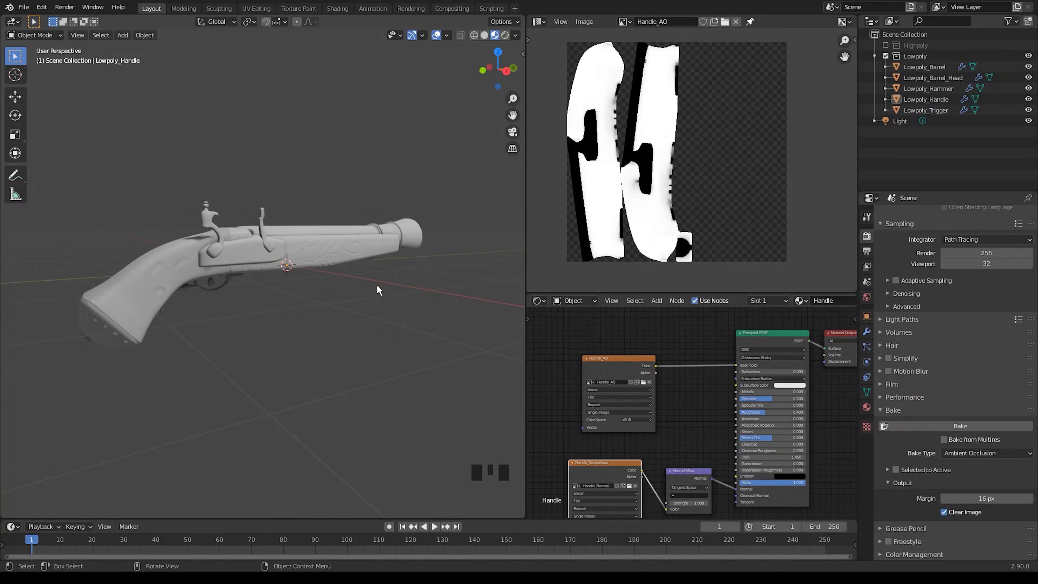
pyautogui.moveTo(603, 357); pyautogui.dragTo(586, 359)
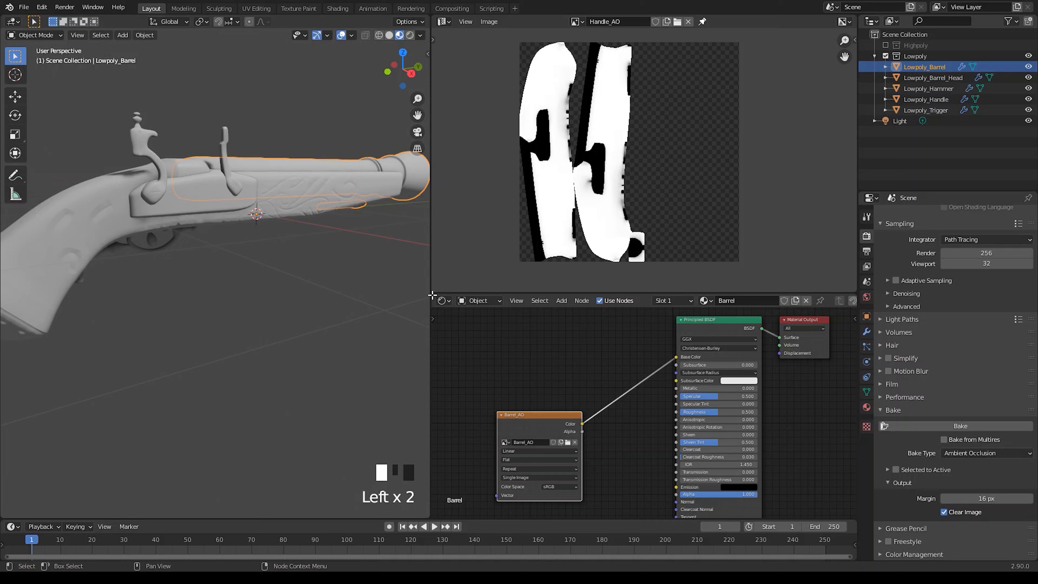
# - Expand the shader editor over the image editor's area and adjust the divider between it and the 3D viewport
pyautogui.moveTo(433, 295); pyautogui.dragTo(449, 241)
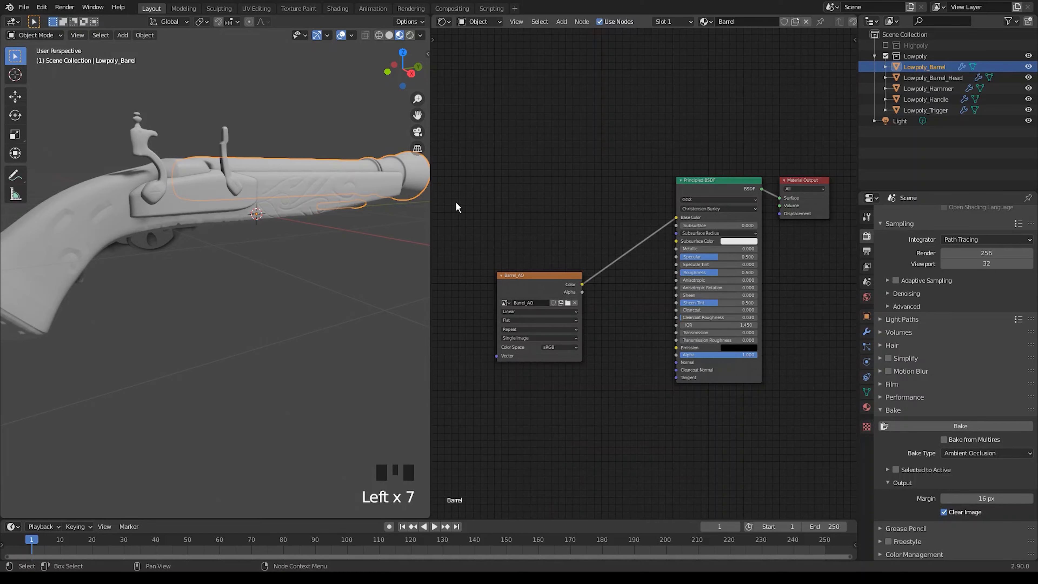
pyautogui.moveTo(431, 185); pyautogui.dragTo(556, 192)
pyautogui.moveTo(364, 229); pyautogui.dragTo(295, 239, button='middle')
pyautogui.scroll(-2, 270, 241)
pyautogui.moveTo(556, 286); pyautogui.dragTo(438, 286)
# - Add RGB and MixRGB nodes to the Barrel material, feeding RGB into Color1 and Barrel_AO into Color2 ahead of Base Color
pyautogui.hotkey('shift', 'a')
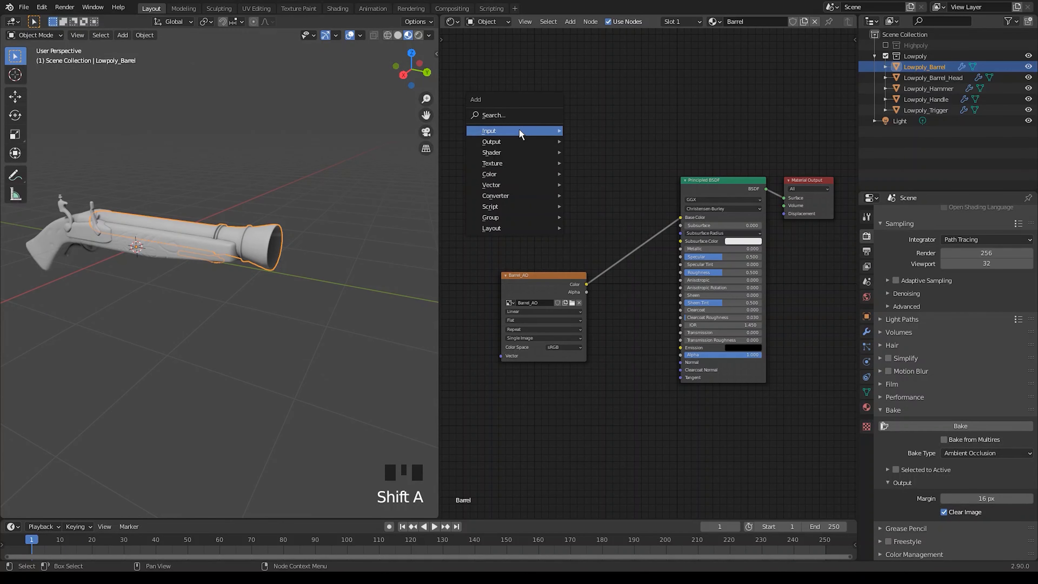
pyautogui.moveTo(519, 132)
pyautogui.click(603, 279)
pyautogui.click(608, 172)
pyautogui.hotkey('shift', 'a')
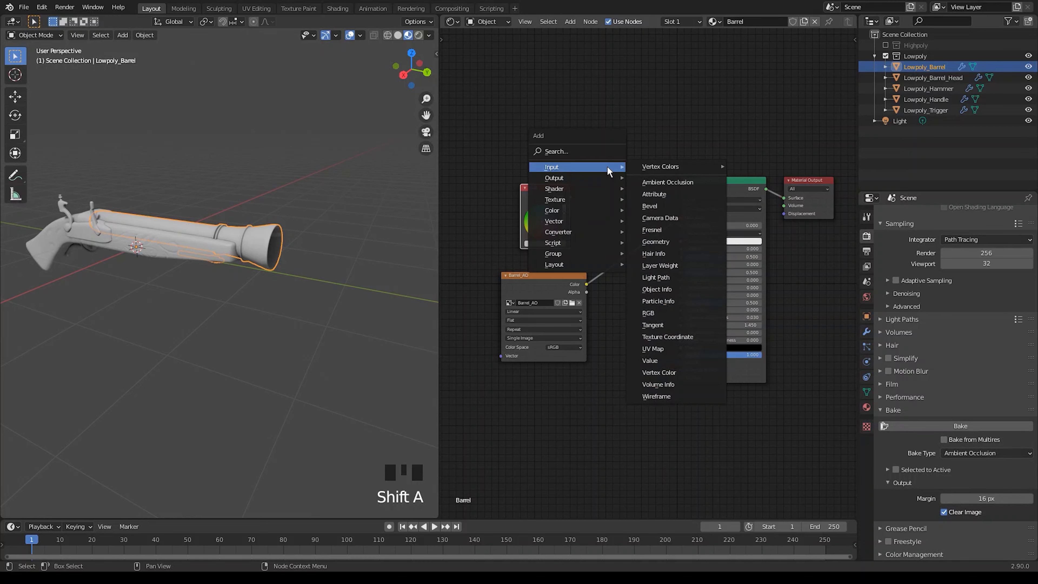
pyautogui.moveTo(588, 227)
pyautogui.click(658, 262)
pyautogui.click(614, 203)
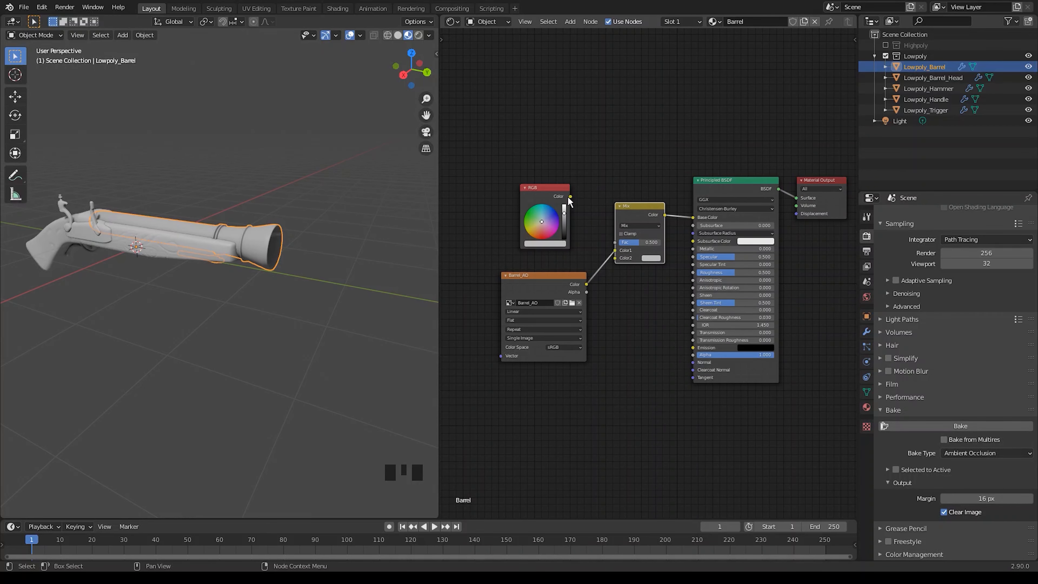
pyautogui.moveTo(585, 214); pyautogui.dragTo(612, 242)
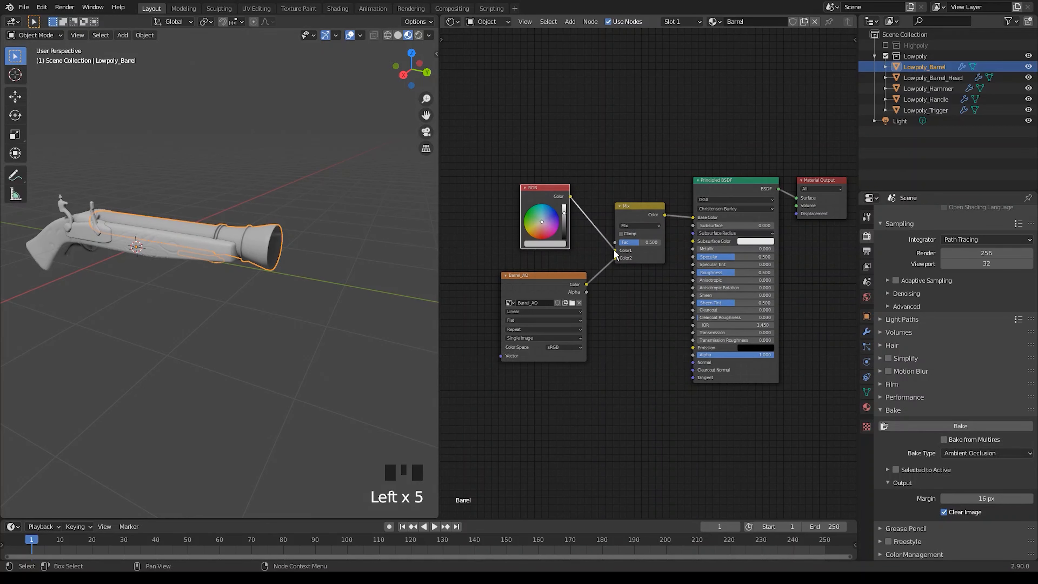
# - Darken the Barrel material's RGB color to dark gray, set Metallic to about 0.31 and adjust Roughness
pyautogui.scroll(3, 301, 241)
pyautogui.moveTo(564, 212); pyautogui.dragTo(564, 224)
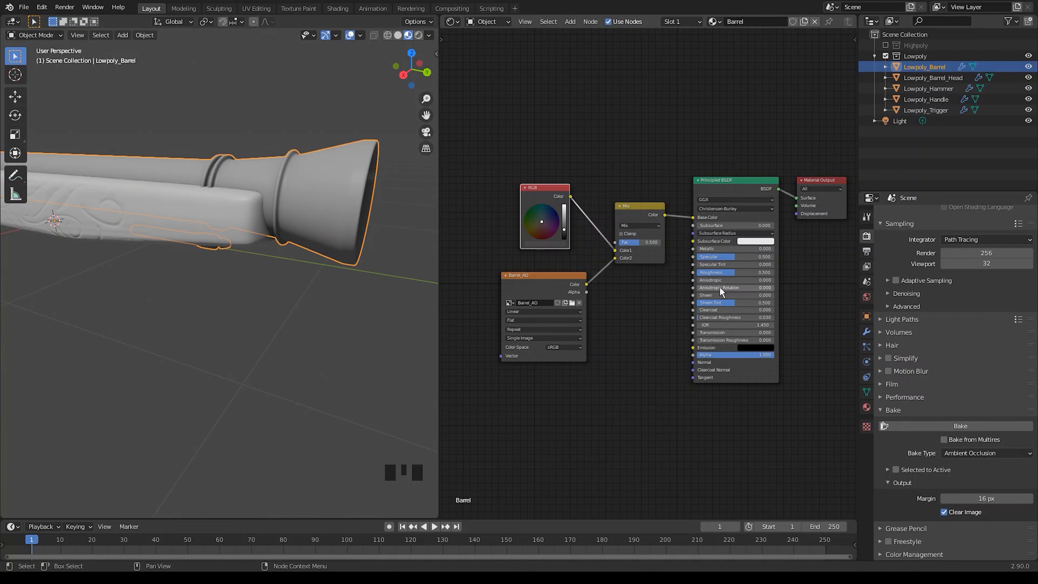
pyautogui.moveTo(711, 249); pyautogui.dragTo(735, 248)
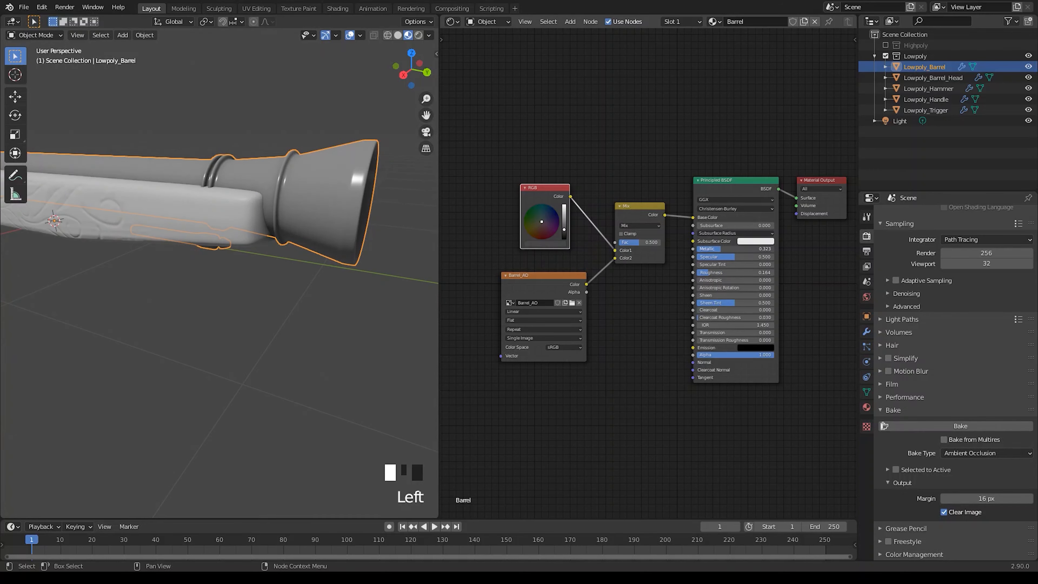
pyautogui.scroll(-2, 343, 255)
pyautogui.moveTo(342, 255); pyautogui.dragTo(255, 250, button='middle')
pyautogui.scroll(-1, 255, 250)
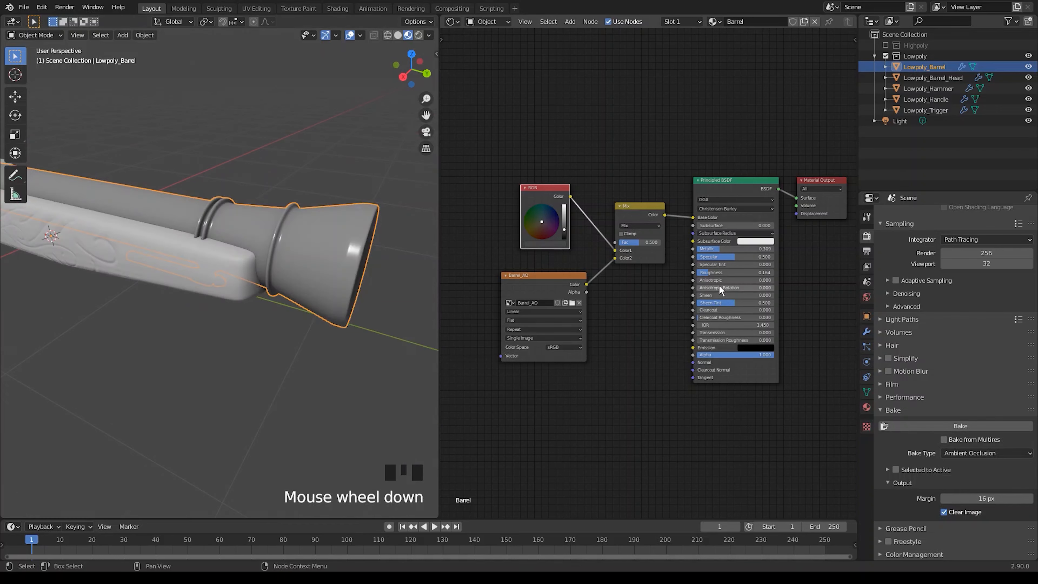
pyautogui.moveTo(701, 272); pyautogui.dragTo(711, 272)
pyautogui.click(720, 272)
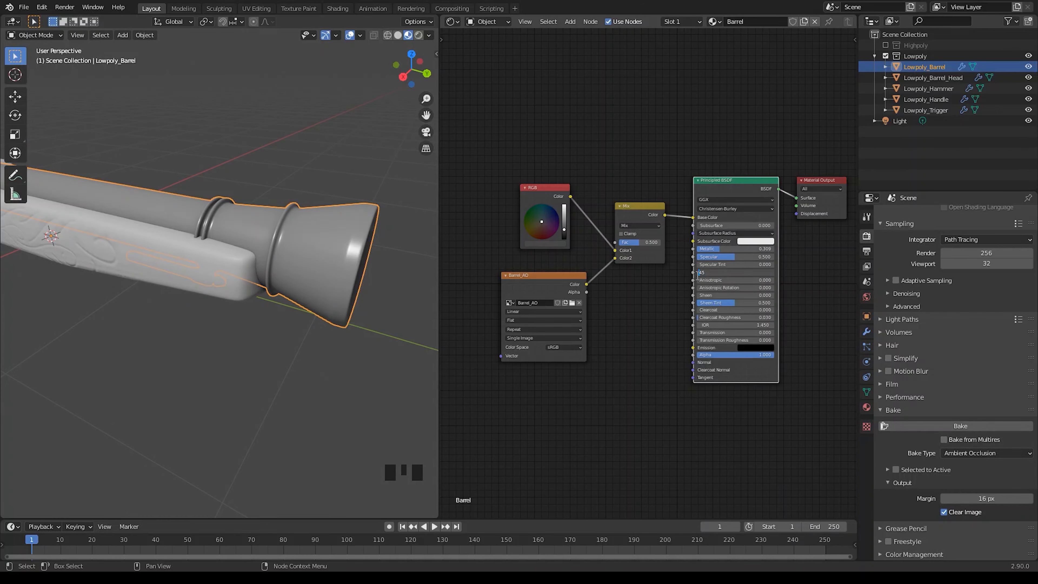
# - Select Lowpoly_Hammer, move its Hammer_AO node aside and add an RGB node above it in the Hammer material
pyautogui.scroll(-5, 245, 215)
pyautogui.moveTo(233, 215)
pyautogui.mouseDown(button='middle')
pyautogui.moveTo(270, 215)
pyautogui.moveTo(254, 234)
pyautogui.moveTo(249, 210)
pyautogui.mouseUp(button='middle')
pyautogui.scroll(1, 245, 225)
pyautogui.click(152, 177)
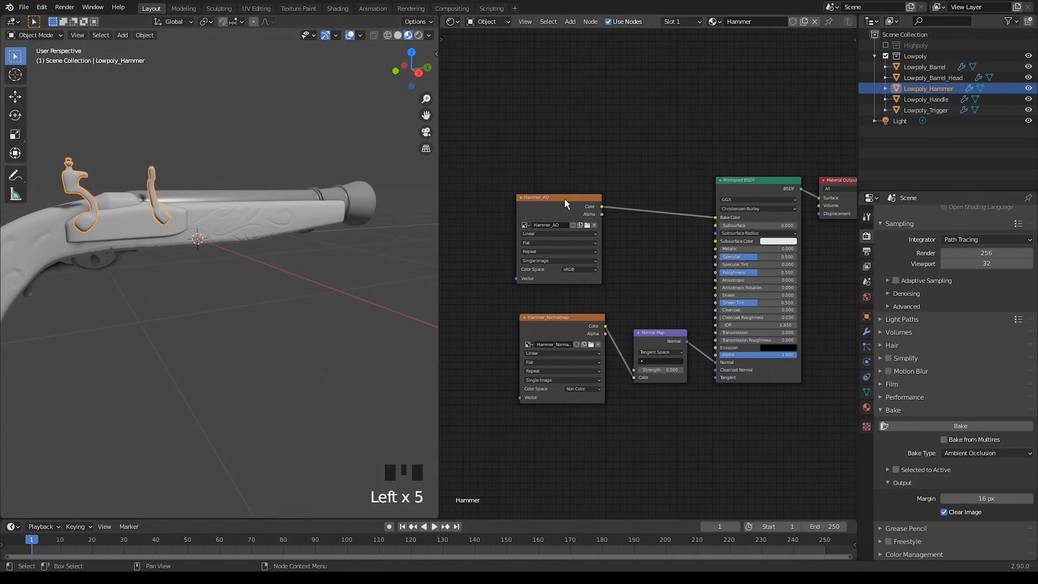
pyautogui.moveTo(565, 204); pyautogui.dragTo(491, 225)
pyautogui.hotkey('shift', 'a')
pyautogui.moveTo(531, 154)
pyautogui.click(621, 289)
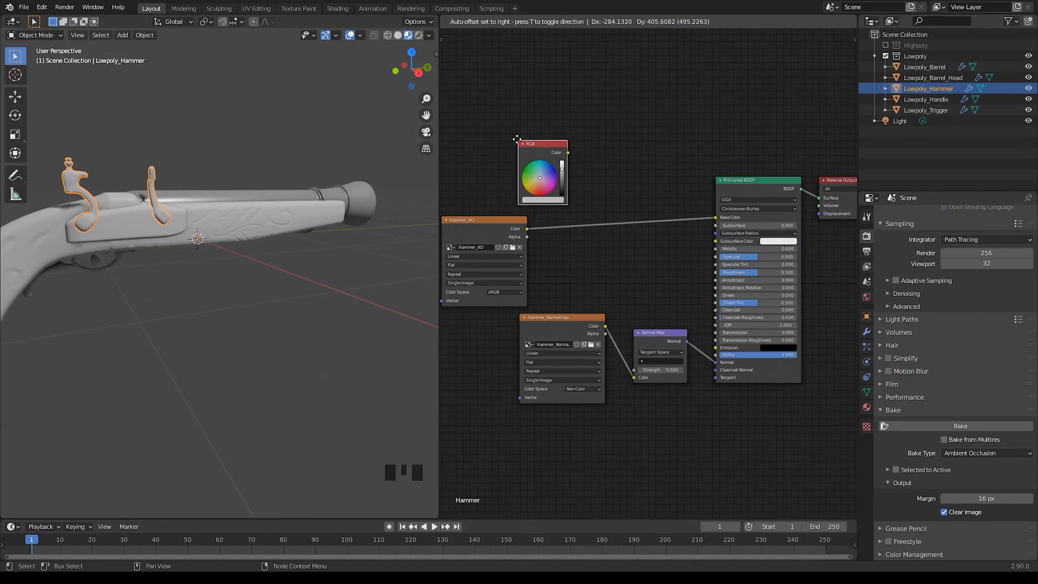
pyautogui.click(474, 132)
# - Insert a MixRGB node before the Hammer material's Base Color, with RGB feeding Color1 and Hammer_AO feeding Color2
pyautogui.hotkey('shift', 'a')
pyautogui.moveTo(543, 227)
pyautogui.click(613, 287)
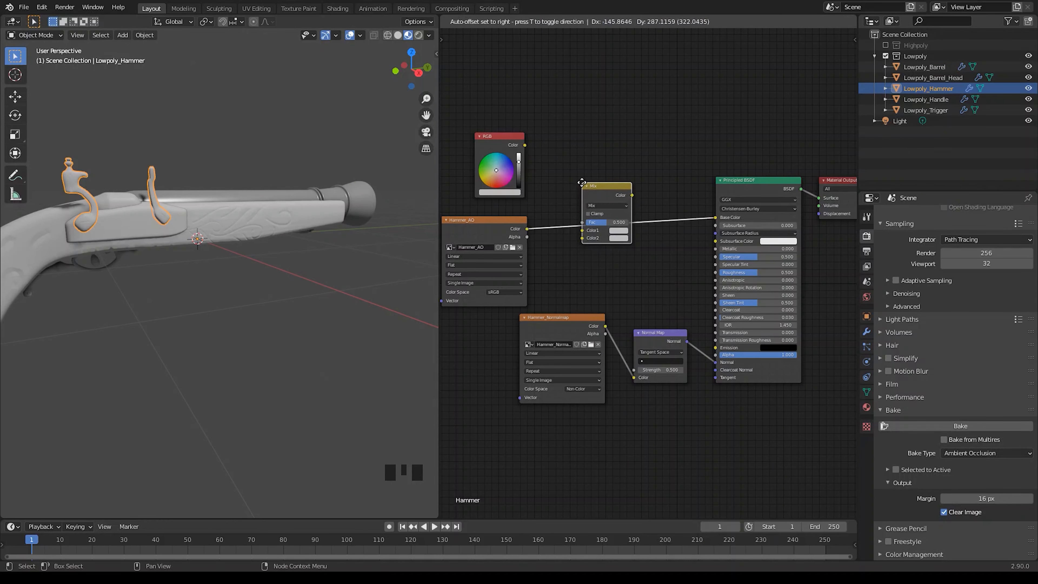
pyautogui.click(582, 182)
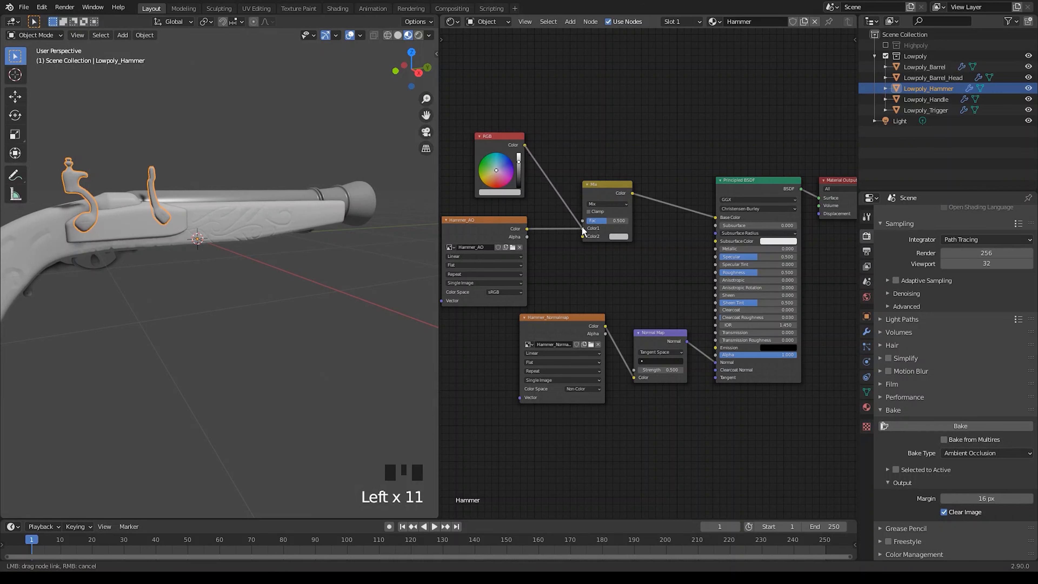
# - Darken the Hammer material's RGB color to black and set Metallic to about 0.34 and Roughness to about 0.33
pyautogui.moveTo(519, 162); pyautogui.dragTo(518, 172)
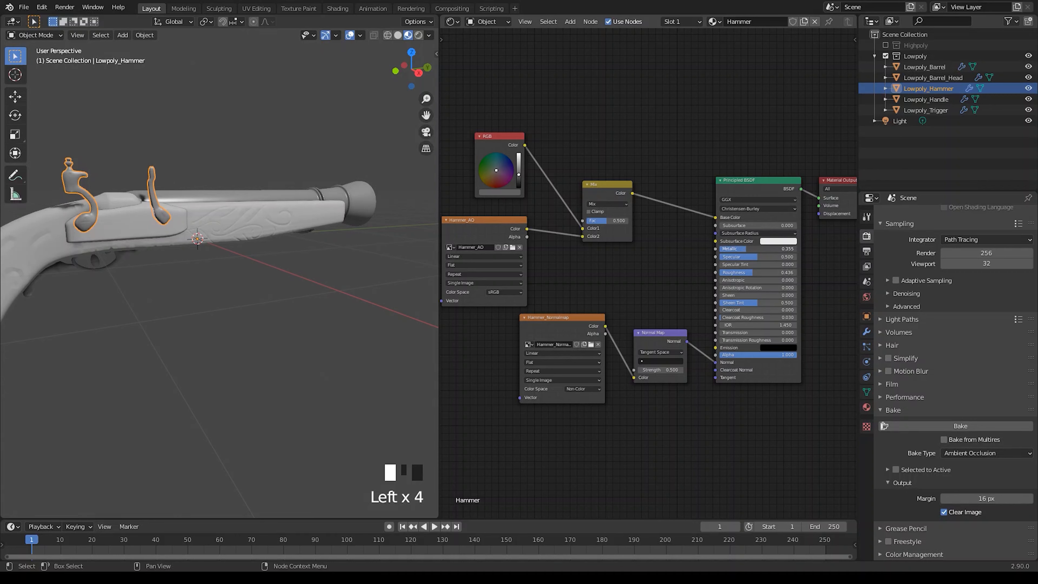
pyautogui.scroll(2, 297, 215)
pyautogui.moveTo(297, 216); pyautogui.dragTo(367, 215, button='middle')
pyautogui.moveTo(518, 174); pyautogui.dragTo(520, 191)
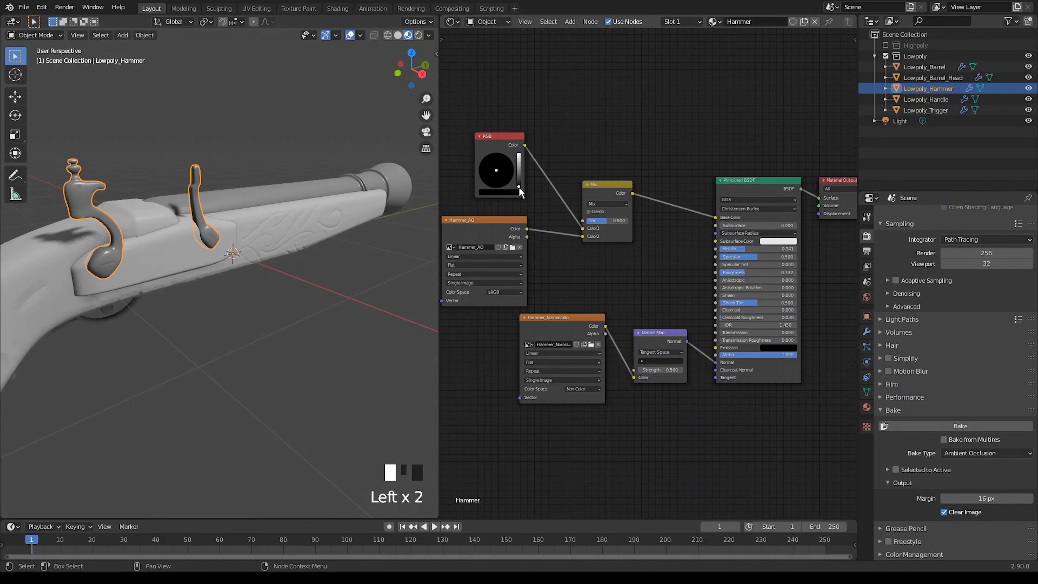
# - Set the Hammer material's MixRGB blending mode to Overlay and brighten the RGB color slightly
pyautogui.scroll(5, 611, 228)
pyautogui.click(601, 170)
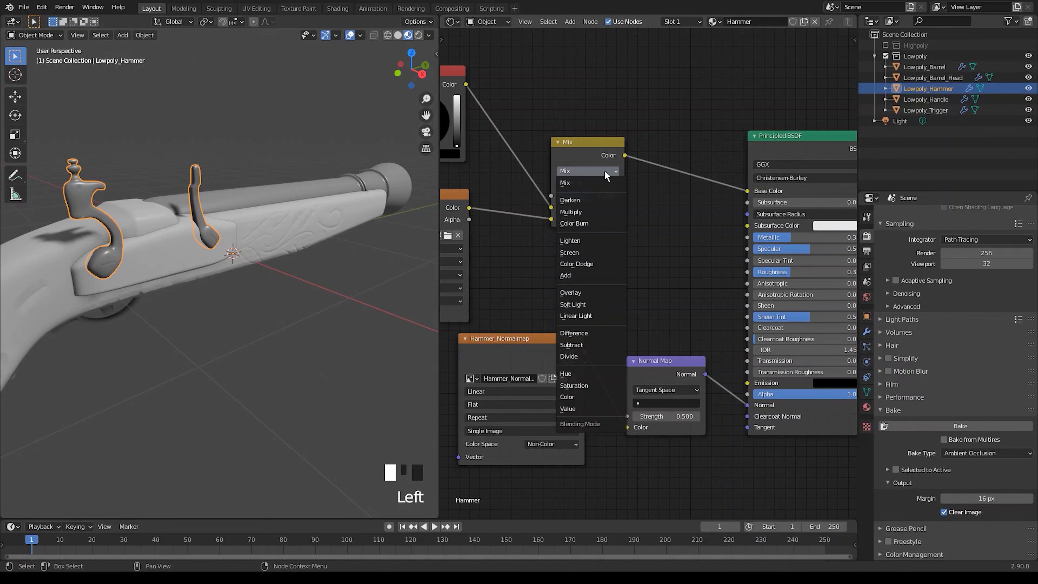
pyautogui.click(595, 292)
pyautogui.click(457, 144)
pyautogui.click(458, 137)
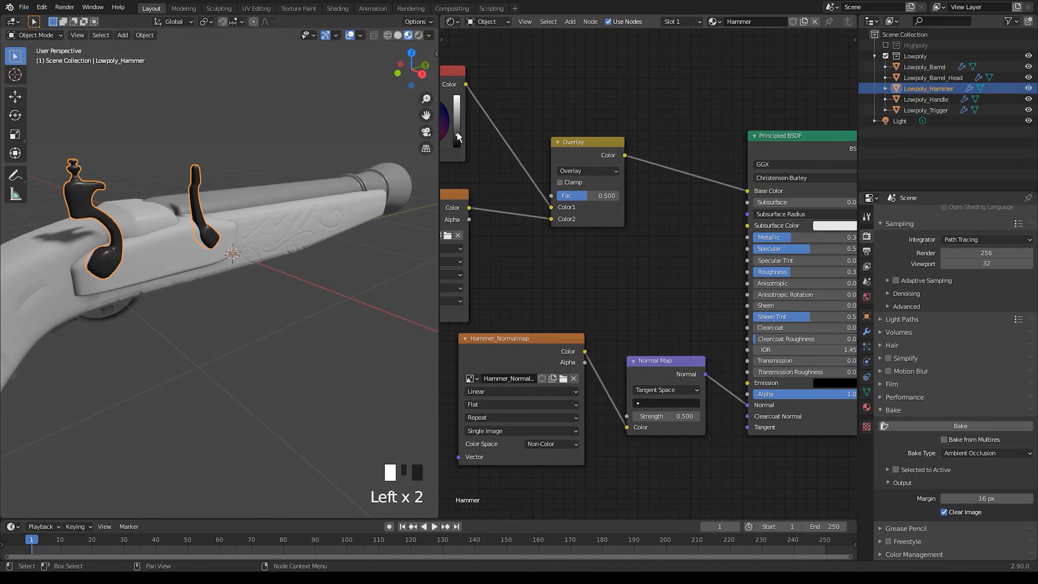
# - Brighten the Hammer material's RGB color further to a mid-dark grey
pyautogui.click(459, 127)
pyautogui.click(459, 124)
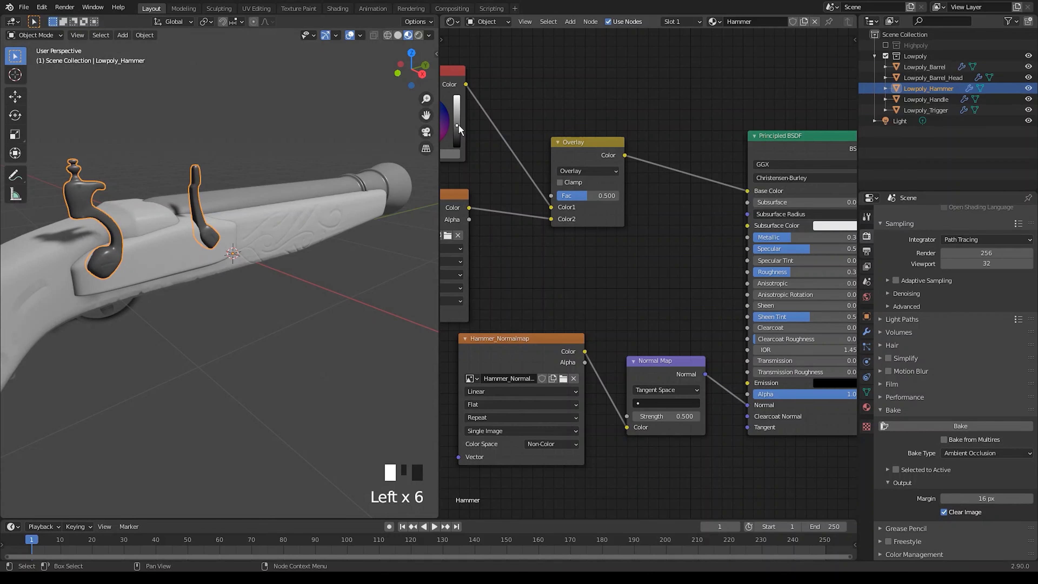
# - Select Lowpoly_Barrel, set its material's MixRGB blending mode to Overlay and brighten its RGB color slightly
pyautogui.click(379, 174)
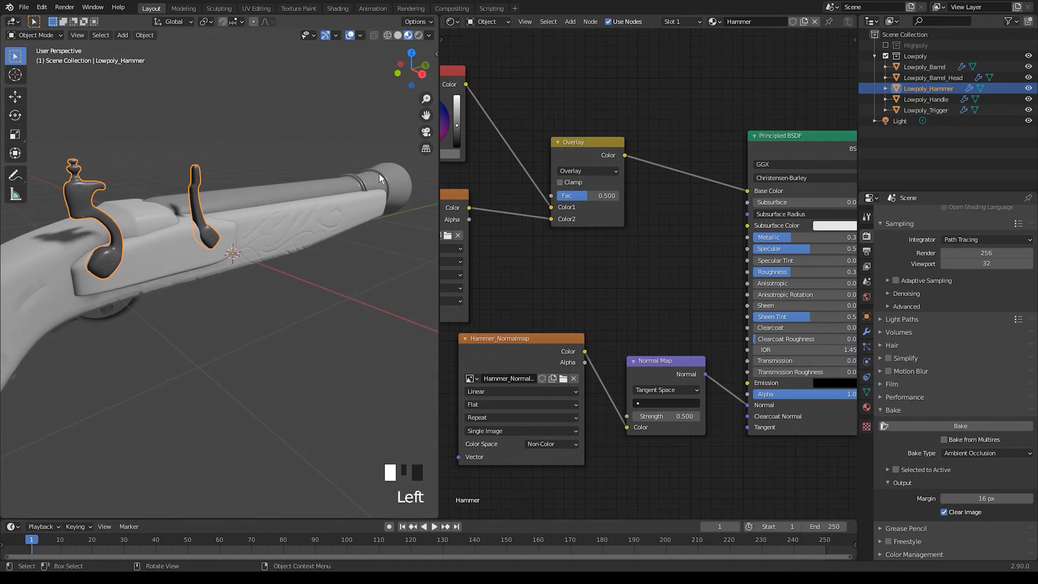
pyautogui.click(648, 204)
pyautogui.click(618, 325)
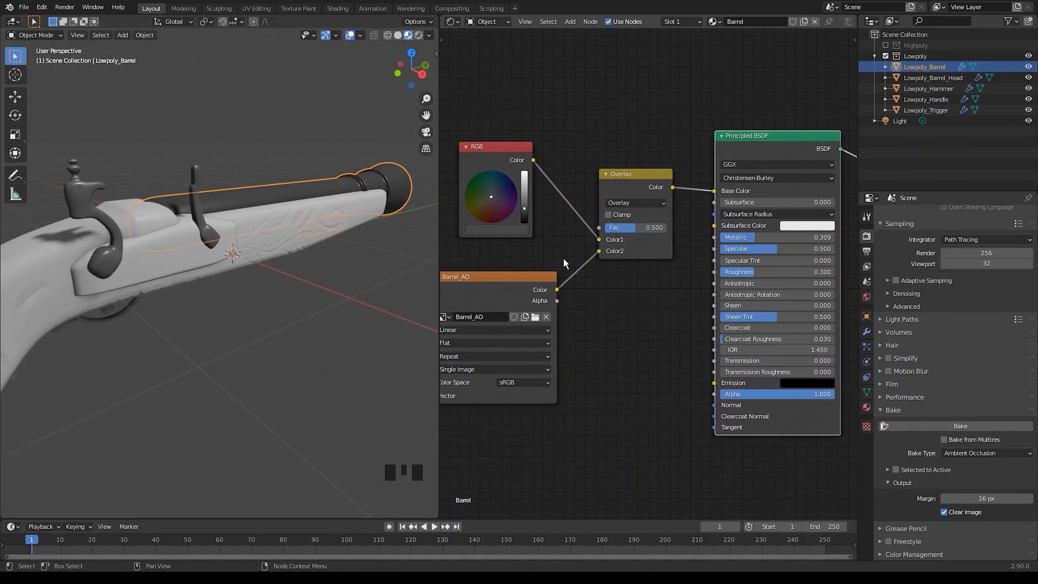
pyautogui.click(525, 207)
pyautogui.click(526, 205)
pyautogui.click(526, 203)
# - Select Lowpoly_Barrel_Head, move its Barrelhead_AO node aside and add an RGB node above it
pyautogui.moveTo(343, 223); pyautogui.dragTo(311, 229, button='middle')
pyautogui.scroll(-1, 306, 237)
pyautogui.click(206, 230)
pyautogui.scroll(-1, 501, 256)
pyautogui.moveTo(502, 256); pyautogui.dragTo(672, 271, button='middle')
pyautogui.moveTo(656, 190); pyautogui.dragTo(558, 204)
pyautogui.hotkey('shift', 'a')
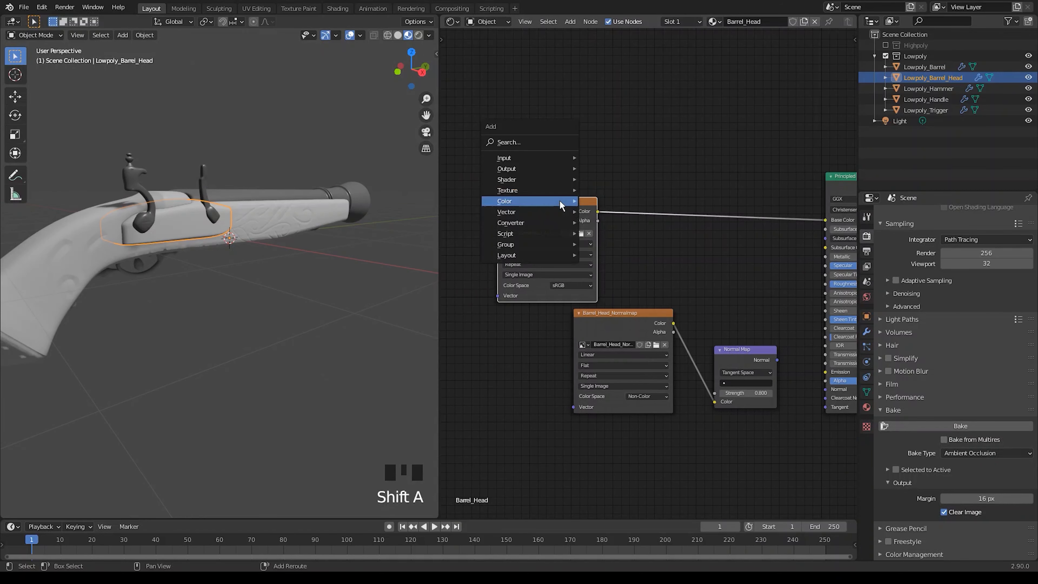
pyautogui.moveTo(533, 161)
pyautogui.click(604, 304)
pyautogui.click(536, 95)
# - Insert a MixRGB node before the Barrel_Head material's Base Color, with RGB feeding Color1 and Barrelhead_AO feeding Color2
pyautogui.hotkey('shift', 'a')
pyautogui.moveTo(609, 205)
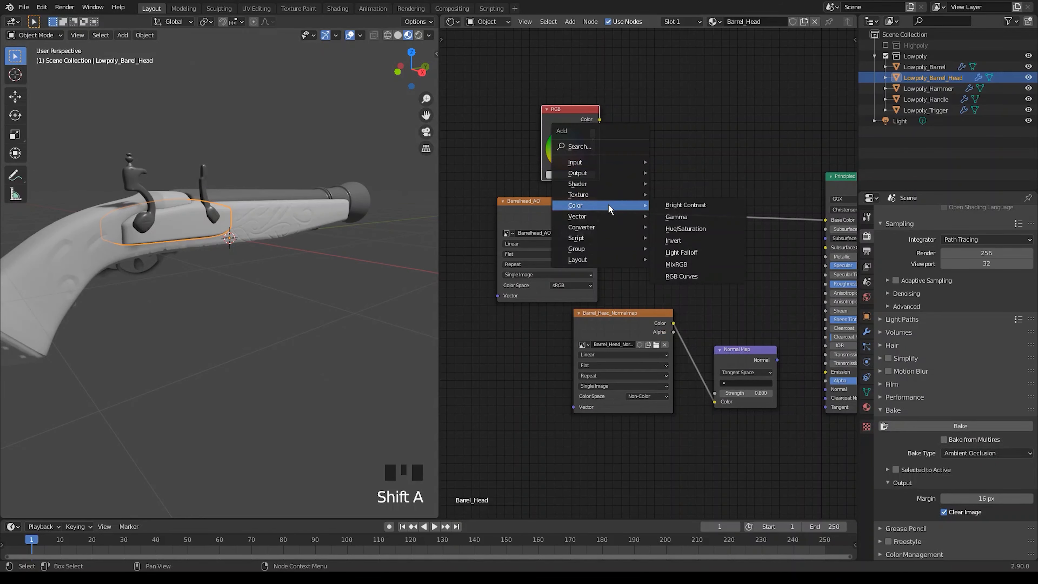
pyautogui.click(678, 251)
pyautogui.click(679, 165)
pyautogui.moveTo(624, 153); pyautogui.dragTo(678, 218)
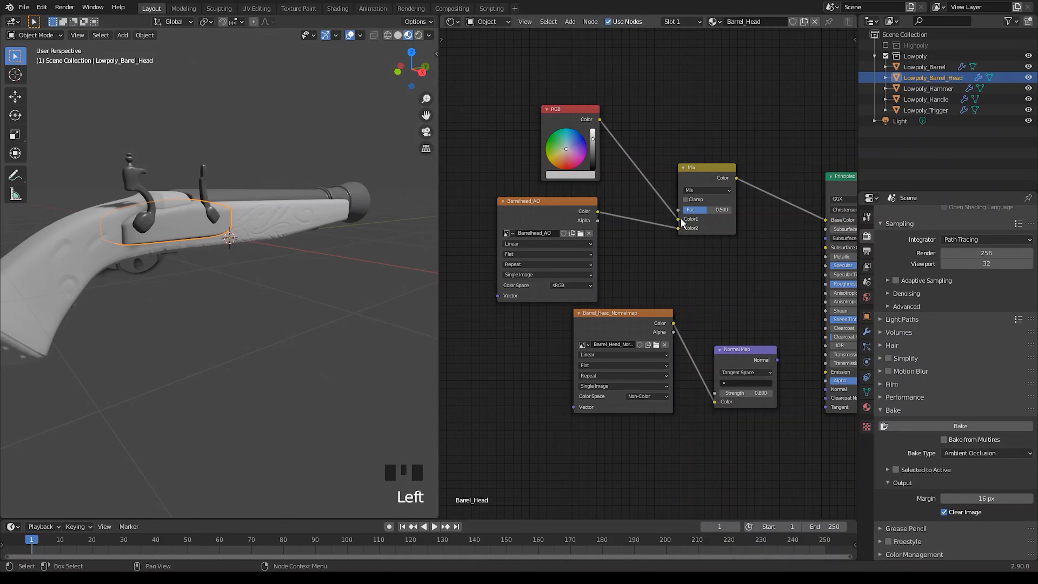
# - Set the Barrel_Head material's MixRGB blending mode to Overlay and darken the RGB color to dark grey
pyautogui.click(707, 190)
pyautogui.click(708, 292)
pyautogui.moveTo(593, 142); pyautogui.dragTo(593, 156)
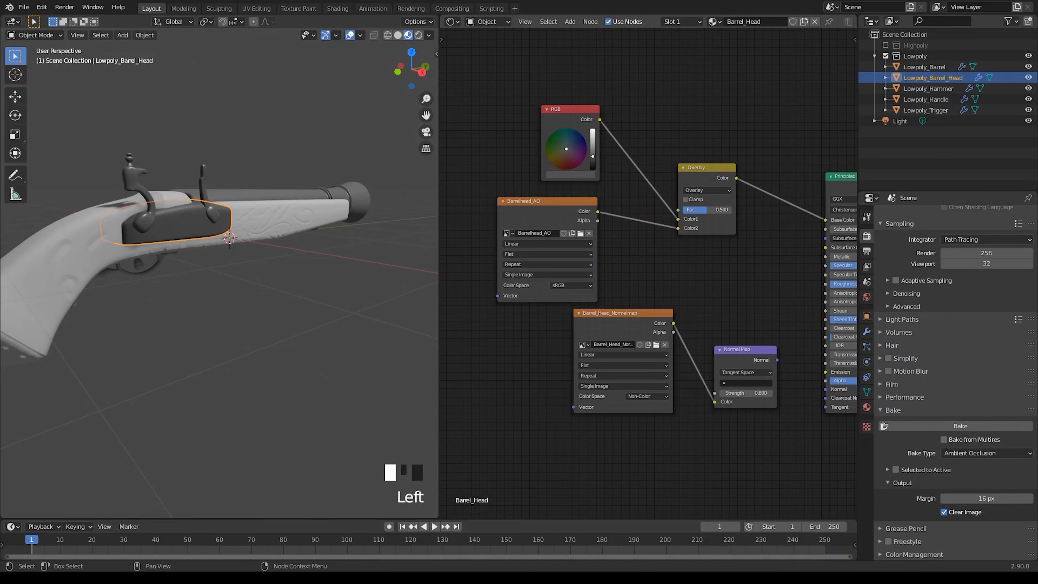
# - Connect the Barrel_Head material's Normal Map node to the Principled BSDF's Normal input
pyautogui.moveTo(229, 229); pyautogui.dragTo(248, 219, button='middle')
pyautogui.scroll(4, 222, 174)
pyautogui.click(247, 218)
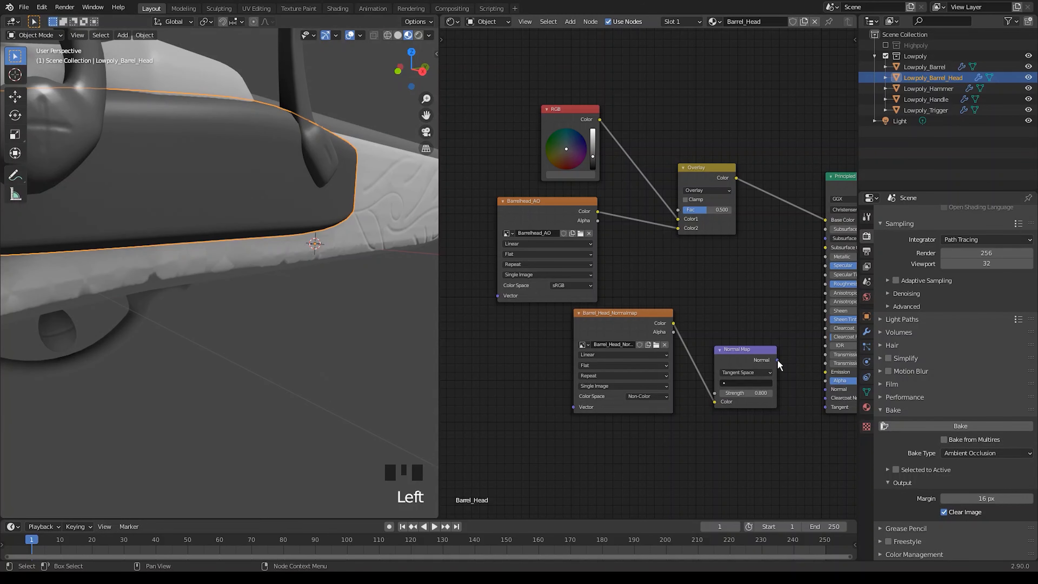
pyautogui.moveTo(347, 273); pyautogui.dragTo(273, 262, button='middle')
pyautogui.scroll(-3, 208, 289)
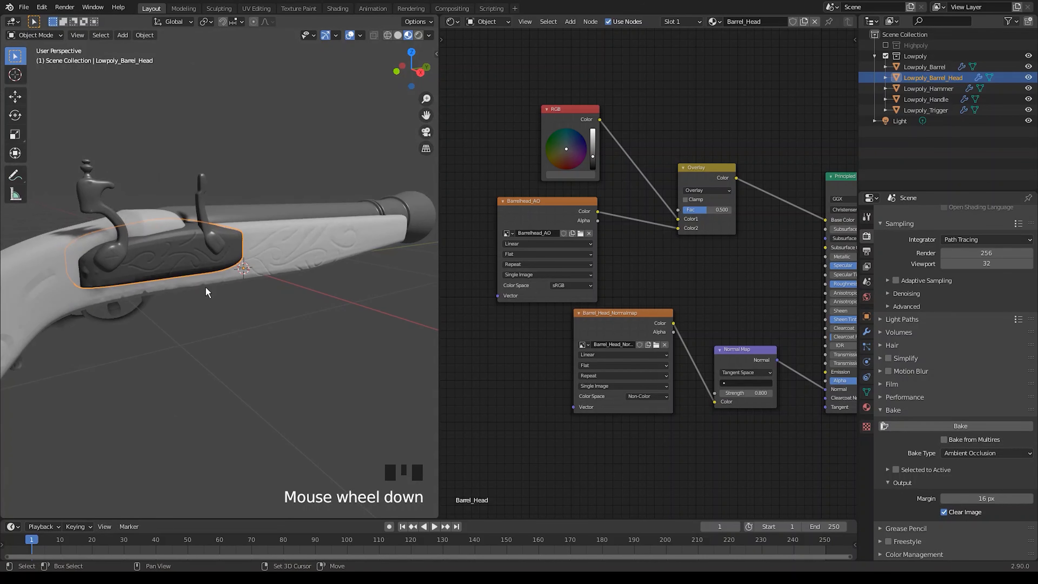
# - Select Lowpoly_Hammer and copy the RGB and Overlay nodes from its material
pyautogui.moveTo(208, 289)
pyautogui.keyDown('shift'); pyautogui.mouseDown(button='middle')
pyautogui.moveTo(251, 267)
pyautogui.moveTo(203, 268)
pyautogui.moveTo(232, 273)
pyautogui.moveTo(149, 221)
pyautogui.mouseUp(button='middle'); pyautogui.keyUp('shift')
pyautogui.click(240, 284)
pyautogui.scroll(-3, 202, 264)
pyautogui.scroll(3, 232, 273)
pyautogui.click(118, 245)
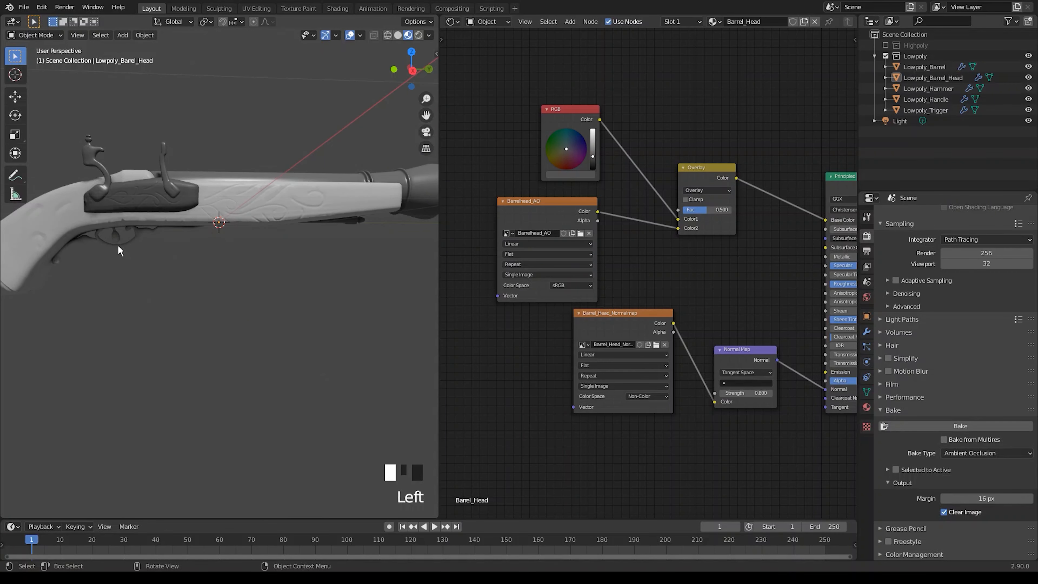
pyautogui.moveTo(633, 210); pyautogui.dragTo(513, 237)
pyautogui.click(177, 195)
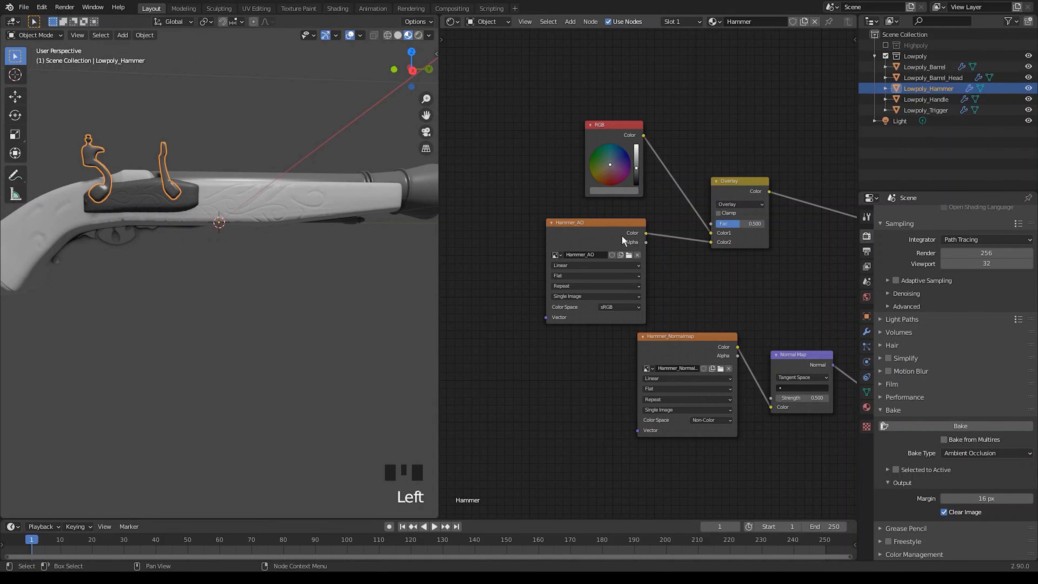
pyautogui.moveTo(511, 84); pyautogui.dragTo(721, 192)
pyautogui.hotkey('ctrl', 'z')
pyautogui.hotkey('ctrl', 'c')
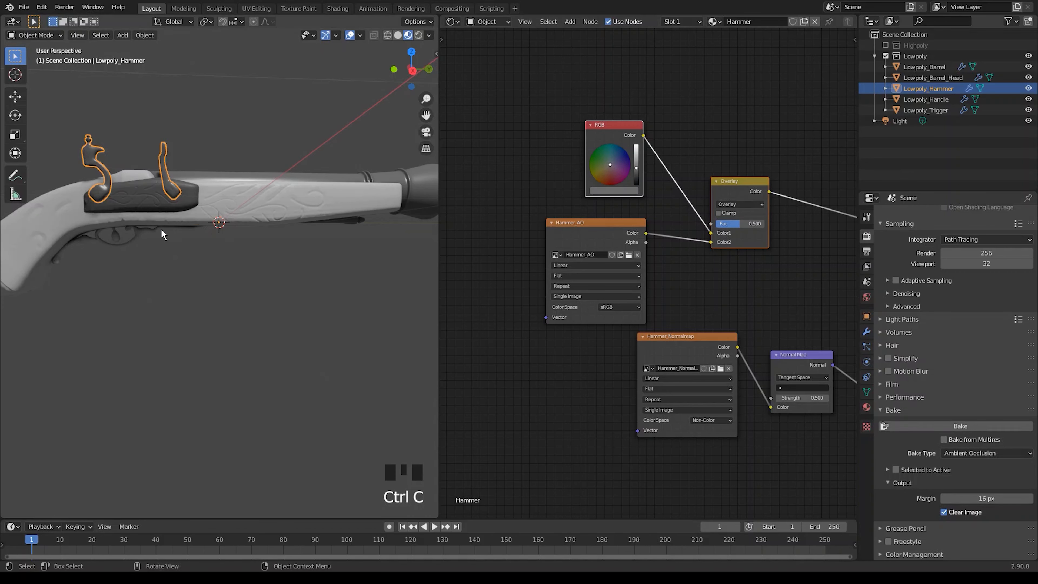
# - Paste the nodes into Lowpoly_Trigger's material, feeding Trigger_AO into Color2 and the Overlay output into Base Color
pyautogui.click(162, 234)
pyautogui.hotkey('ctrl', 'v')
pyautogui.moveTo(512, 122); pyautogui.dragTo(526, 140)
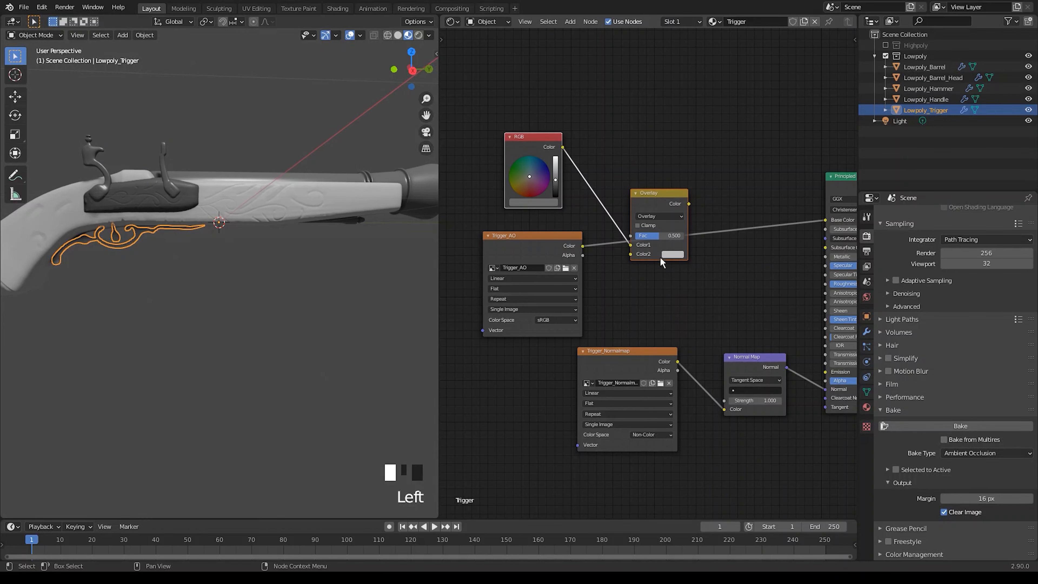
pyautogui.moveTo(689, 204); pyautogui.dragTo(825, 220)
pyautogui.moveTo(583, 246); pyautogui.dragTo(631, 254)
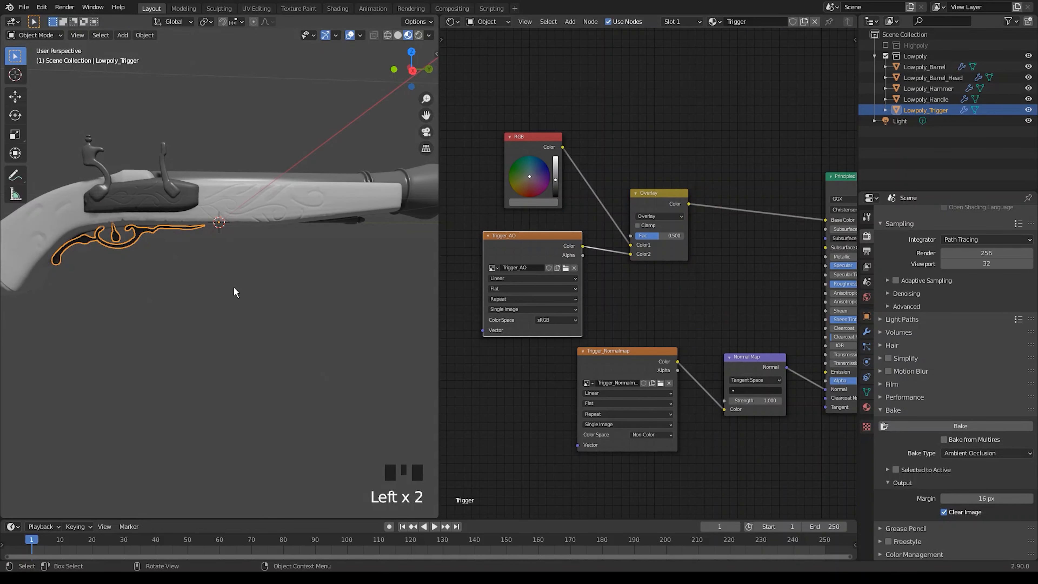
# - Brighten the Trigger material's RGB color slightly and set its Roughness to about 0.195
pyautogui.moveTo(234, 292); pyautogui.dragTo(229, 286, button='middle')
pyautogui.moveTo(229, 286)
pyautogui.mouseDown(button='middle')
pyautogui.moveTo(257, 274)
pyautogui.moveTo(220, 271)
pyautogui.mouseUp(button='middle')
pyautogui.moveTo(555, 180); pyautogui.dragTo(555, 173)
pyautogui.moveTo(745, 287); pyautogui.dragTo(658, 297, button='middle')
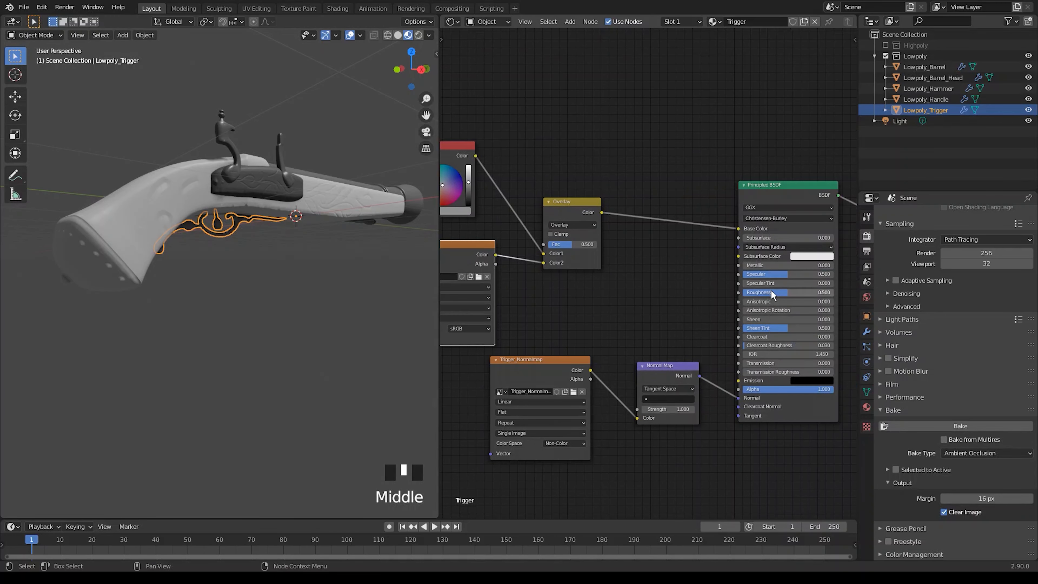
pyautogui.moveTo(772, 292); pyautogui.dragTo(744, 292)
# - Select Lowpoly_Handle and open the Texture Paint workspace for it
pyautogui.click(281, 238)
pyautogui.scroll(8, 265, 242)
pyautogui.scroll(-1, 261, 246)
pyautogui.scroll(-2, 262, 250)
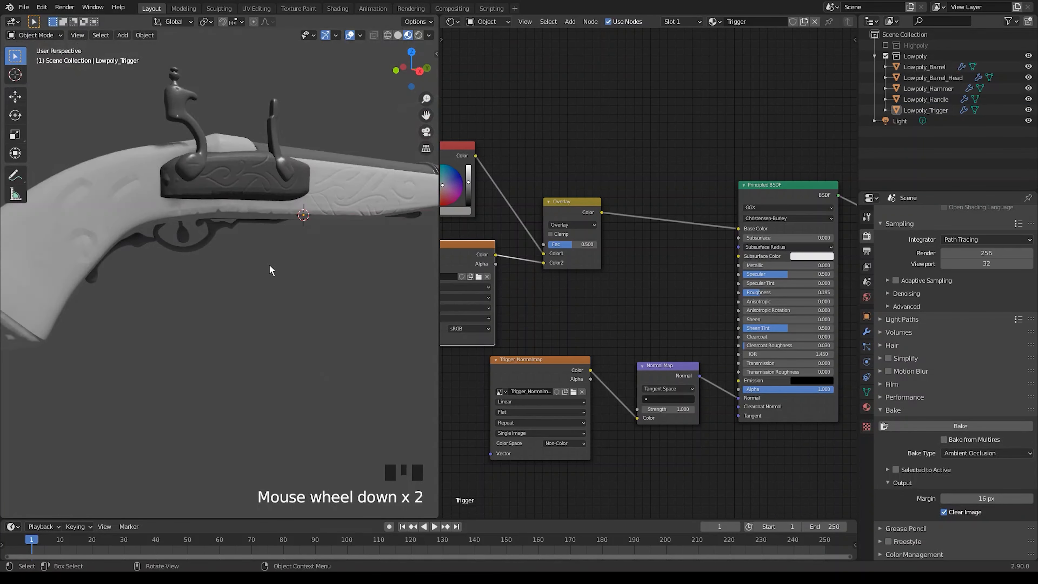
pyautogui.moveTo(273, 287); pyautogui.dragTo(230, 270, button='middle')
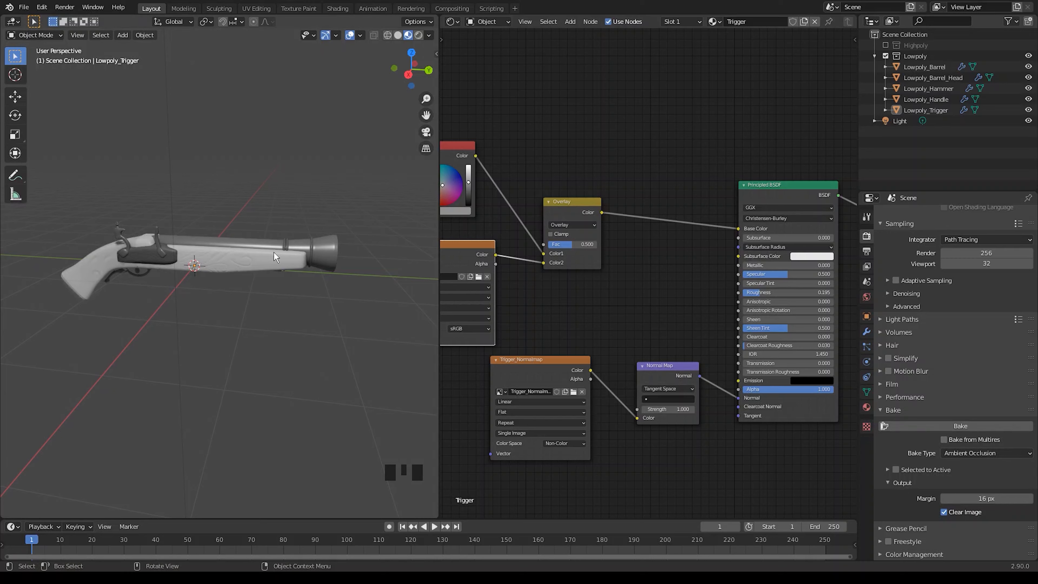
pyautogui.click(229, 268)
pyautogui.click(306, 9)
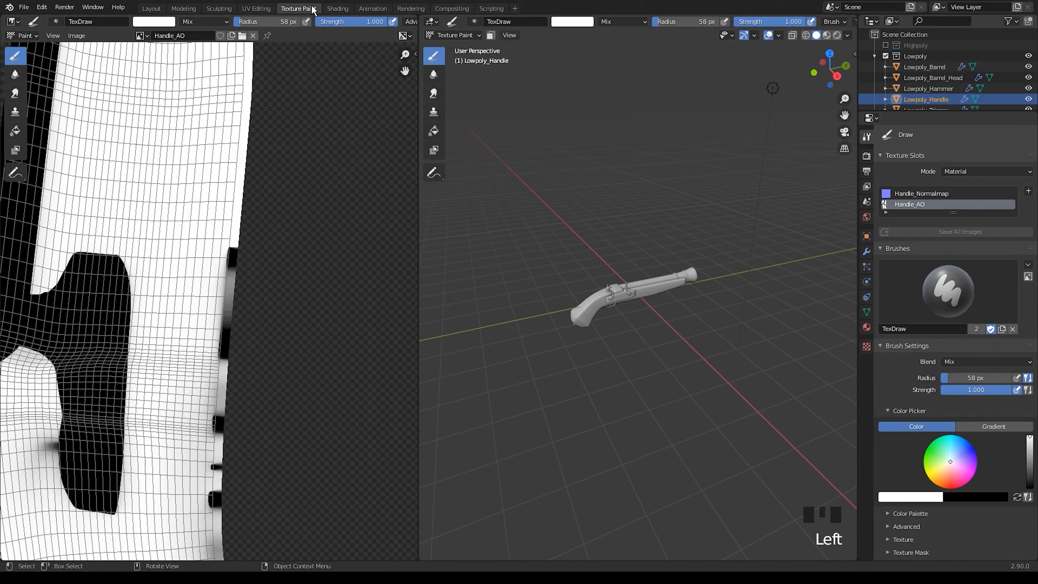
# - Hide the barrel, barrel head, hammer and trigger so that only Lowpoly_Handle is shown for painting
pyautogui.scroll(-6, 271, 301)
pyautogui.moveTo(645, 305)
pyautogui.mouseDown(button='middle')
pyautogui.moveTo(607, 278)
pyautogui.moveTo(621, 262)
pyautogui.mouseUp(button='middle')
pyautogui.scroll(6, 608, 278)
pyautogui.scroll(-2, 621, 262)
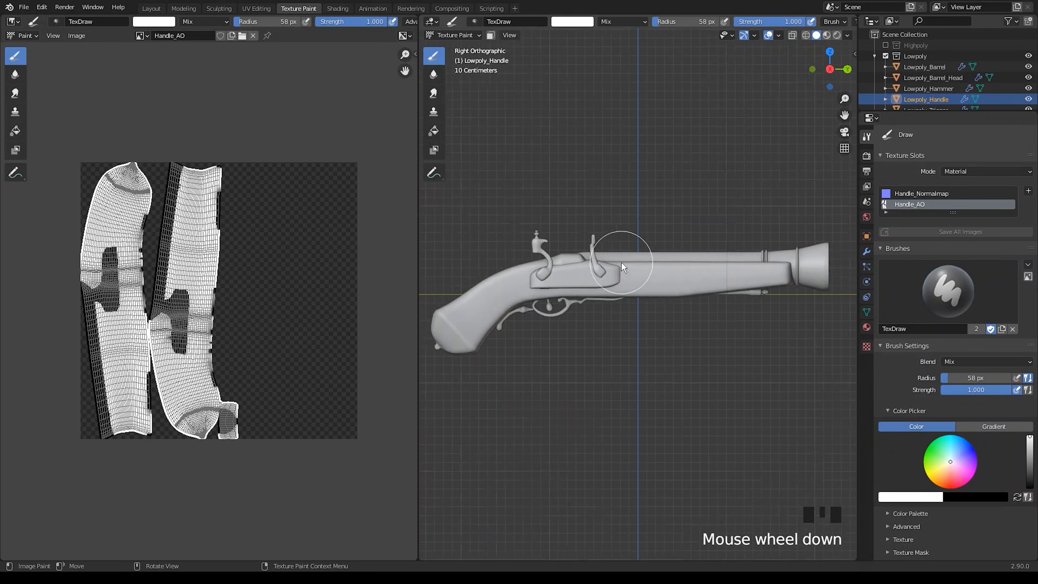
pyautogui.click(1028, 88)
pyautogui.click(1028, 77)
pyautogui.click(1028, 67)
pyautogui.click(1028, 56)
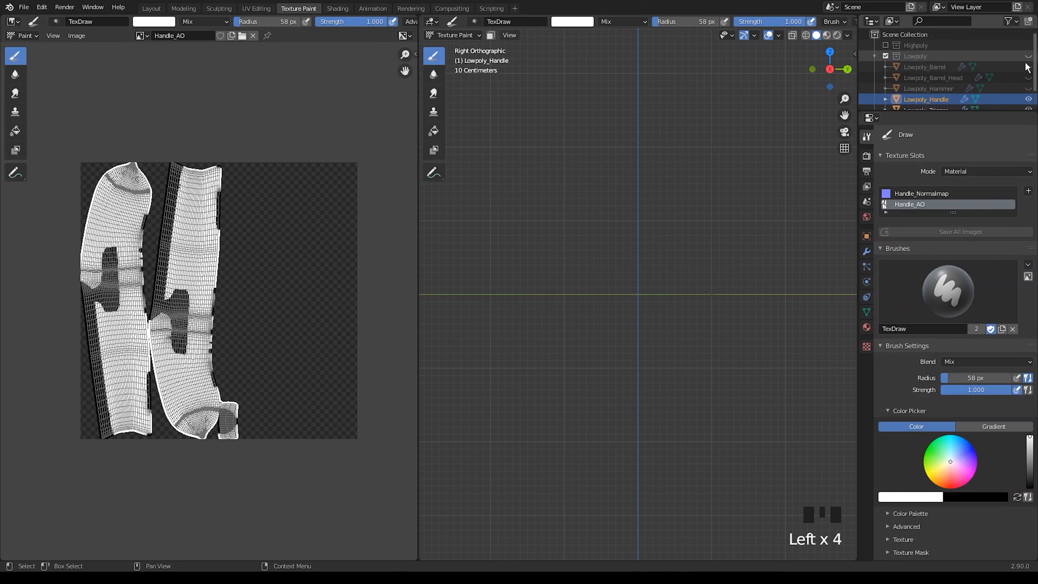
pyautogui.scroll(-2, 1028, 82)
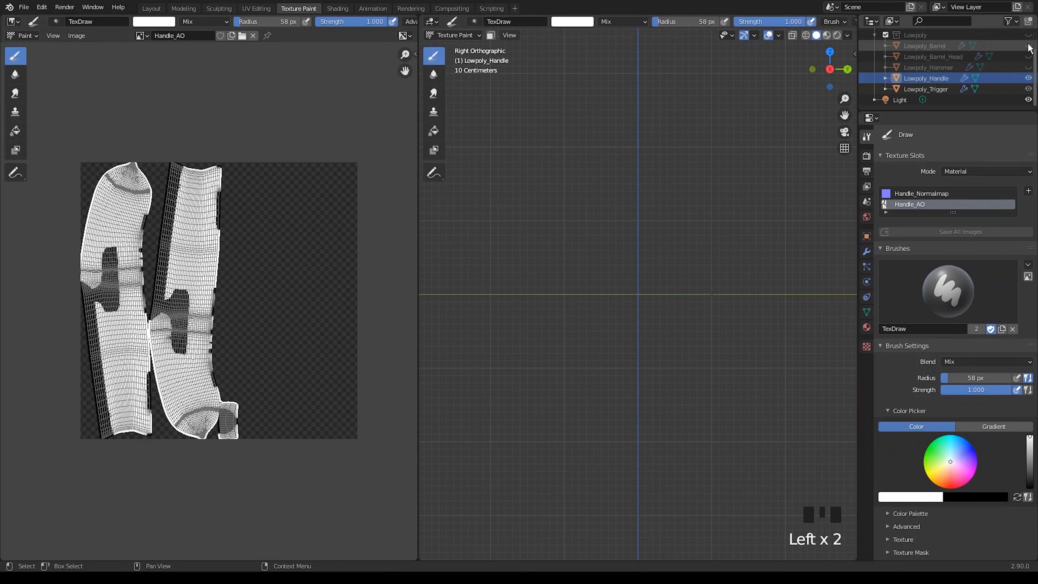
pyautogui.click(1028, 35)
pyautogui.click(1028, 88)
pyautogui.moveTo(619, 293); pyautogui.dragTo(637, 308, button='middle')
pyautogui.scroll(-3, 637, 308)
# - Pick a light orange brush color, then undo it together with the hiding of the other parts
pyautogui.click(939, 474)
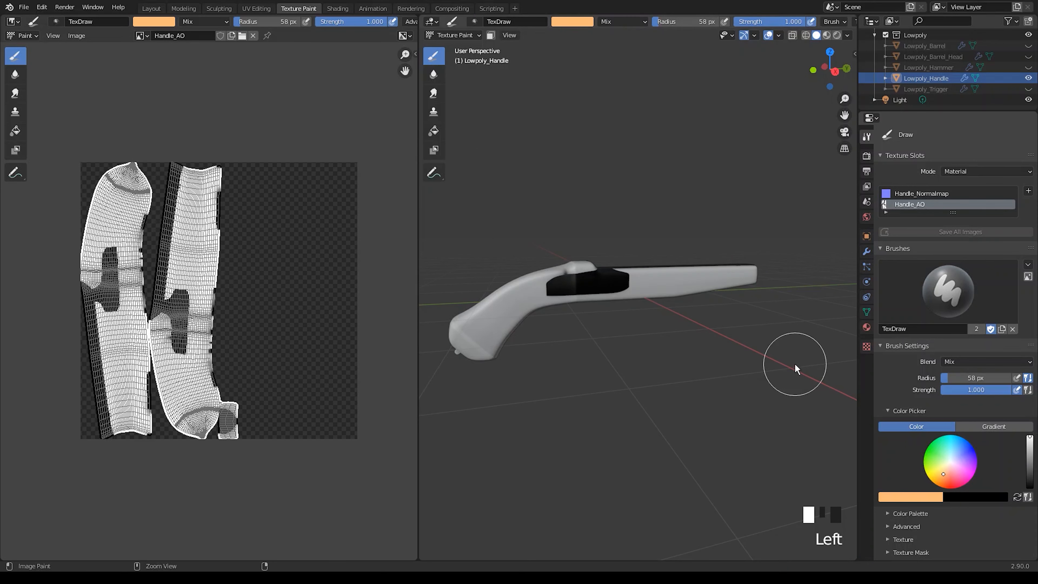
pyautogui.hotkey('ctrl', 'z')
pyautogui.press('Tab')
pyautogui.press('Tab')
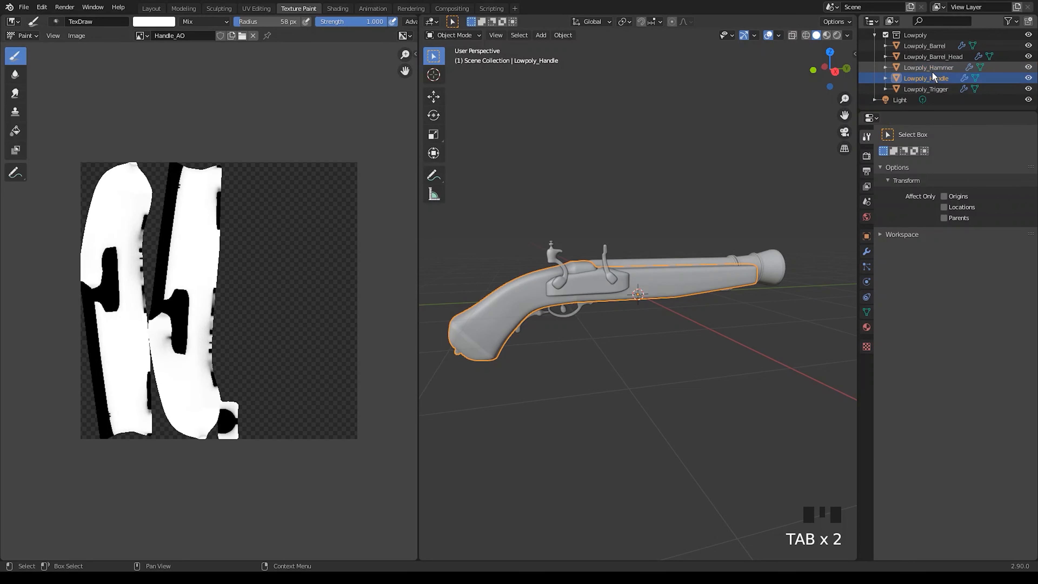
# - Select Lowpoly_Handle and put it back into Texture Paint mode
pyautogui.click(926, 78)
pyautogui.click(453, 35)
pyautogui.click(453, 109)
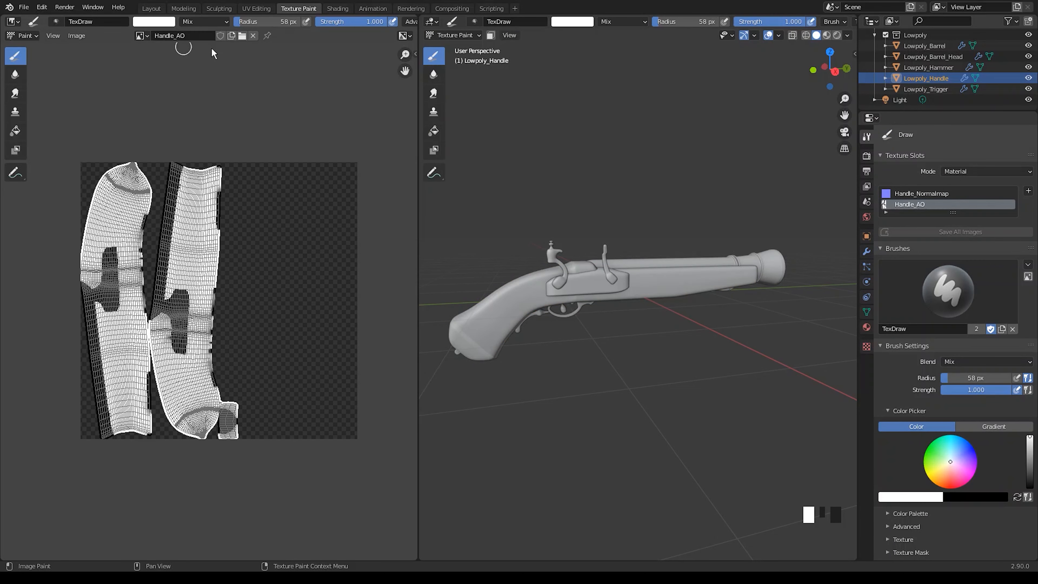
# - Create a blank 2048 × 2048 px image named Handle_BaseColor in the image editor
pyautogui.click(232, 36)
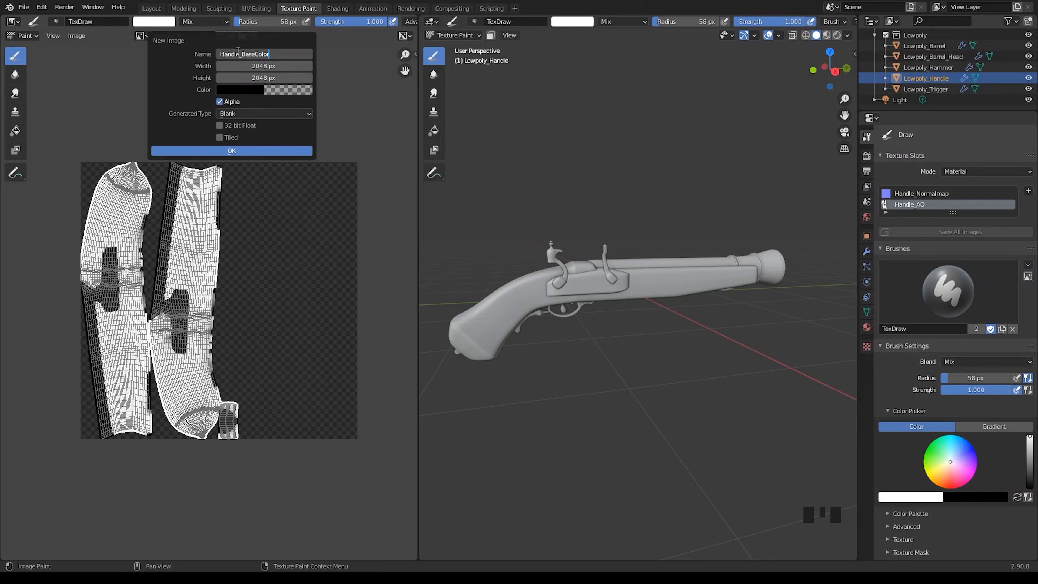
pyautogui.press('Return')
pyautogui.click(183, 150)
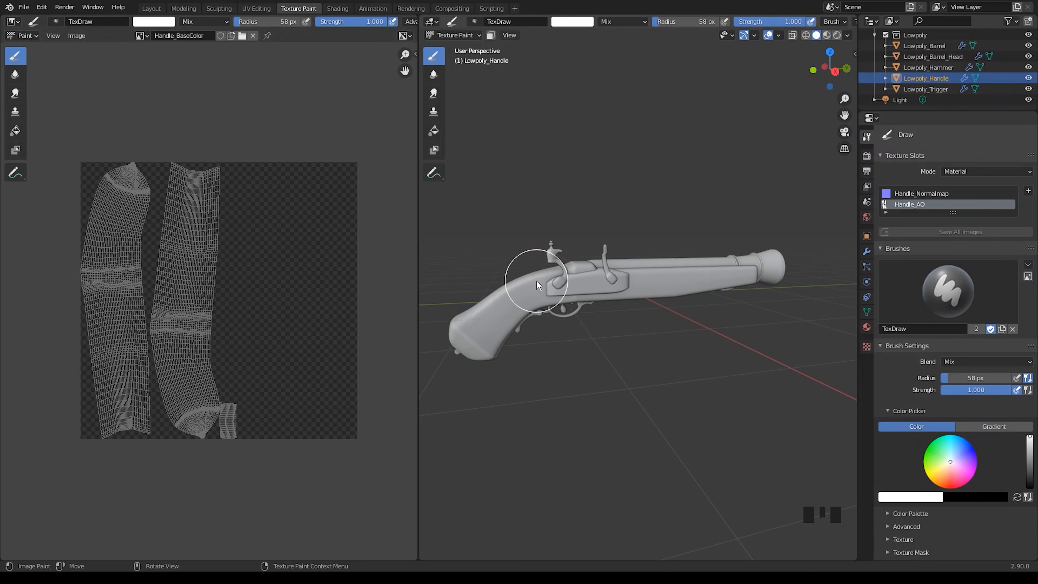
# - Choose the Fill tool and set its color to a dark brown
pyautogui.click(436, 139)
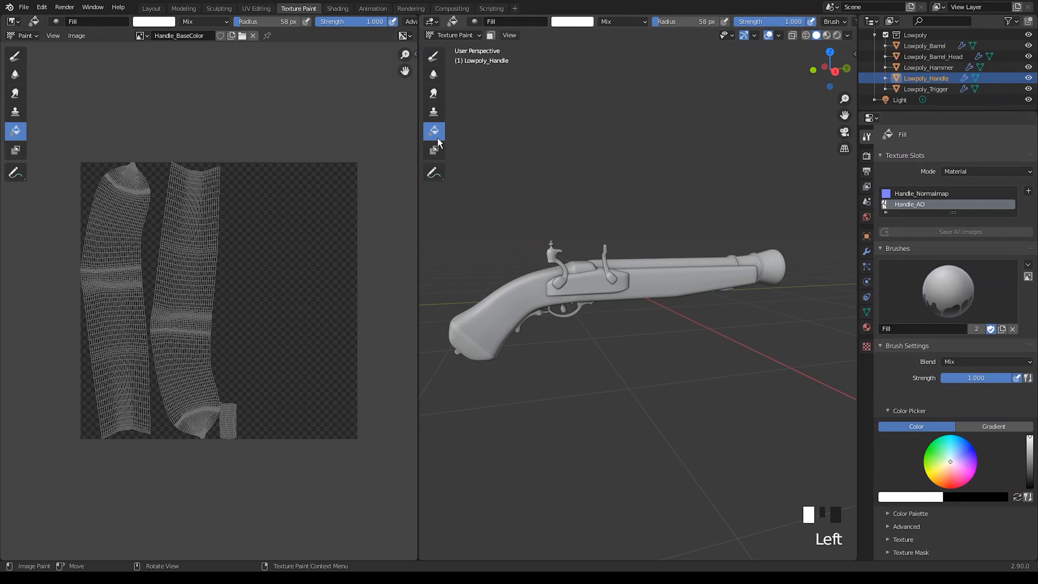
pyautogui.scroll(-1, 946, 465)
pyautogui.click(944, 465)
pyautogui.click(919, 486)
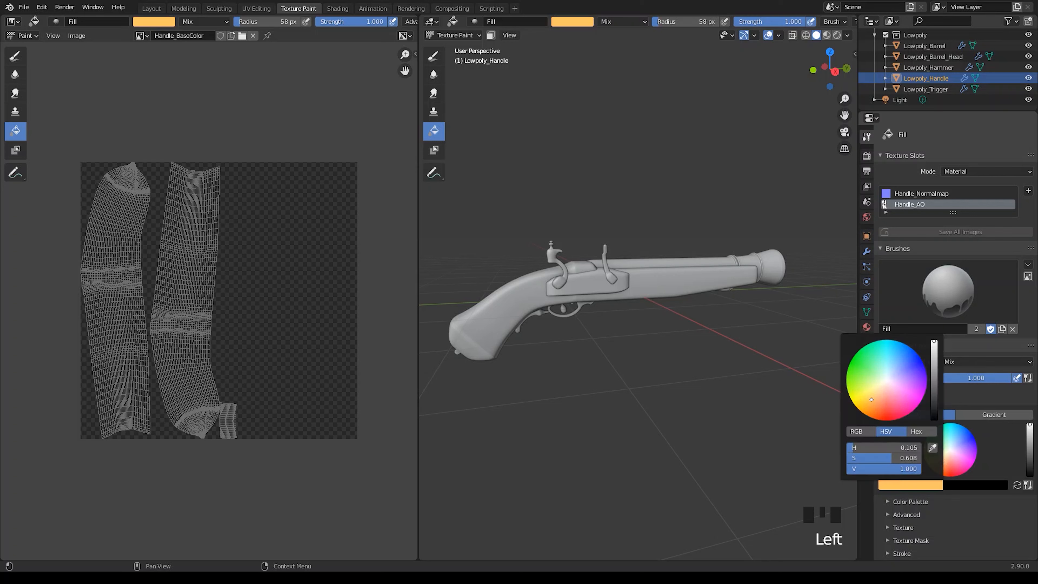
pyautogui.moveTo(933, 372); pyautogui.dragTo(933, 390)
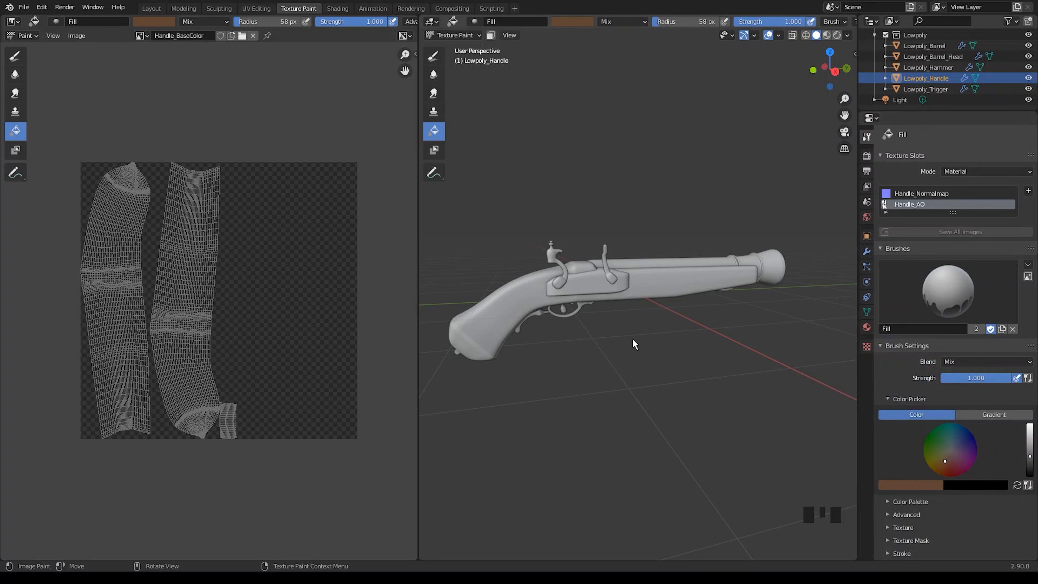
# - Fill Lowpoly_Handle with the brown color, then undo the fill and the step before it
pyautogui.click(659, 293)
pyautogui.moveTo(627, 331); pyautogui.dragTo(620, 301, button='middle')
pyautogui.scroll(4, 568, 318)
pyautogui.scroll(-1, 619, 301)
pyautogui.hotkey('ctrl', 'z')
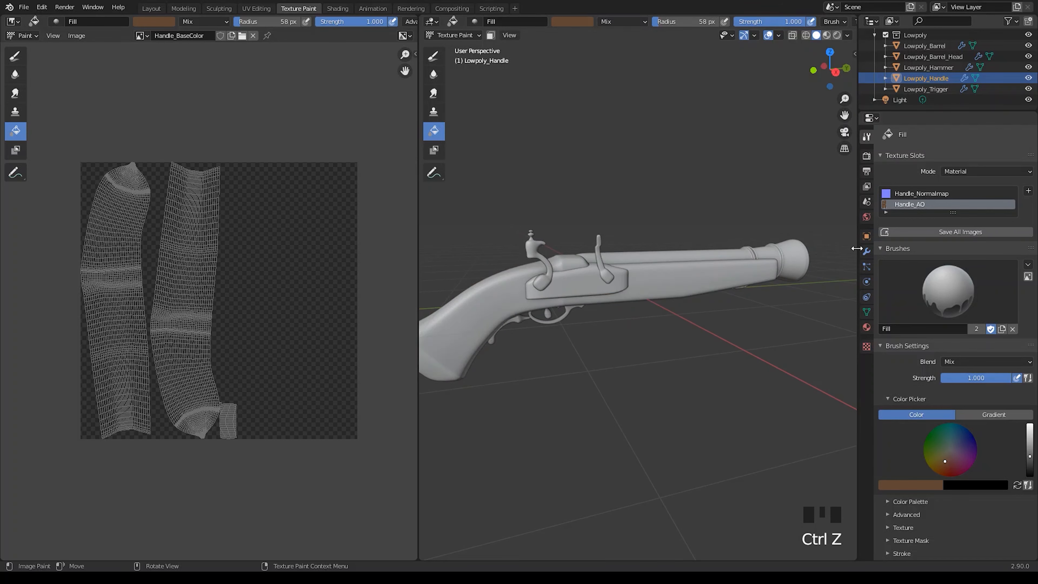
pyautogui.hotkey('ctrl', 'z')
# - Look for the base color texture among the existing images and create a new blank 2048 × 2048 px image named Handle_Basecolor
pyautogui.click(146, 34)
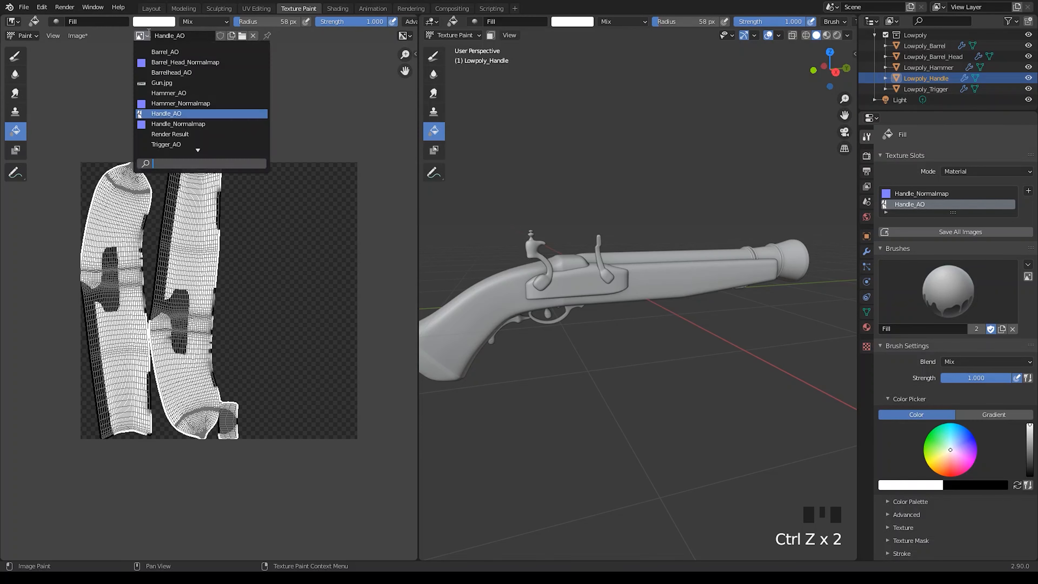
pyautogui.scroll(-3, 215, 123)
pyautogui.scroll(10, 216, 123)
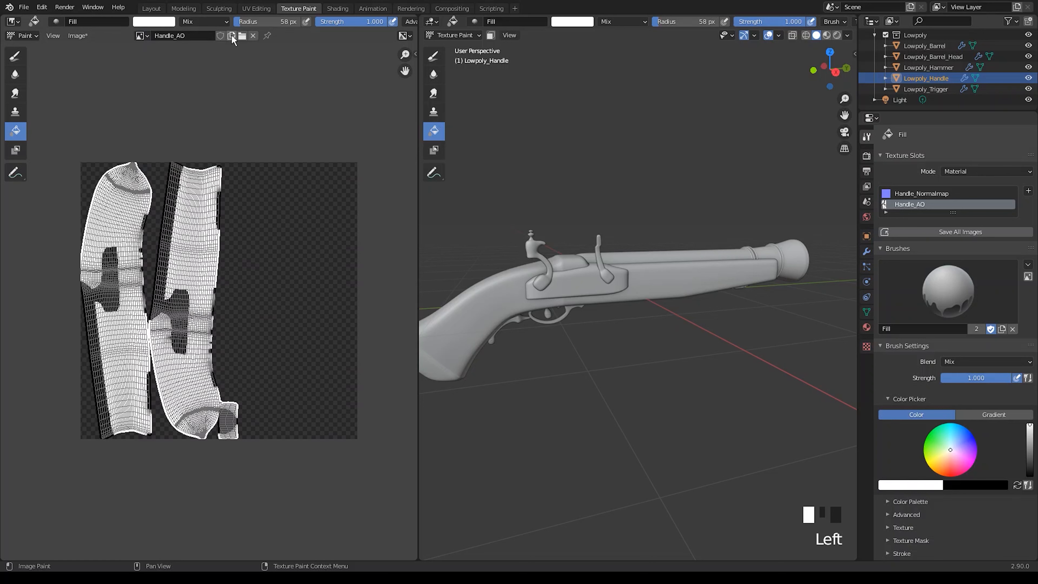
pyautogui.click(231, 36)
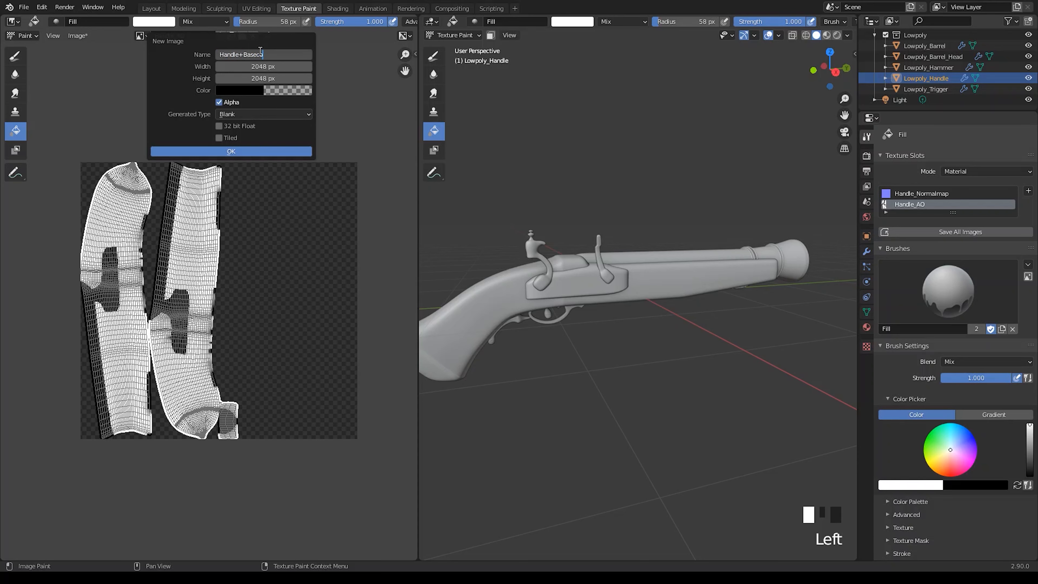
pyautogui.press('Left')
pyautogui.press('Left')
pyautogui.press('Left')
pyautogui.press('Left')
pyautogui.press('Left')
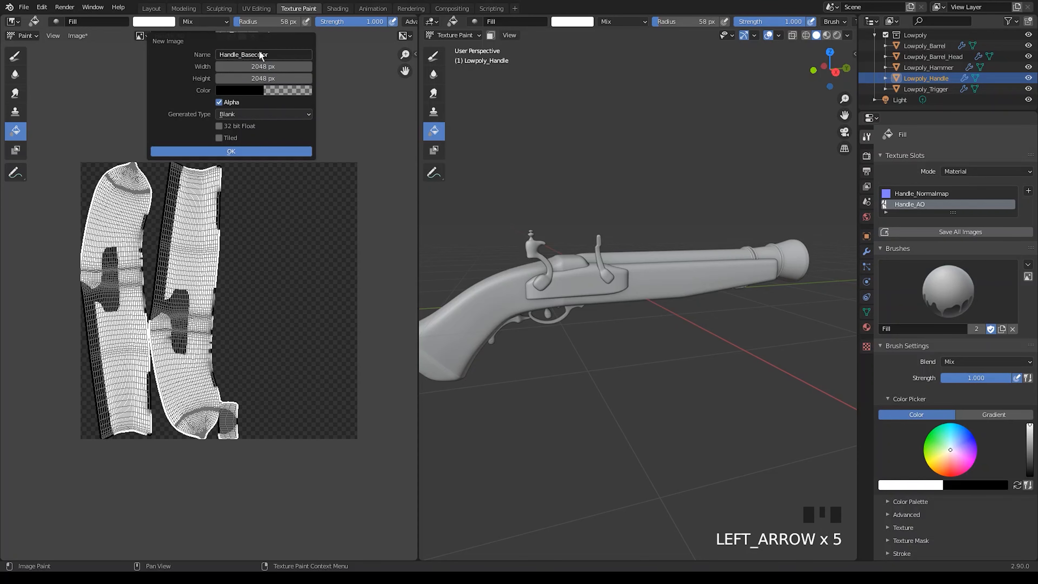
pyautogui.click(263, 151)
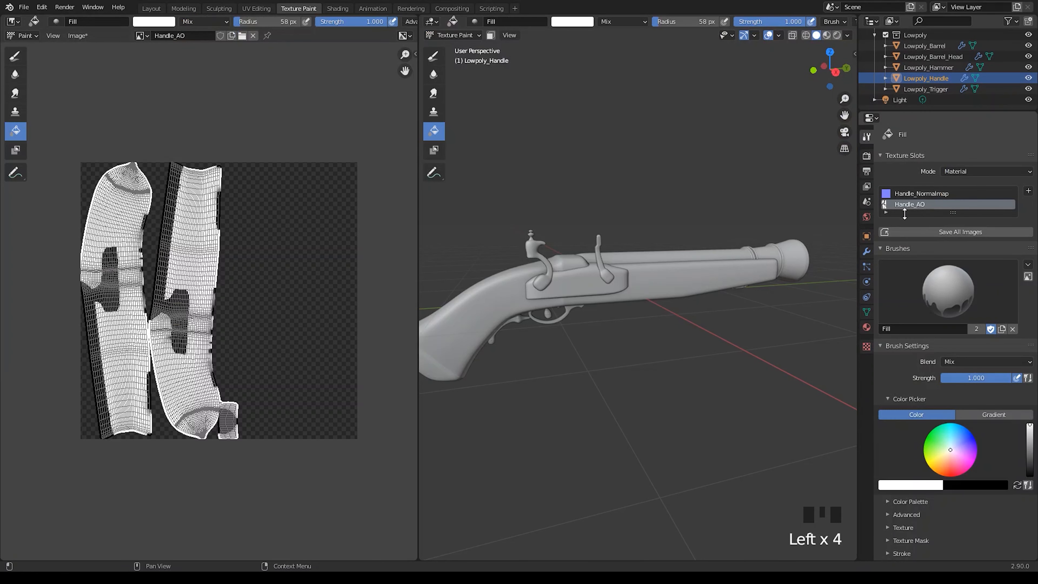
# - Enlarge the texture slot list and display Handle_Basecolor in the image editor
pyautogui.moveTo(952, 212); pyautogui.dragTo(946, 253)
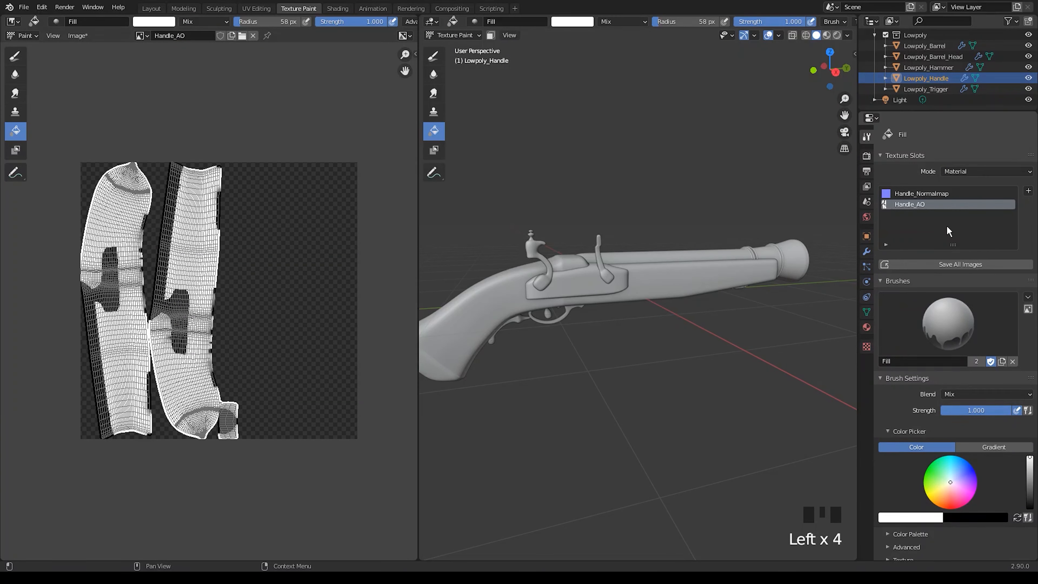
pyautogui.click(141, 35)
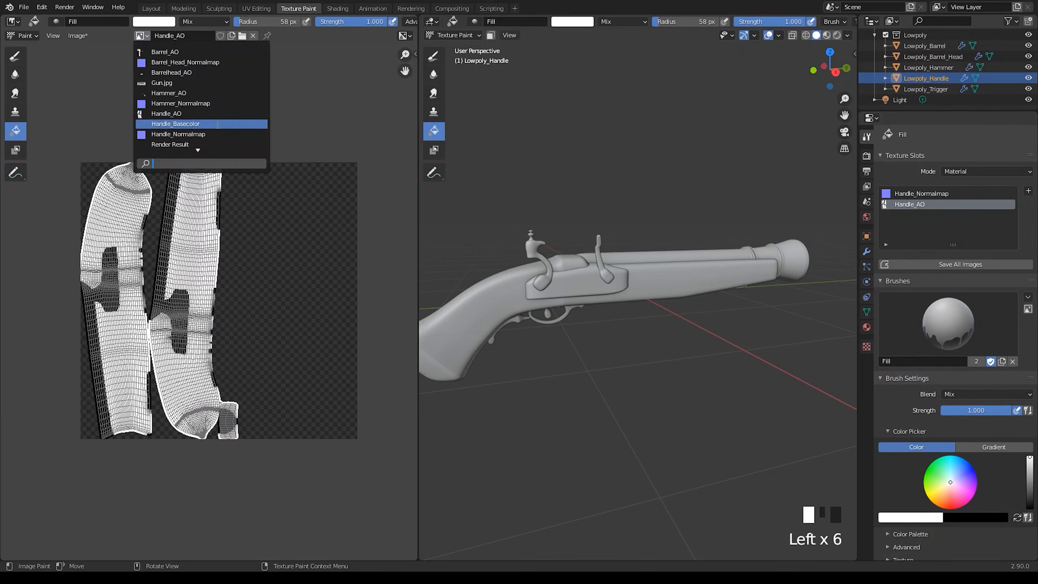
pyautogui.click(175, 124)
pyautogui.click(1028, 190)
pyautogui.click(886, 245)
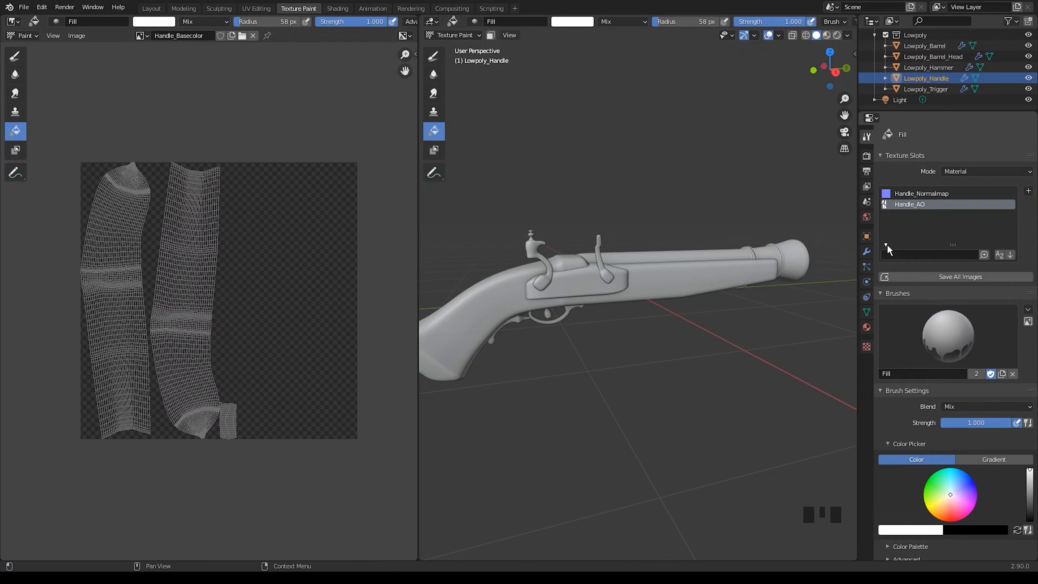
pyautogui.click(886, 245)
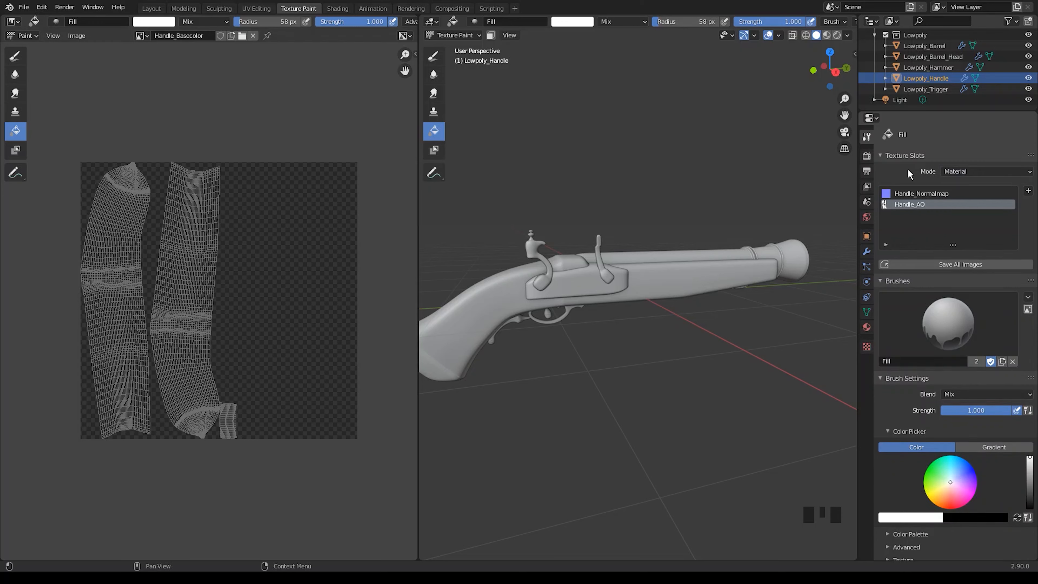
# - Check the handle's material nodes, then show Handle_Basecolor in the Texture Paint image editor again
pyautogui.click(151, 8)
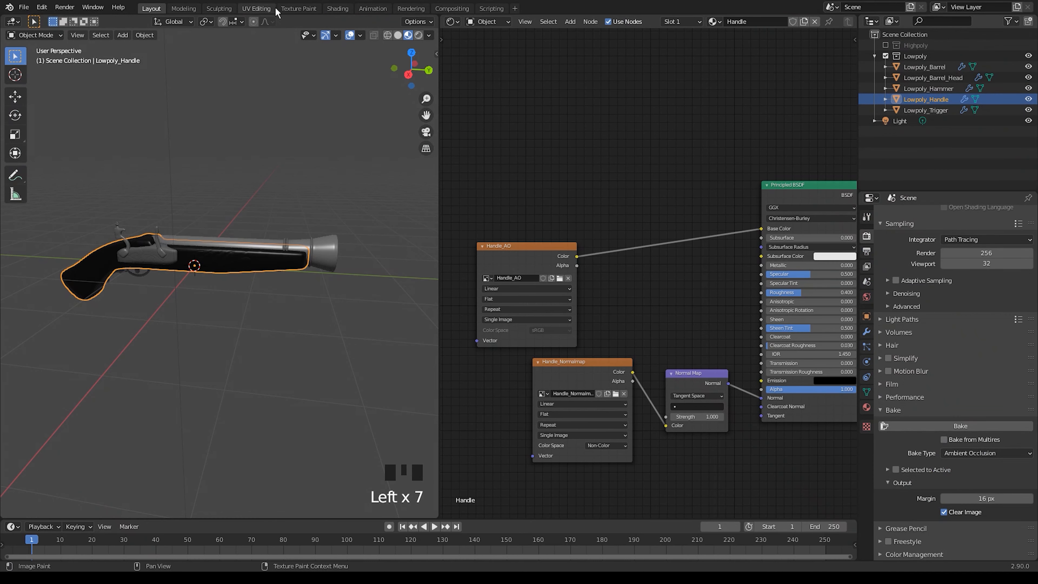
pyautogui.click(298, 9)
pyautogui.click(141, 36)
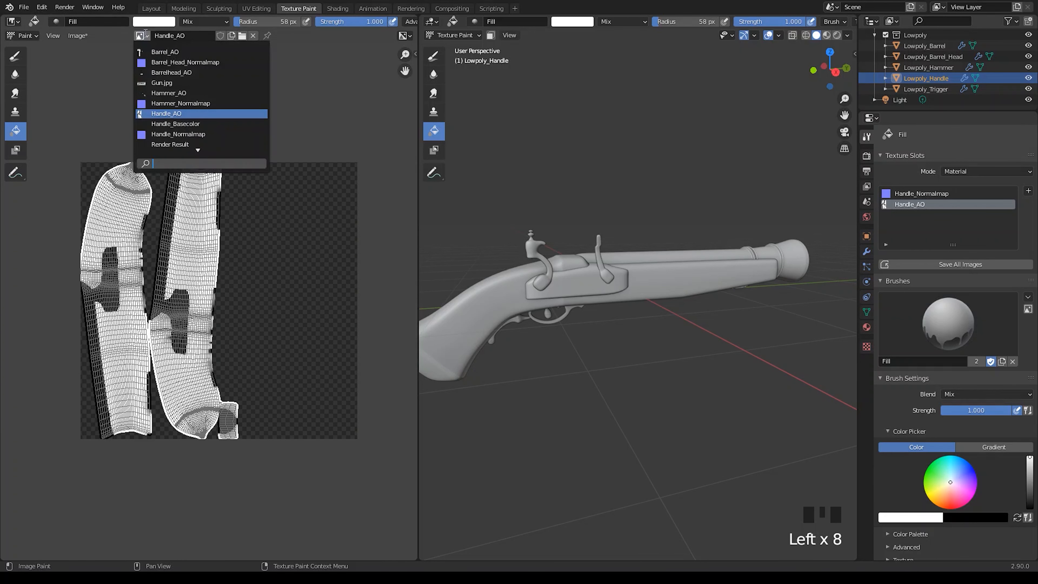
pyautogui.click(210, 126)
pyautogui.click(77, 35)
pyautogui.click(104, 134)
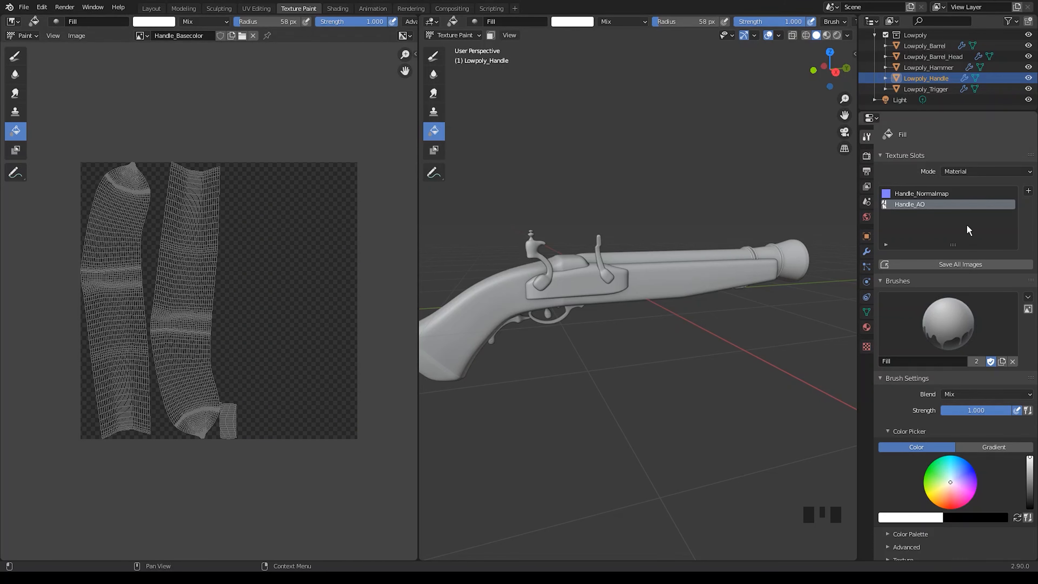
# - Switch between the Handle_Normalmap and Handle_AO texture slots to compare them on the model
pyautogui.click(940, 193)
pyautogui.click(942, 203)
pyautogui.click(944, 193)
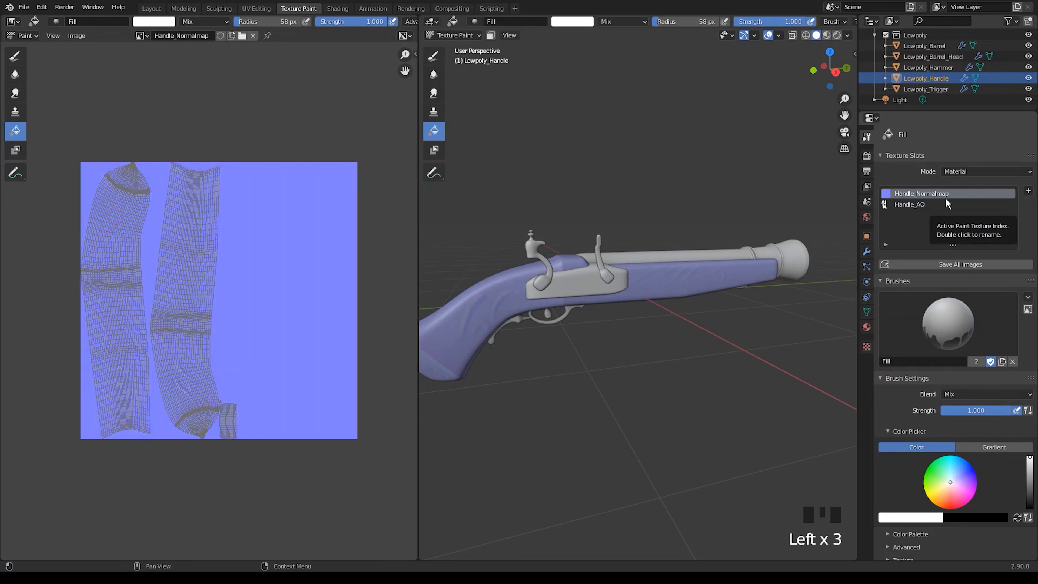
pyautogui.click(942, 204)
# - Disconnect the Handle_AO texture from the handle shader's Base Color and redisplay Handle_Basecolor in the image editor
pyautogui.click(338, 8)
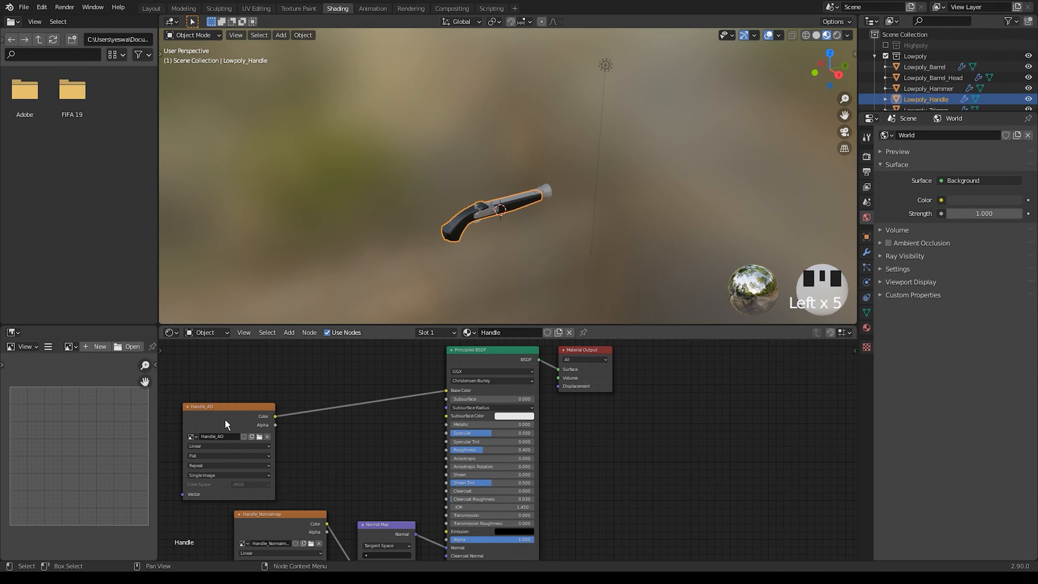
pyautogui.moveTo(224, 419)
pyautogui.mouseDown()
pyautogui.moveTo(280, 377)
pyautogui.moveTo(270, 419)
pyautogui.mouseUp()
pyautogui.moveTo(446, 390); pyautogui.dragTo(392, 403)
pyautogui.click(298, 8)
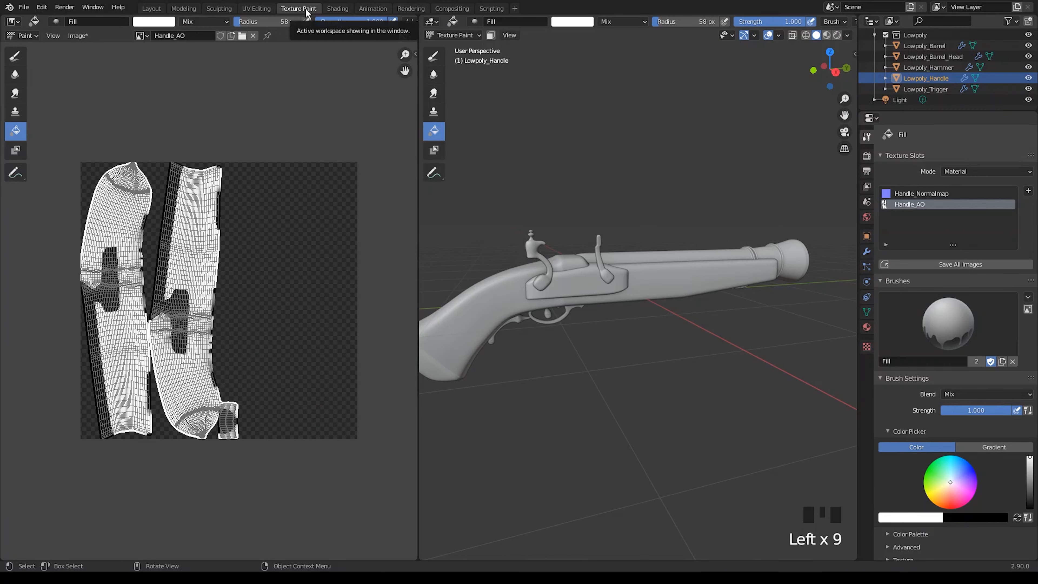
pyautogui.click(141, 35)
pyautogui.click(200, 123)
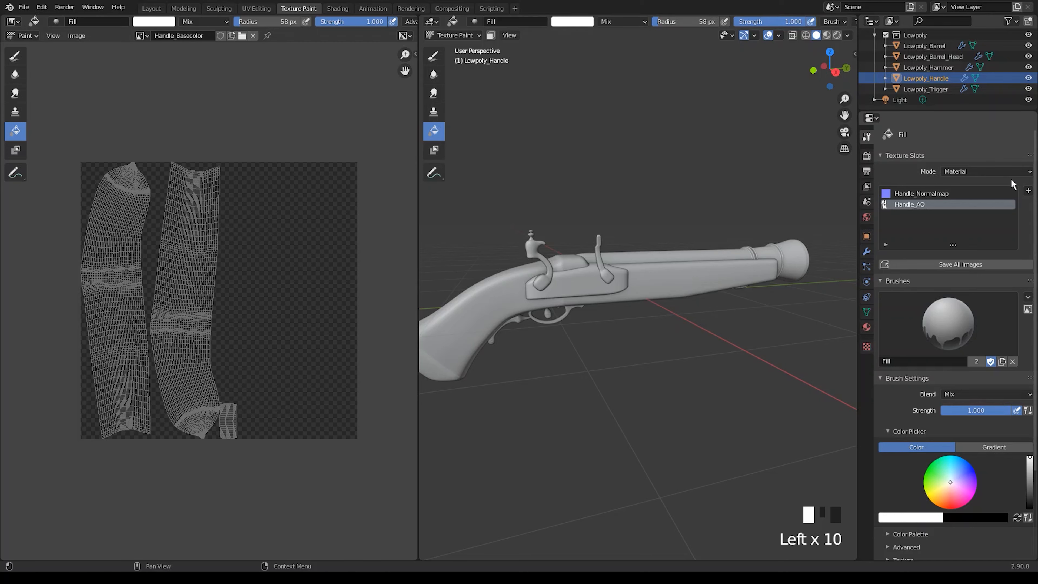
# - Try a 2048 × 2048 px Base Color paint slot with transparent black as its color, then undo it
pyautogui.click(1028, 191)
pyautogui.click(944, 201)
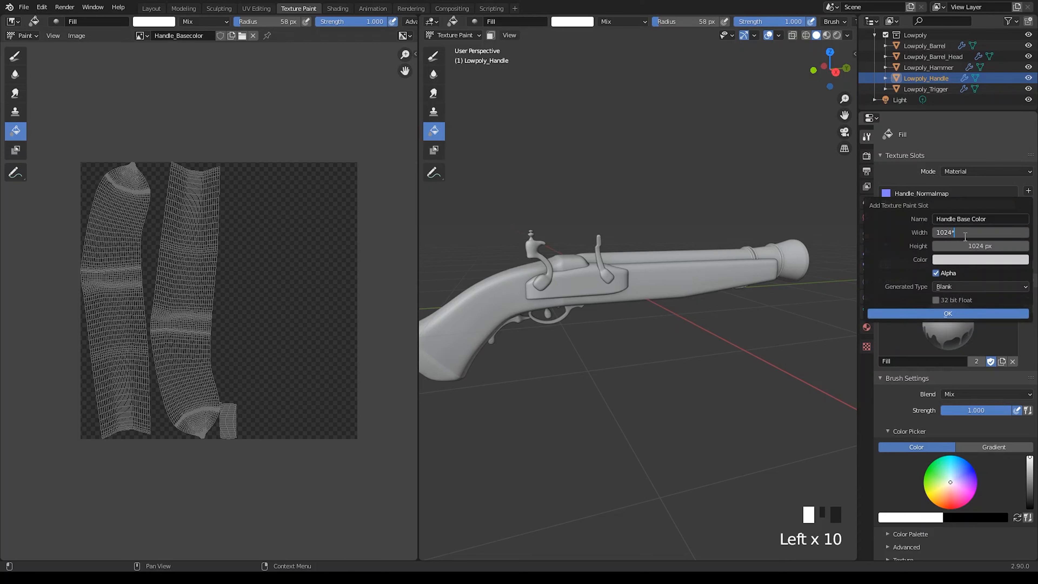
pyautogui.press('Tab')
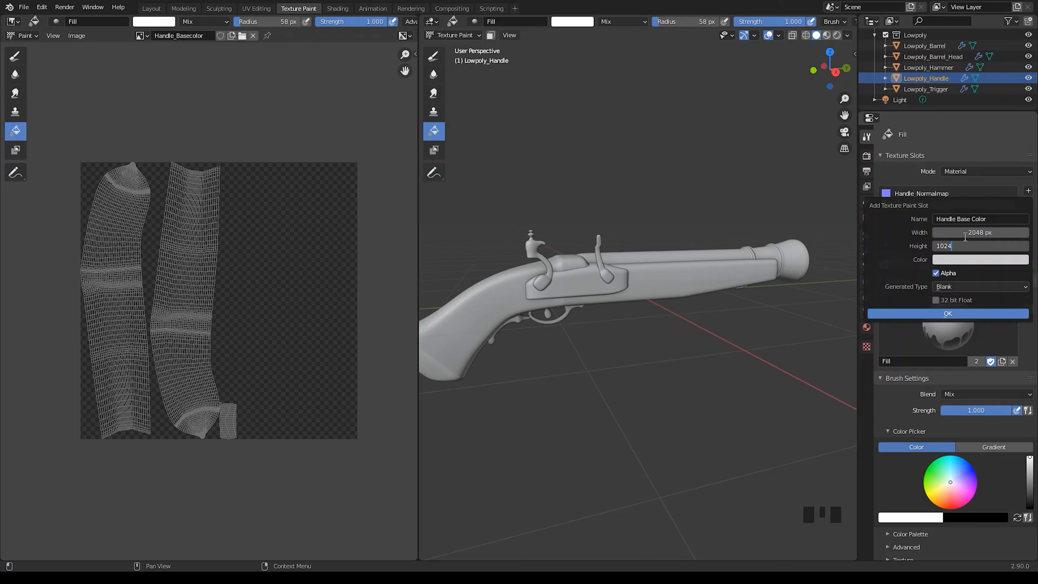
pyautogui.press('Return')
pyautogui.click(956, 260)
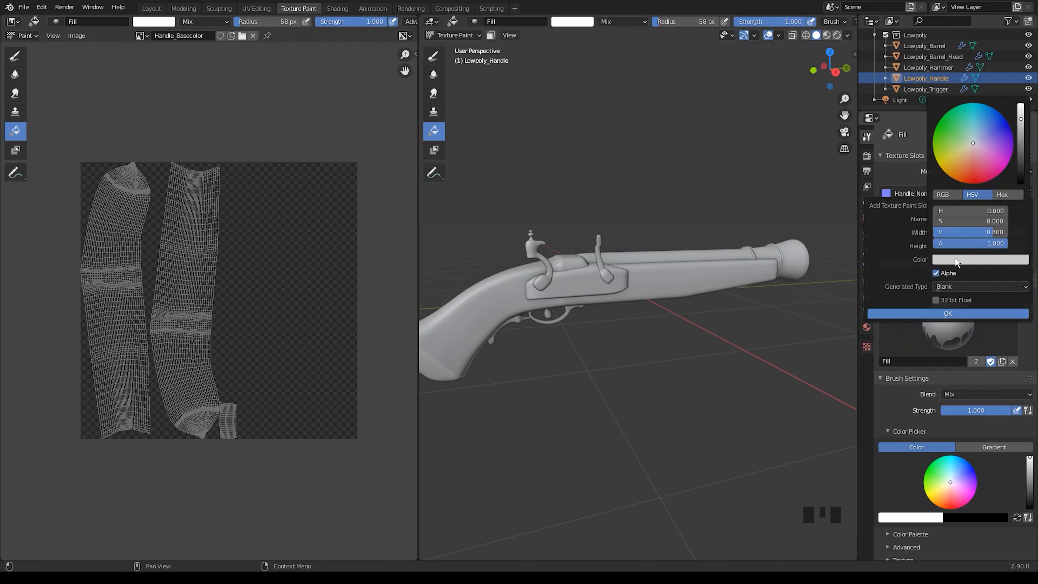
pyautogui.press('Return')
pyautogui.click(980, 244)
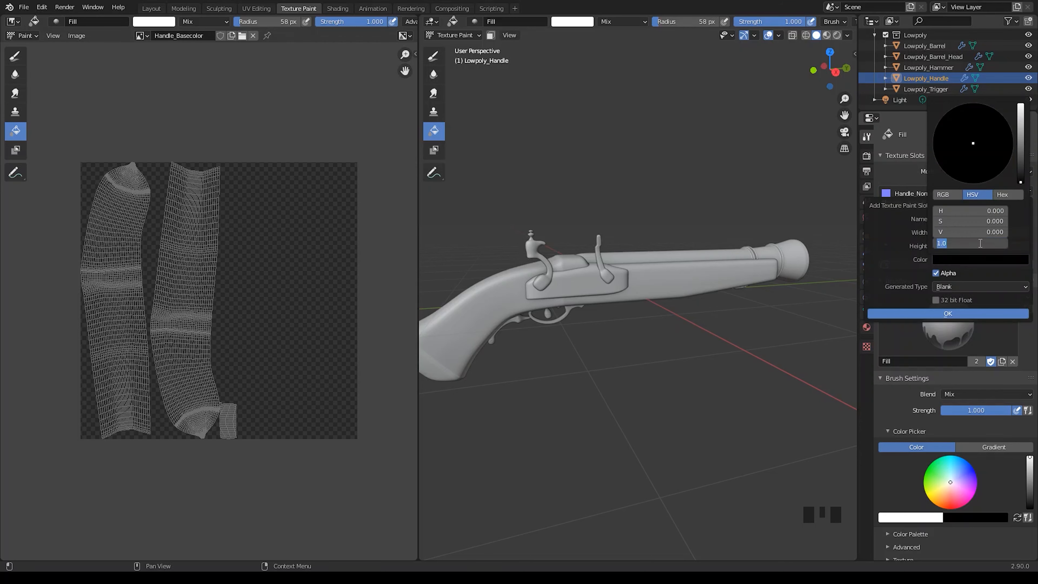
pyautogui.press('Return')
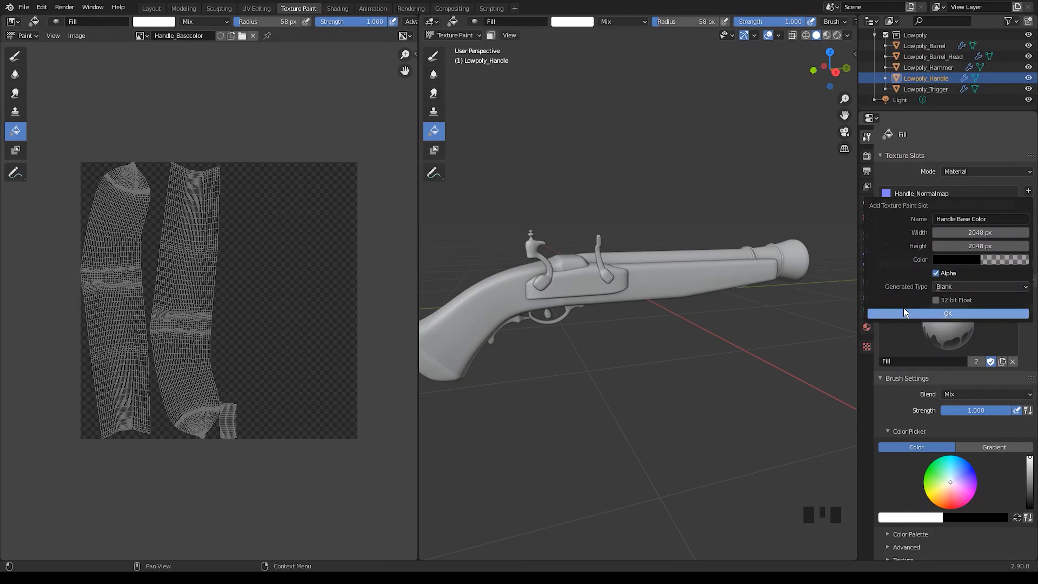
pyautogui.click(901, 313)
pyautogui.moveTo(735, 311); pyautogui.dragTo(600, 307, button='middle')
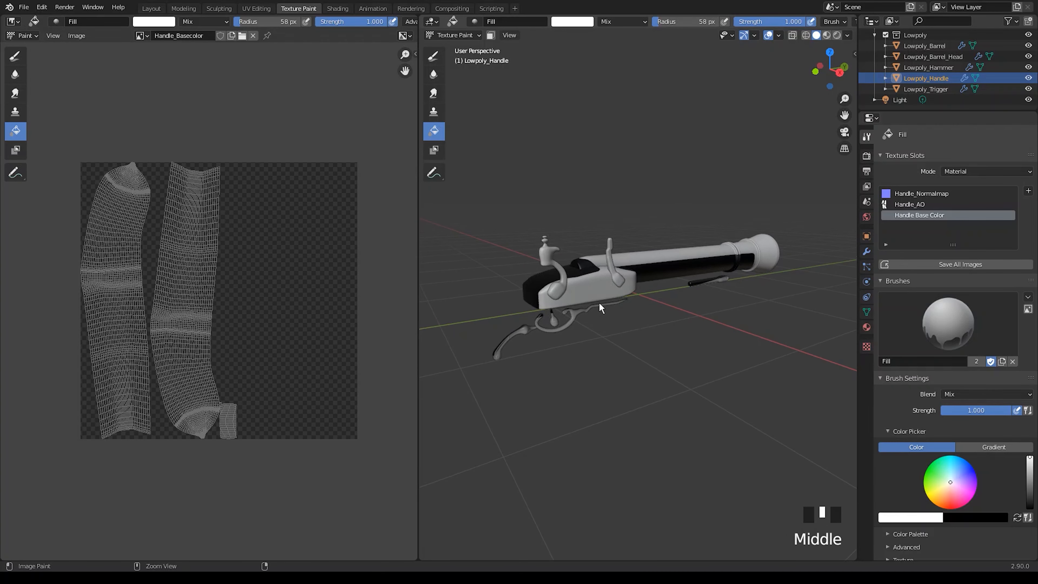
pyautogui.hotkey('ctrl', 'z')
# - Add a blank 2048 × 2048 px texture paint slot named Handle Base Color with the default light grey color
pyautogui.click(453, 35)
pyautogui.click(453, 106)
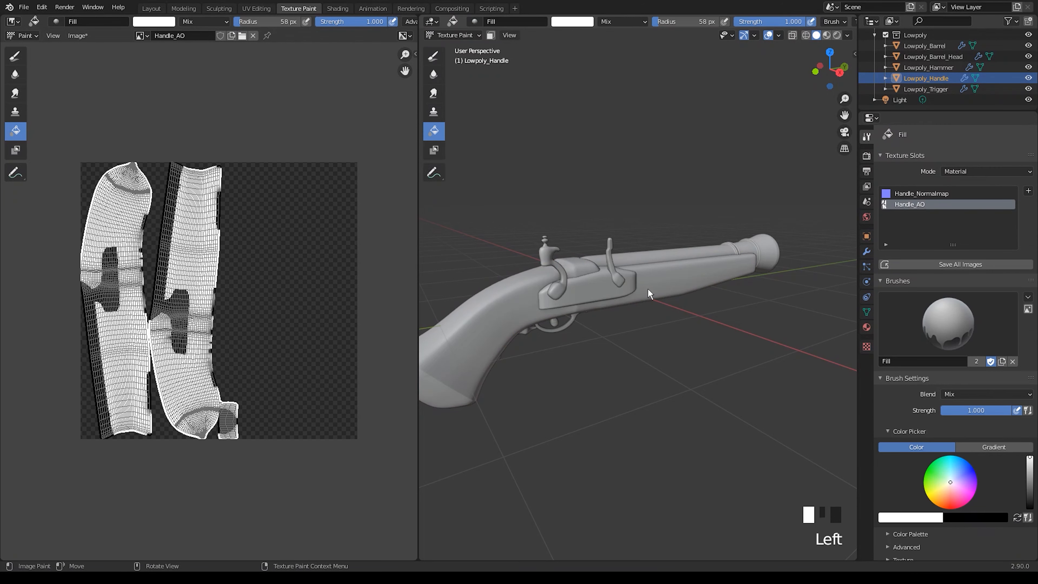
pyautogui.click(1028, 191)
pyautogui.click(975, 226)
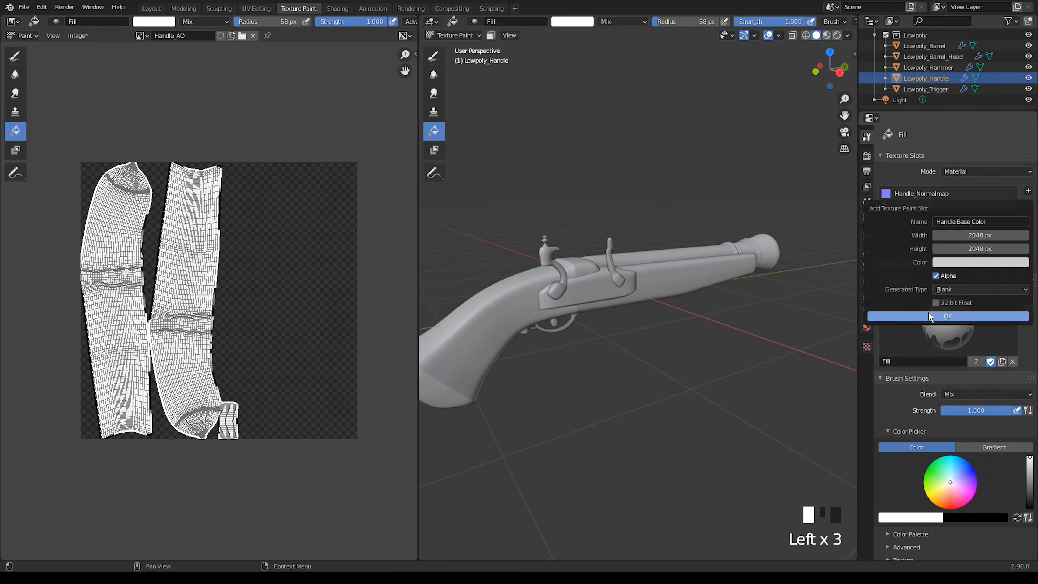
pyautogui.click(931, 318)
# - Set the Fill brush color to brown and fill Lowpoly_Handle with it
pyautogui.keyDown('shift'); pyautogui.moveTo(646, 257); pyautogui.dragTo(677, 206, button='middle'); pyautogui.keyUp('shift')
pyautogui.click(930, 519)
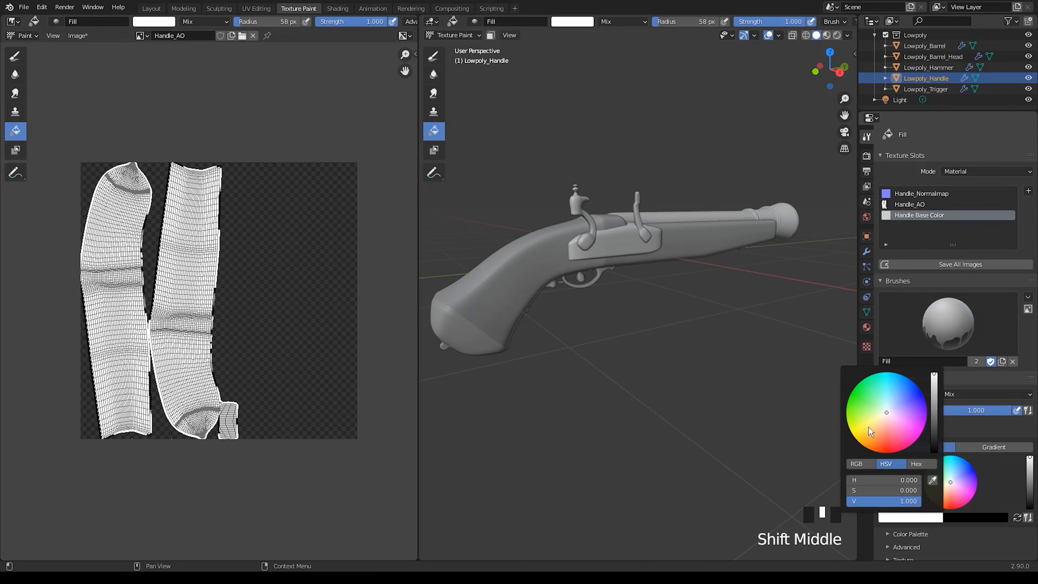
pyautogui.click(876, 429)
pyautogui.moveTo(934, 415); pyautogui.dragTo(934, 404)
pyautogui.click(554, 254)
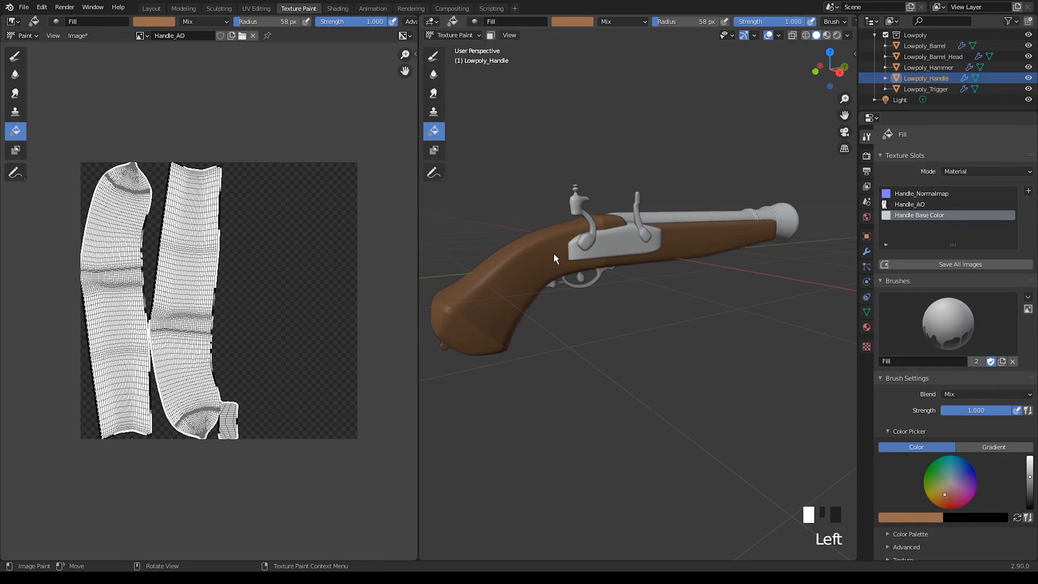
pyautogui.moveTo(554, 254)
pyautogui.mouseDown(button='middle')
pyautogui.moveTo(512, 297)
pyautogui.moveTo(609, 296)
pyautogui.mouseUp(button='middle')
pyautogui.press('KP_3')
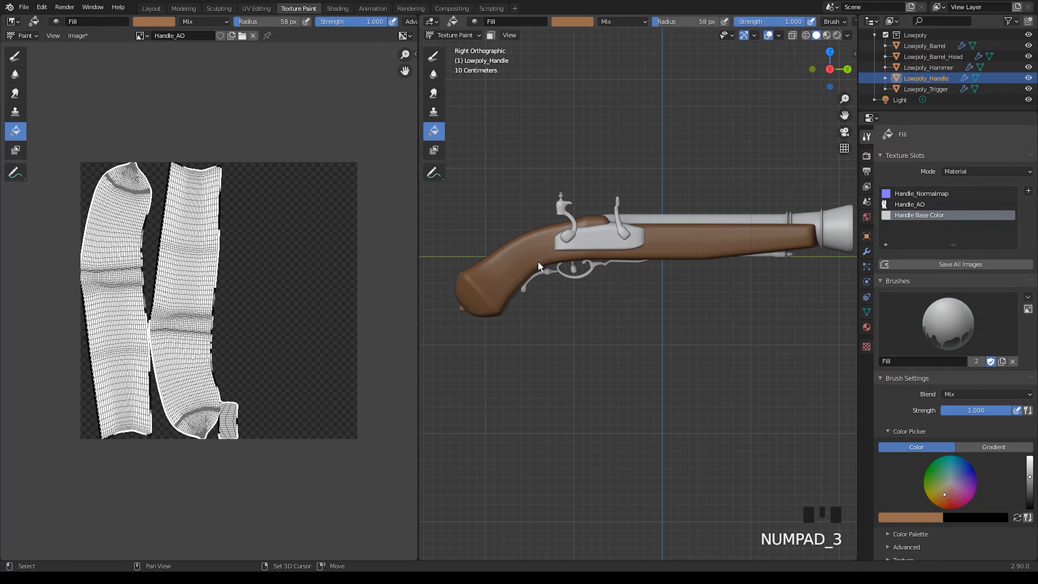
pyautogui.keyDown('shift'); pyautogui.moveTo(538, 261); pyautogui.dragTo(563, 276, button='middle'); pyautogui.keyUp('shift')
pyautogui.scroll(5, 688, 275)
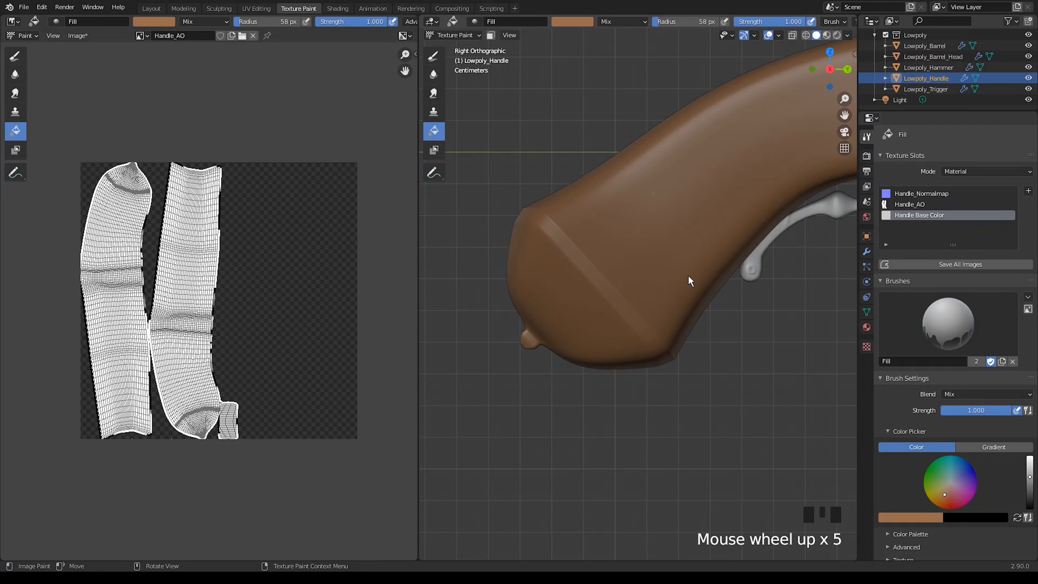
# - In the handle's material, insert a MixRGB node between the Handle Base Color texture and the Principled BSDF's Base Color
pyautogui.click(337, 9)
pyautogui.scroll(-2, 291, 409)
pyautogui.moveTo(291, 409); pyautogui.dragTo(371, 447, button='middle')
pyautogui.moveTo(442, 402); pyautogui.dragTo(351, 354)
pyautogui.hotkey('shift', 'a')
pyautogui.moveTo(443, 427)
pyautogui.click(494, 486)
pyautogui.click(429, 391)
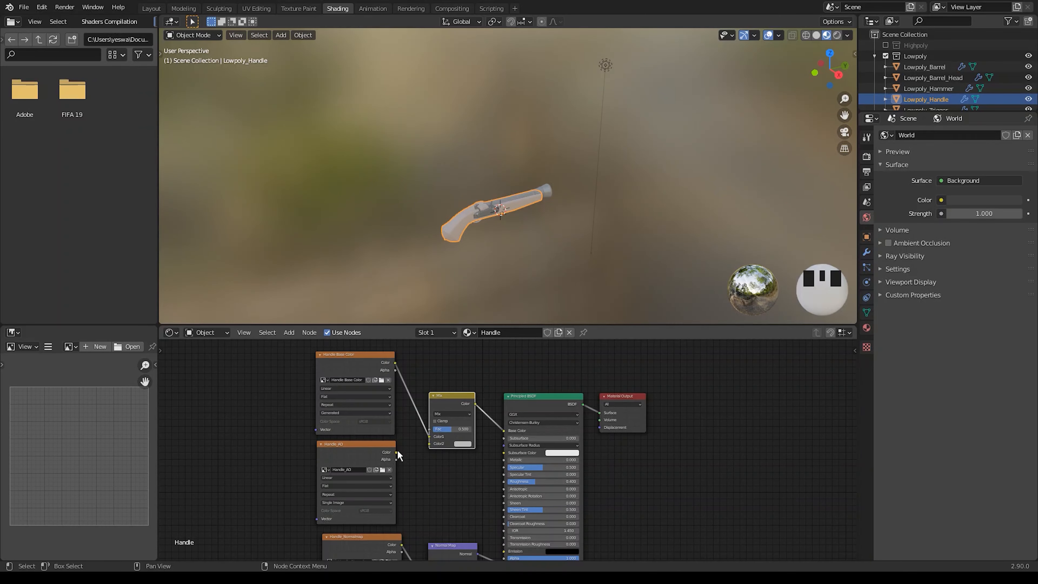
# - Connect the Handle_AO color to the mix node's Color2 and set its blending mode to Overlay
pyautogui.moveTo(396, 452); pyautogui.dragTo(429, 443)
pyautogui.click(451, 414)
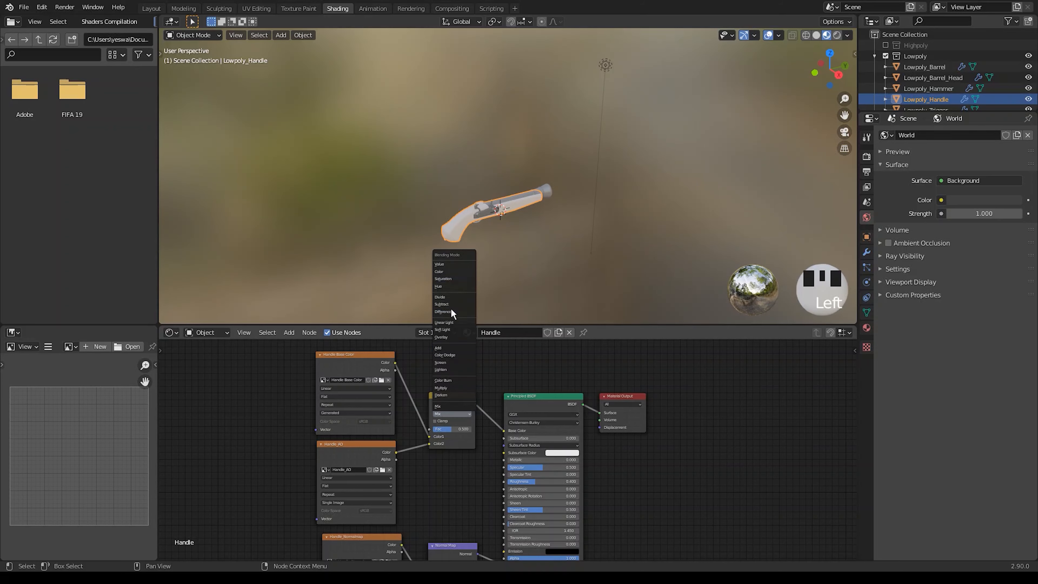
pyautogui.click(449, 330)
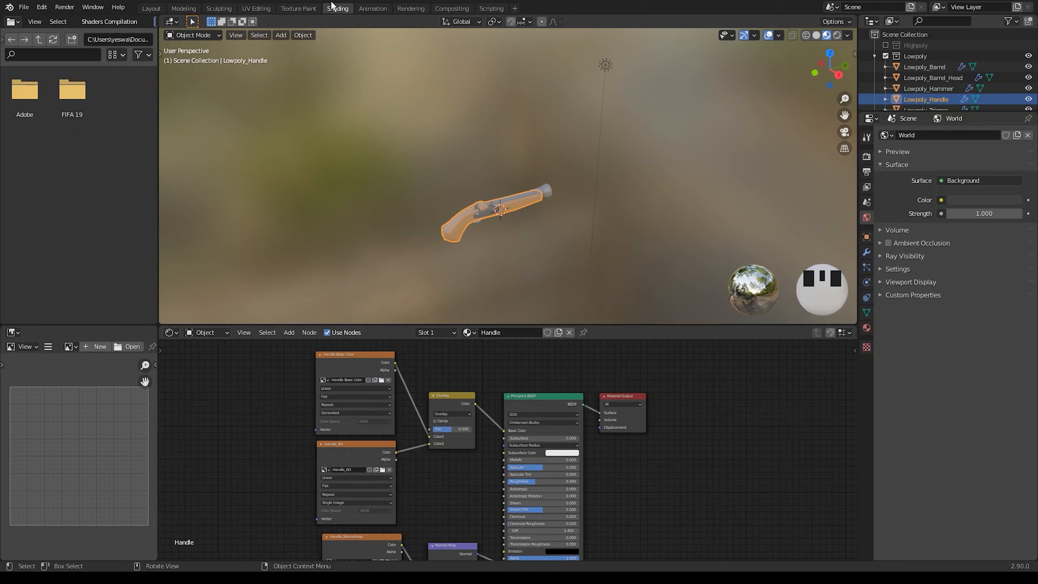
# - Show the texture painting viewport in material preview shading and inspect the pistol from the right side
pyautogui.click(298, 8)
pyautogui.keyDown('shift'); pyautogui.moveTo(702, 400); pyautogui.dragTo(573, 401, button='middle'); pyautogui.keyUp('shift')
pyautogui.click(337, 8)
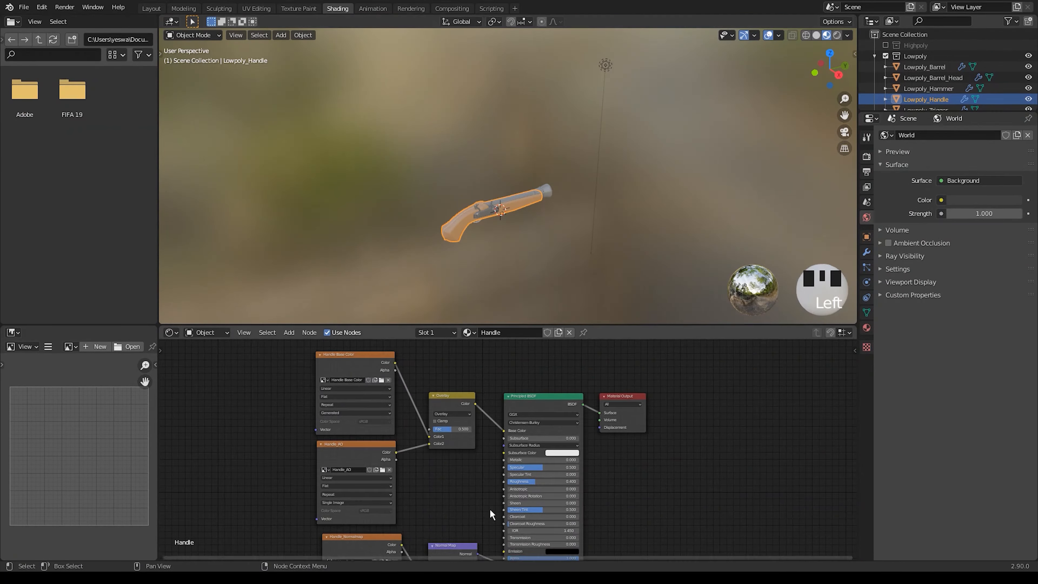
pyautogui.scroll(3, 466, 446)
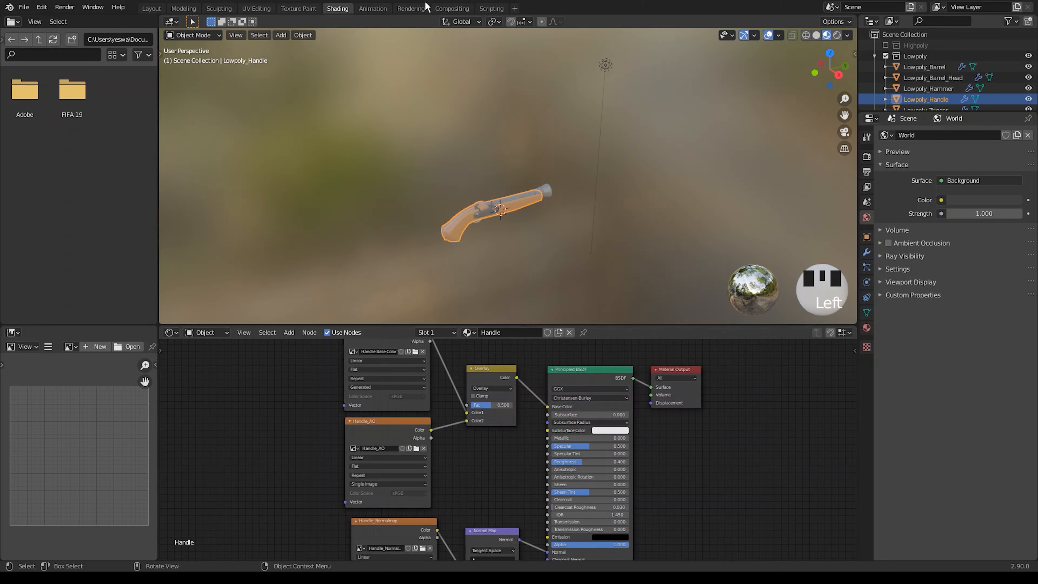
pyautogui.click(298, 8)
pyautogui.scroll(-1, 584, 255)
pyautogui.keyDown('shift'); pyautogui.moveTo(585, 258); pyautogui.dragTo(673, 249, button='middle'); pyautogui.keyUp('shift')
pyautogui.click(826, 37)
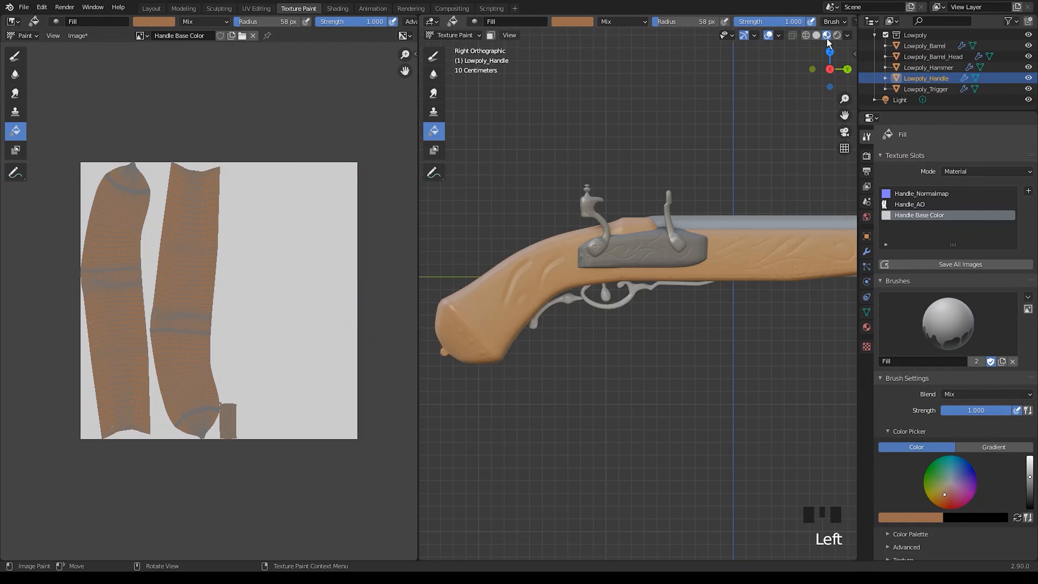
pyautogui.moveTo(662, 294)
pyautogui.mouseDown(button='middle')
pyautogui.moveTo(695, 273)
pyautogui.moveTo(650, 302)
pyautogui.moveTo(589, 305)
pyautogui.moveTo(697, 283)
pyautogui.mouseUp(button='middle')
pyautogui.scroll(-2, 679, 286)
pyautogui.scroll(3, 670, 291)
pyautogui.press('KP_3')
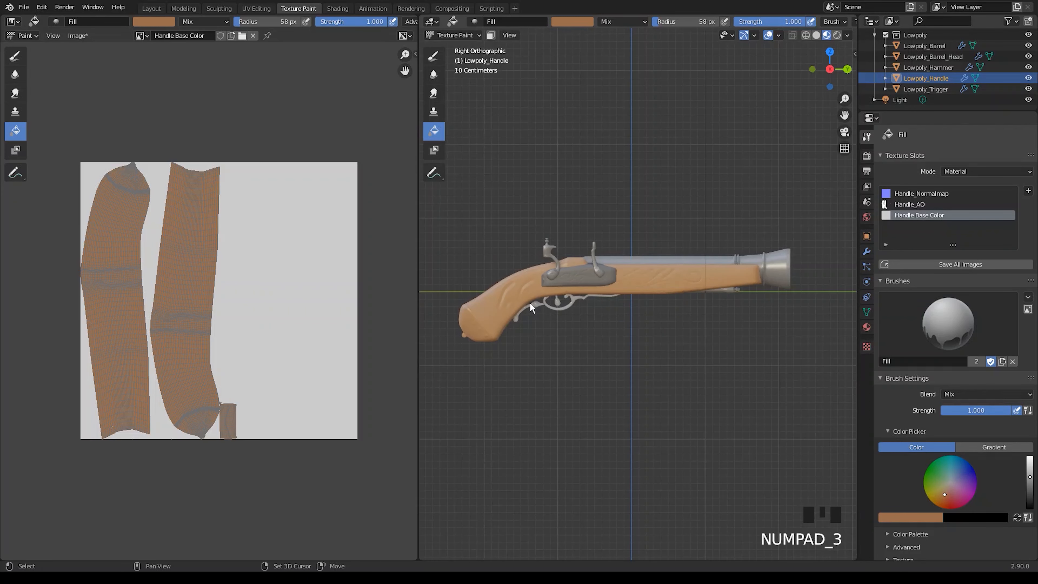
# - Choose the Draw brush and sample its color from the grey lock plate
pyautogui.scroll(4, 627, 277)
pyautogui.keyDown('shift'); pyautogui.moveTo(547, 252); pyautogui.dragTo(589, 260, button='middle'); pyautogui.keyUp('shift')
pyautogui.click(434, 56)
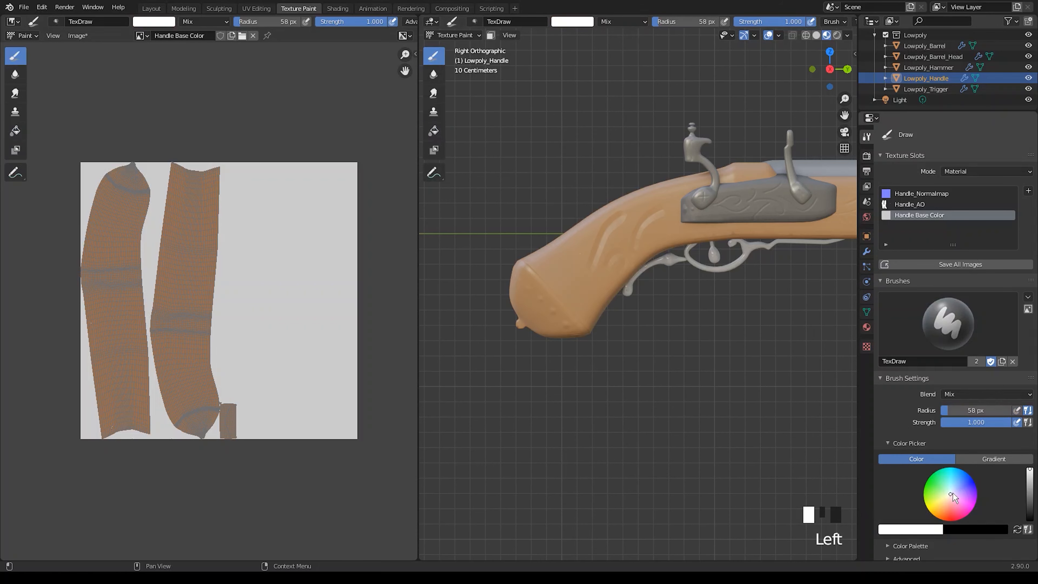
pyautogui.click(924, 529)
pyautogui.click(932, 491)
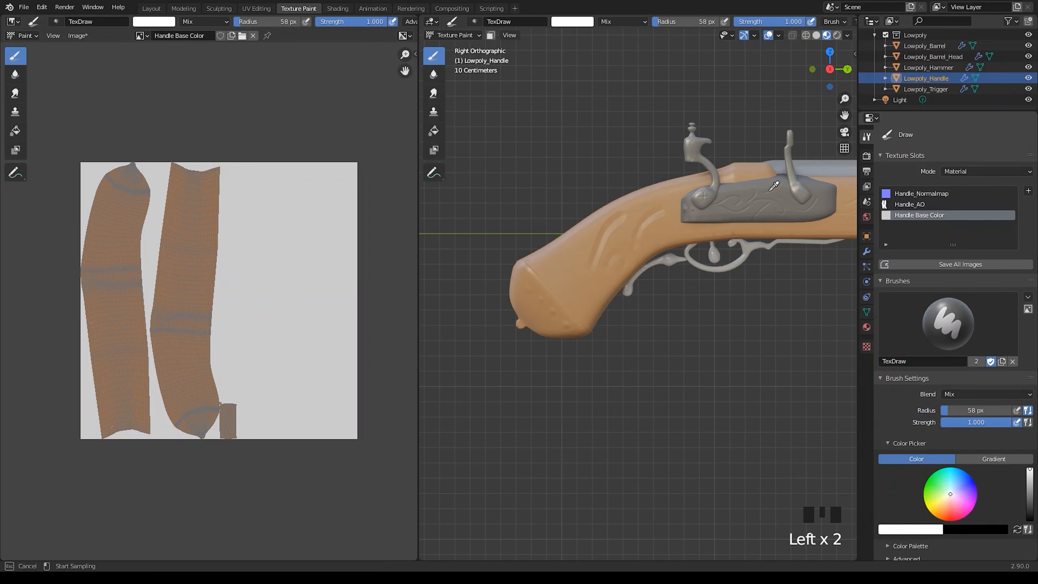
pyautogui.click(771, 190)
# - Paint a grey band across the butt end of the handle
pyautogui.scroll(2, 500, 268)
pyautogui.keyDown('shift'); pyautogui.moveTo(500, 267); pyautogui.dragTo(612, 287, button='middle'); pyautogui.keyUp('shift')
pyautogui.scroll(2, 591, 312)
pyautogui.moveTo(531, 272); pyautogui.dragTo(628, 413)
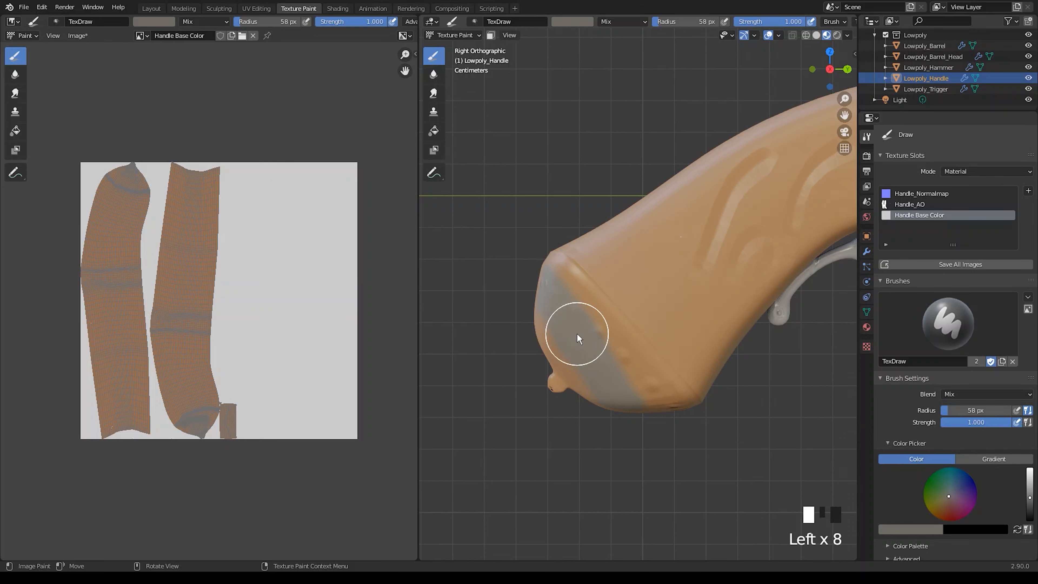
# - Expand the brush's Stroke settings and paint a line in the secondary black color along the butt cap's studs
pyautogui.scroll(2, 577, 336)
pyautogui.scroll(-5, 939, 464)
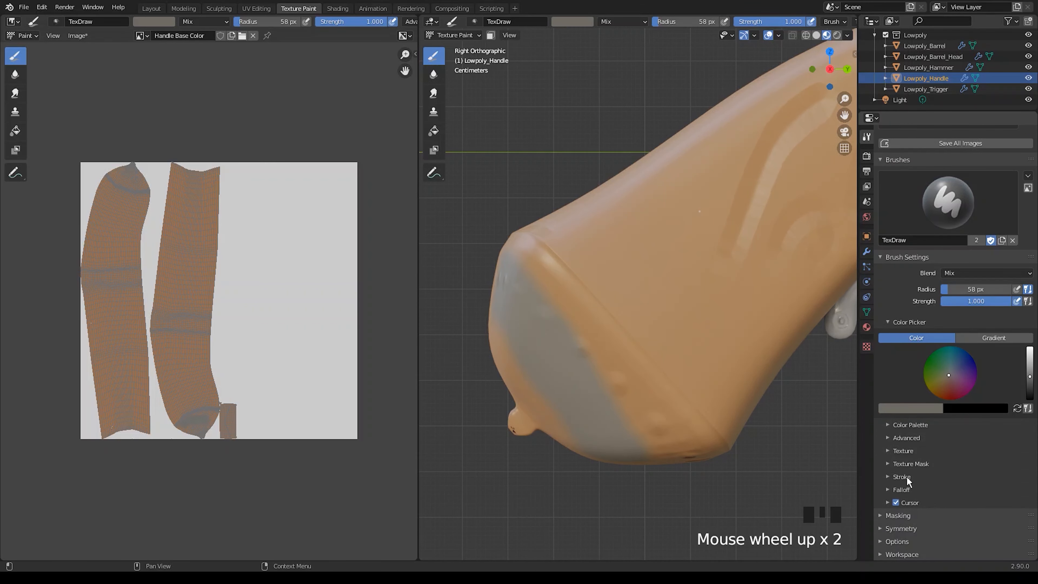
pyautogui.click(905, 477)
pyautogui.scroll(-6, 940, 490)
pyautogui.keyDown('ctrl'); pyautogui.moveTo(518, 259); pyautogui.dragTo(662, 426); pyautogui.keyUp('ctrl')
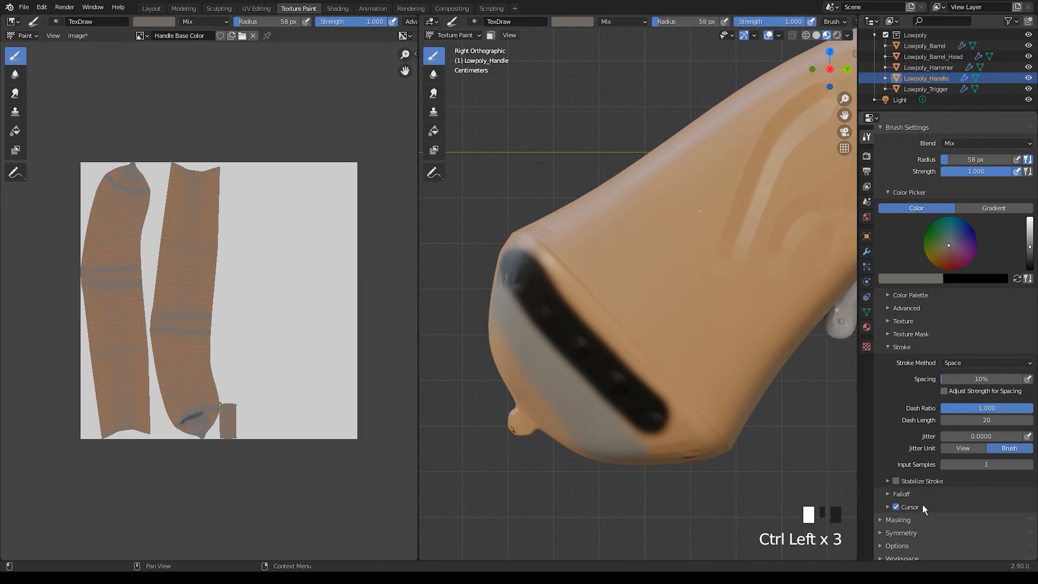
# - Set the stroke method to Line and paint a straight grey line along the butt cap's upper border on the side
pyautogui.click(995, 361)
pyautogui.click(978, 408)
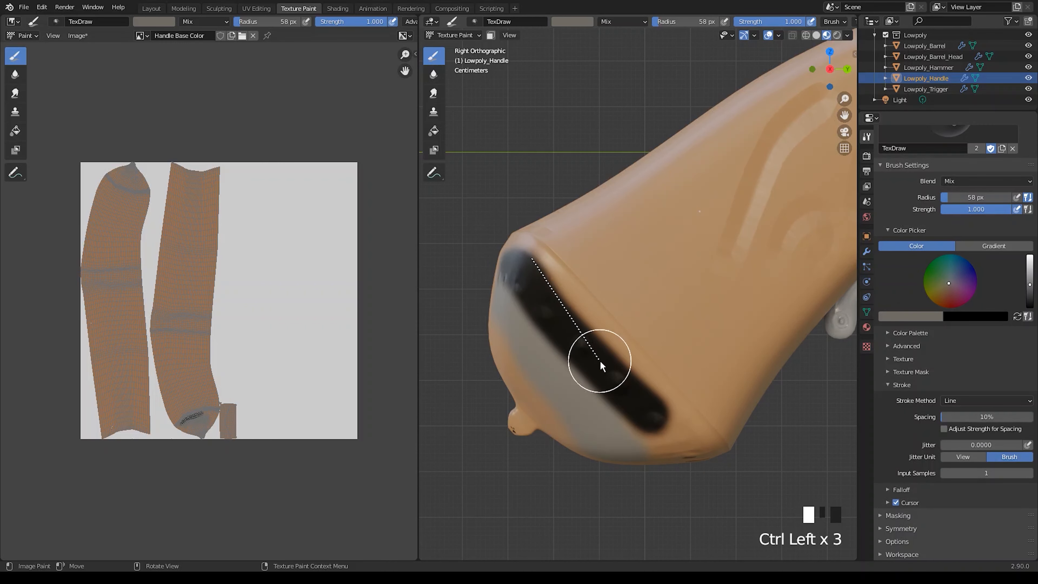
pyautogui.moveTo(600, 360); pyautogui.dragTo(703, 445)
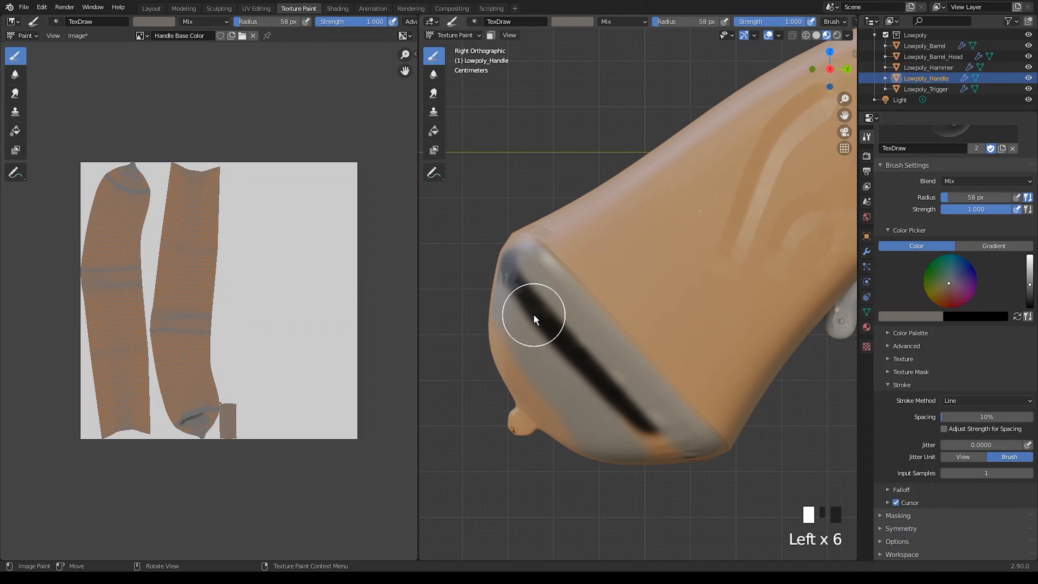
# - Enable X-axis mirroring for painting on the handle
pyautogui.press('KP_7')
pyautogui.keyDown('shift'); pyautogui.moveTo(533, 314); pyautogui.dragTo(494, 332, button='middle'); pyautogui.keyUp('shift')
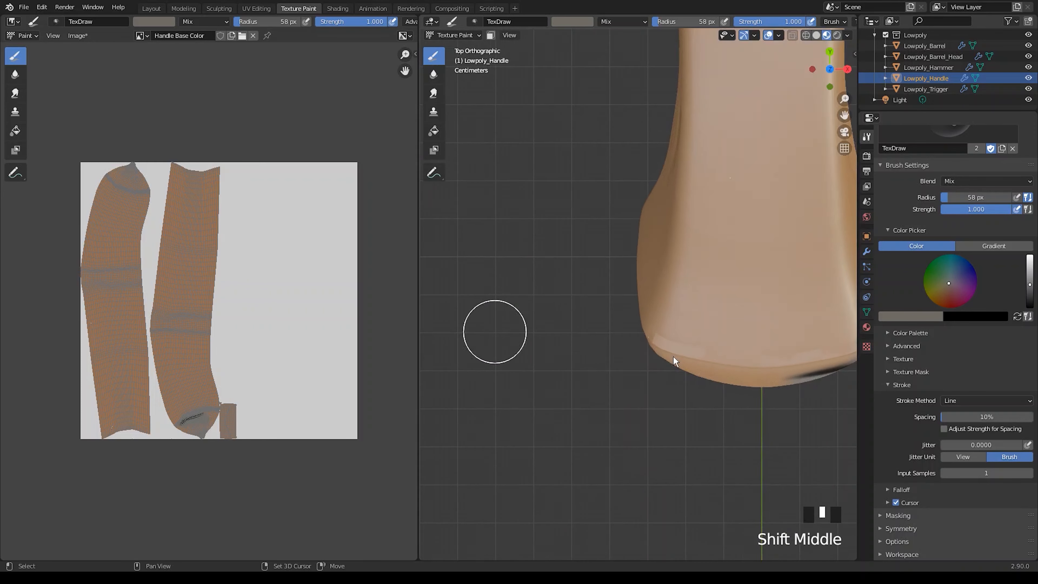
pyautogui.press('ctrl+KP_1')
pyautogui.press('KP_1')
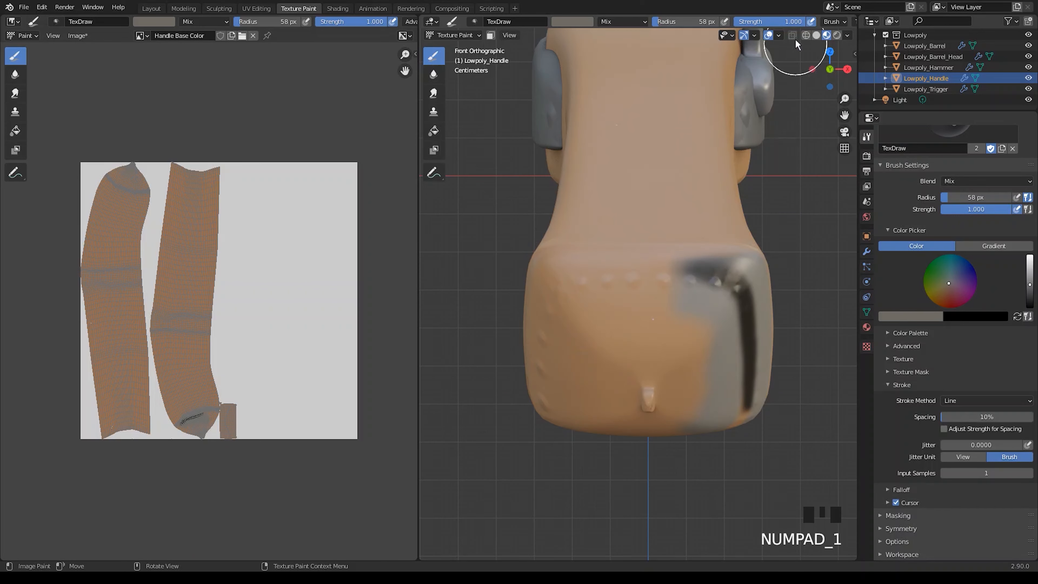
pyautogui.hscroll(5, 775, 21)
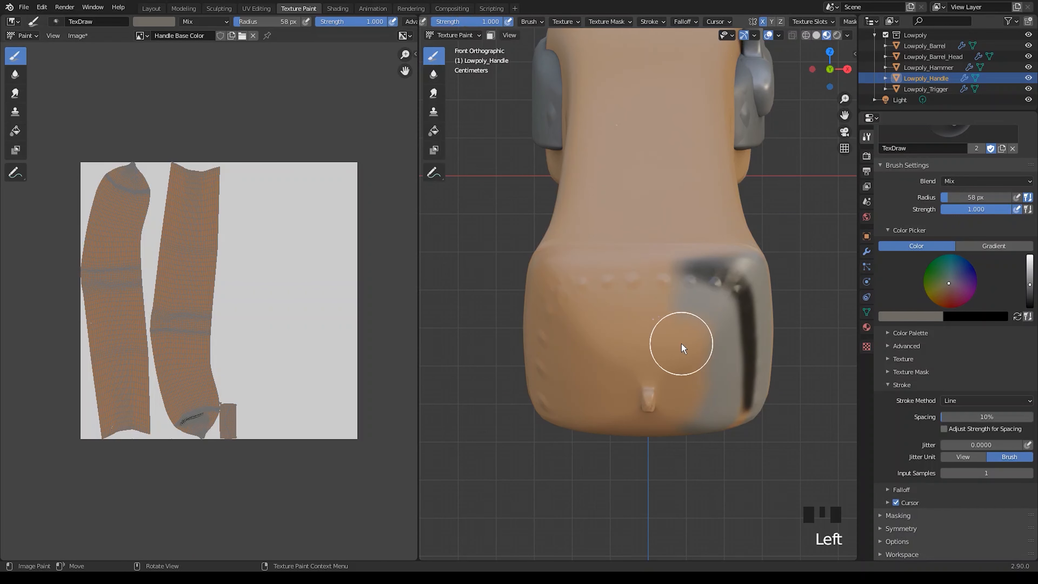
pyautogui.moveTo(695, 345); pyautogui.dragTo(714, 353)
pyautogui.press('KP_3')
pyautogui.scroll(-6, 606, 313)
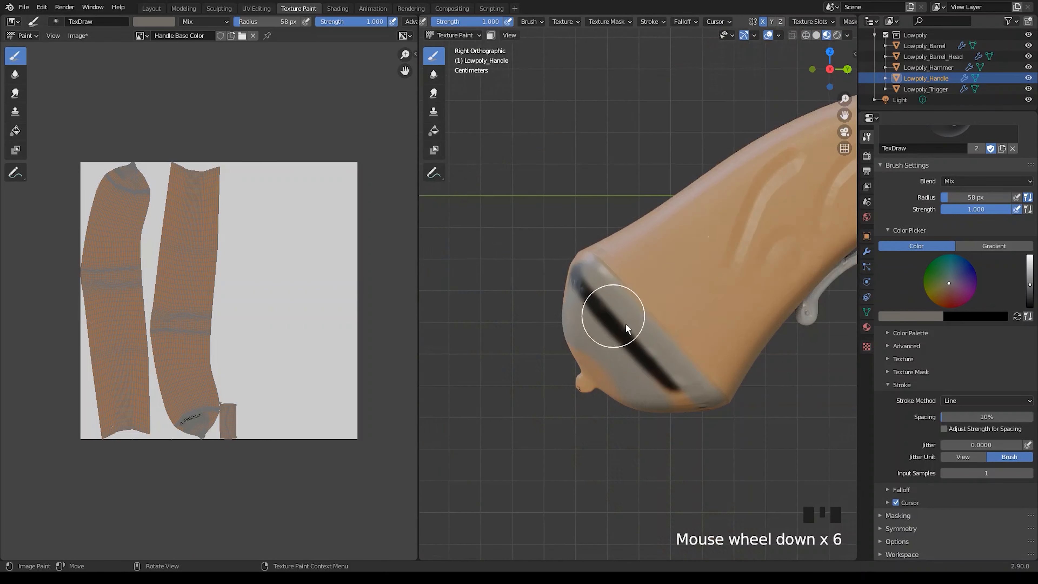
# - Set the brush falloff curve to the linear preset and undo the test dabs on the handle
pyautogui.scroll(2, 611, 305)
pyautogui.hscroll(-5, 535, 20)
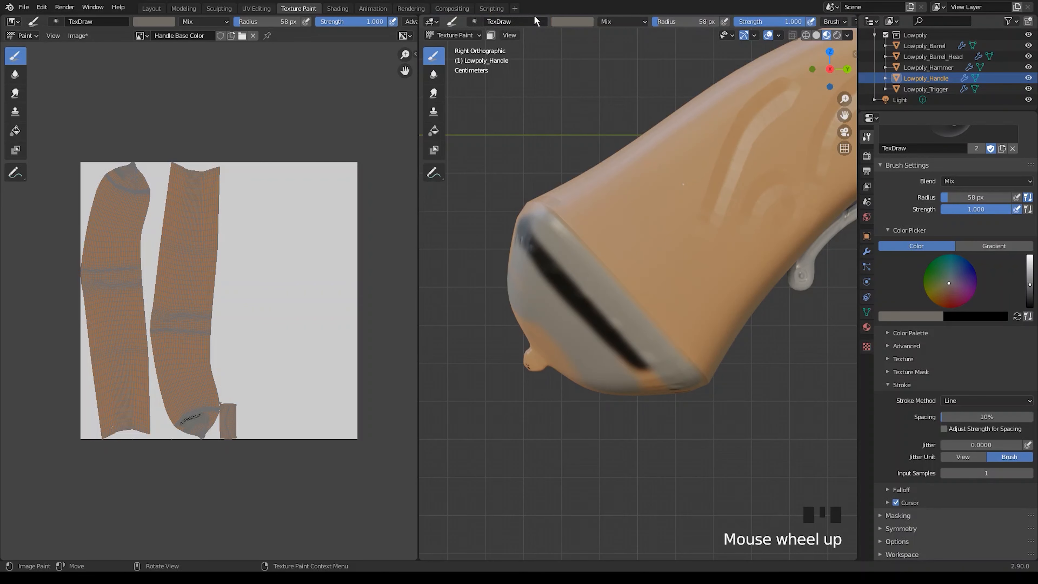
pyautogui.click(903, 490)
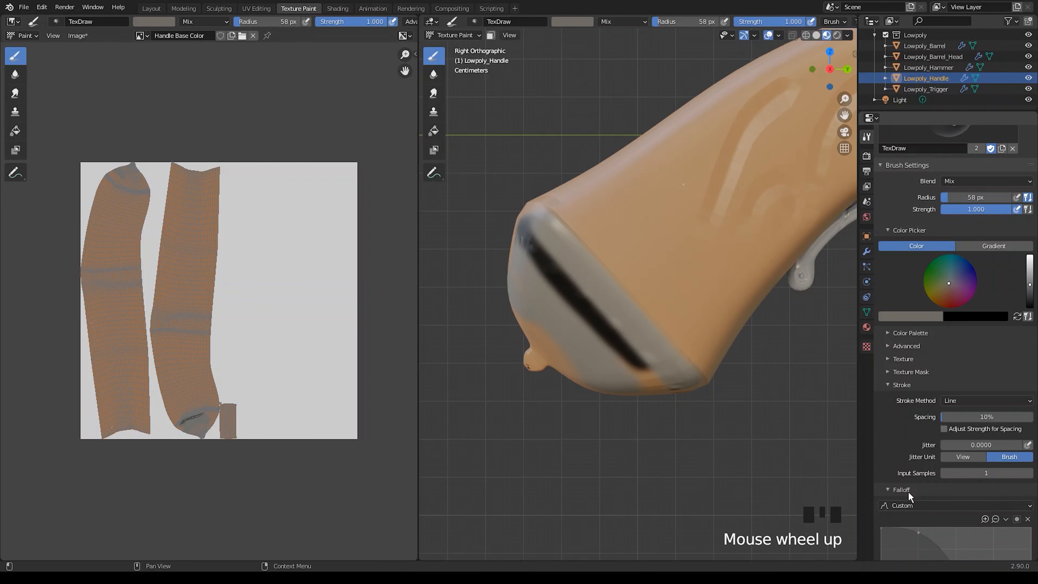
pyautogui.scroll(-6, 905, 470)
pyautogui.click(925, 472)
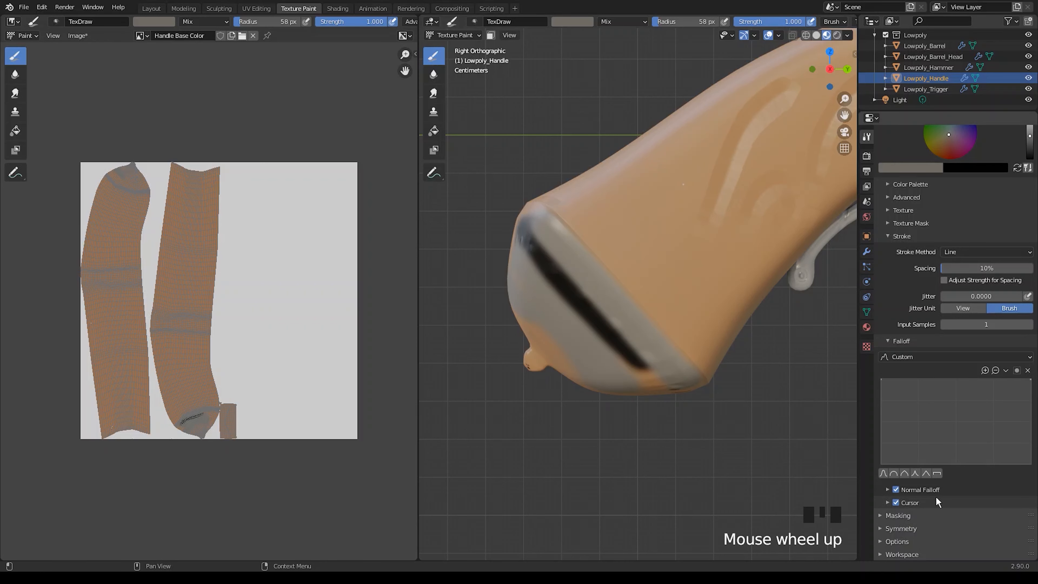
pyautogui.click(926, 473)
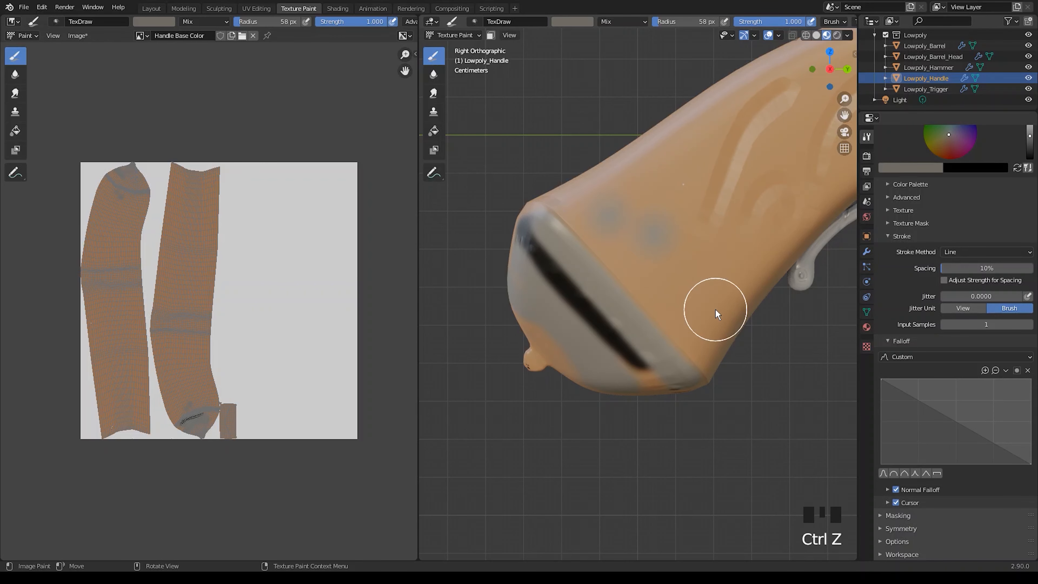
pyautogui.hotkey('ctrl', 'z')
# - Paint straight grey lines along the cap's border on the side and across its top edge on the butt end
pyautogui.scroll(2, 596, 280)
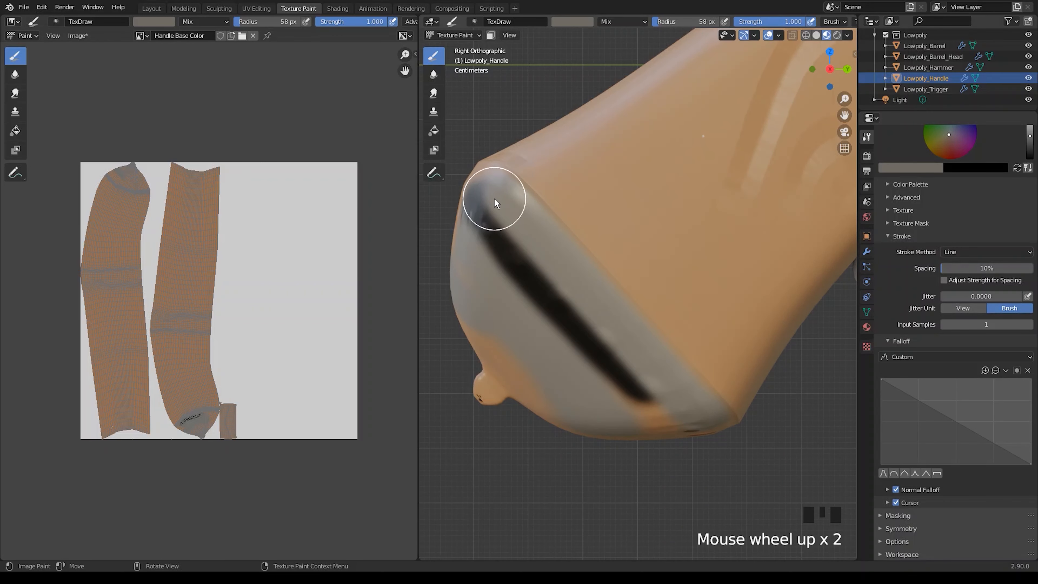
pyautogui.moveTo(493, 198); pyautogui.dragTo(702, 420)
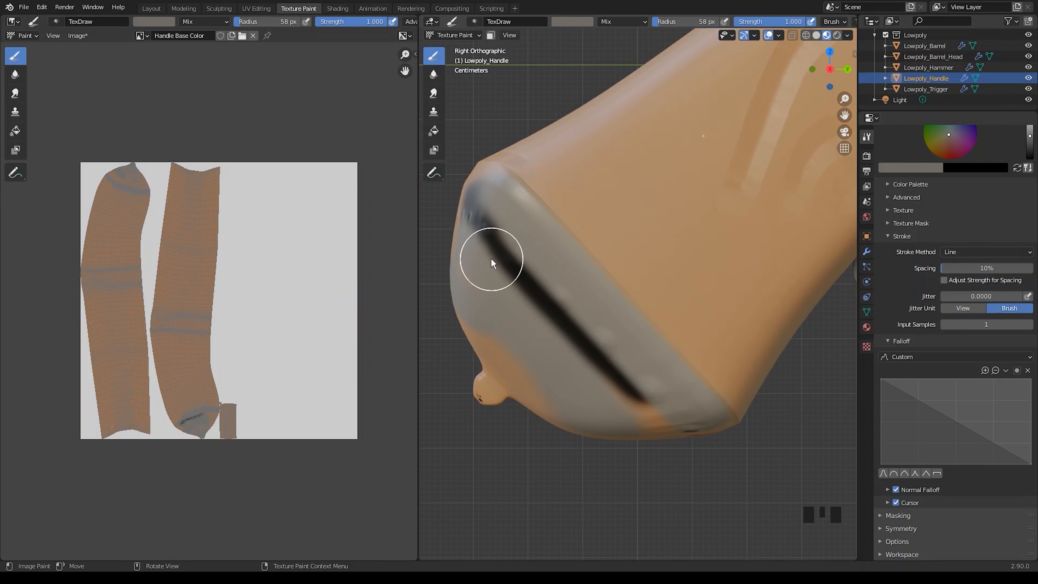
pyautogui.press('KP_1')
pyautogui.moveTo(795, 198)
pyautogui.mouseDown()
pyautogui.moveTo(643, 190)
pyautogui.moveTo(795, 188)
pyautogui.mouseUp()
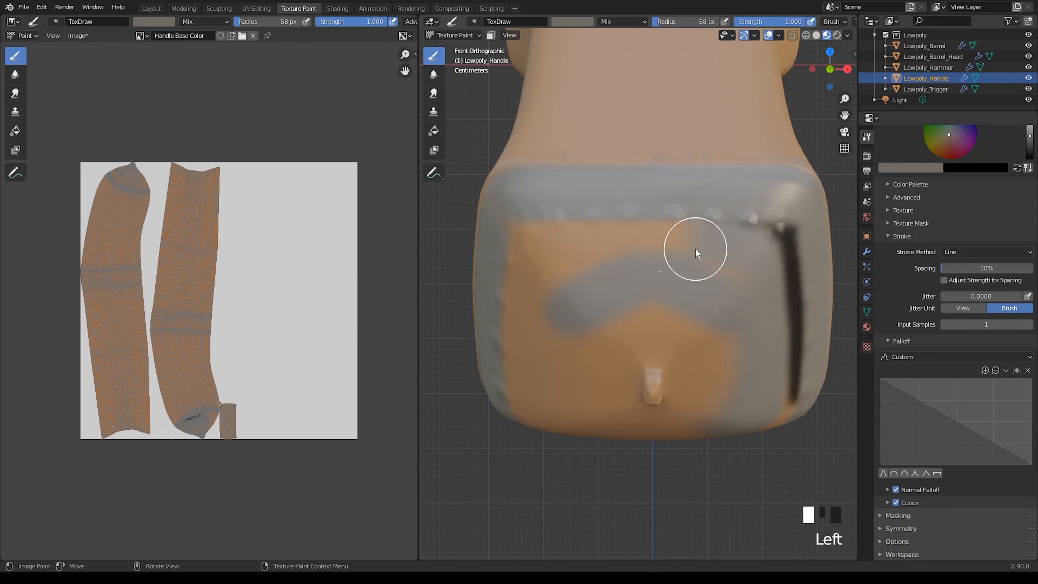
# - Set the stroke method to Space, enlarge the brush and fill the butt end, including its small knob, with grey
pyautogui.moveTo(695, 249); pyautogui.dragTo(655, 236, button='middle')
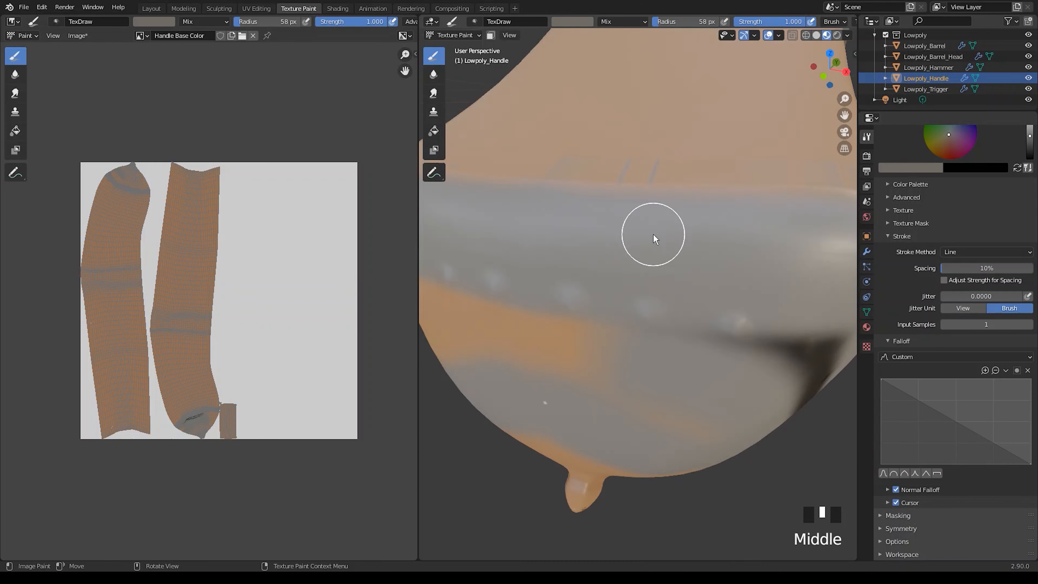
pyautogui.scroll(-2, 656, 297)
pyautogui.moveTo(656, 296); pyautogui.dragTo(919, 364, button='middle')
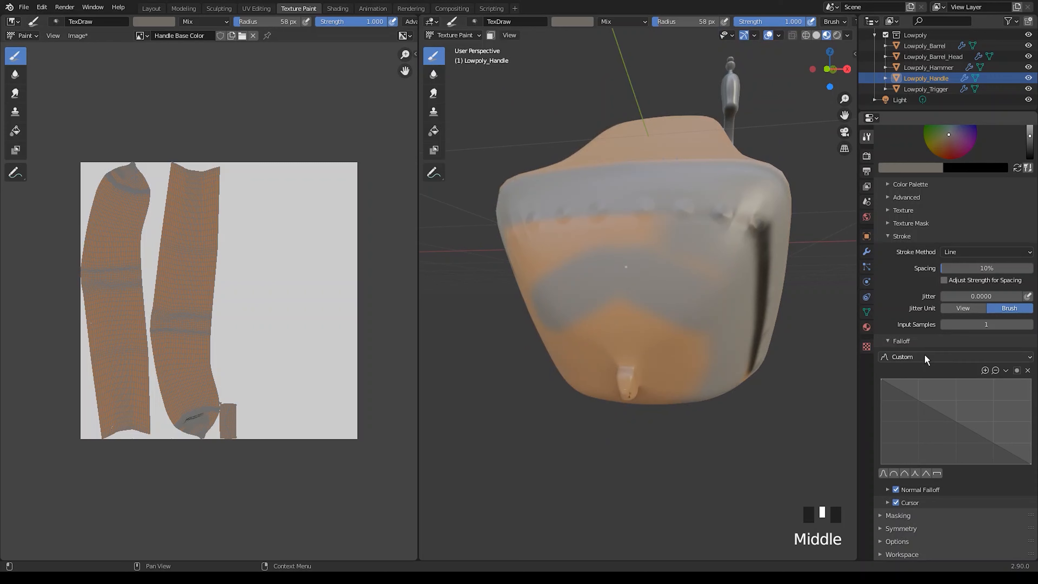
pyautogui.click(986, 251)
pyautogui.click(981, 287)
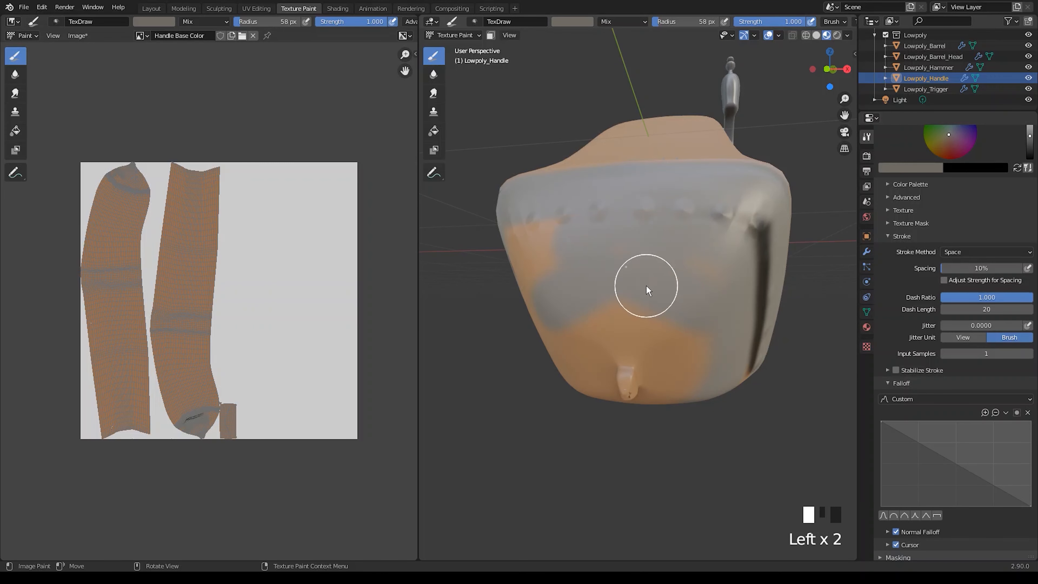
pyautogui.moveTo(646, 285); pyautogui.dragTo(619, 178, button='middle')
pyautogui.press('f')
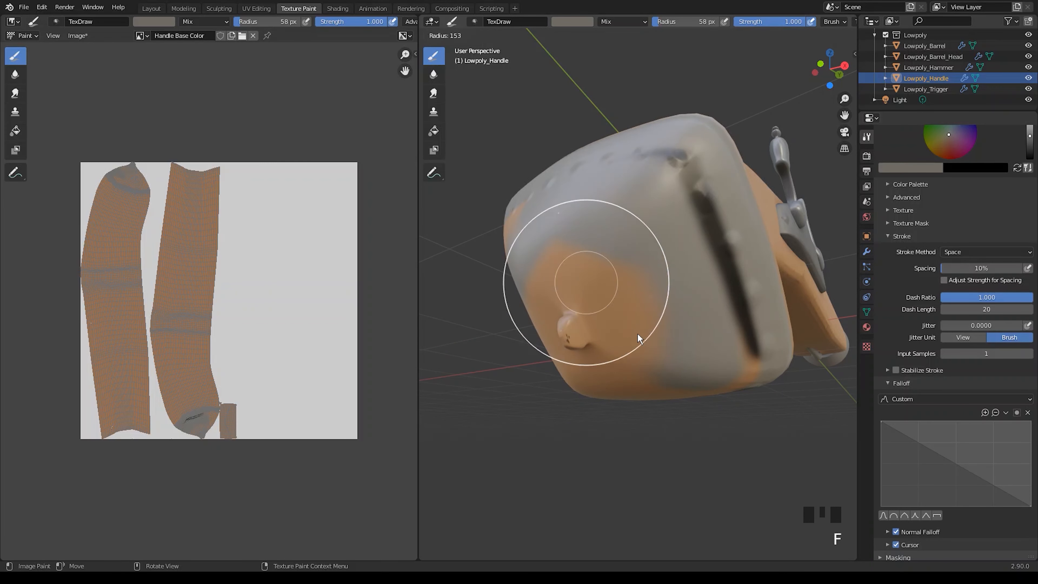
pyautogui.click(641, 337)
pyautogui.moveTo(629, 326)
pyautogui.mouseDown()
pyautogui.moveTo(559, 259)
pyautogui.moveTo(642, 345)
pyautogui.moveTo(570, 339)
pyautogui.moveTo(596, 325)
pyautogui.mouseUp()
pyautogui.moveTo(596, 325)
pyautogui.mouseDown(button='middle')
pyautogui.moveTo(631, 259)
pyautogui.moveTo(560, 286)
pyautogui.mouseUp(button='middle')
# - Set the brush radius to 54 px and cover the black line along the cap's studs with grey
pyautogui.press('f')
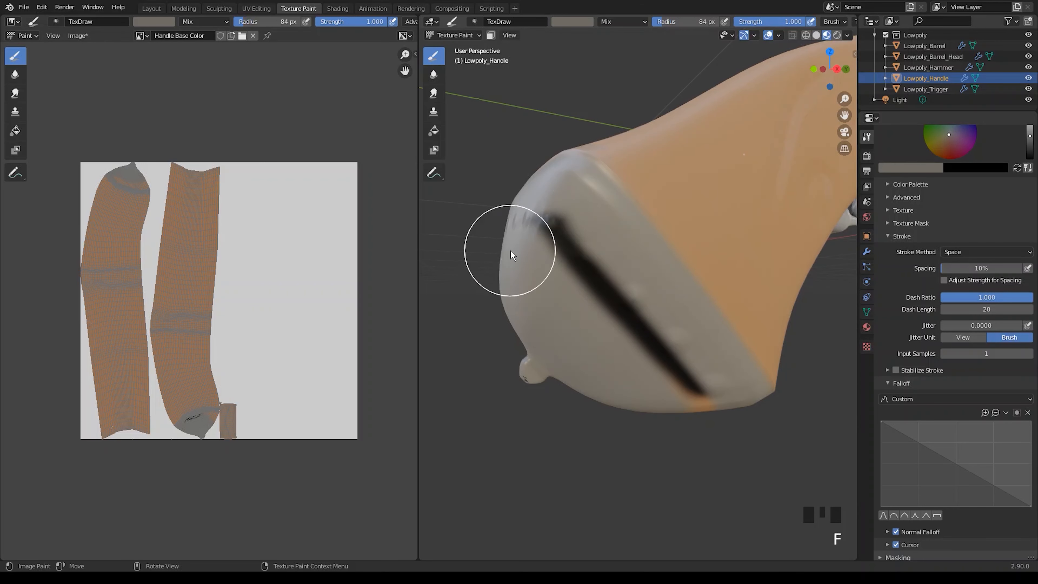
pyautogui.click(510, 250)
pyautogui.press('f')
pyautogui.click(557, 256)
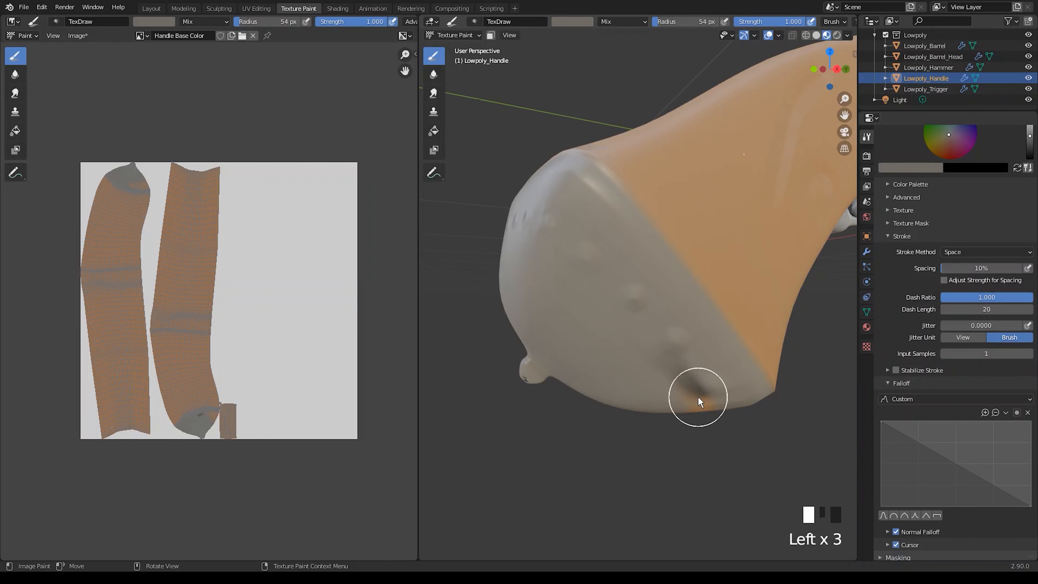
# - Set the stroke method to Line and paint a grey line along the cap's border on the handle's underside
pyautogui.moveTo(544, 248)
pyautogui.mouseDown(button='middle')
pyautogui.moveTo(565, 299)
pyautogui.moveTo(575, 409)
pyautogui.moveTo(588, 429)
pyautogui.mouseUp(button='middle')
pyautogui.click(956, 253)
pyautogui.click(961, 324)
pyautogui.moveTo(514, 294); pyautogui.dragTo(667, 332)
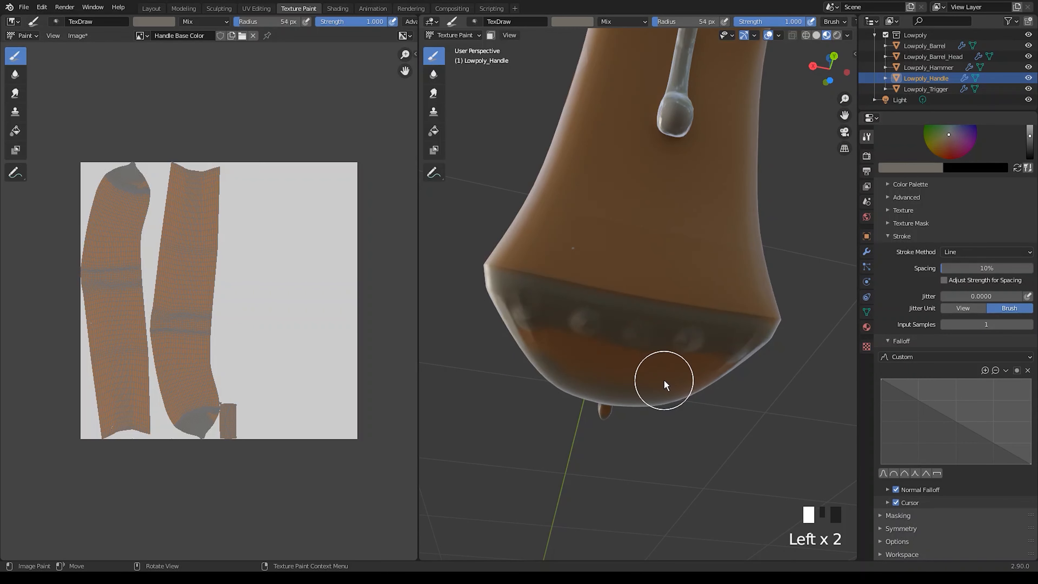
# - Set the stroke method to Space and fill the remaining brown areas on the cap's underside and end with grey
pyautogui.moveTo(665, 382); pyautogui.dragTo(699, 377, button='middle')
pyautogui.click(990, 251)
pyautogui.click(979, 290)
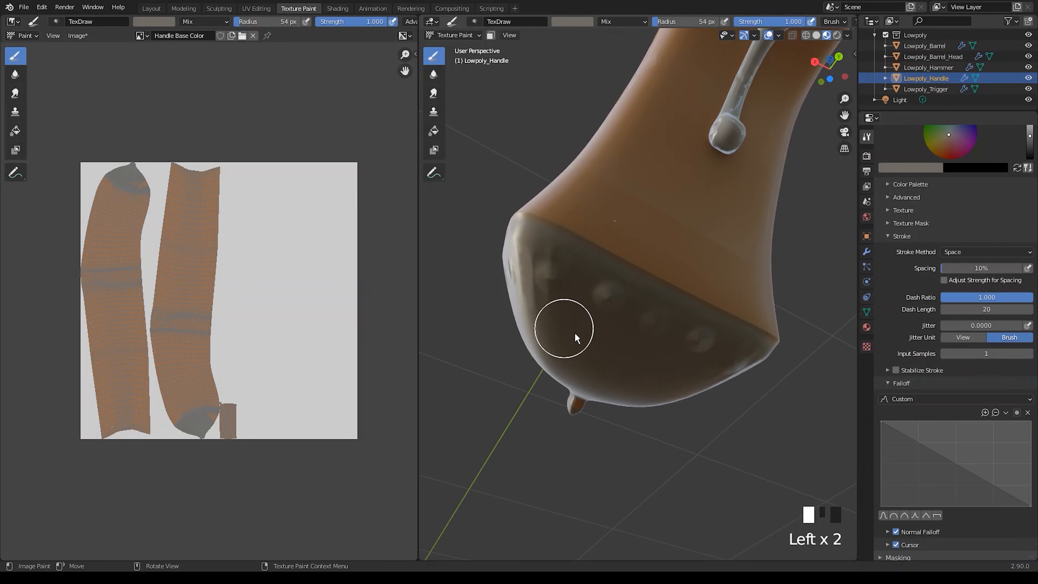
pyautogui.moveTo(741, 371)
pyautogui.mouseDown(button='middle')
pyautogui.moveTo(589, 335)
pyautogui.moveTo(567, 301)
pyautogui.moveTo(625, 271)
pyautogui.mouseUp(button='middle')
pyautogui.moveTo(625, 271); pyautogui.dragTo(564, 268)
pyautogui.moveTo(564, 268); pyautogui.dragTo(641, 339, button='middle')
pyautogui.moveTo(641, 339); pyautogui.dragTo(606, 370)
pyautogui.moveTo(606, 370); pyautogui.dragTo(667, 308, button='middle')
pyautogui.moveTo(577, 337)
pyautogui.mouseDown()
pyautogui.moveTo(616, 197)
pyautogui.moveTo(623, 339)
pyautogui.moveTo(585, 245)
pyautogui.mouseUp()
pyautogui.moveTo(585, 245)
pyautogui.mouseDown(button='middle')
pyautogui.moveTo(699, 297)
pyautogui.moveTo(712, 283)
pyautogui.moveTo(690, 283)
pyautogui.moveTo(654, 241)
pyautogui.mouseUp(button='middle')
# - Change the brush color to pale yellow and paint over the long curved groove nearest the butt cap
pyautogui.scroll(-3, 653, 283)
pyautogui.press('KP_3')
pyautogui.scroll(3, 658, 311)
pyautogui.scroll(2, 651, 257)
pyautogui.scroll(5, 954, 229)
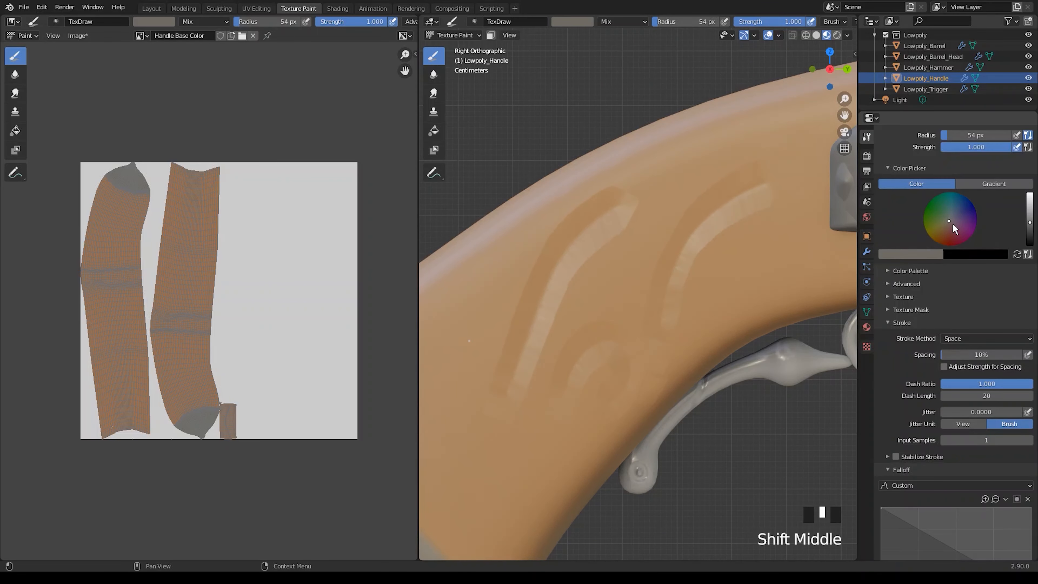
pyautogui.click(1029, 217)
pyautogui.click(1029, 205)
pyautogui.click(943, 225)
pyautogui.scroll(1, 571, 320)
pyautogui.moveTo(572, 321)
pyautogui.keyDown('shift'); pyautogui.mouseDown(button='middle')
pyautogui.moveTo(661, 290)
pyautogui.moveTo(571, 363)
pyautogui.mouseUp(button='middle'); pyautogui.keyUp('shift')
pyautogui.moveTo(472, 460)
pyautogui.mouseDown()
pyautogui.moveTo(497, 433)
pyautogui.moveTo(558, 260)
pyautogui.moveTo(681, 128)
pyautogui.mouseUp()
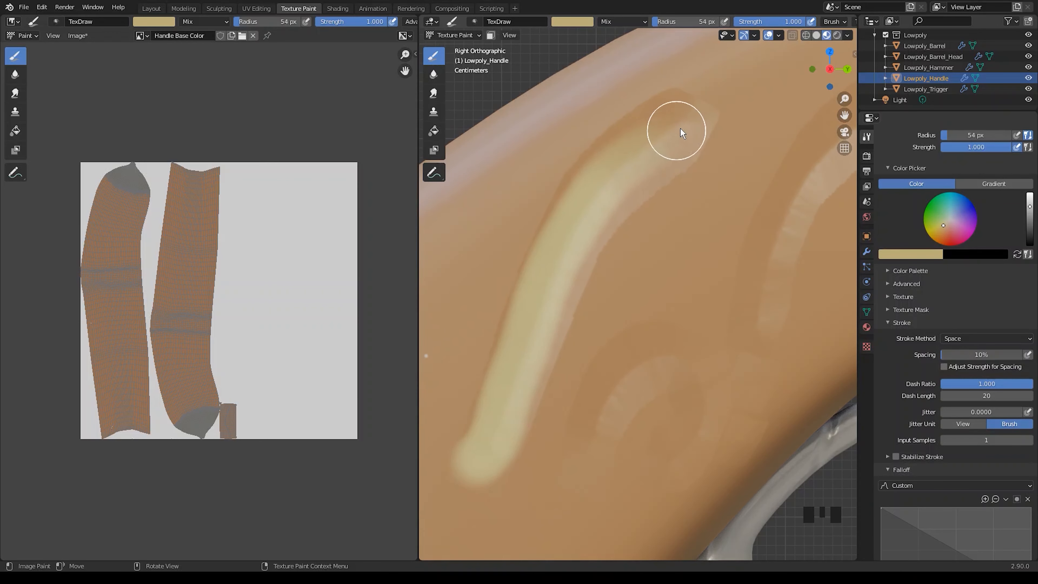
# - Reduce the brush radius to 35 px and paint the second curved groove in pale yellow
pyautogui.keyDown('shift'); pyautogui.moveTo(663, 391); pyautogui.dragTo(563, 308, button='middle'); pyautogui.keyUp('shift')
pyautogui.scroll(-3, 610, 341)
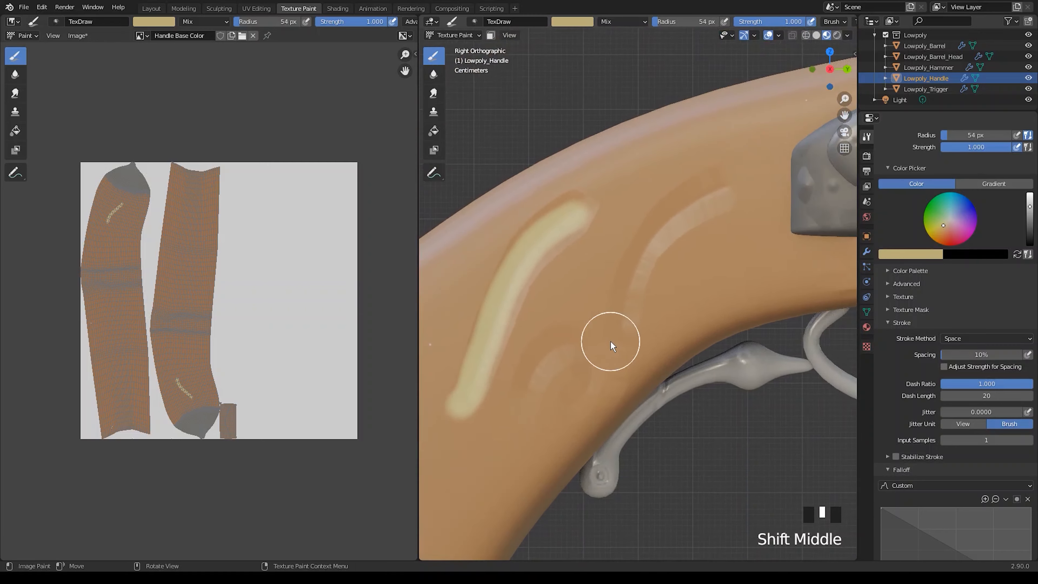
pyautogui.scroll(3, 670, 345)
pyautogui.scroll(-2, 612, 333)
pyautogui.moveTo(612, 329)
pyautogui.mouseDown()
pyautogui.moveTo(645, 248)
pyautogui.moveTo(737, 172)
pyautogui.mouseUp()
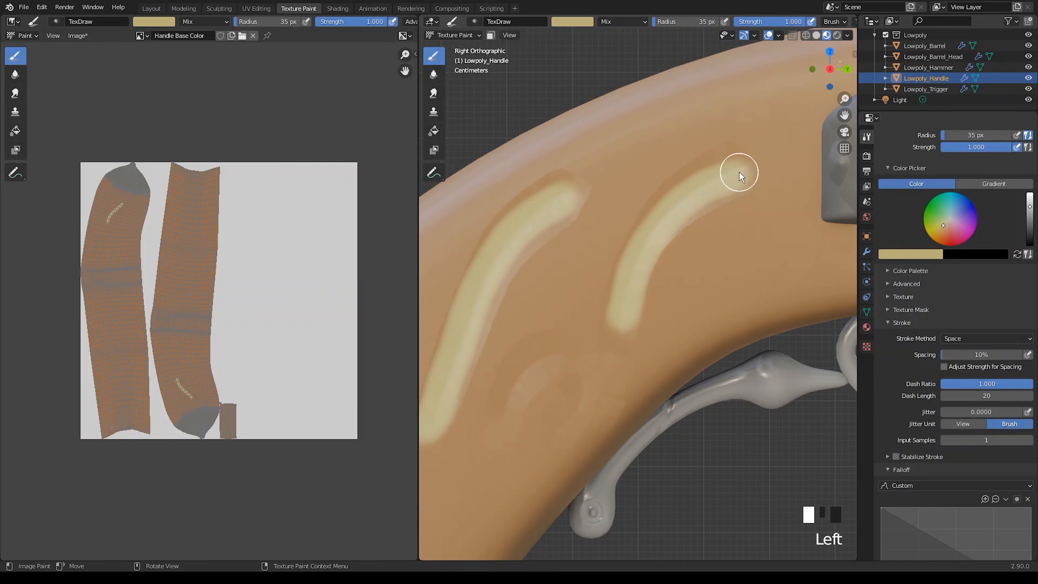
# - Try to paint the curled carving below the grooves, also with Stabilize Stroke, and undo the attempts
pyautogui.moveTo(495, 398)
pyautogui.mouseDown()
pyautogui.moveTo(537, 361)
pyautogui.moveTo(578, 425)
pyautogui.mouseUp()
pyautogui.hotkey('ctrl', 'z')
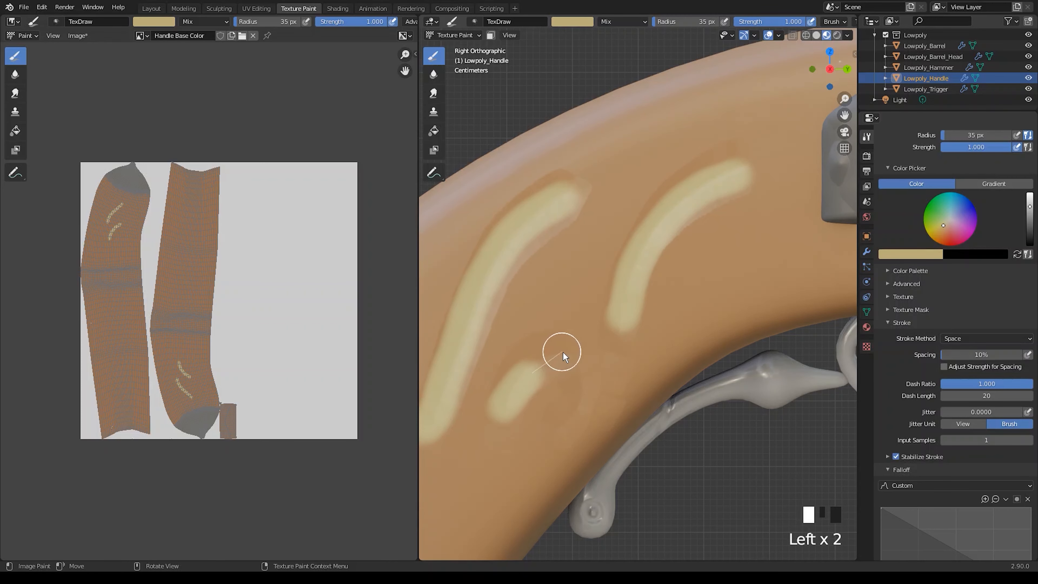
pyautogui.moveTo(562, 352); pyautogui.dragTo(583, 405)
pyautogui.hotkey('ctrl', 'z')
# - Try to extend the second groove downward and paint the curl beside it, and undo the strokes back to the first groove
pyautogui.scroll(2, 624, 474)
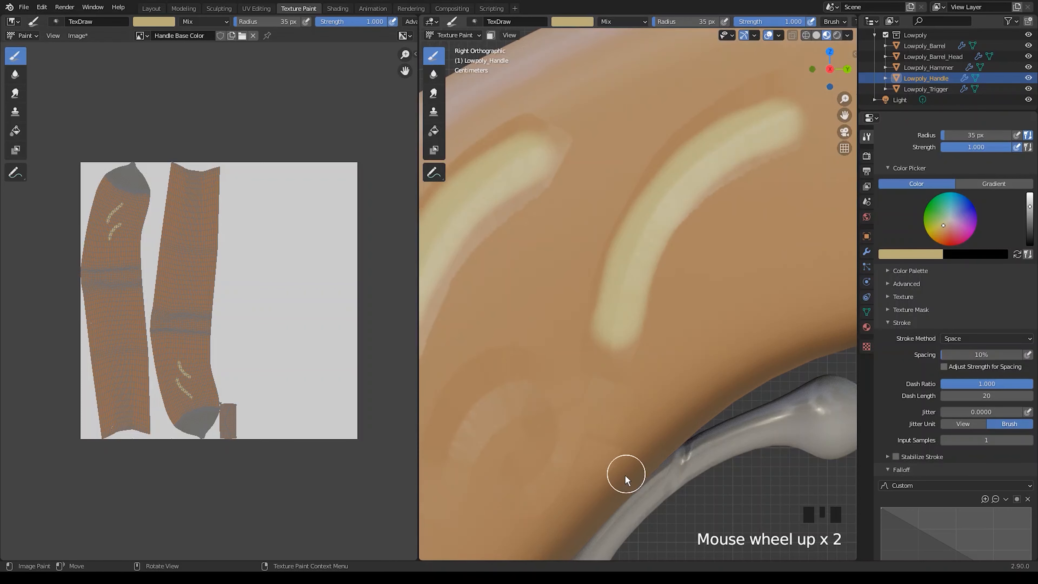
pyautogui.moveTo(578, 478)
pyautogui.mouseDown()
pyautogui.moveTo(604, 419)
pyautogui.moveTo(609, 355)
pyautogui.mouseUp()
pyautogui.keyDown('shift'); pyautogui.moveTo(609, 355); pyautogui.dragTo(609, 346, button='middle'); pyautogui.keyUp('shift')
pyautogui.scroll(2, 460, 452)
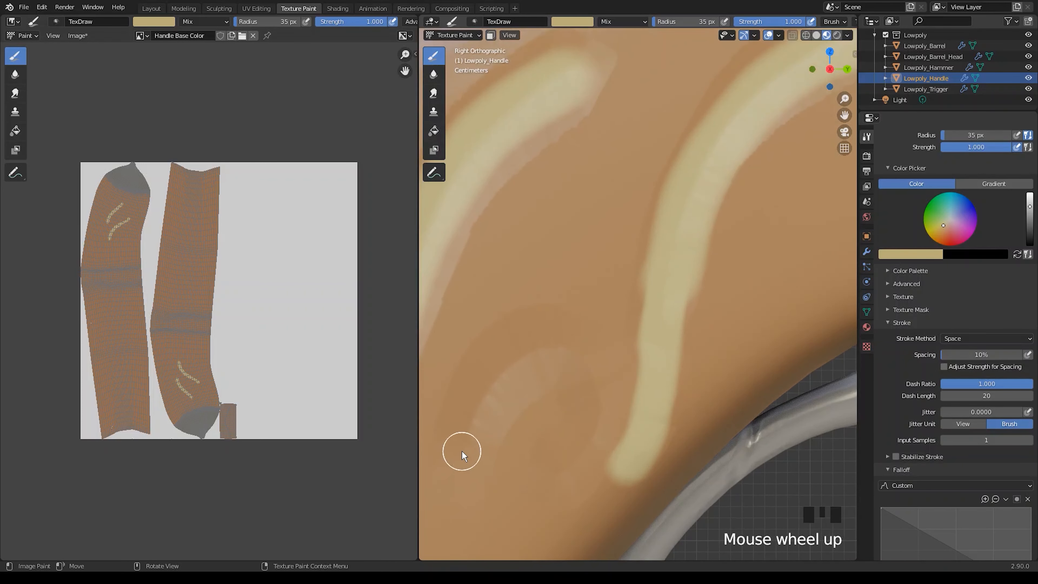
pyautogui.moveTo(461, 452); pyautogui.dragTo(531, 351)
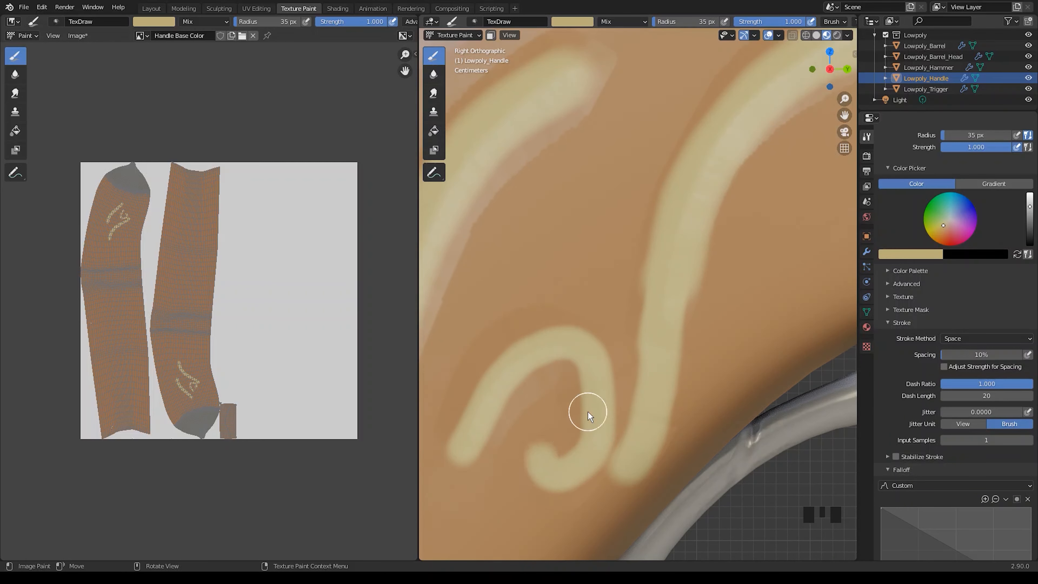
pyautogui.scroll(-12, 613, 388)
pyautogui.hotkey('ctrl', 'z')
# - Repaint the second groove with a thinner line, paint the curl carving, and extend the groove's lower end in pale yellow
pyautogui.scroll(8, 649, 331)
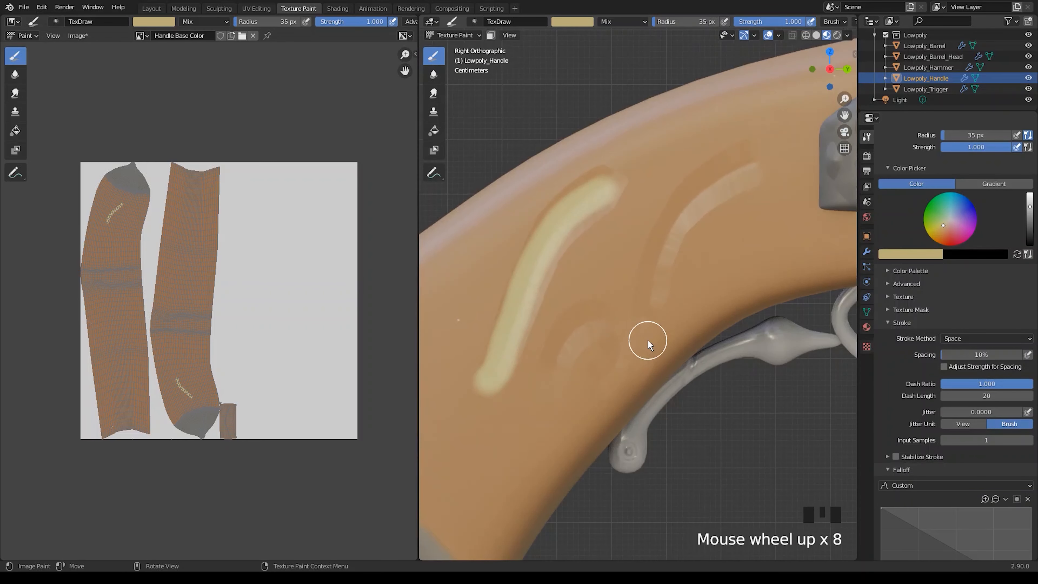
pyautogui.scroll(2, 648, 340)
pyautogui.moveTo(560, 448)
pyautogui.mouseDown()
pyautogui.moveTo(670, 207)
pyautogui.moveTo(808, 136)
pyautogui.mouseUp()
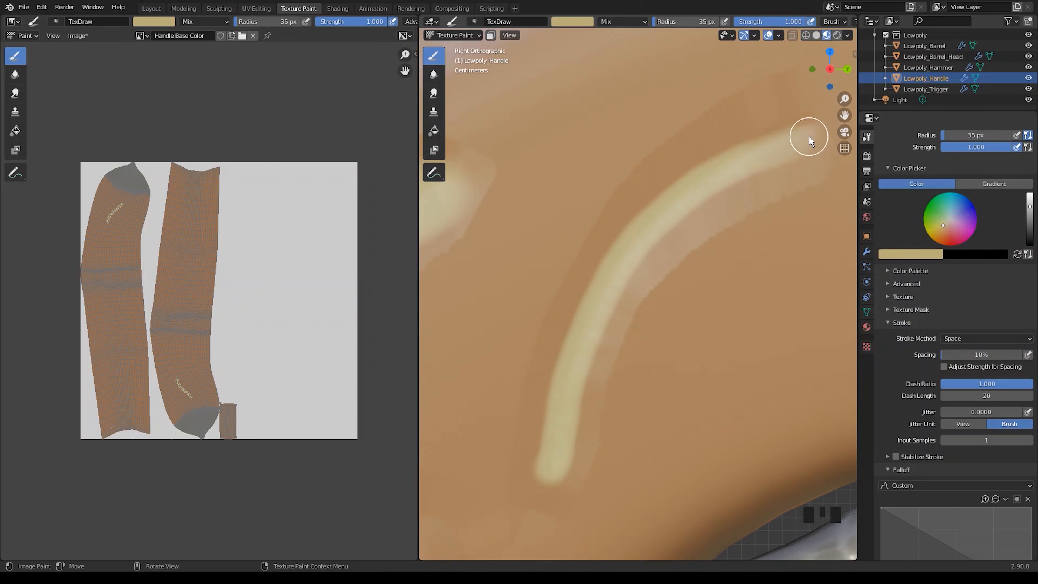
pyautogui.keyDown('shift'); pyautogui.moveTo(808, 137); pyautogui.dragTo(688, 220, button='middle'); pyautogui.keyUp('shift')
pyautogui.scroll(2, 577, 403)
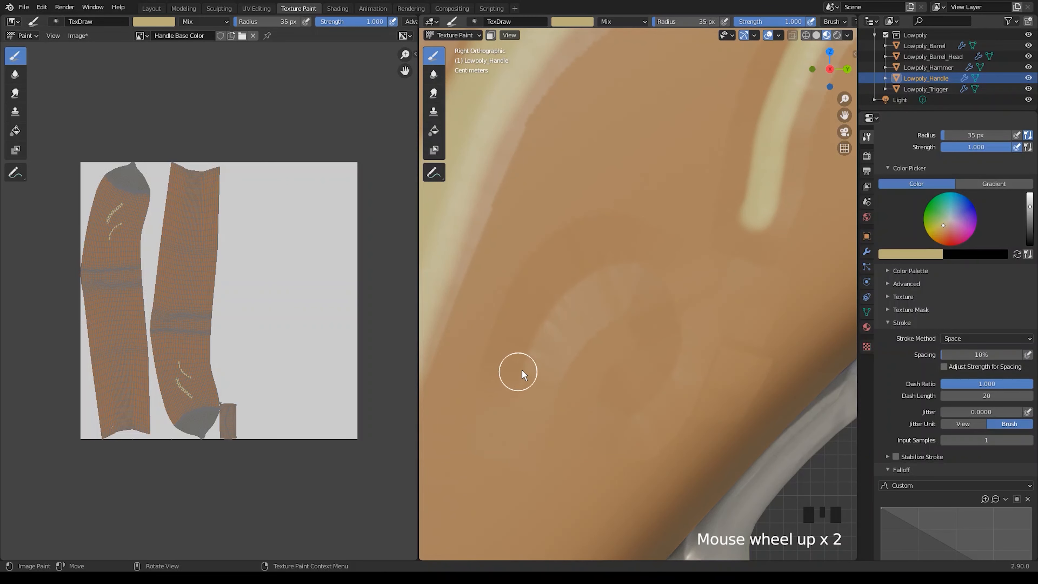
pyautogui.moveTo(521, 370)
pyautogui.mouseDown()
pyautogui.moveTo(606, 271)
pyautogui.moveTo(683, 365)
pyautogui.moveTo(613, 404)
pyautogui.mouseUp()
pyautogui.moveTo(709, 410)
pyautogui.mouseDown()
pyautogui.moveTo(743, 332)
pyautogui.moveTo(757, 204)
pyautogui.mouseUp()
# - Set the brush radius to 10 px for the carvings beside the lock plate and widen the 3D viewport
pyautogui.scroll(-6, 760, 317)
pyautogui.keyDown('shift'); pyautogui.moveTo(716, 284); pyautogui.dragTo(568, 364, button='middle'); pyautogui.keyUp('shift')
pyautogui.scroll(-4, 637, 356)
pyautogui.keyDown('shift'); pyautogui.moveTo(653, 353); pyautogui.dragTo(582, 371, button='middle'); pyautogui.keyUp('shift')
pyautogui.scroll(-4, 613, 366)
pyautogui.scroll(6, 614, 378)
pyautogui.keyDown('shift'); pyautogui.moveTo(702, 353); pyautogui.dragTo(629, 309, button='middle'); pyautogui.keyUp('shift')
pyautogui.scroll(8, 625, 353)
pyautogui.scroll(-6, 642, 357)
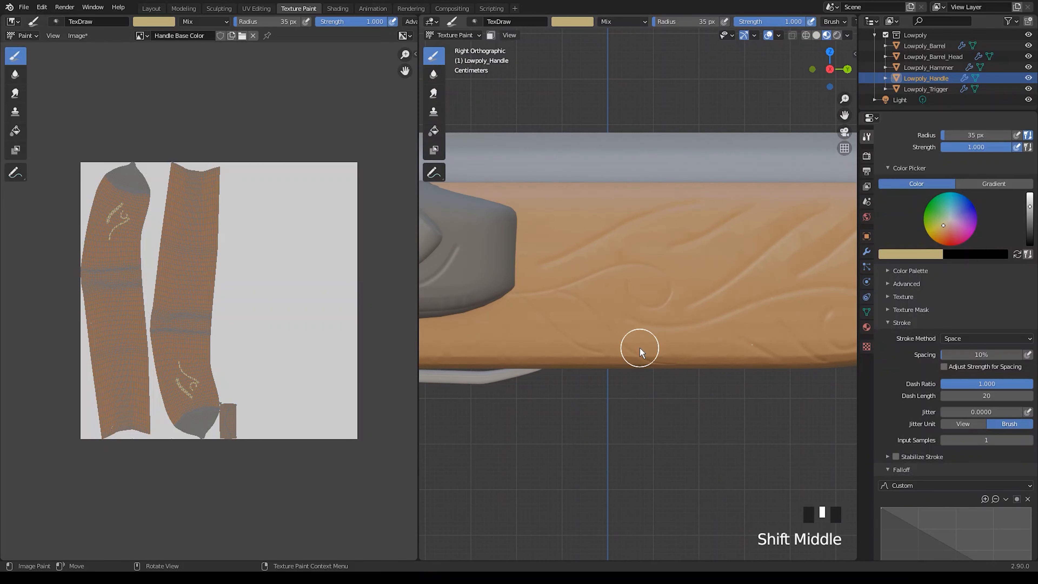
pyautogui.press('f')
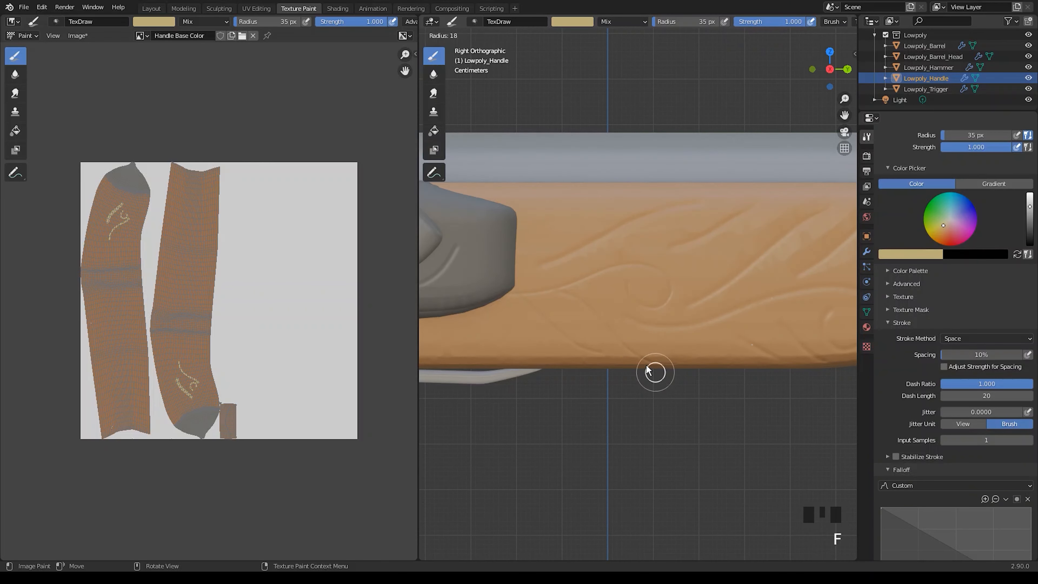
pyautogui.click(640, 365)
pyautogui.keyDown('shift'); pyautogui.moveTo(508, 289); pyautogui.dragTo(531, 282, button='middle'); pyautogui.keyUp('shift')
pyautogui.scroll(4, 531, 282)
pyautogui.keyDown('shift'); pyautogui.moveTo(531, 282); pyautogui.dragTo(595, 311, button='middle'); pyautogui.keyUp('shift')
pyautogui.scroll(1, 498, 308)
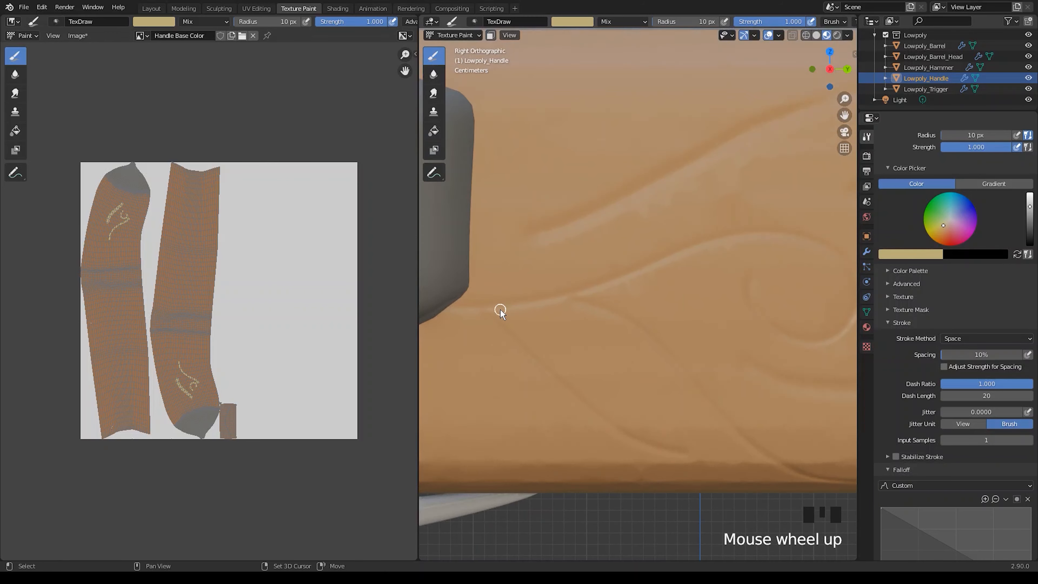
pyautogui.moveTo(418, 282); pyautogui.dragTo(329, 282)
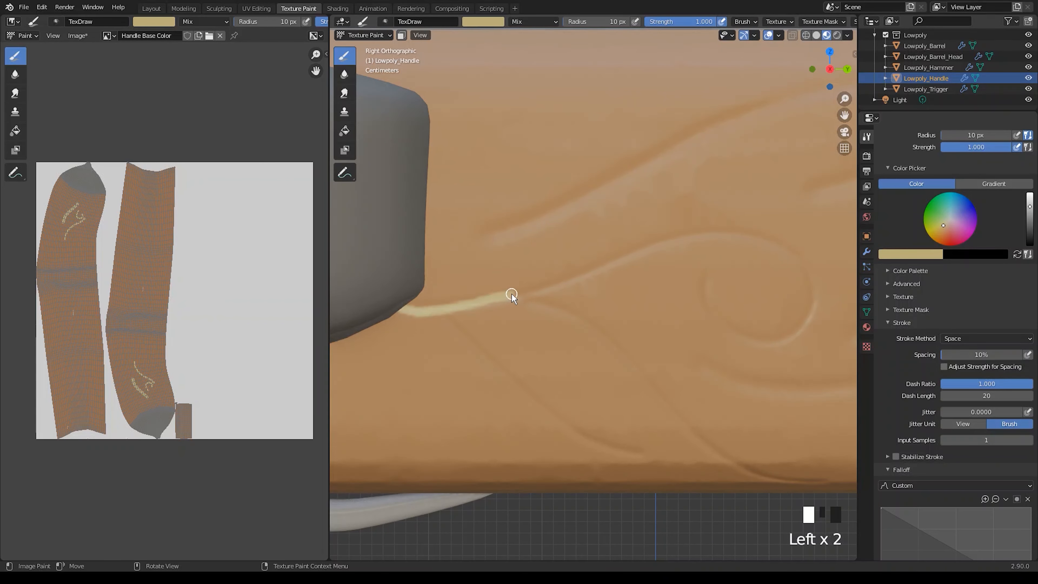
# - Undo the trial stroke and paint the scroll carving beside the lock plate in pale yellow, from its stem around the full curl
pyautogui.hotkey('ctrl', 'z')
pyautogui.keyDown('shift'); pyautogui.moveTo(512, 294); pyautogui.dragTo(470, 324, button='middle'); pyautogui.keyUp('shift')
pyautogui.scroll(2, 499, 325)
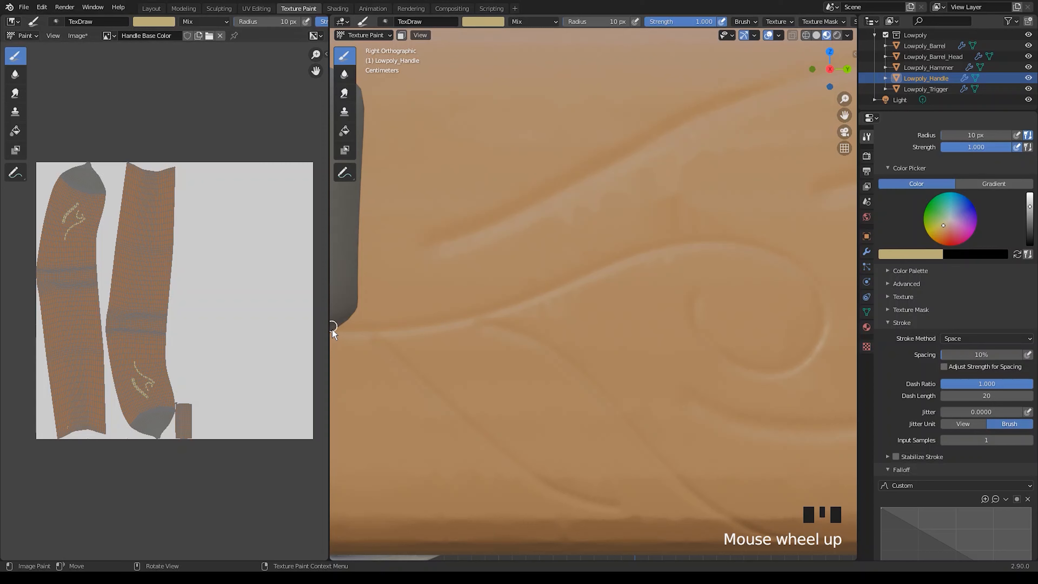
pyautogui.moveTo(332, 331)
pyautogui.mouseDown()
pyautogui.moveTo(463, 319)
pyautogui.moveTo(561, 292)
pyautogui.mouseUp()
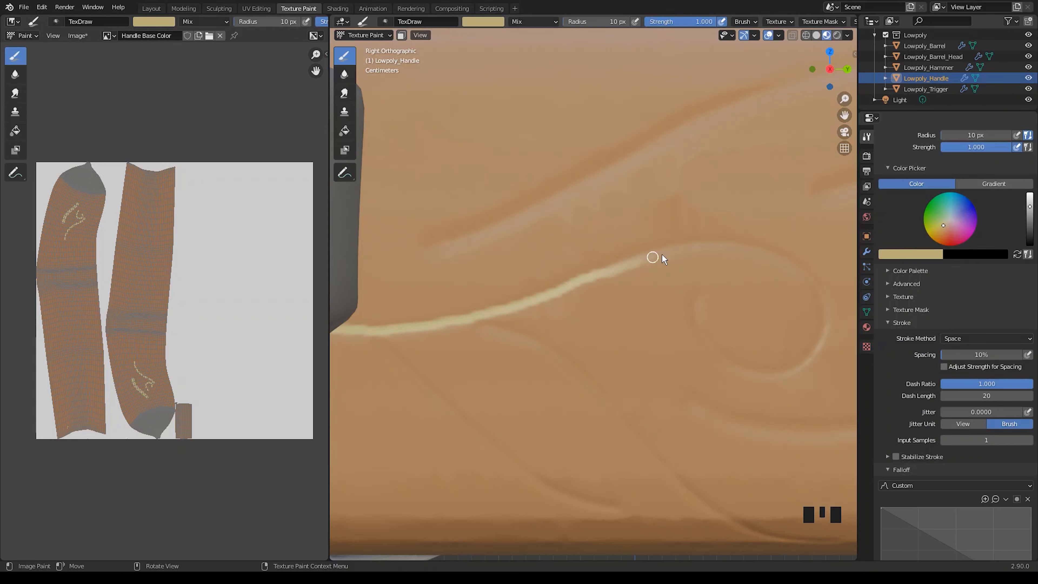
pyautogui.moveTo(752, 250); pyautogui.dragTo(822, 301)
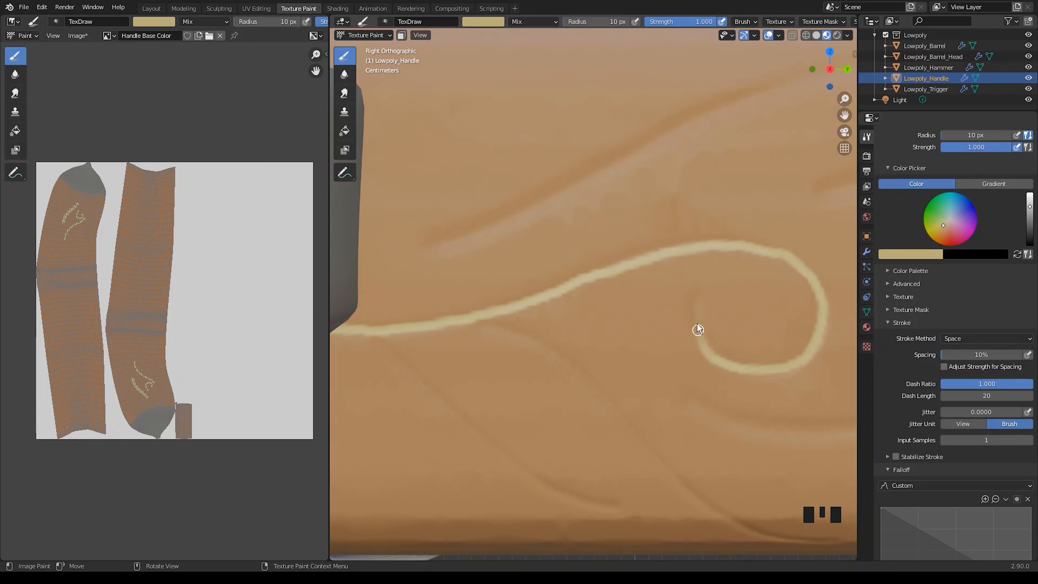
# - Paint the two diagonal grooves above the scroll carving in pale yellow
pyautogui.keyDown('shift'); pyautogui.moveTo(513, 354); pyautogui.dragTo(467, 309, button='middle'); pyautogui.keyUp('shift')
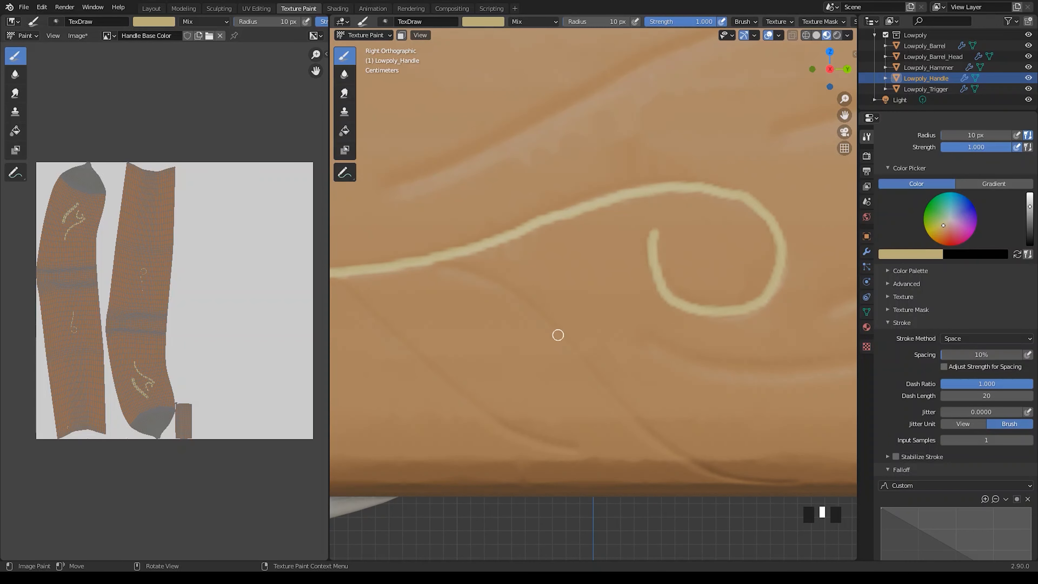
pyautogui.moveTo(542, 267)
pyautogui.keyDown('shift'); pyautogui.mouseDown(button='middle')
pyautogui.moveTo(532, 329)
pyautogui.moveTo(544, 305)
pyautogui.moveTo(449, 350)
pyautogui.mouseUp(button='middle'); pyautogui.keyUp('shift')
pyautogui.scroll(-7, 533, 325)
pyautogui.scroll(2, 537, 314)
pyautogui.scroll(-1, 476, 360)
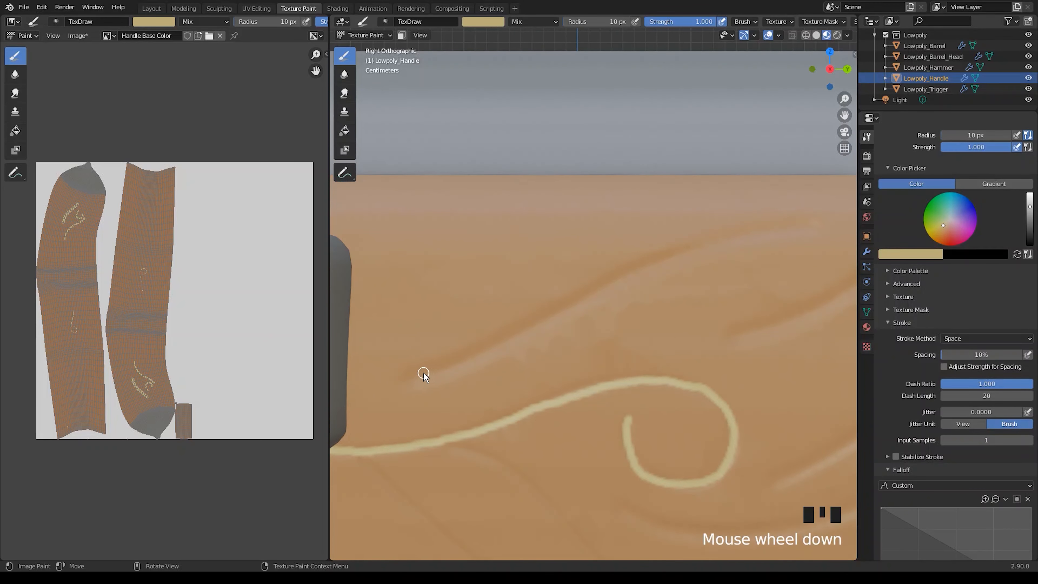
pyautogui.moveTo(424, 373)
pyautogui.mouseDown()
pyautogui.moveTo(493, 353)
pyautogui.moveTo(596, 292)
pyautogui.moveTo(725, 239)
pyautogui.moveTo(833, 220)
pyautogui.mouseUp()
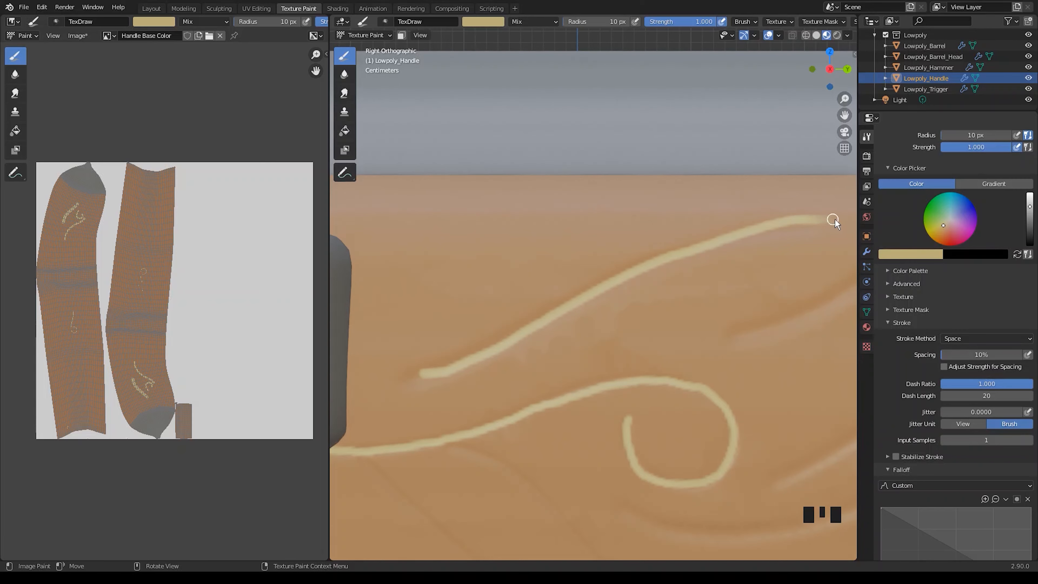
pyautogui.scroll(-2, 737, 331)
pyautogui.scroll(1, 564, 377)
pyautogui.moveTo(512, 376); pyautogui.dragTo(578, 354)
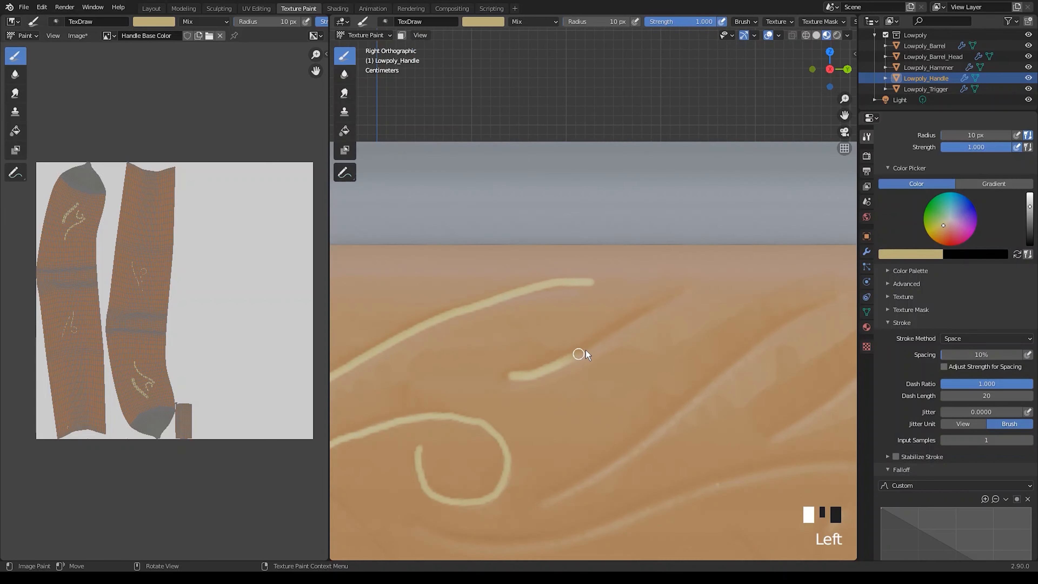
pyautogui.keyDown('shift'); pyautogui.moveTo(554, 412); pyautogui.dragTo(510, 378, button='middle'); pyautogui.keyUp('shift')
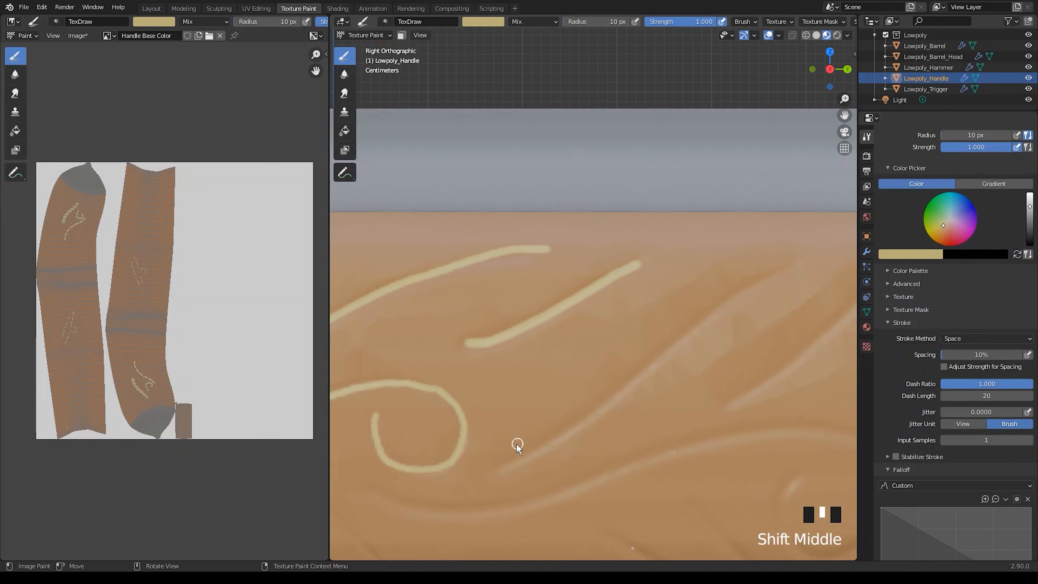
# - Try to paint the long diagonal groove in front of the curl
pyautogui.moveTo(502, 462); pyautogui.dragTo(543, 446)
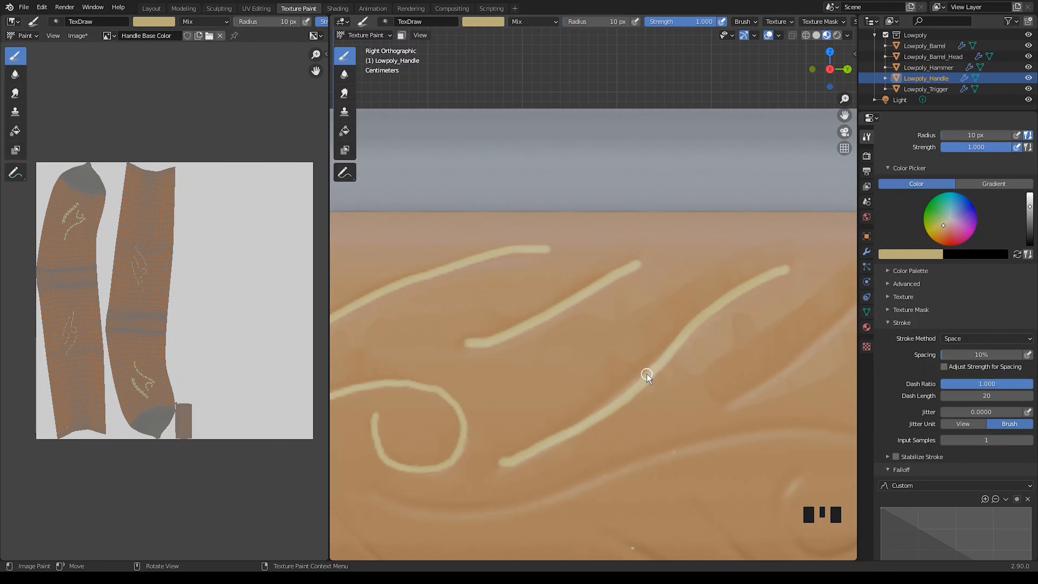
pyautogui.scroll(-3, 648, 374)
pyautogui.keyDown('shift'); pyautogui.moveTo(654, 372); pyautogui.dragTo(681, 364, button='middle'); pyautogui.keyUp('shift')
pyautogui.scroll(-7, 681, 364)
pyautogui.scroll(6, 640, 392)
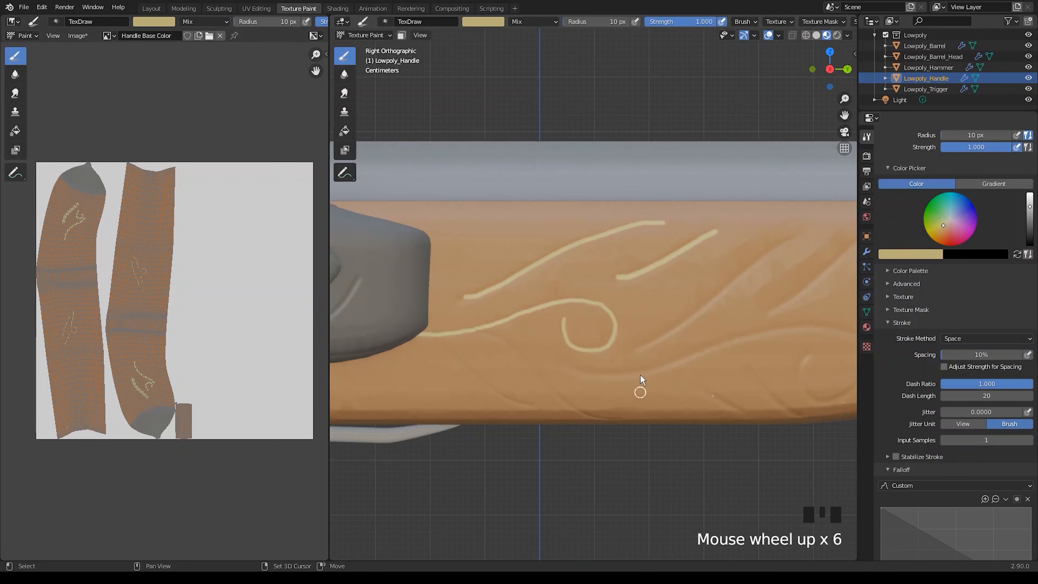
# - Try to paint the lower leaf groove beneath the scroll's stem with short strokes, and undo them
pyautogui.scroll(2, 640, 392)
pyautogui.click(379, 364)
pyautogui.moveTo(382, 365); pyautogui.dragTo(401, 382)
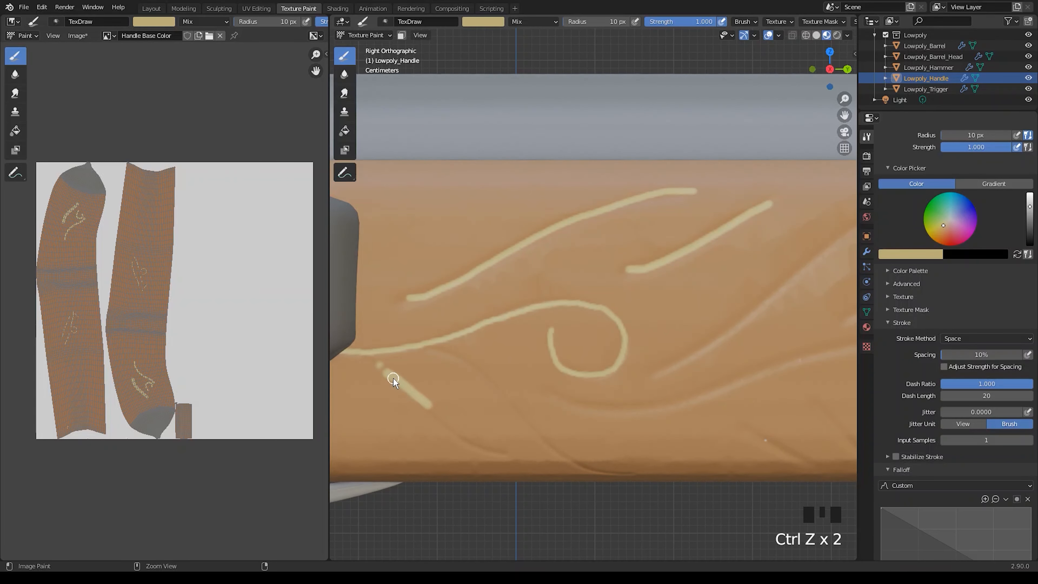
pyautogui.hotkey('ctrl', 'z')
pyautogui.hotkey('ctrl', 'z')
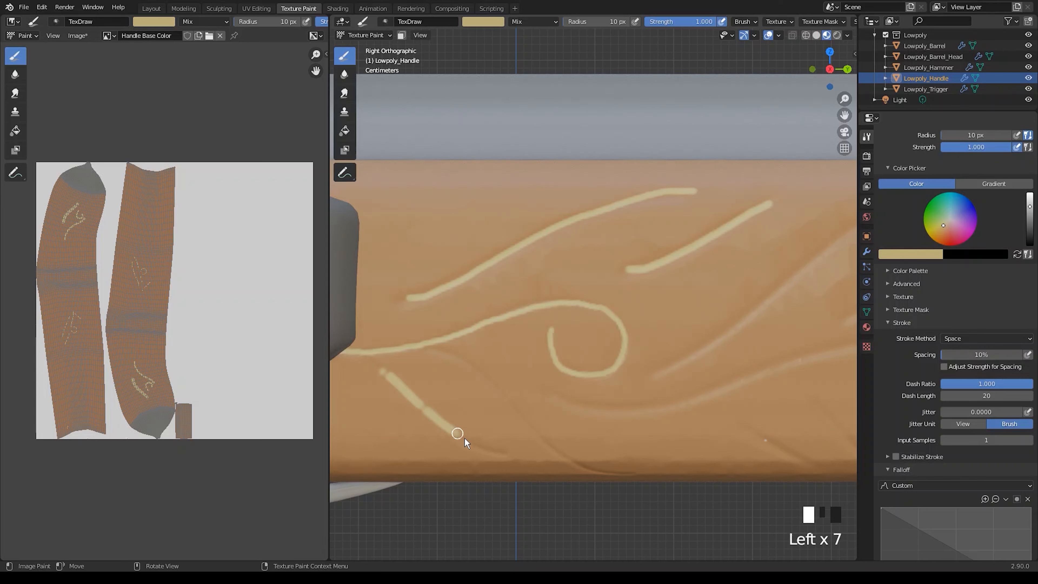
pyautogui.hotkey('ctrl', 'z')
pyautogui.hotkey('ctrl', 'z')
pyautogui.hotkey('ctrl', 'z')
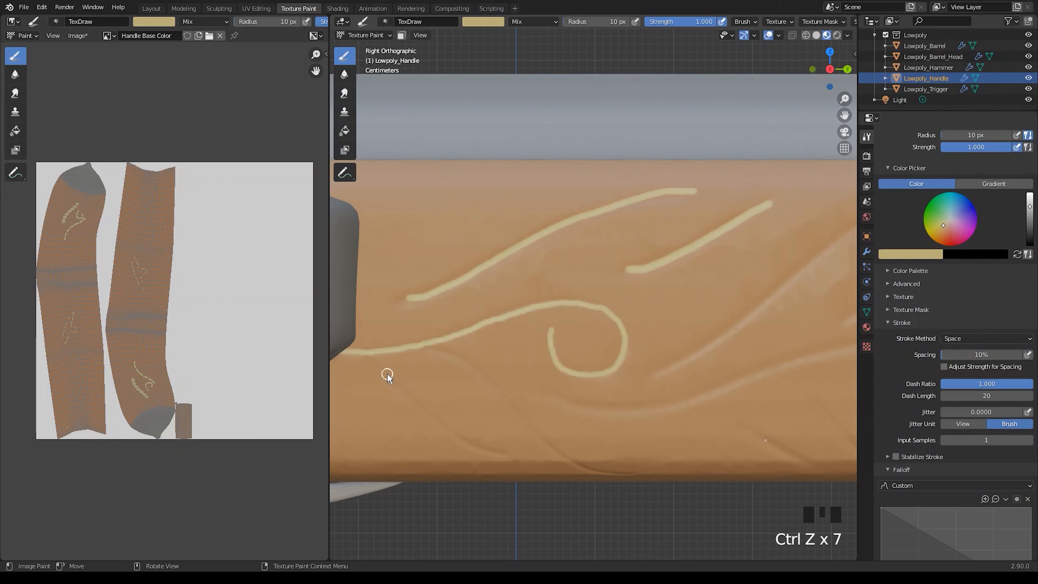
# - Paint the lower leaf groove beneath the scroll's stem in pale yellow, undoing the stray strokes near its end
pyautogui.click(387, 373)
pyautogui.moveTo(384, 372); pyautogui.dragTo(442, 427)
pyautogui.moveTo(457, 437)
pyautogui.mouseDown()
pyautogui.moveTo(496, 445)
pyautogui.moveTo(460, 439)
pyautogui.mouseUp()
pyautogui.hotkey('ctrl', 'z')
pyautogui.click(444, 429)
pyautogui.click(486, 445)
pyautogui.click(493, 445)
pyautogui.click(498, 446)
pyautogui.moveTo(461, 440); pyautogui.dragTo(470, 438)
pyautogui.hotkey('ctrl', 'z')
pyautogui.hotkey('ctrl', 'z')
pyautogui.hotkey('ctrl', 'z')
pyautogui.hotkey('ctrl', 'z')
pyautogui.moveTo(472, 439); pyautogui.dragTo(494, 442)
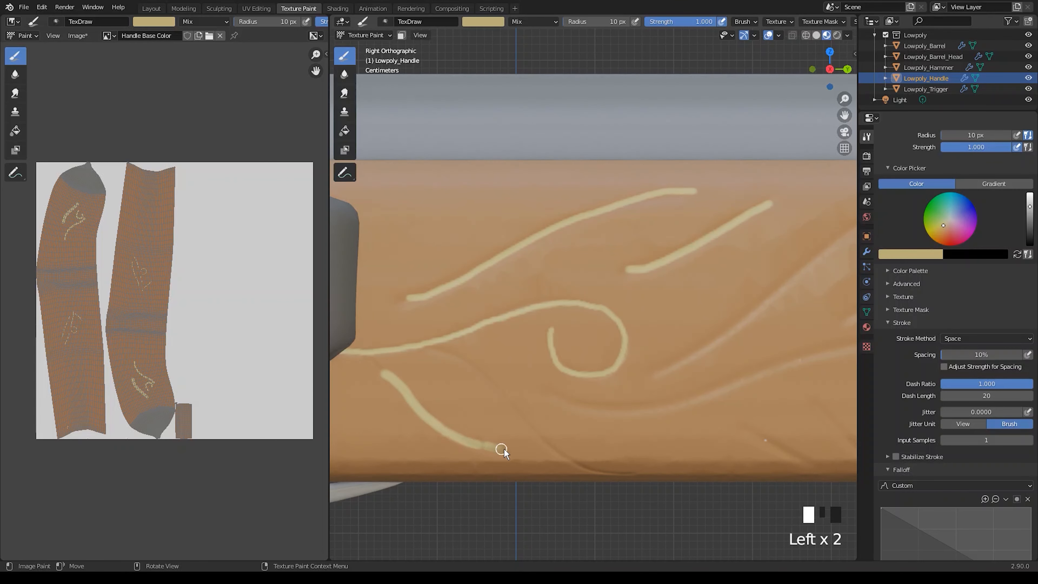
pyautogui.click(483, 447)
# - Paint the curved branch running from the scroll's stem down to the stock's lower edge in pale yellow
pyautogui.keyDown('shift'); pyautogui.moveTo(539, 401); pyautogui.dragTo(484, 409, button='middle'); pyautogui.keyUp('shift')
pyautogui.scroll(2, 484, 409)
pyautogui.keyDown('shift'); pyautogui.moveTo(574, 336); pyautogui.dragTo(692, 257, button='middle'); pyautogui.keyUp('shift')
pyautogui.moveTo(386, 300); pyautogui.dragTo(412, 306)
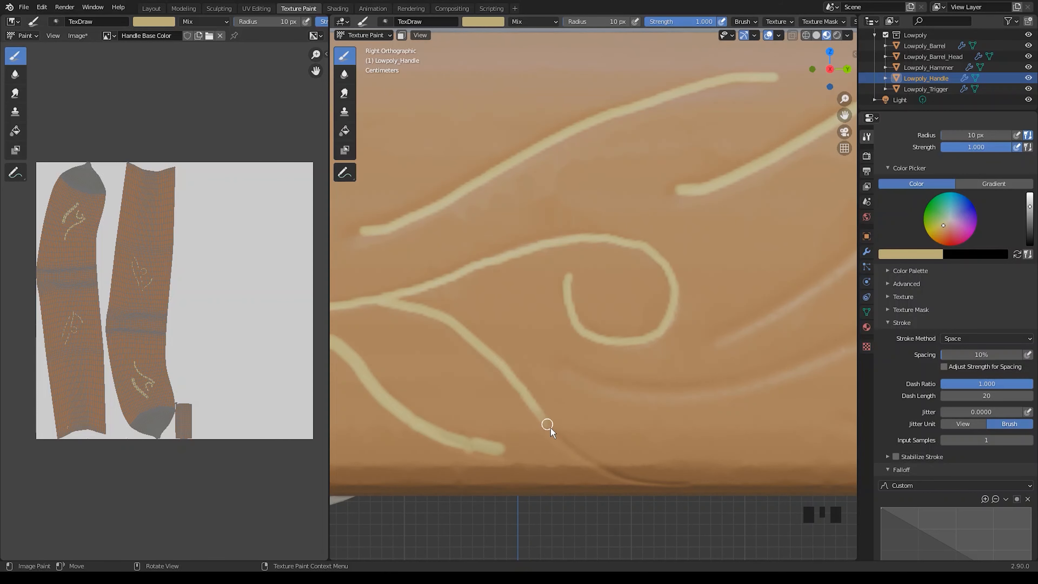
# - Undo the stray strokes and paint the long diagonal groove in front of the first curl in pale yellow
pyautogui.scroll(-5, 651, 444)
pyautogui.keyDown('shift'); pyautogui.moveTo(651, 445); pyautogui.dragTo(449, 438, button='middle'); pyautogui.keyUp('shift')
pyautogui.scroll(4, 554, 394)
pyautogui.click(420, 443)
pyautogui.hotkey('ctrl', 'z')
pyautogui.hotkey('ctrl', 'z')
pyautogui.hotkey('ctrl', 'z')
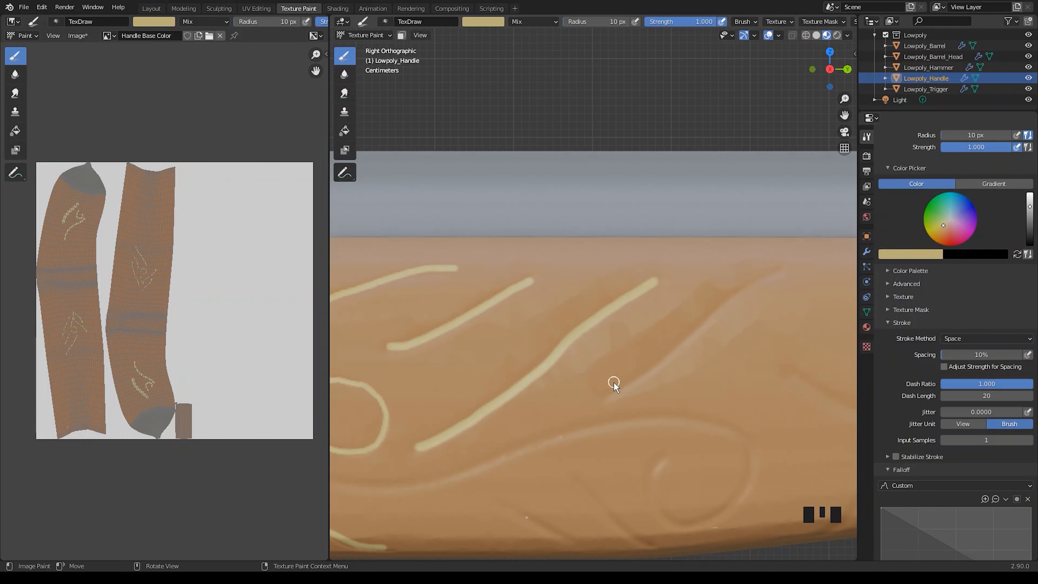
# - Paint the next diagonal groove near the barrel and the two short grooves along the stock's lower edge in pale yellow
pyautogui.keyDown('shift'); pyautogui.moveTo(597, 441); pyautogui.dragTo(616, 350, button='middle'); pyautogui.keyUp('shift')
pyautogui.moveTo(530, 420); pyautogui.dragTo(562, 438)
pyautogui.hotkey('ctrl', 'z')
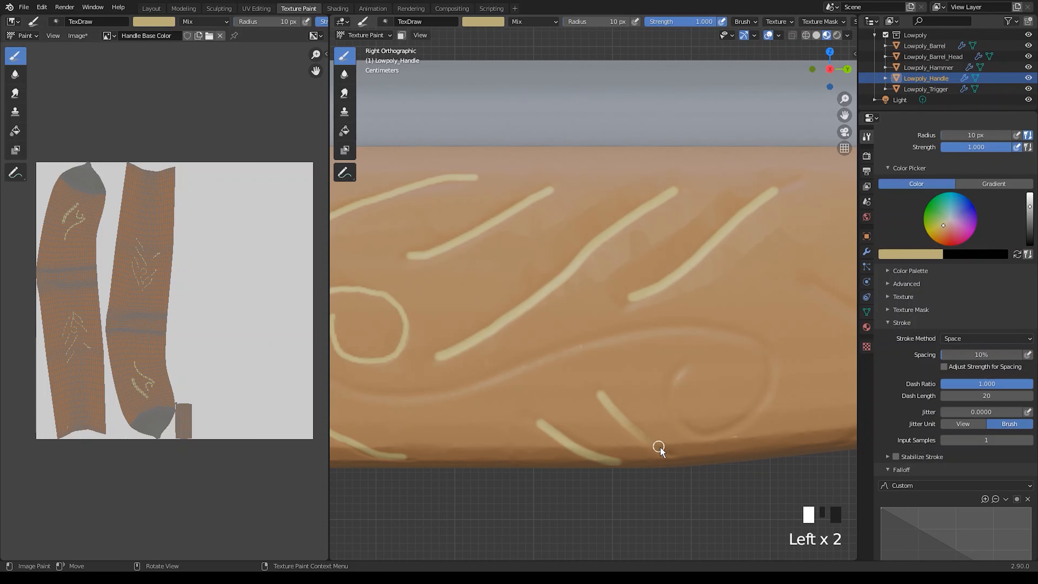
# - Paint the second, larger S-shaped scroll and its curl in pale yellow, redoing the first attempt
pyautogui.keyDown('shift'); pyautogui.moveTo(502, 409); pyautogui.dragTo(537, 408, button='middle'); pyautogui.keyUp('shift')
pyautogui.moveTo(367, 374)
pyautogui.mouseDown()
pyautogui.moveTo(408, 387)
pyautogui.moveTo(547, 372)
pyautogui.moveTo(715, 328)
pyautogui.mouseUp()
pyautogui.hotkey('ctrl', 'z')
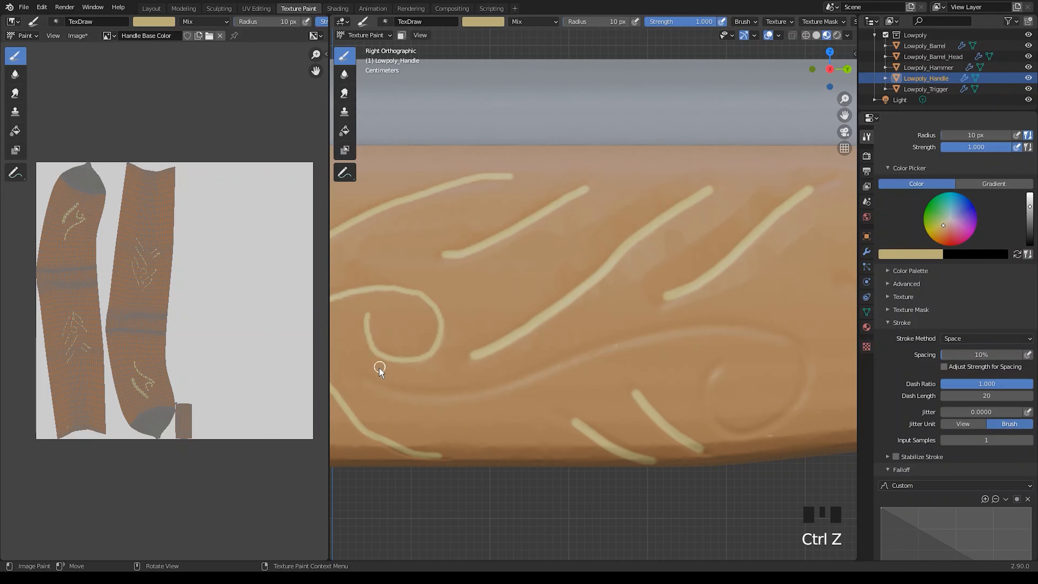
pyautogui.moveTo(363, 377); pyautogui.dragTo(390, 386)
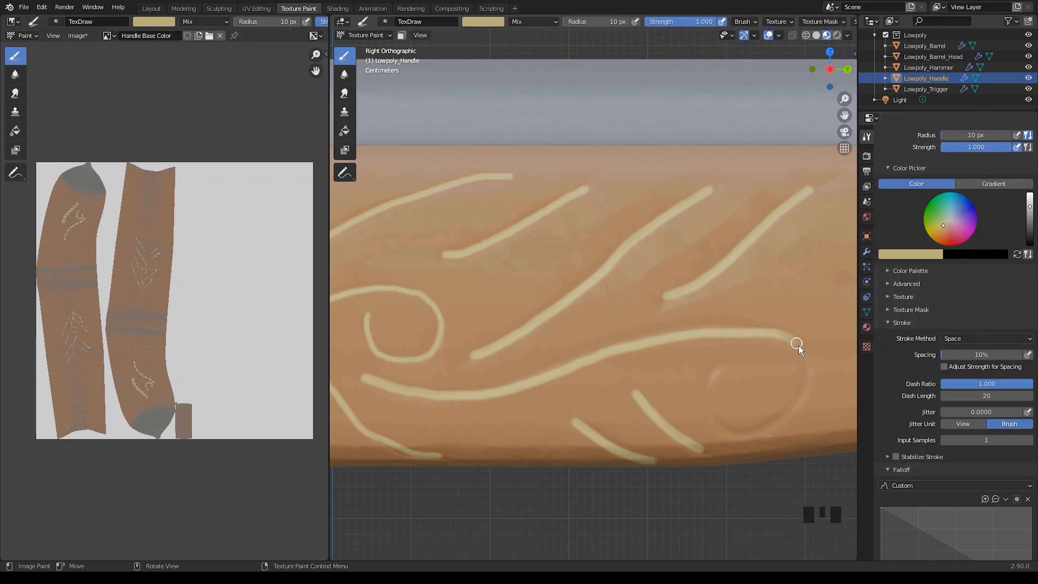
pyautogui.moveTo(708, 393); pyautogui.dragTo(721, 370)
# - Paint the short curved groove beyond the second scroll and the foremost hook-shaped carving in pale yellow
pyautogui.keyDown('shift'); pyautogui.moveTo(716, 414); pyautogui.dragTo(307, 453, button='middle'); pyautogui.keyUp('shift')
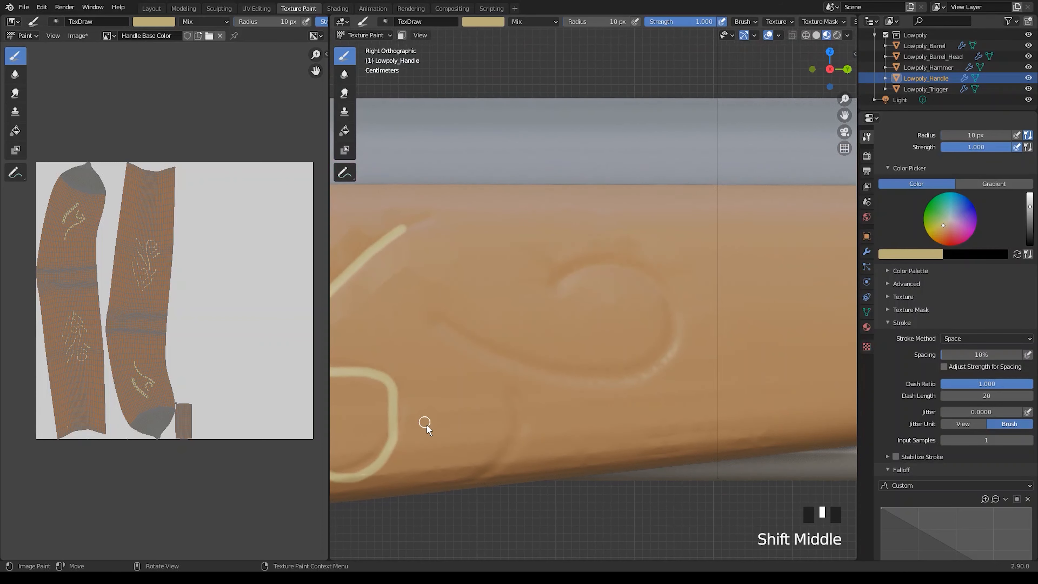
pyautogui.moveTo(512, 397); pyautogui.dragTo(512, 406)
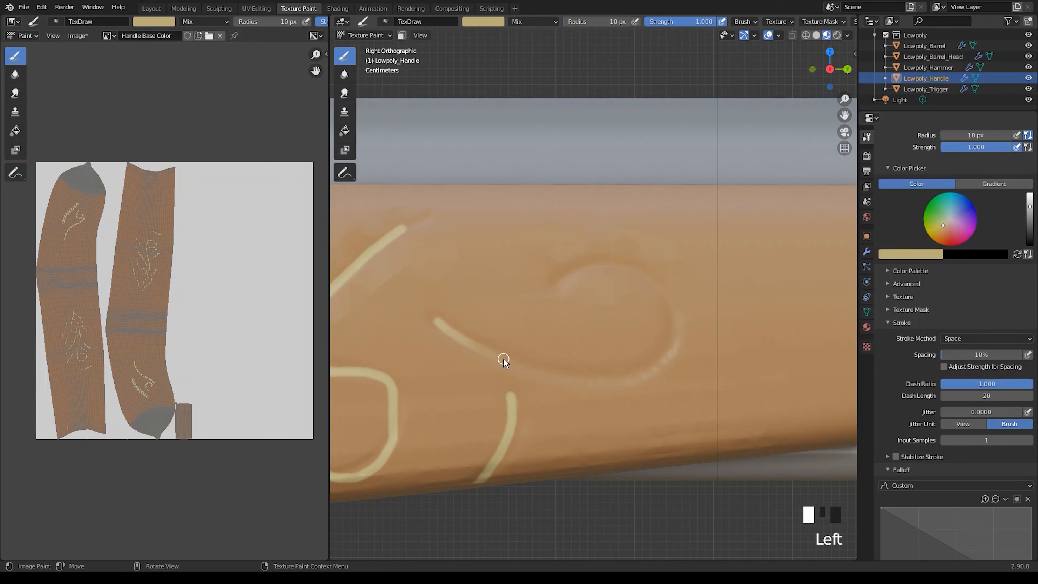
pyautogui.moveTo(504, 359)
pyautogui.mouseDown()
pyautogui.moveTo(609, 375)
pyautogui.moveTo(674, 327)
pyautogui.moveTo(586, 262)
pyautogui.moveTo(547, 286)
pyautogui.mouseUp()
# - Try to switch texture painting from the handle to the Lowpoly_Barrel_Head object
pyautogui.scroll(-4, 629, 335)
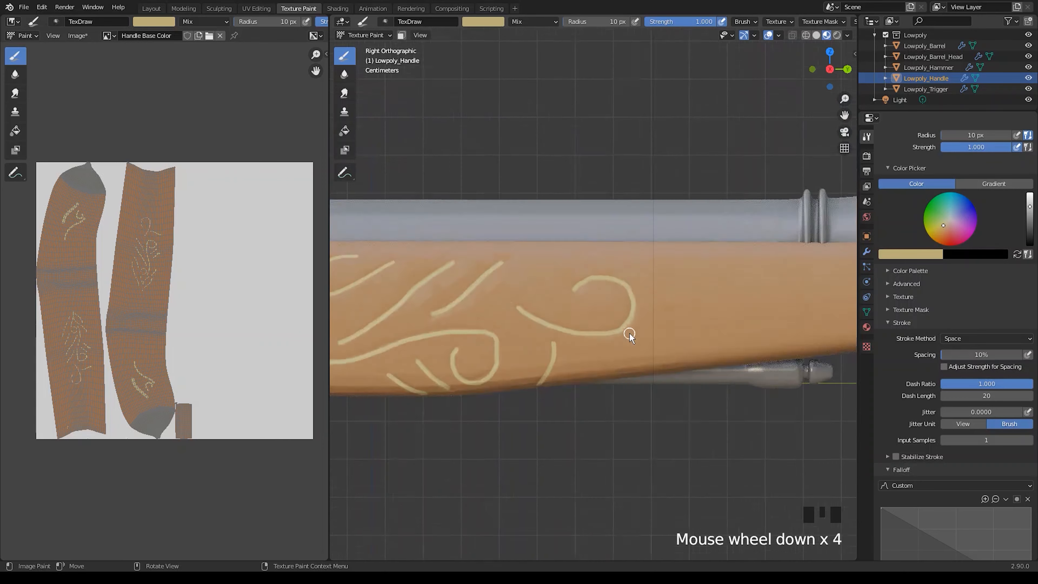
pyautogui.keyDown('shift'); pyautogui.moveTo(630, 335); pyautogui.dragTo(550, 447, button='middle'); pyautogui.keyUp('shift')
pyautogui.scroll(3, 499, 430)
pyautogui.scroll(-4, 660, 355)
pyautogui.keyDown('shift'); pyautogui.moveTo(660, 355); pyautogui.dragTo(517, 414, button='middle'); pyautogui.keyUp('shift')
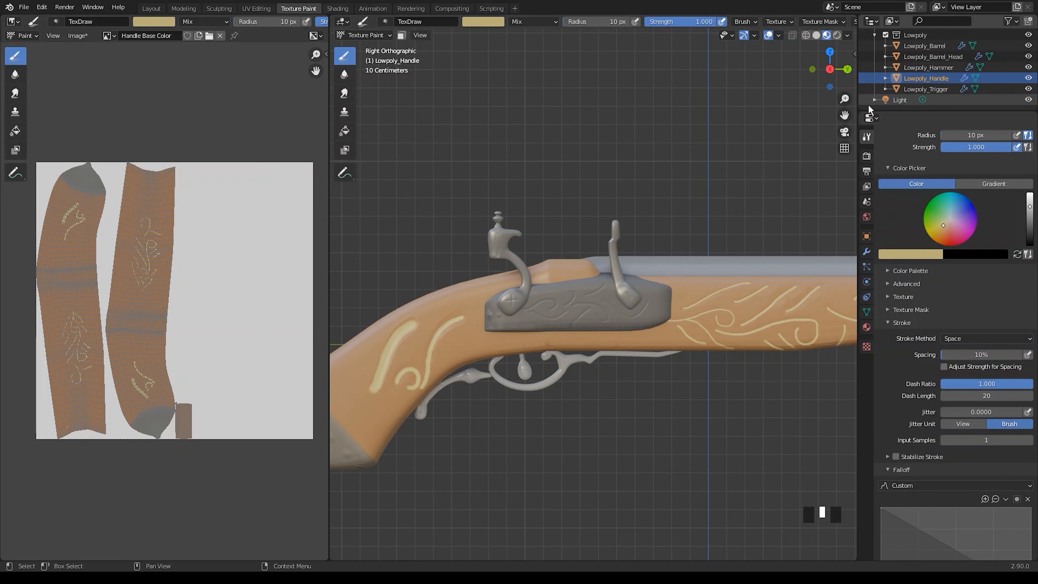
pyautogui.click(947, 57)
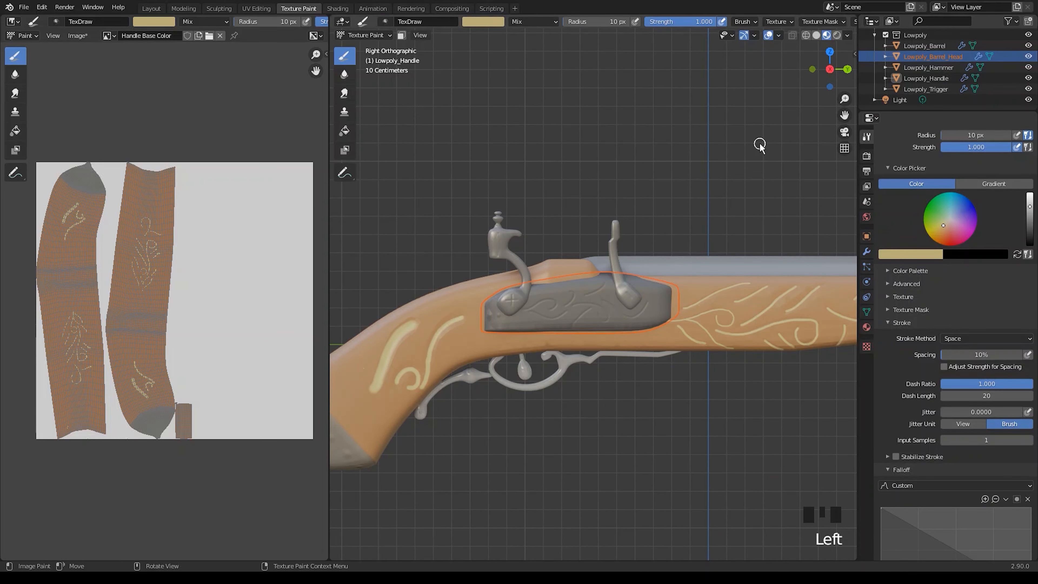
pyautogui.press('Tab')
pyautogui.press('Tab')
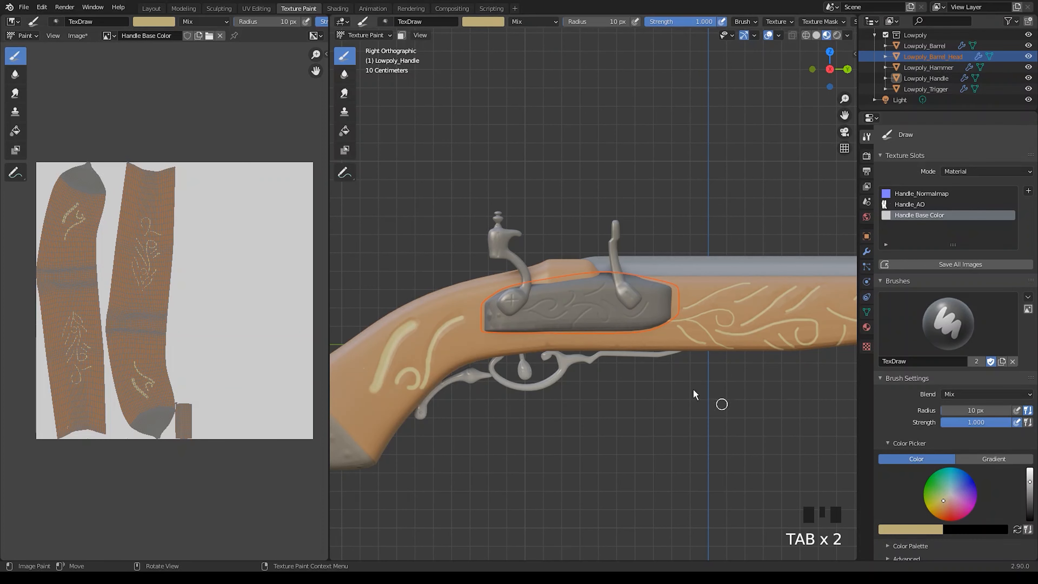
pyautogui.click(923, 65)
pyautogui.click(924, 57)
# - Go to the Layout workspace and show the pistol in rendered viewport shading
pyautogui.click(151, 8)
pyautogui.moveTo(192, 250); pyautogui.dragTo(240, 281, button='middle')
pyautogui.click(318, 370)
pyautogui.scroll(3, 314, 359)
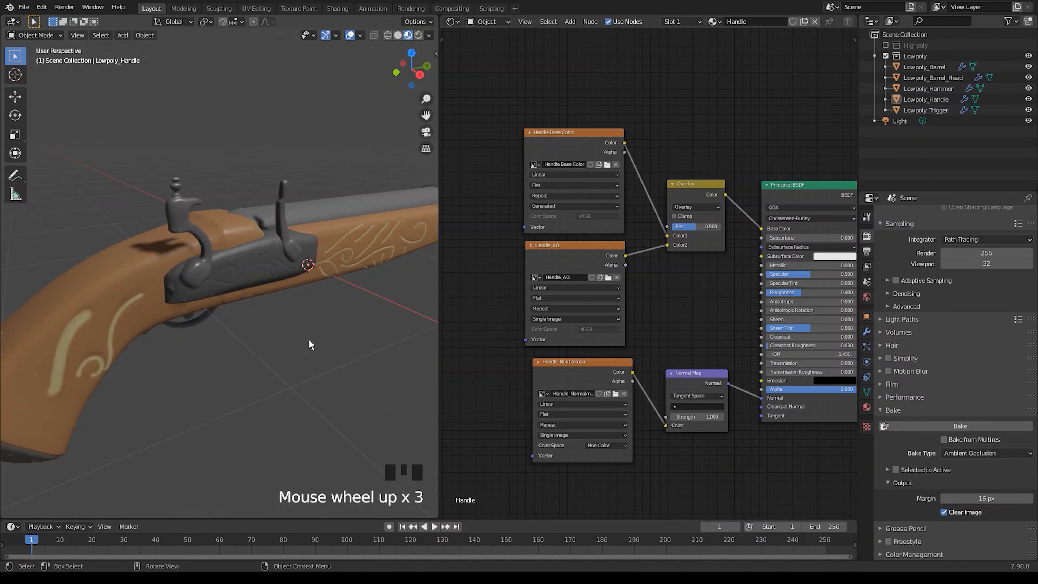
pyautogui.moveTo(311, 348); pyautogui.dragTo(399, 64, button='middle')
pyautogui.click(418, 35)
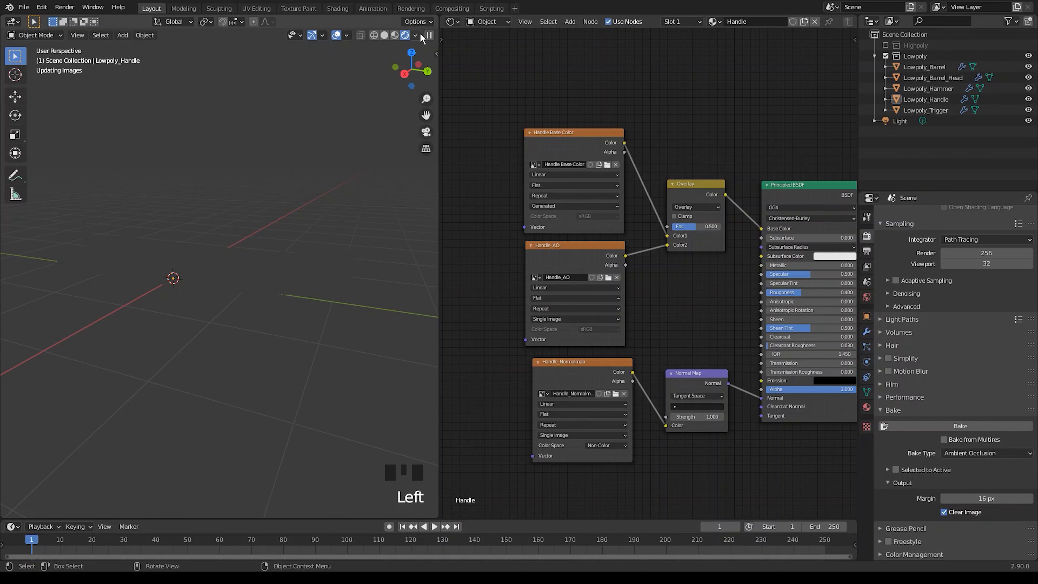
# - Widen the 3D viewport and turn off Scene Lights for the rendered shading
pyautogui.scroll(5, 882, 344)
pyautogui.moveTo(268, 273)
pyautogui.mouseDown(button='middle')
pyautogui.moveTo(303, 288)
pyautogui.moveTo(288, 272)
pyautogui.mouseUp(button='middle')
pyautogui.click(415, 35)
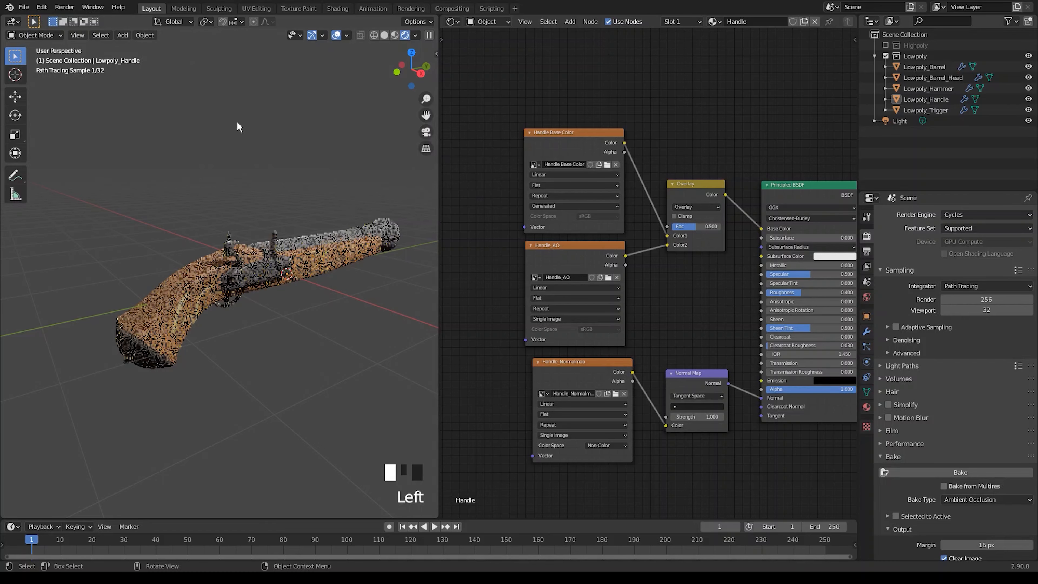
pyautogui.moveTo(440, 173); pyautogui.dragTo(610, 173)
pyautogui.click(589, 35)
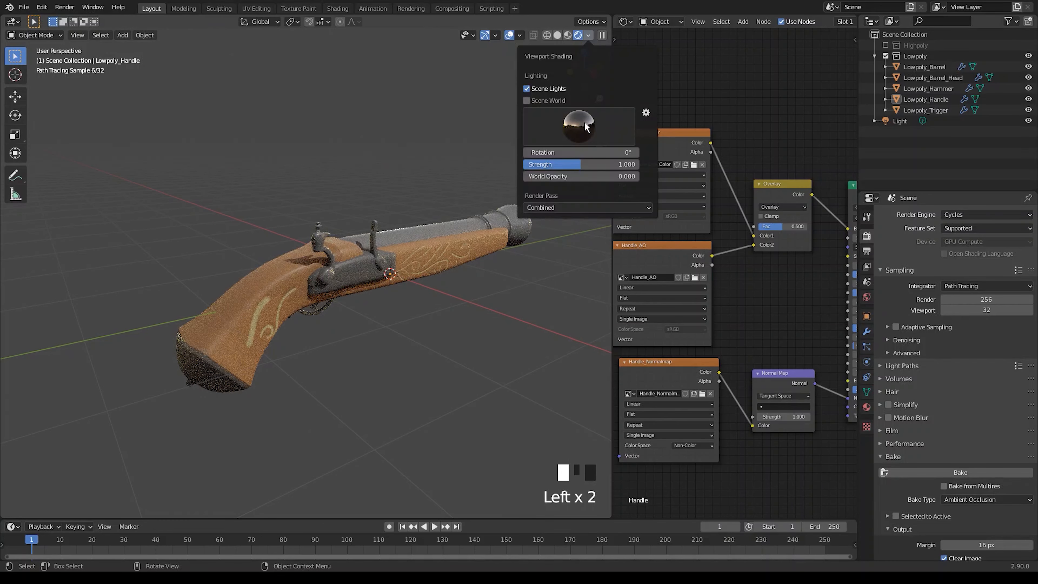
pyautogui.click(526, 89)
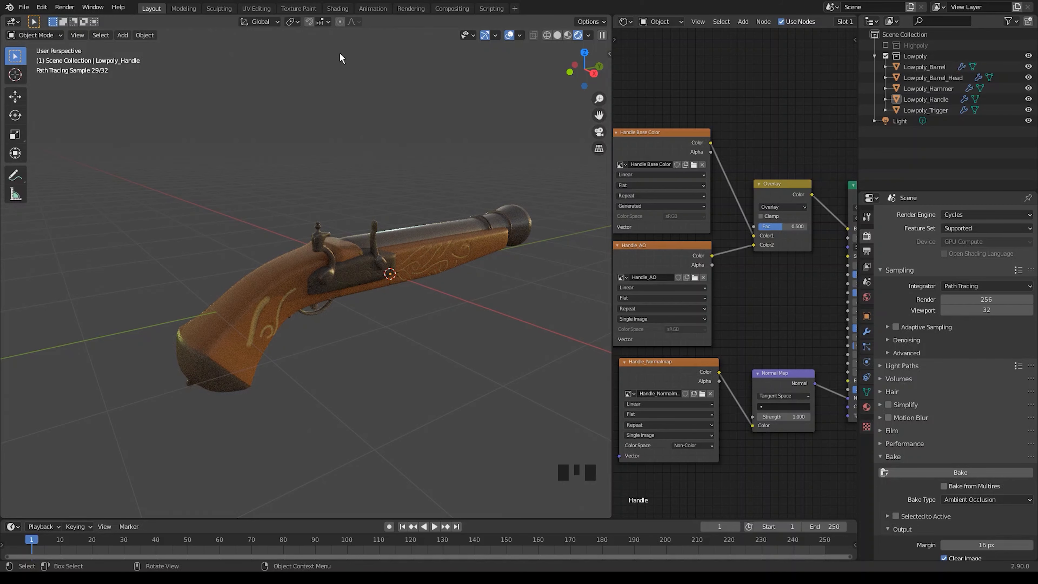
# - Select the lock plate object Lowpoly_Barrel_Head and return to the Texture Paint workspace
pyautogui.click(326, 279)
pyautogui.click(298, 8)
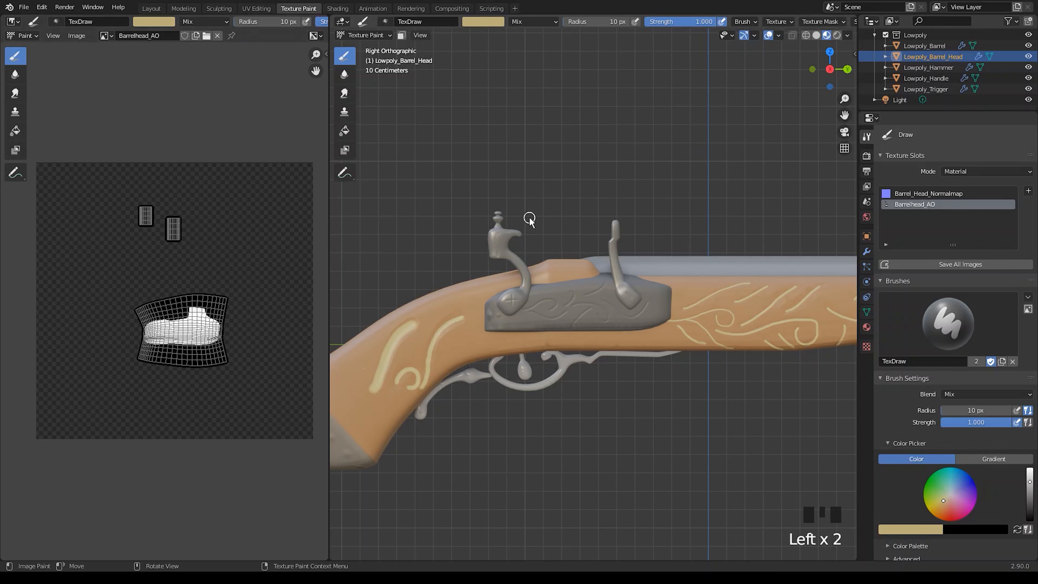
# - Sample the lock plate's grey as the brush colour and darken it slightly
pyautogui.click(914, 527)
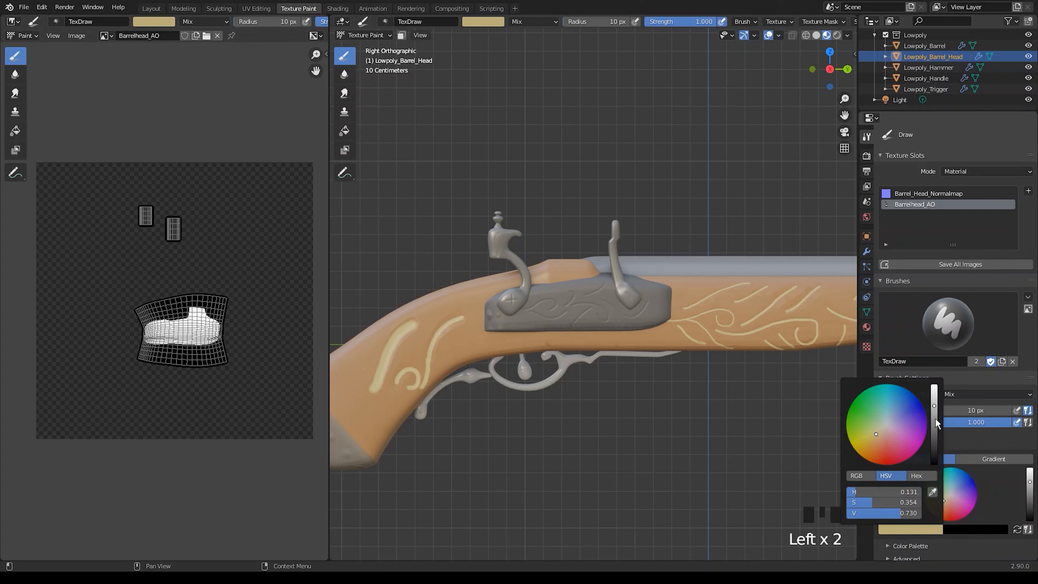
pyautogui.click(650, 313)
pyautogui.moveTo(1029, 498); pyautogui.dragTo(1029, 505)
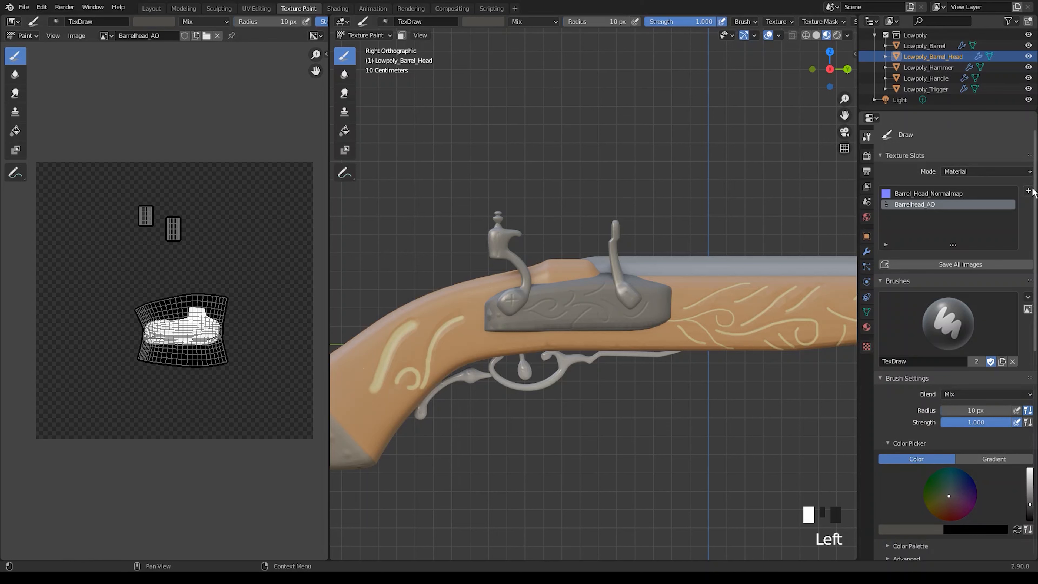
# - Add a 2048 × 2048 px paint slot named Barrel_Head Base Color and show that image in the Image Editor
pyautogui.click(1029, 191)
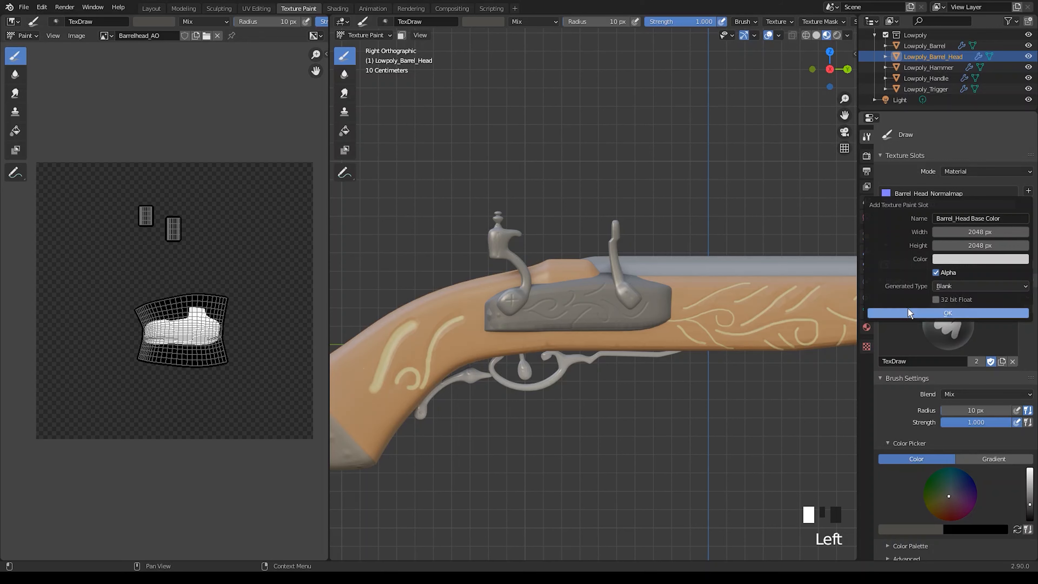
pyautogui.click(947, 312)
pyautogui.scroll(4, 551, 327)
pyautogui.scroll(3, 499, 333)
pyautogui.keyDown('shift'); pyautogui.moveTo(499, 333); pyautogui.dragTo(588, 324, button='middle'); pyautogui.keyUp('shift')
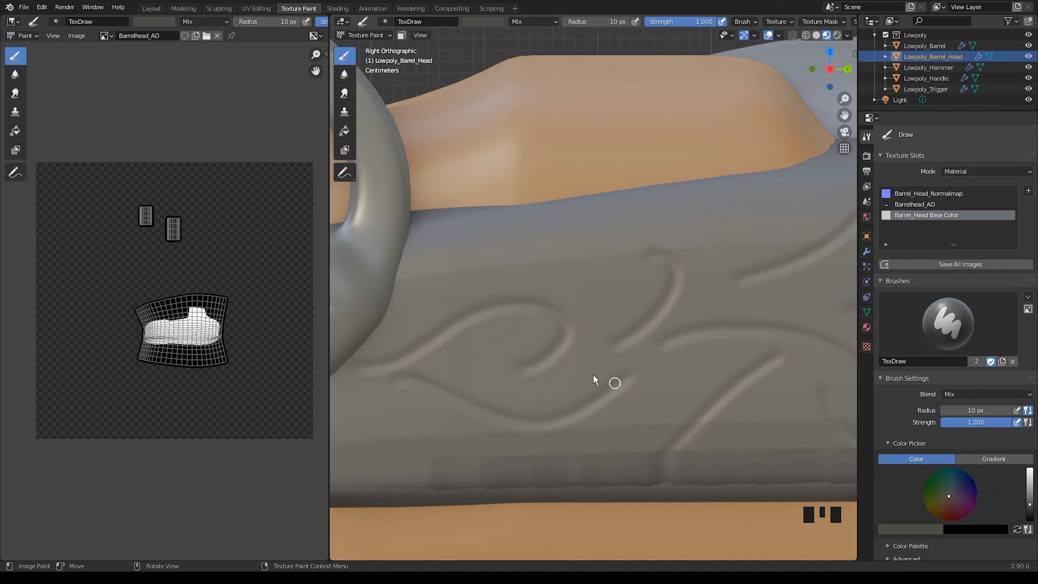
pyautogui.click(112, 35)
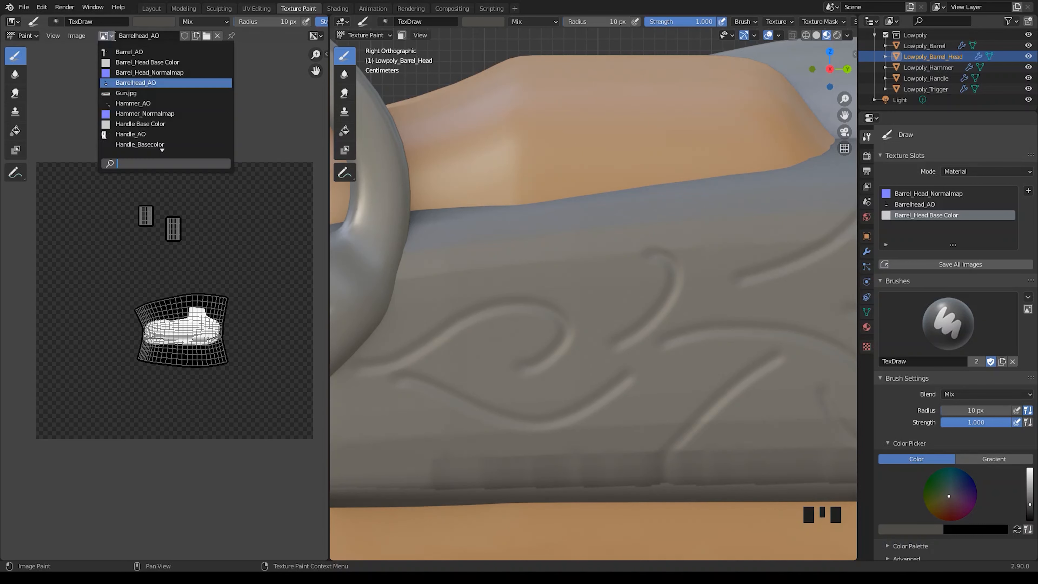
pyautogui.click(134, 68)
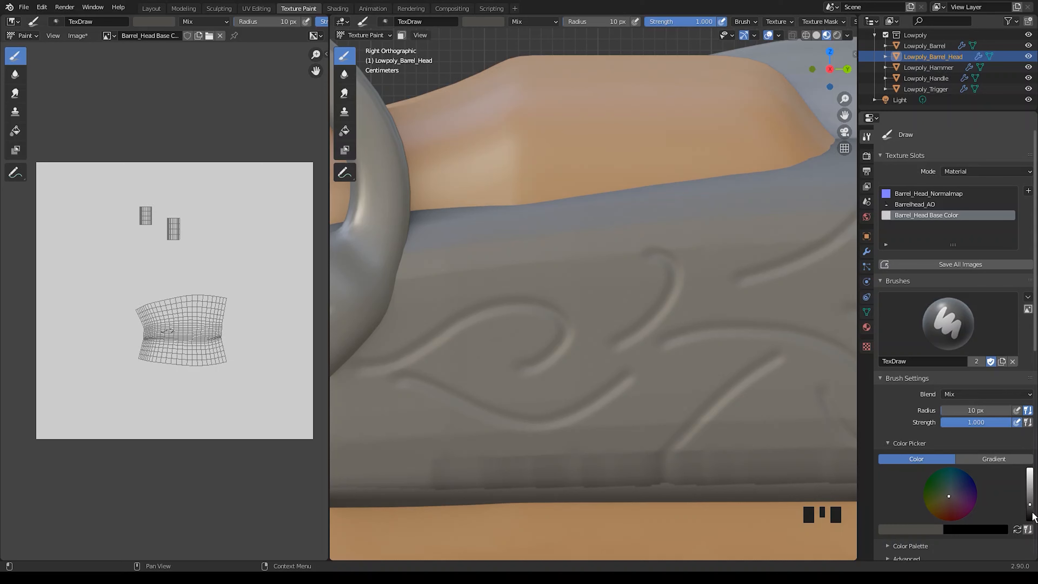
# - Try to paint the lock plate's carved ornaments with a darker brush colour
pyautogui.click(1030, 510)
pyautogui.moveTo(572, 346); pyautogui.dragTo(617, 362)
pyautogui.scroll(-6, 617, 362)
pyautogui.moveTo(658, 300); pyautogui.dragTo(591, 294)
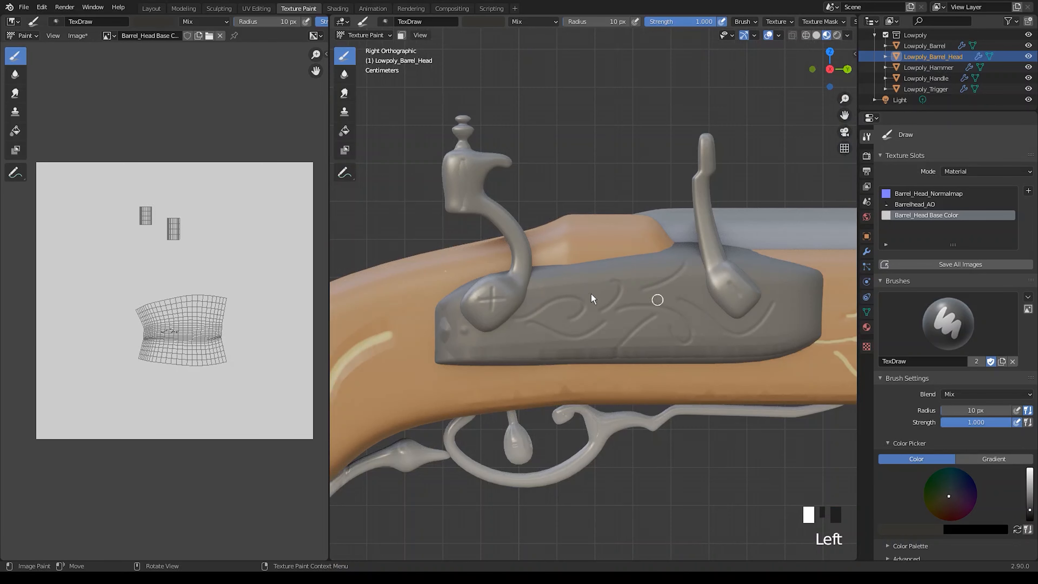
pyautogui.hotkey('ctrl', 'z')
pyautogui.hotkey('ctrl', 'z')
pyautogui.hotkey('ctrl', 'z')
pyautogui.hotkey('ctrl', 'z')
pyautogui.moveTo(582, 295)
pyautogui.mouseDown(button='middle')
pyautogui.moveTo(602, 353)
pyautogui.moveTo(694, 374)
pyautogui.mouseUp(button='middle')
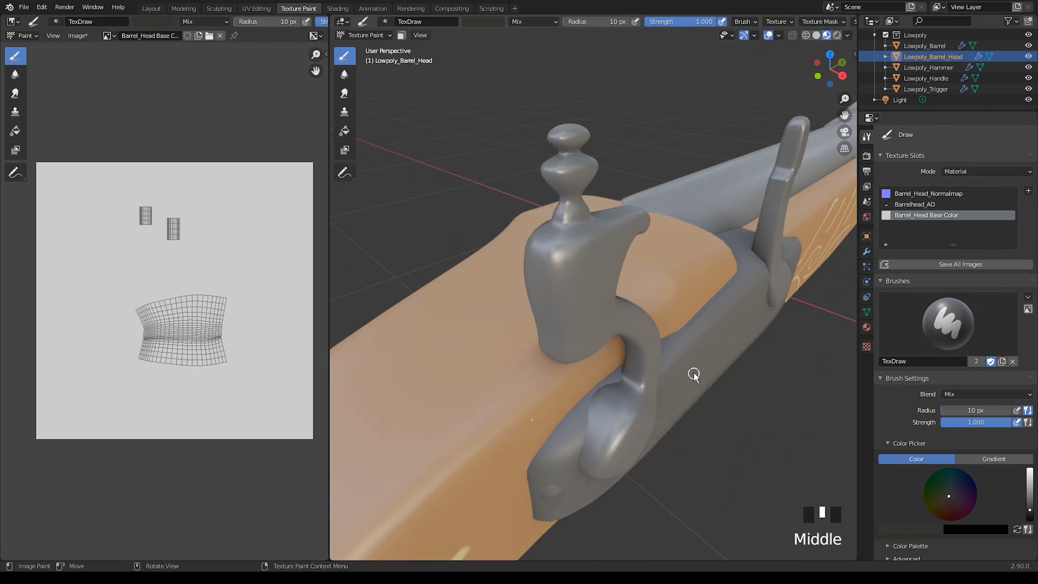
pyautogui.moveTo(694, 374); pyautogui.dragTo(718, 329)
pyautogui.hotkey('ctrl', 'z')
pyautogui.moveTo(727, 394)
pyautogui.mouseDown(button='middle')
pyautogui.moveTo(688, 397)
pyautogui.moveTo(677, 408)
pyautogui.mouseUp(button='middle')
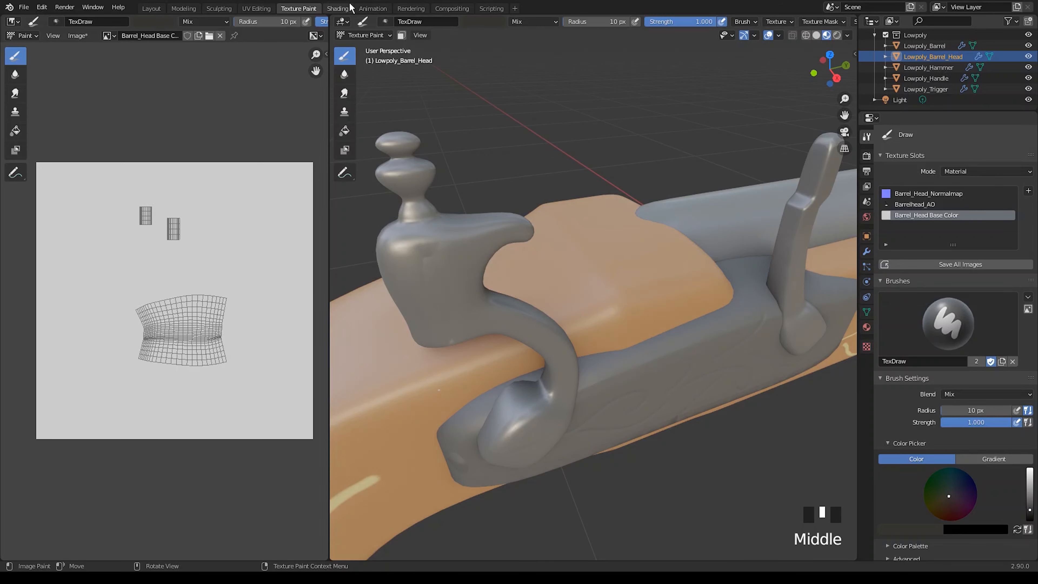
# - Go to the Shading workspace and delete the RGB node from the Barrel_Head material
pyautogui.click(337, 8)
pyautogui.moveTo(368, 423); pyautogui.dragTo(412, 483, button='middle')
pyautogui.click(351, 373)
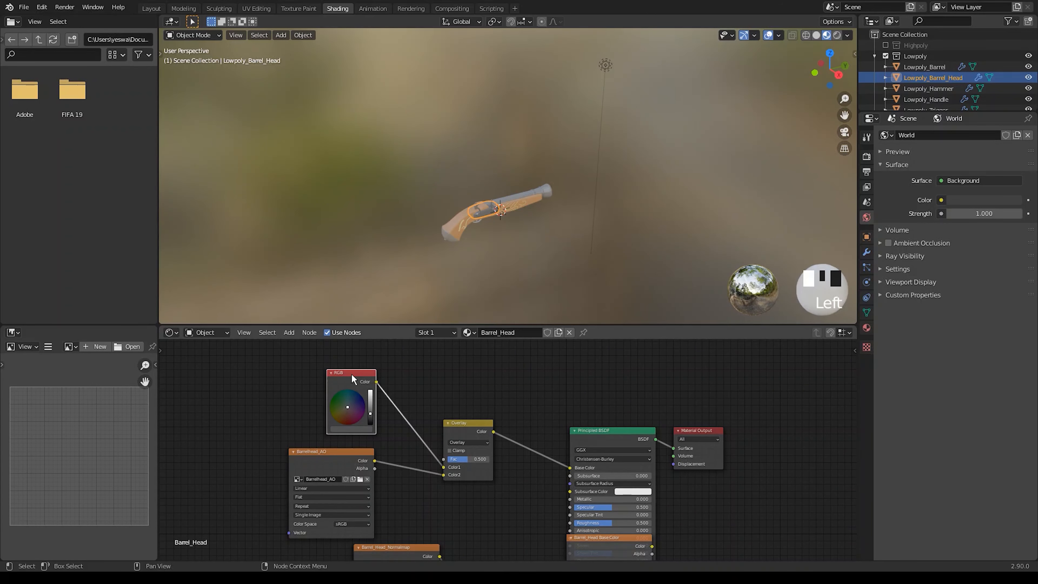
pyautogui.press('x')
# - Duplicate the Barrelhead_AO texture node, assign Barrel_Head Base Color to the copy, and feed both into the Overlay node's colour inputs
pyautogui.hotkey('shift', 'a')
pyautogui.moveTo(351, 376)
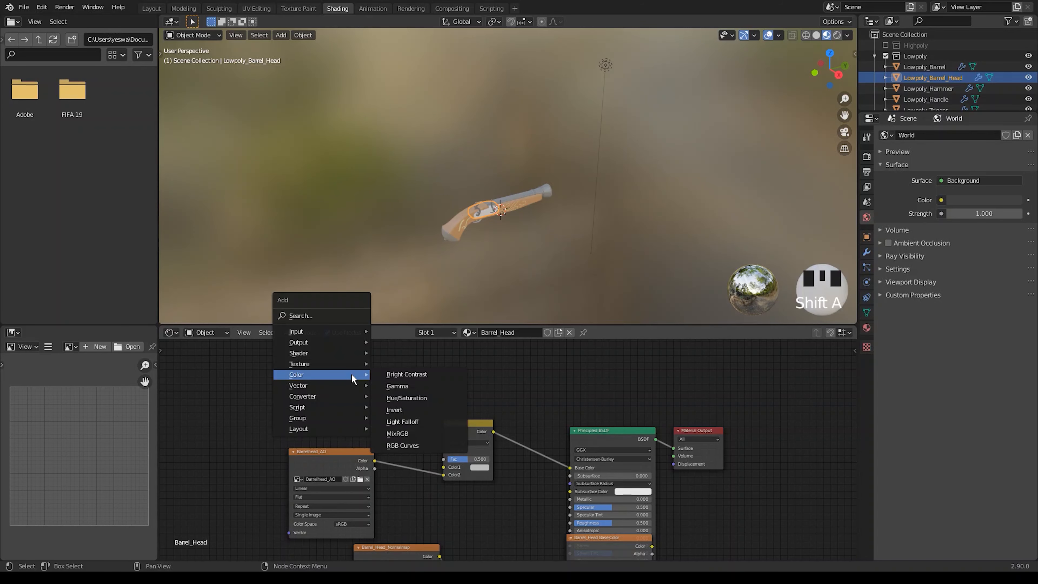
pyautogui.hotkey('shift', 'd')
pyautogui.click(314, 374)
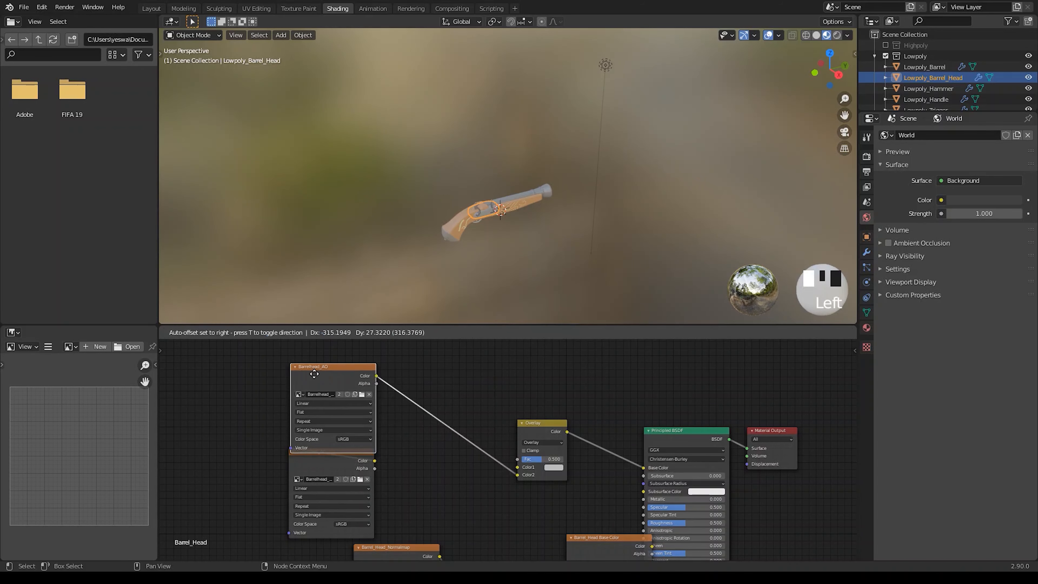
pyautogui.moveTo(375, 460); pyautogui.dragTo(518, 475)
pyautogui.click(299, 395)
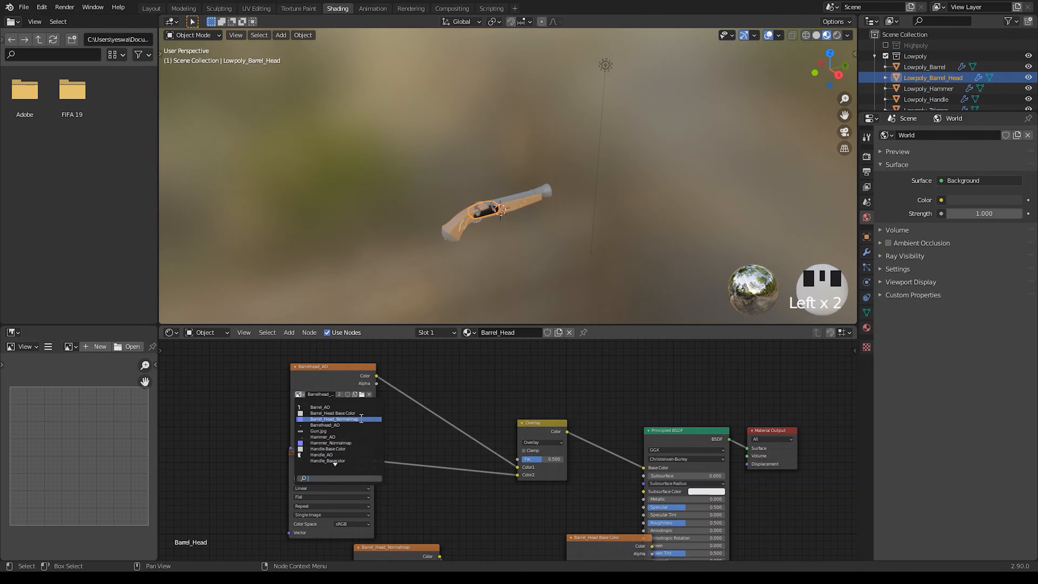
pyautogui.click(363, 413)
pyautogui.moveTo(320, 368); pyautogui.dragTo(317, 358)
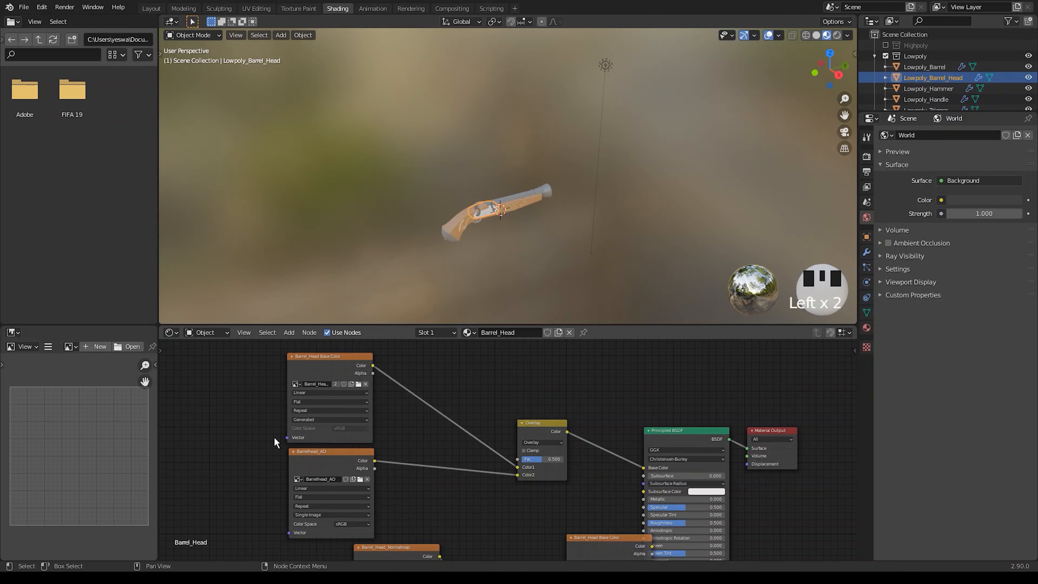
# - Return to the Texture Paint workspace and set the Fill tool's colour to the Draw brush's hex value 54514C
pyautogui.click(298, 8)
pyautogui.moveTo(528, 271); pyautogui.dragTo(616, 329, button='middle')
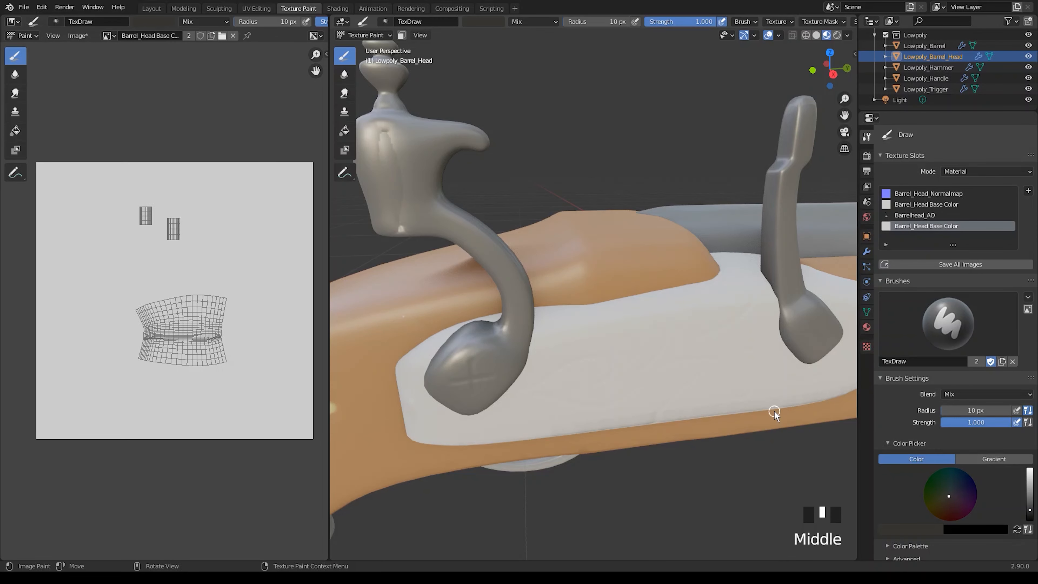
pyautogui.click(910, 528)
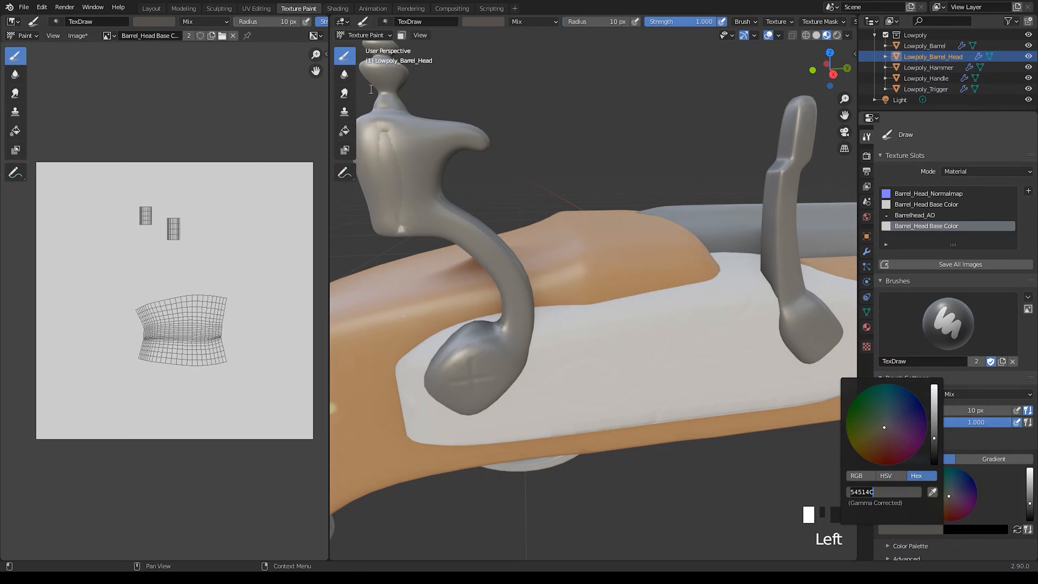
pyautogui.click(344, 130)
pyautogui.click(911, 518)
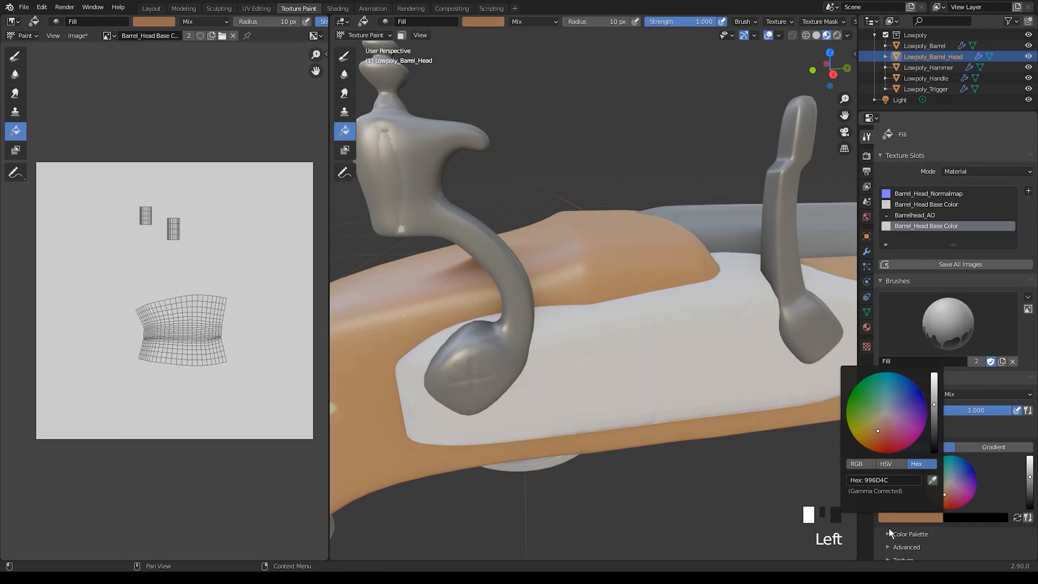
pyautogui.scroll(-3, 889, 523)
pyautogui.click(890, 472)
pyautogui.click(890, 470)
pyautogui.click(895, 453)
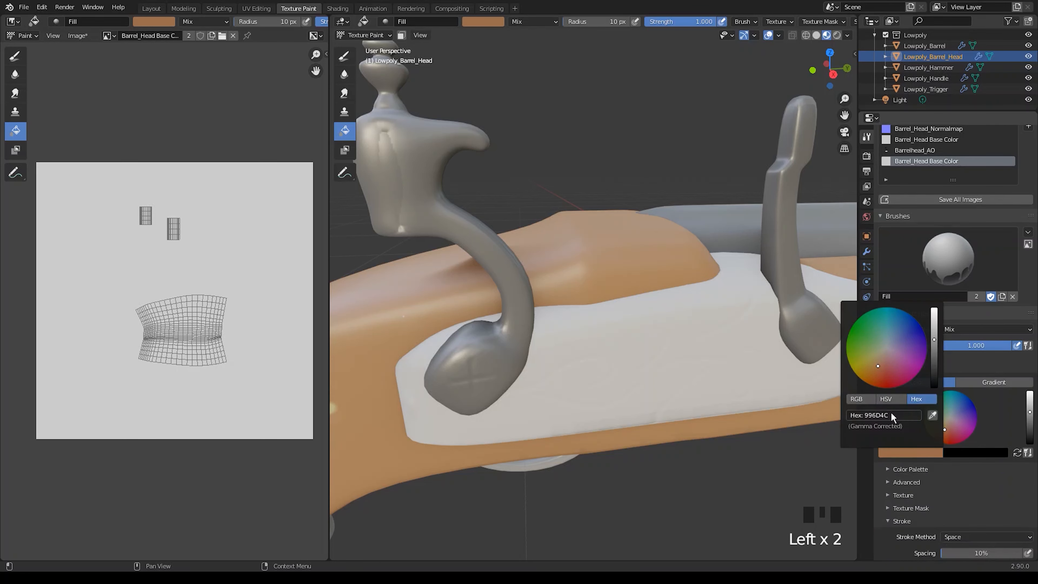
pyautogui.click(875, 415)
pyautogui.write('54514C')
pyautogui.press('Return')
# - Fill the lock plate with the dark grey and refill it with a slightly lighter shade of grey
pyautogui.click(670, 387)
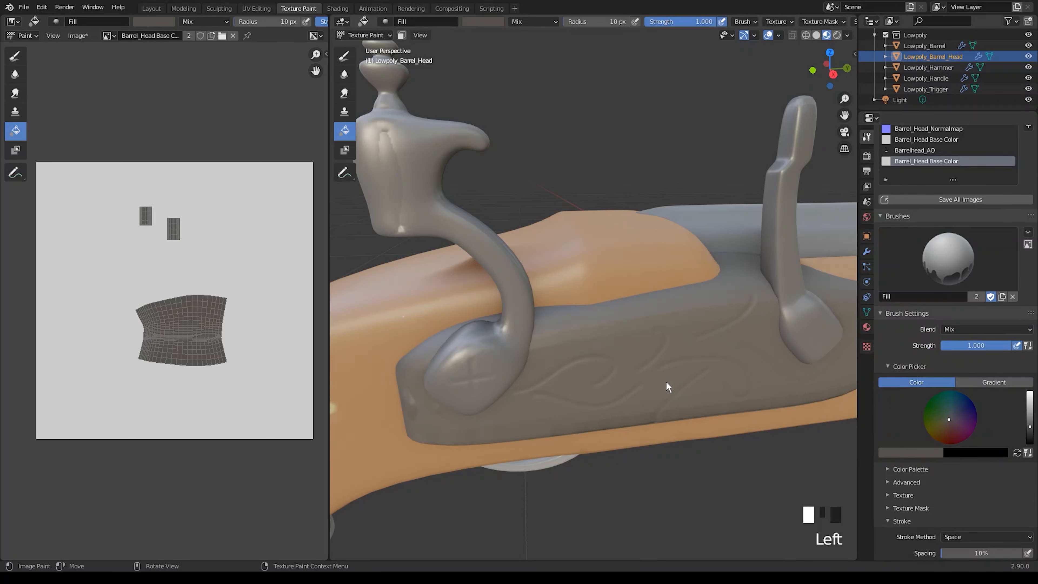
pyautogui.click(670, 386)
pyautogui.click(701, 378)
pyautogui.scroll(-5, 701, 378)
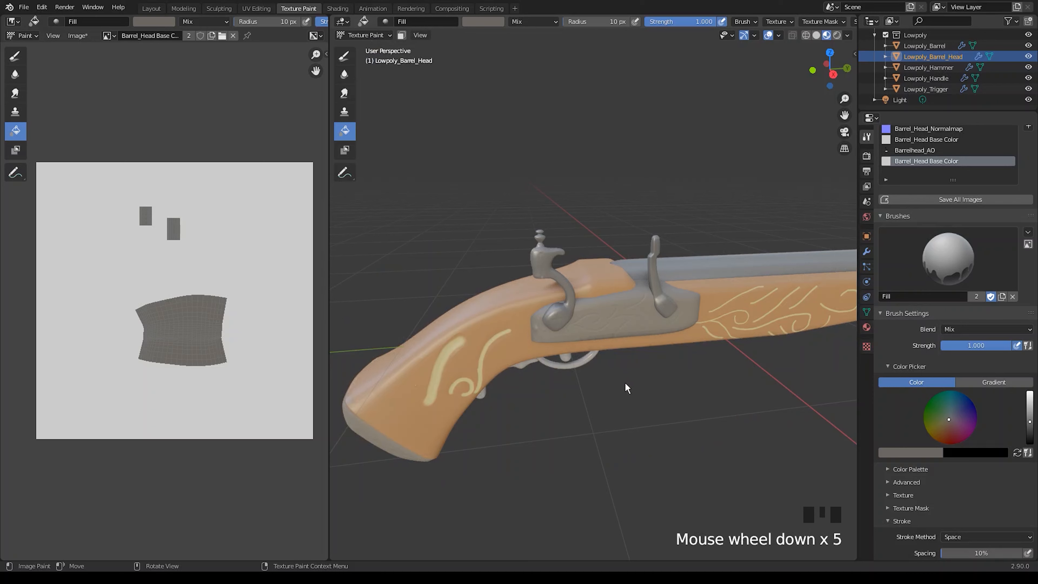
pyautogui.click(614, 310)
pyautogui.click(615, 311)
pyautogui.click(615, 311)
# - Switch to the right orthographic view of the lock plate and activate the Draw brush
pyautogui.scroll(3, 633, 345)
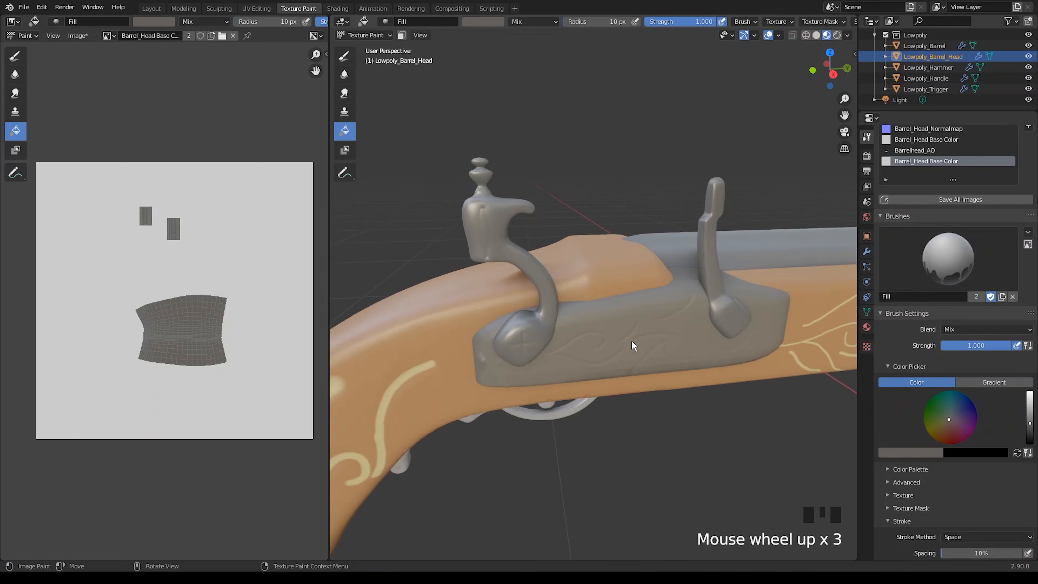
pyautogui.press('KP_3')
pyautogui.scroll(7, 619, 332)
pyautogui.click(344, 56)
# - Try painting strokes over the plate's engraved curls with the current grey brush colour
pyautogui.click(703, 367)
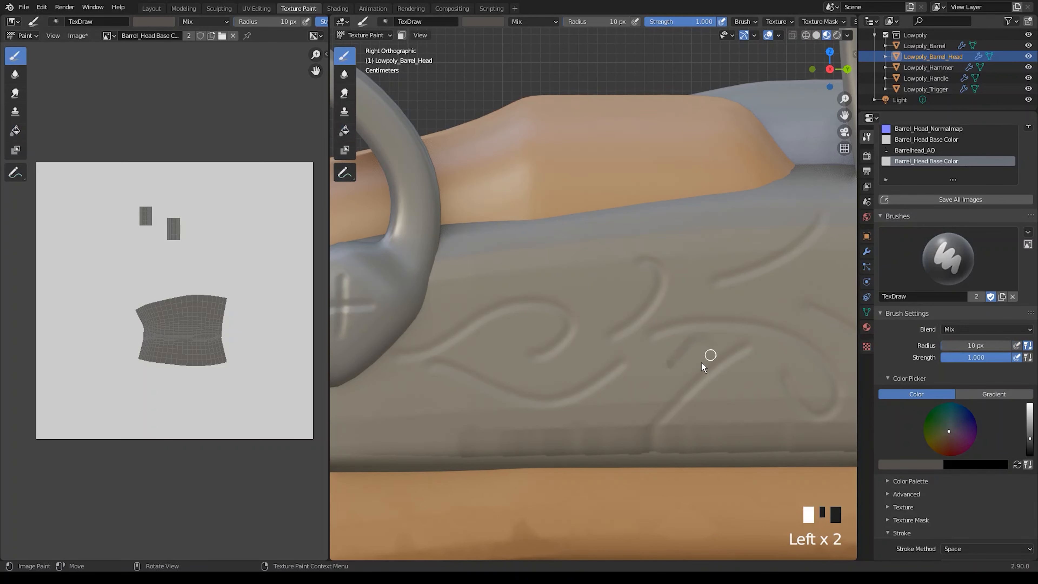
pyautogui.hotkey('ctrl', 'z')
pyautogui.moveTo(632, 357)
pyautogui.keyDown('shift'); pyautogui.mouseDown(button='middle')
pyautogui.moveTo(445, 343)
pyautogui.moveTo(378, 368)
pyautogui.mouseUp(button='middle'); pyautogui.keyUp('shift')
pyautogui.moveTo(377, 368); pyautogui.dragTo(427, 370)
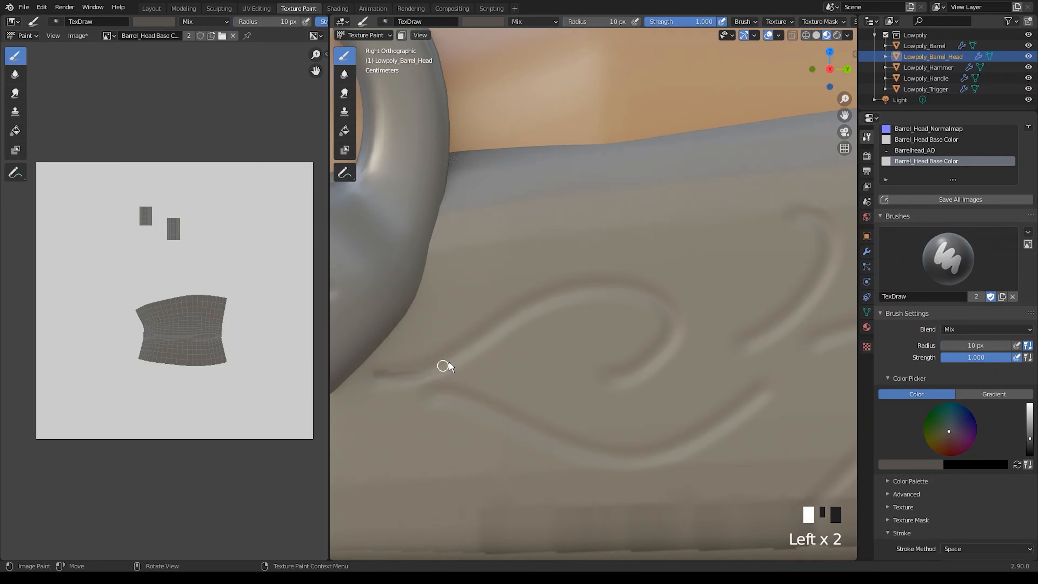
pyautogui.hotkey('ctrl', 'z')
pyautogui.hotkey('ctrl', 'z')
# - Darken the brush colour to near black and try a 10 px stroke along the upper curl beside the hammer
pyautogui.click(1029, 446)
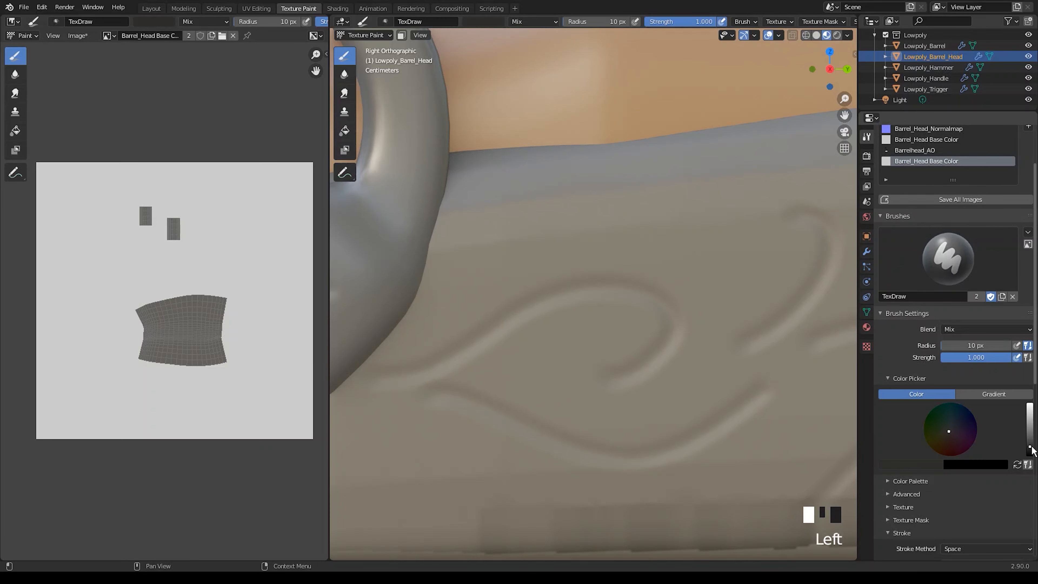
pyautogui.scroll(2, 526, 376)
pyautogui.moveTo(526, 376)
pyautogui.keyDown('shift'); pyautogui.mouseDown(button='middle')
pyautogui.moveTo(697, 345)
pyautogui.moveTo(486, 364)
pyautogui.mouseUp(button='middle'); pyautogui.keyUp('shift')
pyautogui.moveTo(412, 371)
pyautogui.mouseDown()
pyautogui.moveTo(449, 368)
pyautogui.moveTo(572, 308)
pyautogui.moveTo(725, 279)
pyautogui.moveTo(708, 363)
pyautogui.mouseUp()
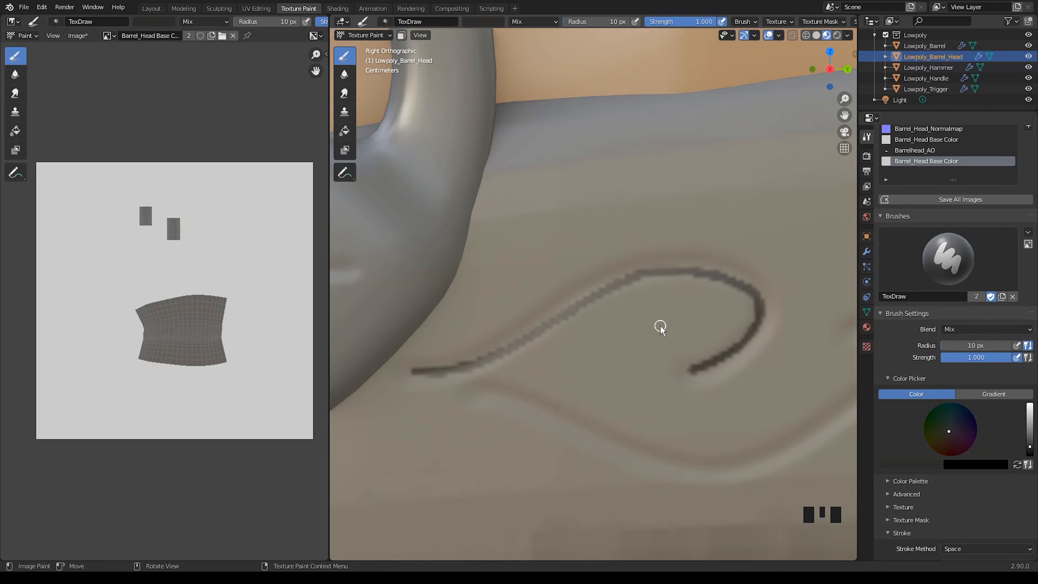
pyautogui.hotkey('ctrl', 'z')
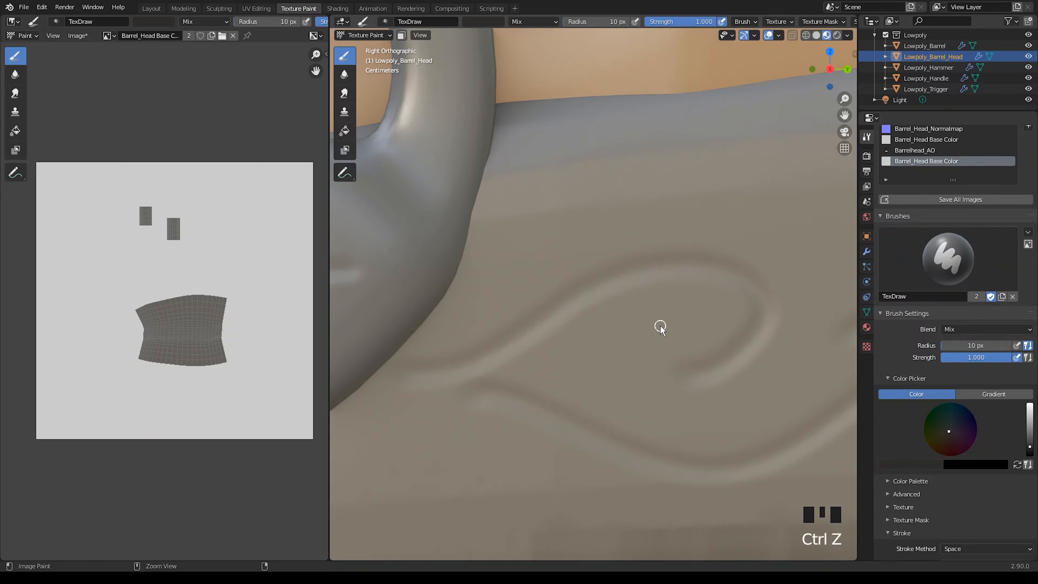
# - Set the brush radius to 19 px and paint the two engraved curls beside the hammer in the dark colour
pyautogui.click(108, 36)
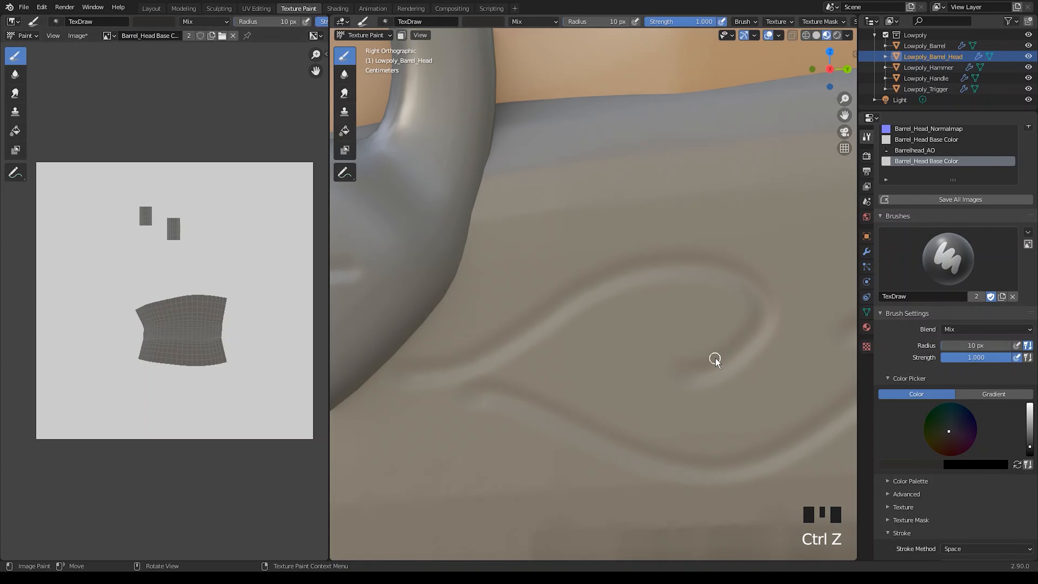
pyautogui.scroll(-1, 628, 371)
pyautogui.press('f')
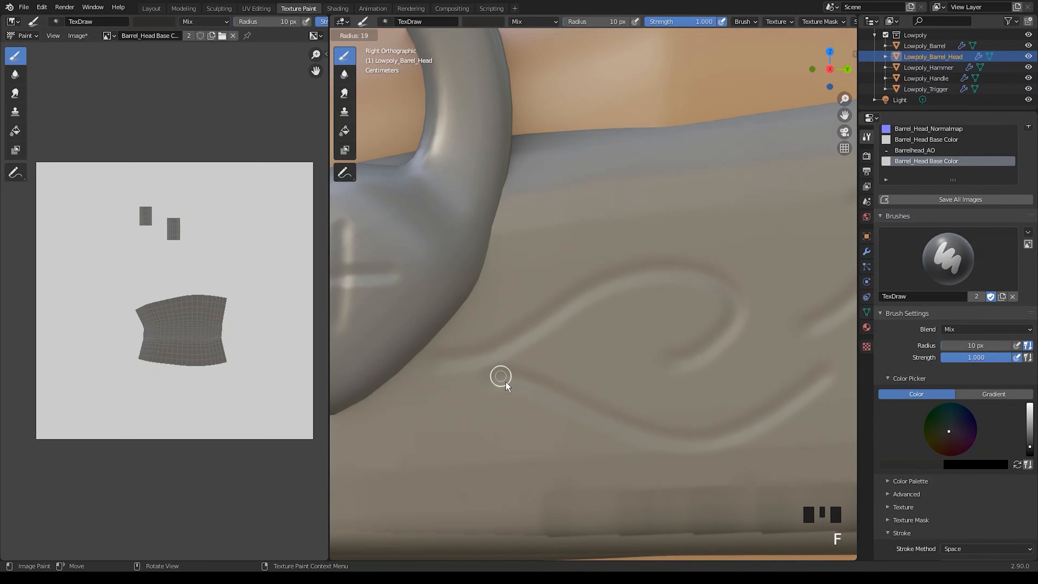
pyautogui.click(506, 383)
pyautogui.moveTo(440, 358)
pyautogui.mouseDown()
pyautogui.moveTo(479, 352)
pyautogui.moveTo(563, 306)
pyautogui.moveTo(686, 278)
pyautogui.moveTo(728, 322)
pyautogui.moveTo(676, 354)
pyautogui.mouseUp()
pyautogui.keyDown('shift'); pyautogui.moveTo(723, 336); pyautogui.dragTo(549, 327, button='middle'); pyautogui.keyUp('shift')
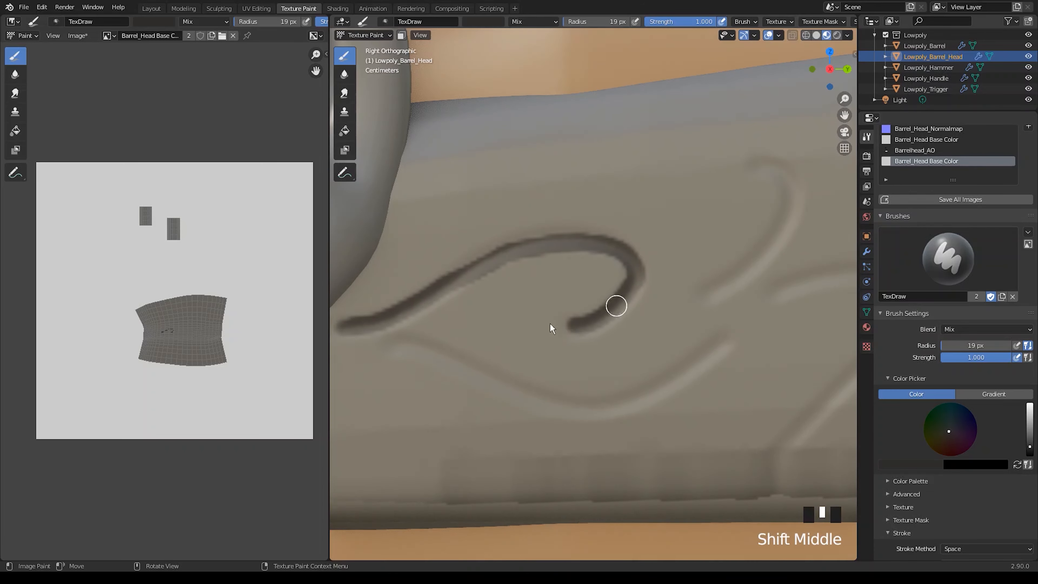
pyautogui.moveTo(398, 343)
pyautogui.mouseDown()
pyautogui.moveTo(522, 389)
pyautogui.moveTo(624, 401)
pyautogui.moveTo(722, 345)
pyautogui.mouseUp()
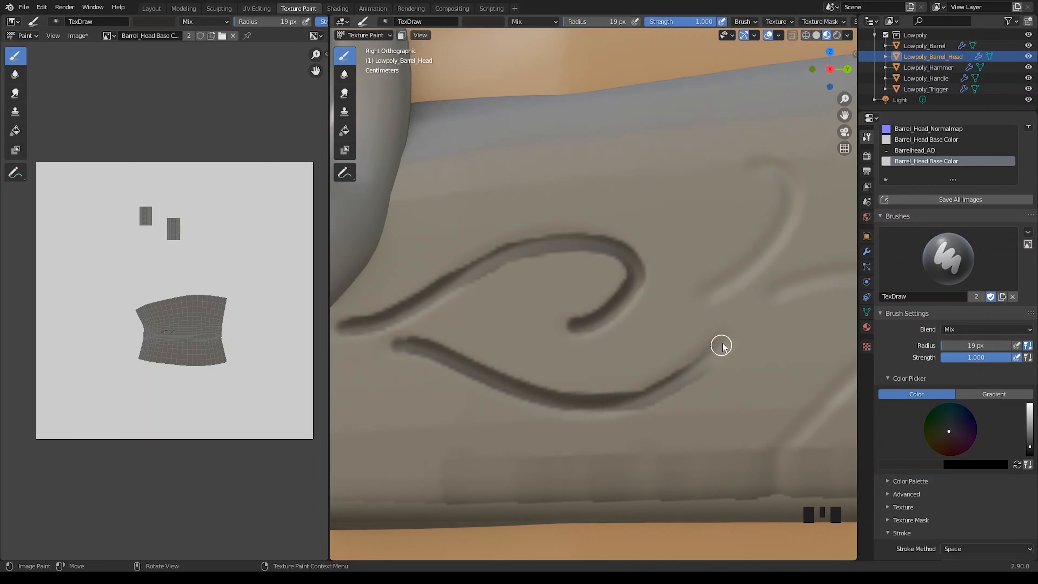
# - Paint the remaining engraved ornaments along the lock plate in the same dark colour, up to its front end
pyautogui.moveTo(721, 346)
pyautogui.keyDown('shift'); pyautogui.mouseDown(button='middle')
pyautogui.moveTo(666, 274)
pyautogui.moveTo(444, 366)
pyautogui.mouseUp(button='middle'); pyautogui.keyUp('shift')
pyautogui.moveTo(444, 367)
pyautogui.mouseDown()
pyautogui.moveTo(498, 329)
pyautogui.moveTo(508, 246)
pyautogui.moveTo(470, 239)
pyautogui.mouseUp()
pyautogui.keyDown('shift'); pyautogui.moveTo(445, 370); pyautogui.dragTo(428, 373, button='middle'); pyautogui.keyUp('shift')
pyautogui.moveTo(609, 268)
pyautogui.mouseDown()
pyautogui.moveTo(779, 188)
pyautogui.moveTo(791, 159)
pyautogui.mouseUp()
pyautogui.keyDown('shift'); pyautogui.moveTo(686, 294); pyautogui.dragTo(596, 221, button='middle'); pyautogui.keyUp('shift')
pyautogui.moveTo(412, 492)
pyautogui.mouseDown()
pyautogui.moveTo(419, 445)
pyautogui.moveTo(552, 339)
pyautogui.mouseUp()
pyautogui.moveTo(412, 287)
pyautogui.mouseDown()
pyautogui.moveTo(475, 271)
pyautogui.moveTo(623, 292)
pyautogui.moveTo(718, 364)
pyautogui.moveTo(688, 427)
pyautogui.moveTo(637, 364)
pyautogui.mouseUp()
pyautogui.keyDown('shift'); pyautogui.moveTo(638, 364); pyautogui.dragTo(389, 264, button='middle'); pyautogui.keyUp('shift')
pyautogui.moveTo(389, 264)
pyautogui.mouseDown()
pyautogui.moveTo(639, 398)
pyautogui.moveTo(748, 336)
pyautogui.moveTo(784, 283)
pyautogui.mouseUp()
pyautogui.scroll(-4, 776, 22)
pyautogui.scroll(-15, 686, 251)
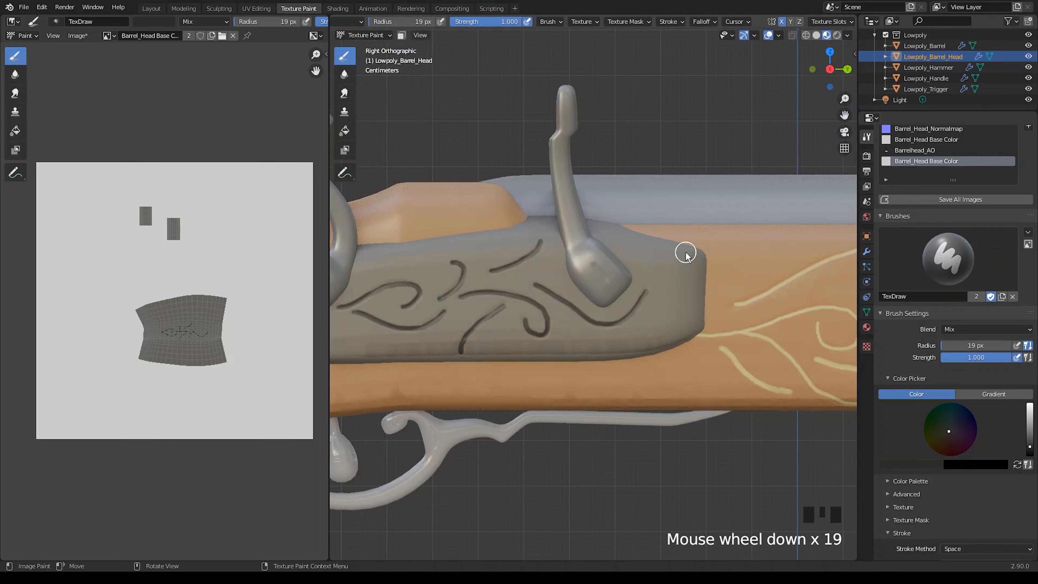
pyautogui.scroll(-1, 473, 309)
# - Select Lowpoly_Handle in the Layout workspace and return to texture painting it
pyautogui.moveTo(472, 308); pyautogui.dragTo(566, 336, button='middle')
pyautogui.scroll(2, 595, 378)
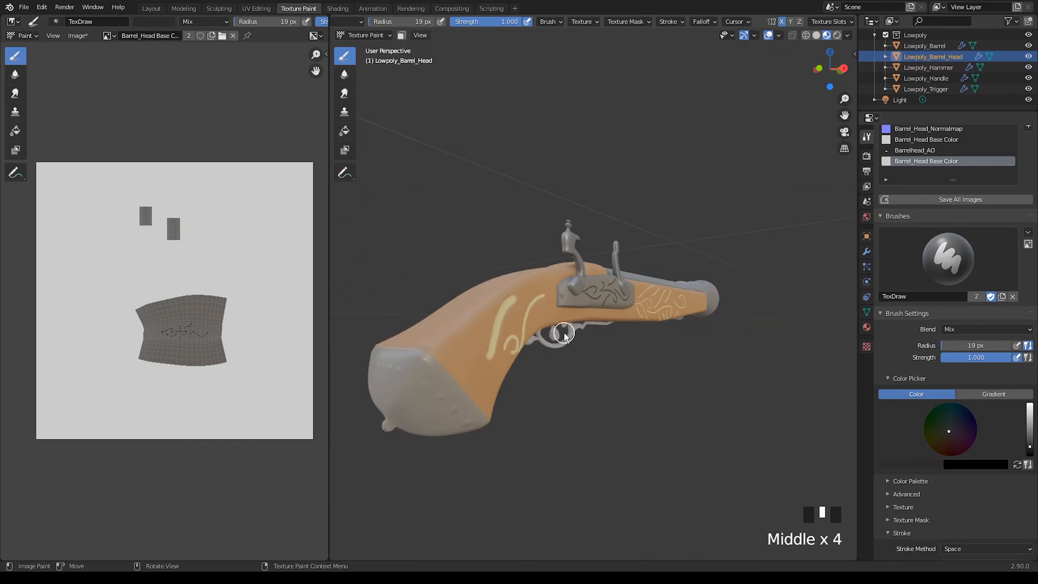
pyautogui.click(926, 79)
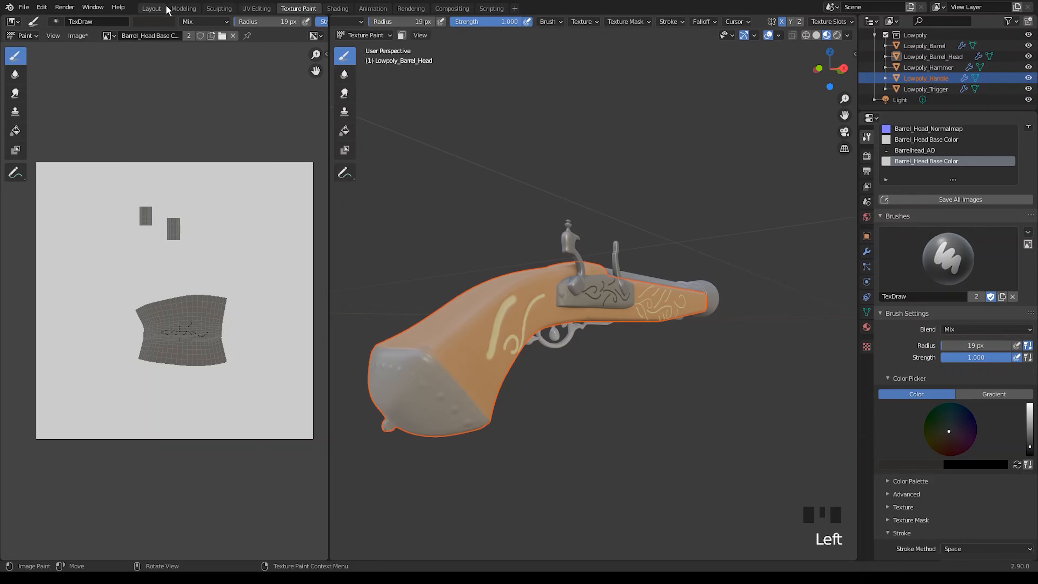
pyautogui.click(157, 9)
pyautogui.click(269, 317)
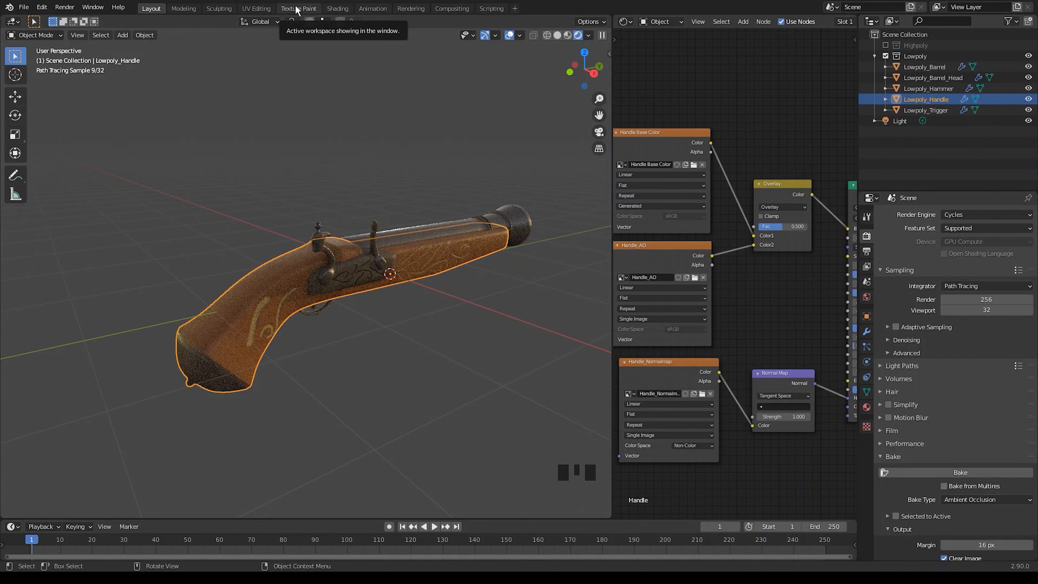
pyautogui.click(298, 9)
# - Lighten the brush colour to a light grey-beige and try a stroke on the handle's grey butt cap
pyautogui.moveTo(1029, 434); pyautogui.dragTo(1029, 428)
pyautogui.scroll(5, 709, 402)
pyautogui.moveTo(538, 376); pyautogui.dragTo(537, 363)
pyautogui.hotkey('ctrl', 'z')
pyautogui.scroll(-2, 522, 369)
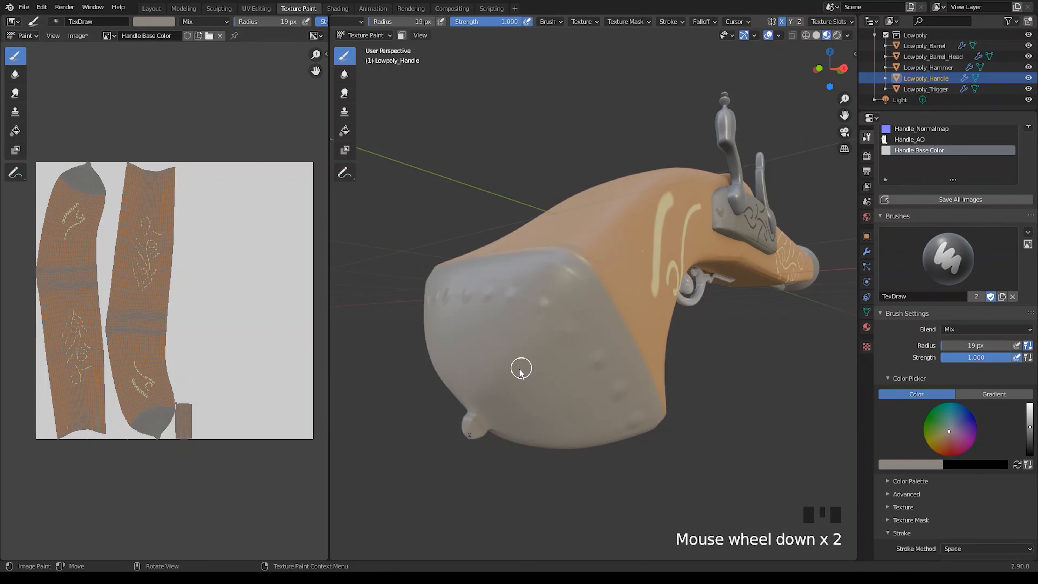
# - Dab the light grey-beige colour onto the raised studs along the upper edge of the handle's butt cap
pyautogui.moveTo(521, 369); pyautogui.dragTo(548, 378, button='middle')
pyautogui.keyDown('shift'); pyautogui.moveTo(547, 378); pyautogui.dragTo(528, 354, button='middle'); pyautogui.keyUp('shift')
pyautogui.click(530, 370)
pyautogui.click(556, 370)
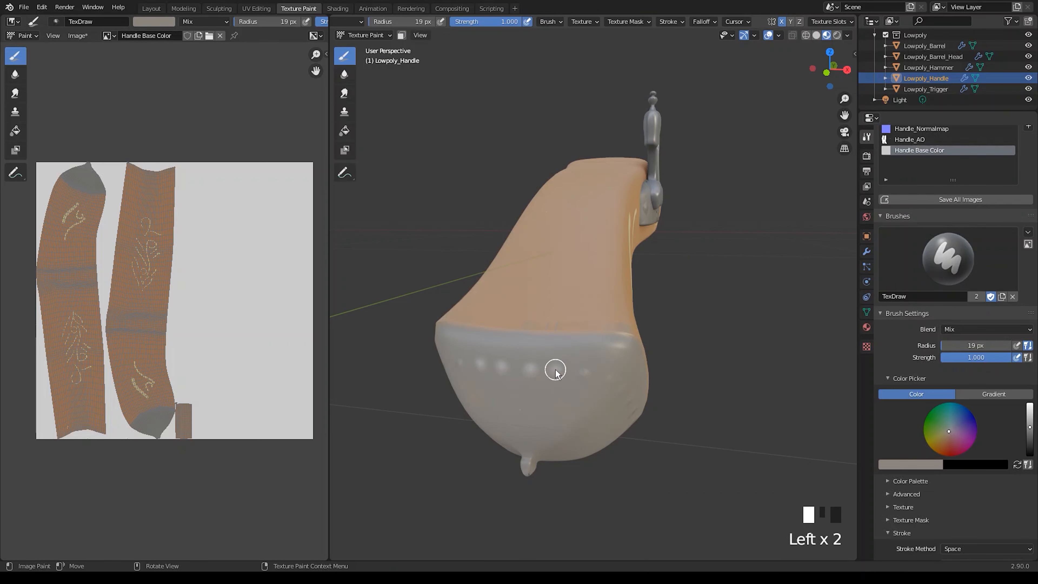
pyautogui.click(582, 380)
pyautogui.moveTo(562, 424); pyautogui.dragTo(473, 301, button='middle')
pyautogui.click(493, 321)
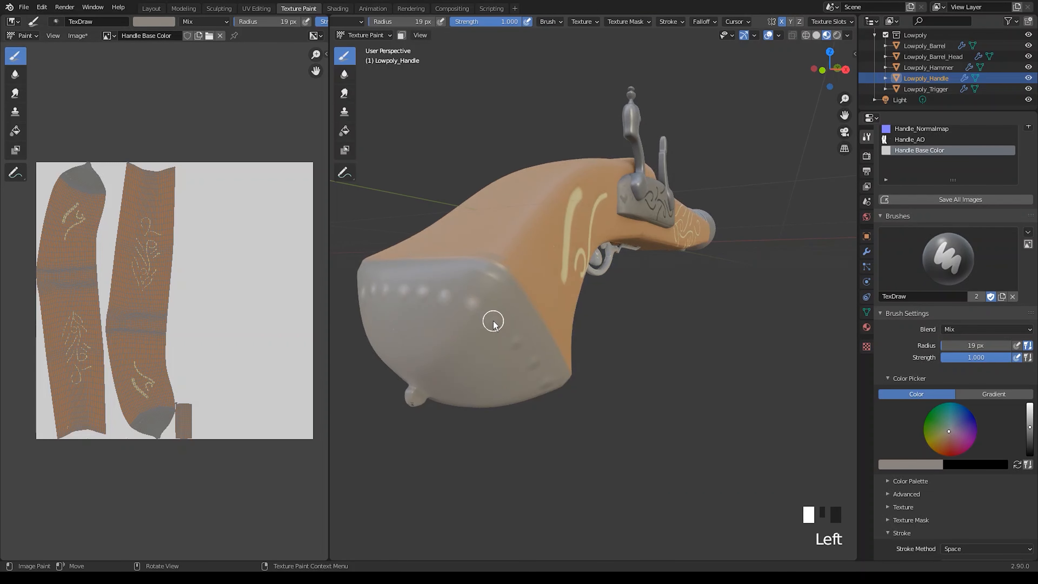
pyautogui.click(496, 323)
# - Dab the same light colour onto the remaining studs down the side edge of the butt cap
pyautogui.moveTo(518, 347)
pyautogui.mouseDown(button='middle')
pyautogui.moveTo(470, 352)
pyautogui.moveTo(396, 329)
pyautogui.moveTo(509, 377)
pyautogui.moveTo(609, 325)
pyautogui.moveTo(549, 439)
pyautogui.moveTo(519, 427)
pyautogui.mouseUp(button='middle')
pyautogui.click(409, 341)
pyautogui.scroll(-3, 549, 439)
pyautogui.click(519, 427)
pyautogui.click(550, 452)
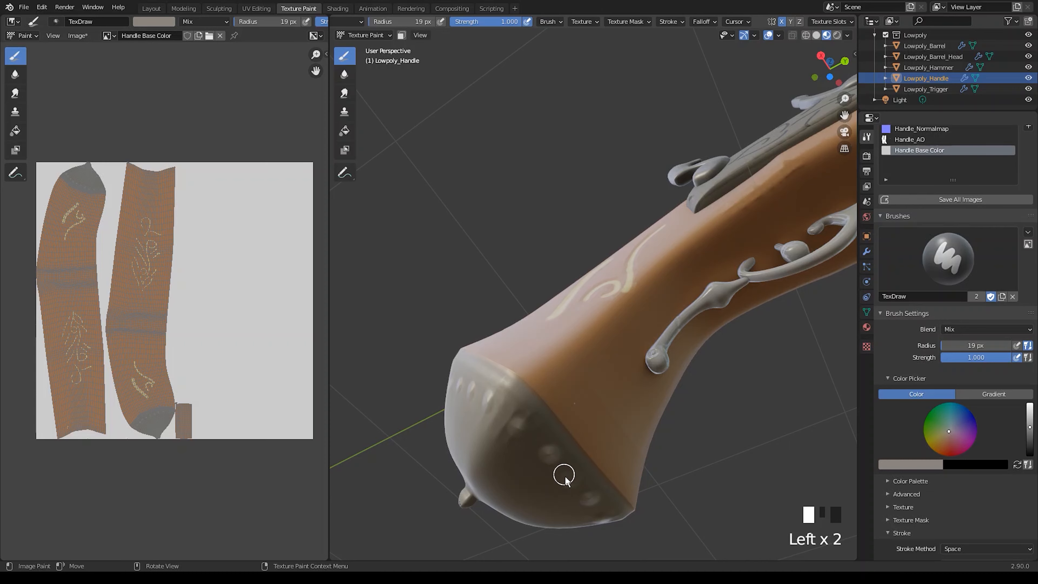
pyautogui.click(572, 483)
# - Examine the painted pistol from the side, and check it unselected in the Layout workspace's rendered view
pyautogui.moveTo(572, 483)
pyautogui.mouseDown(button='middle')
pyautogui.moveTo(566, 424)
pyautogui.moveTo(616, 413)
pyautogui.moveTo(599, 348)
pyautogui.mouseUp(button='middle')
pyautogui.scroll(-4, 626, 394)
pyautogui.scroll(3, 521, 382)
pyautogui.moveTo(522, 382); pyautogui.dragTo(476, 325, button='middle')
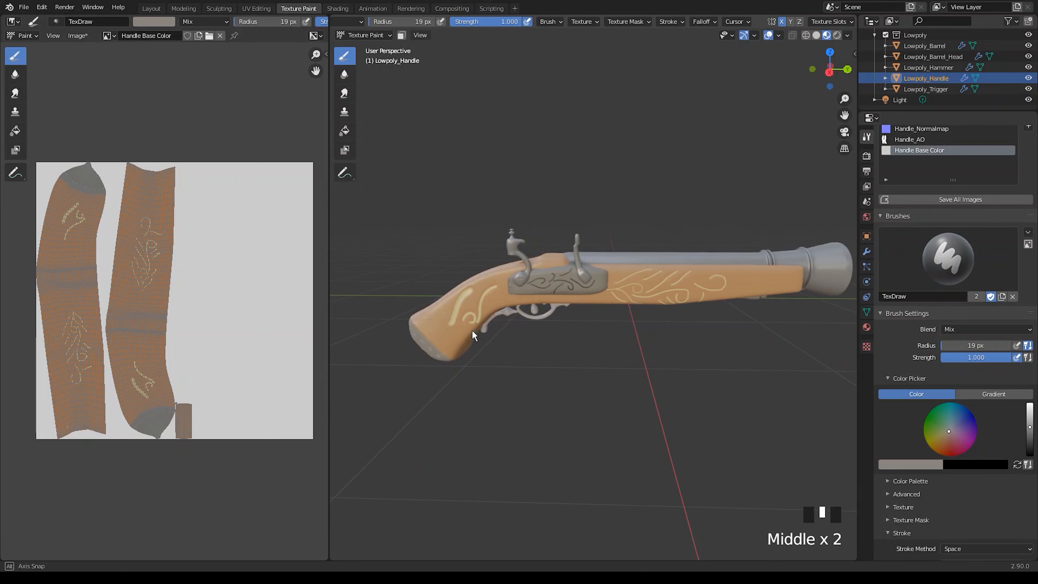
pyautogui.click(151, 8)
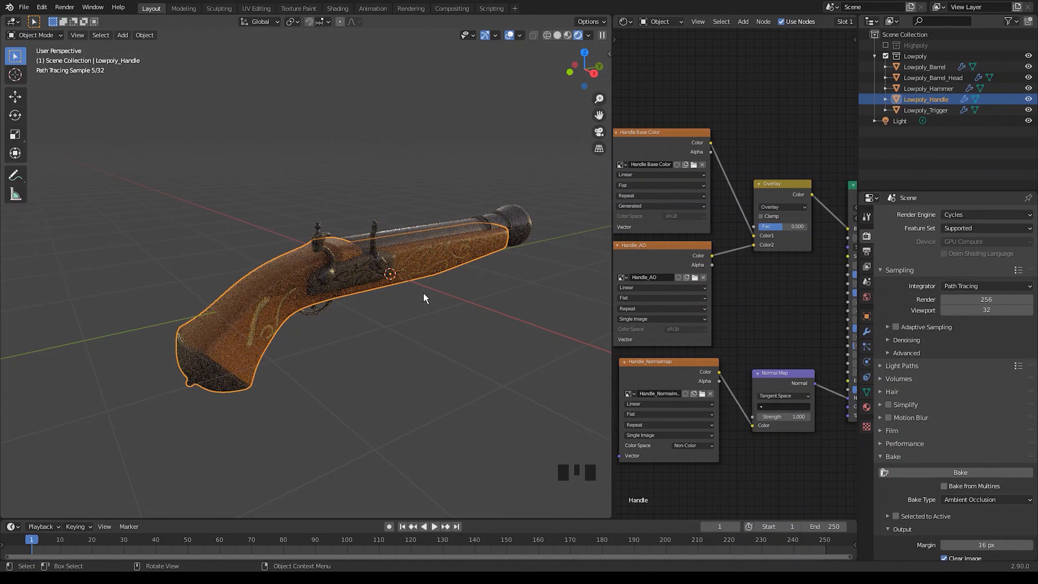
pyautogui.click(424, 297)
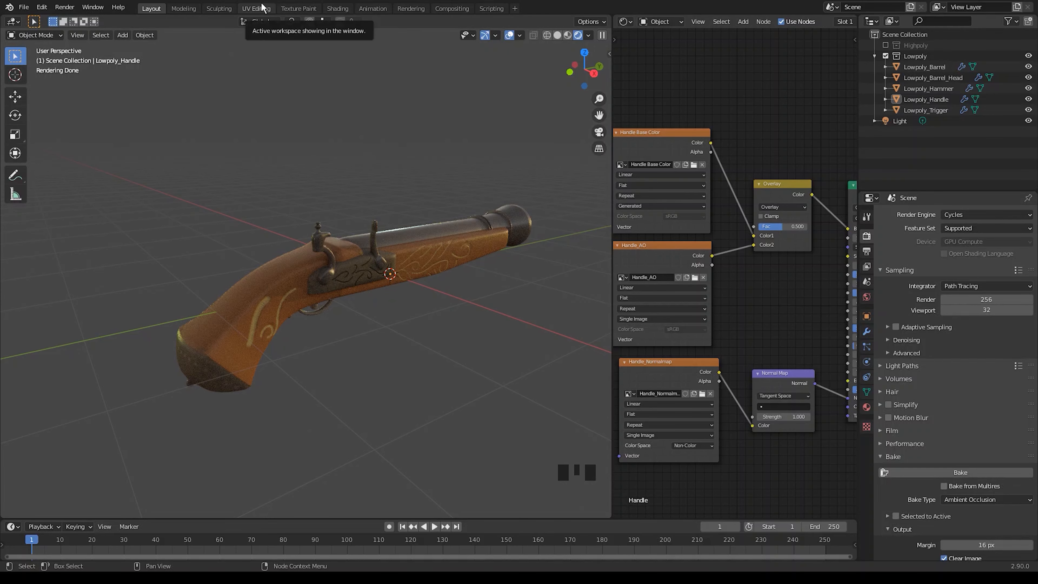
# - Return to the Texture Paint workspace and save the Handle Base Color image
pyautogui.click(298, 8)
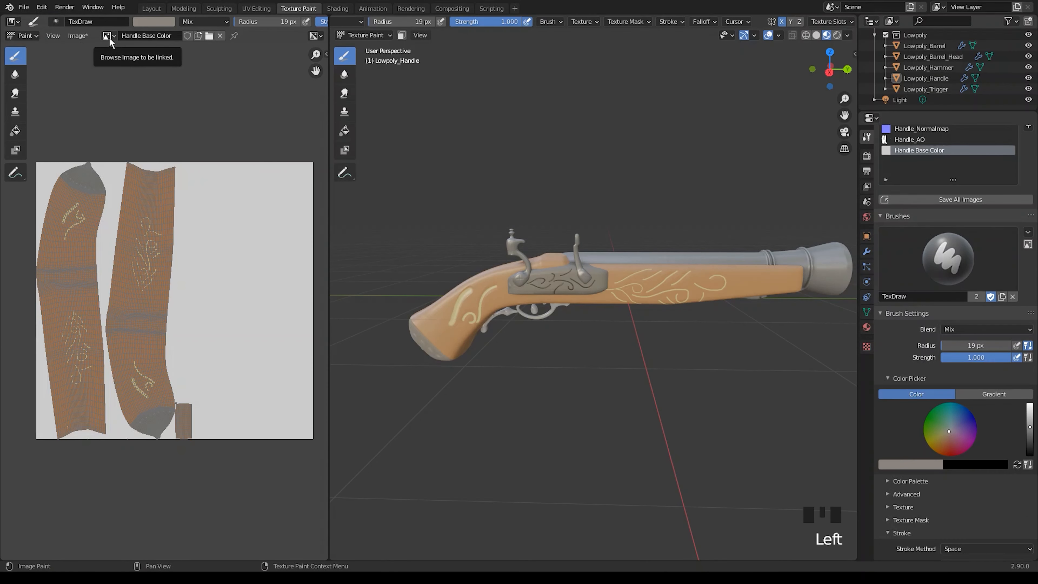
pyautogui.click(78, 35)
pyautogui.click(89, 135)
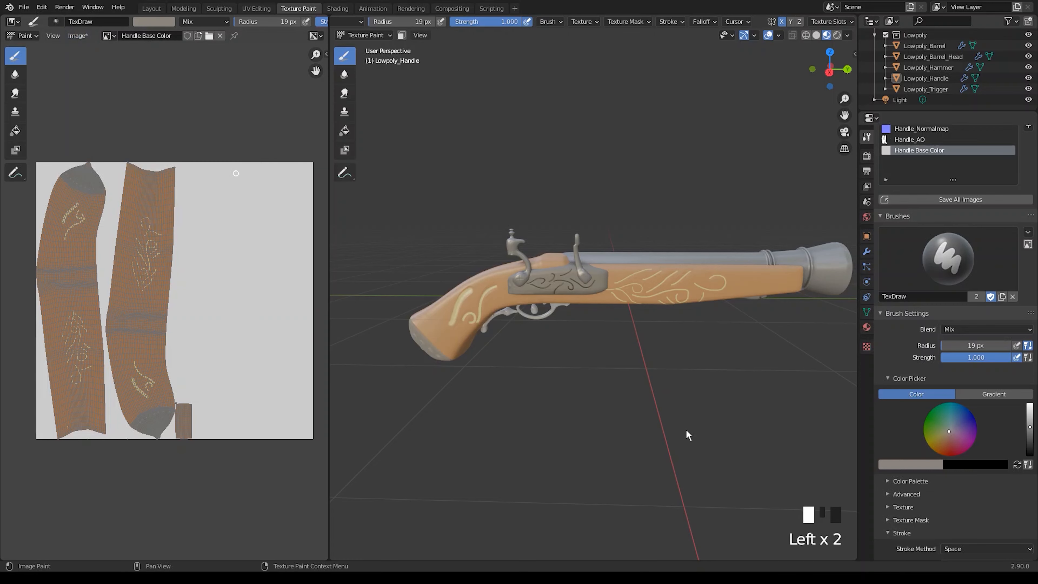
# - Display the Barrel_Head Base Color image in the image editor and save it
pyautogui.click(109, 36)
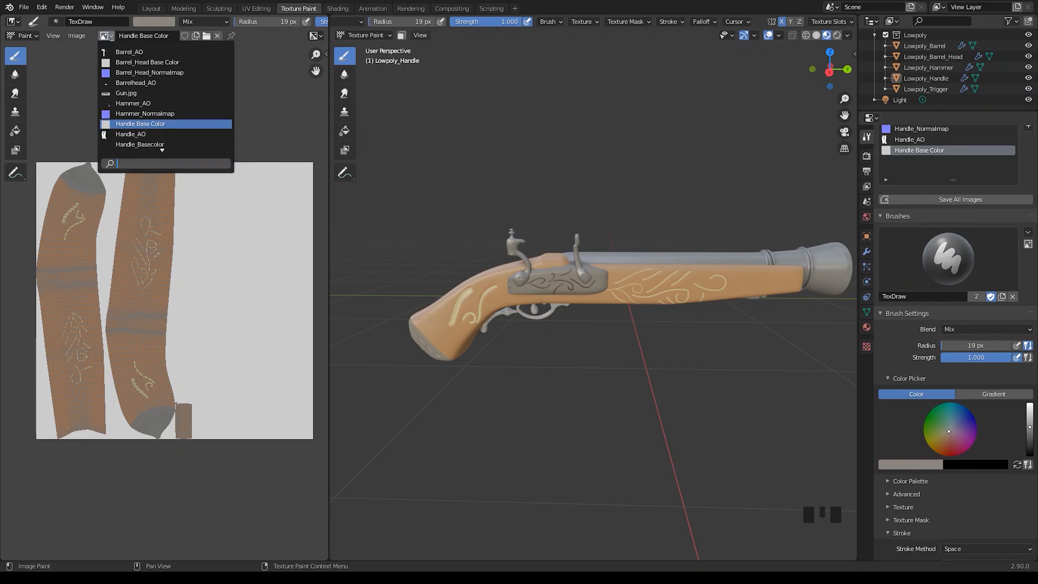
pyautogui.click(171, 62)
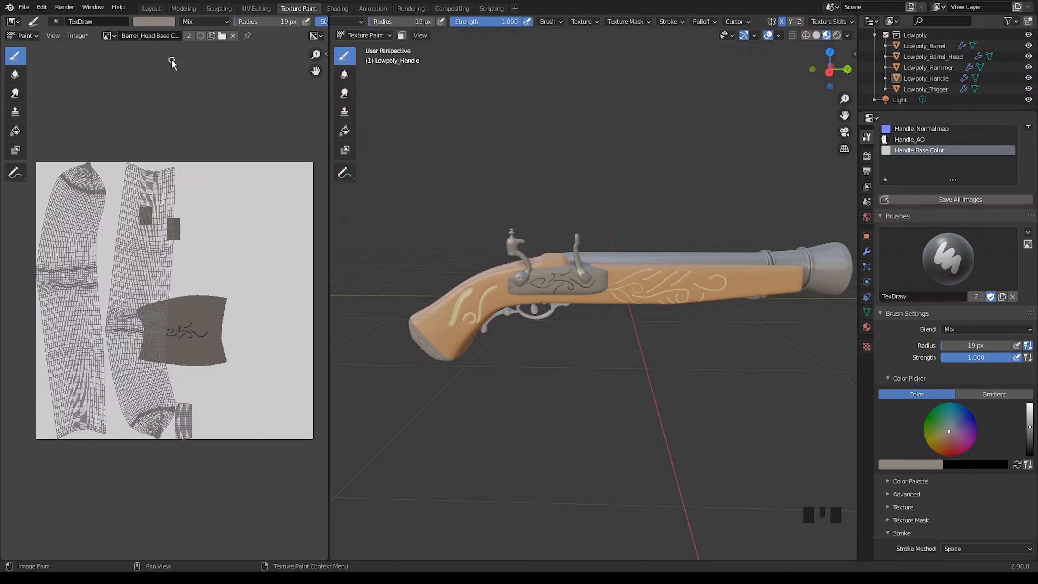
pyautogui.click(77, 36)
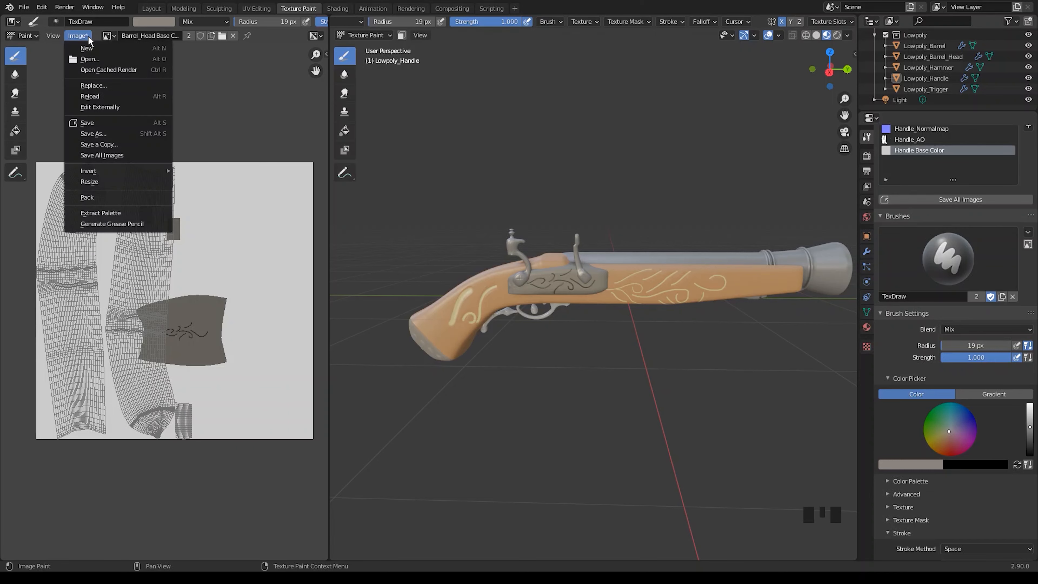
pyautogui.click(105, 138)
# - Inspect the material nodes of the lock plate, handle, barrel, trigger and hammer in the Shading workspace
pyautogui.click(337, 8)
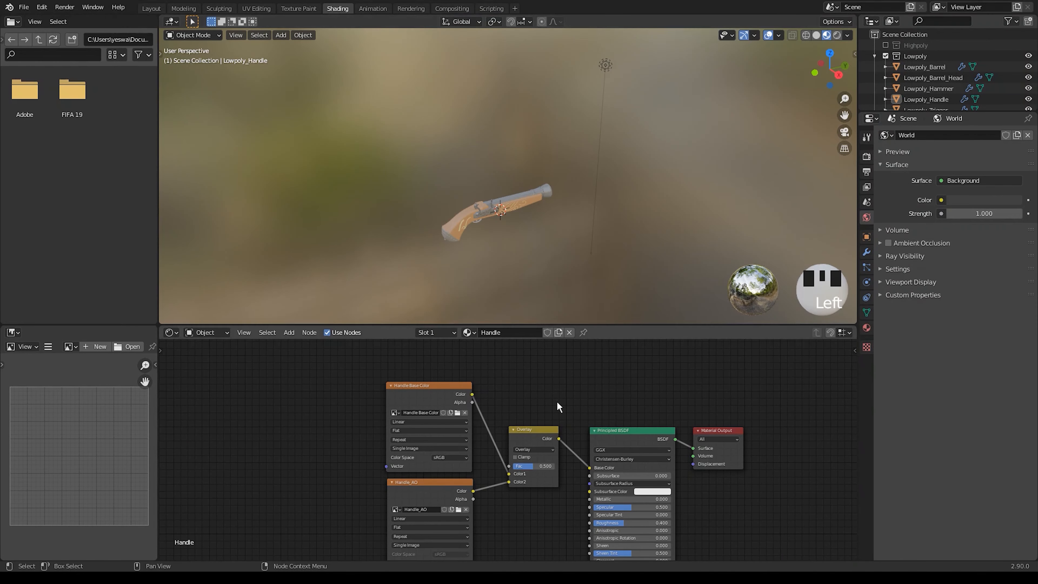
pyautogui.scroll(7, 527, 232)
pyautogui.click(448, 259)
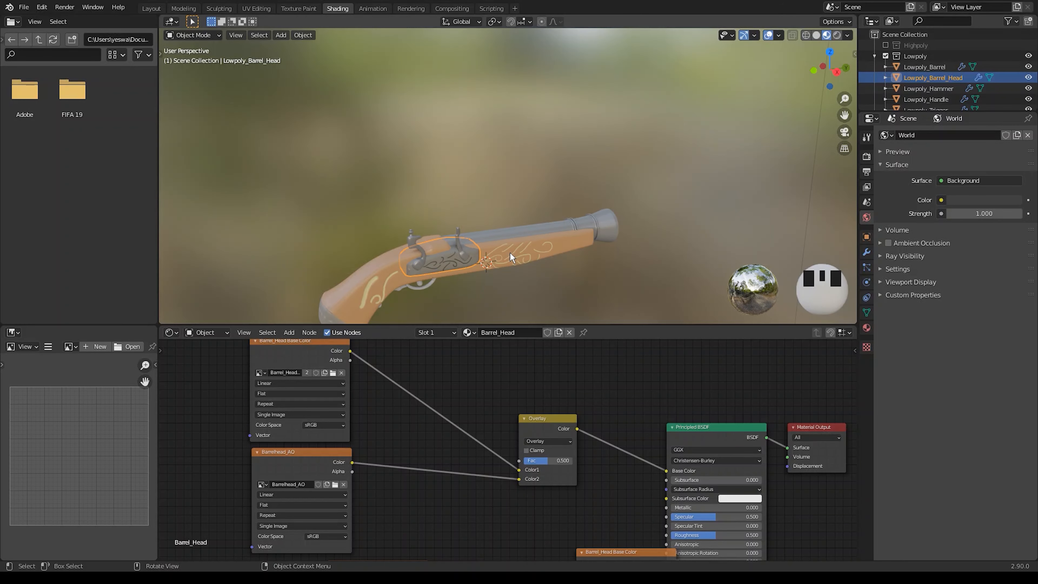
pyautogui.click(497, 254)
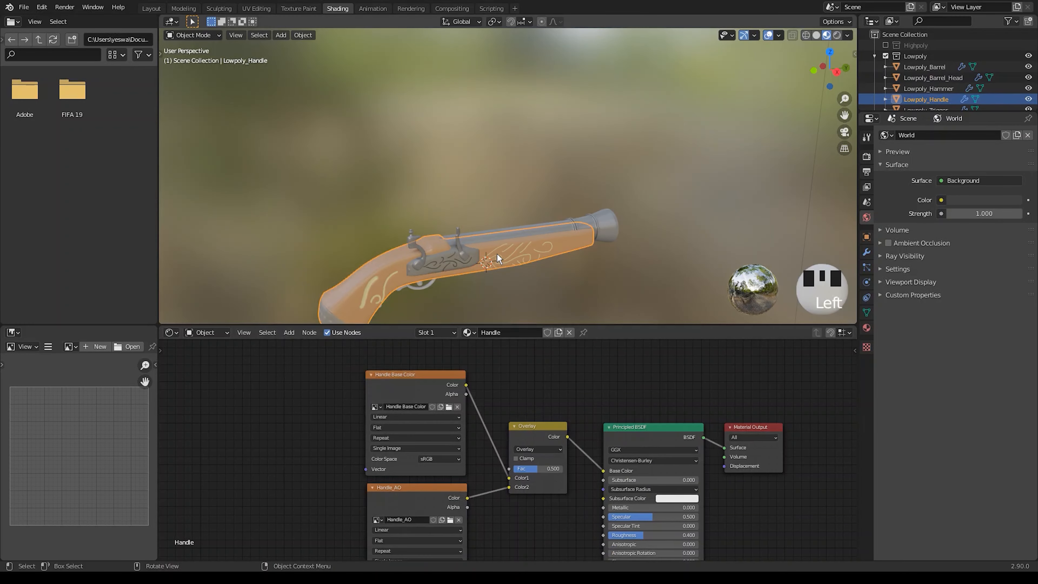
pyautogui.click(601, 224)
pyautogui.click(419, 291)
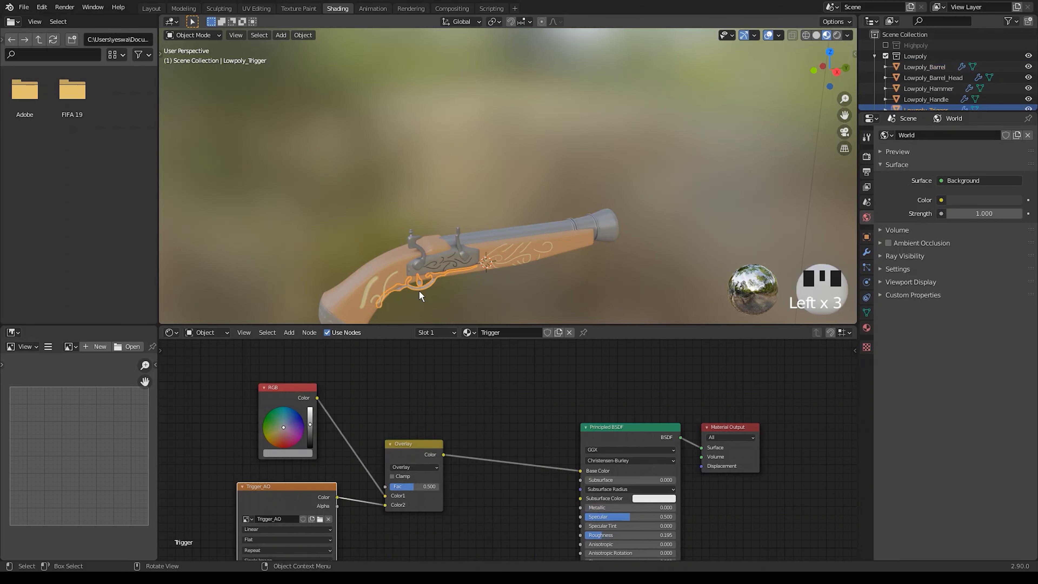
pyautogui.doubleClick(415, 237)
# - Delete the unconnected duplicate Barrel_Head Base Color node from the lock plate's material and save the file
pyautogui.click(445, 257)
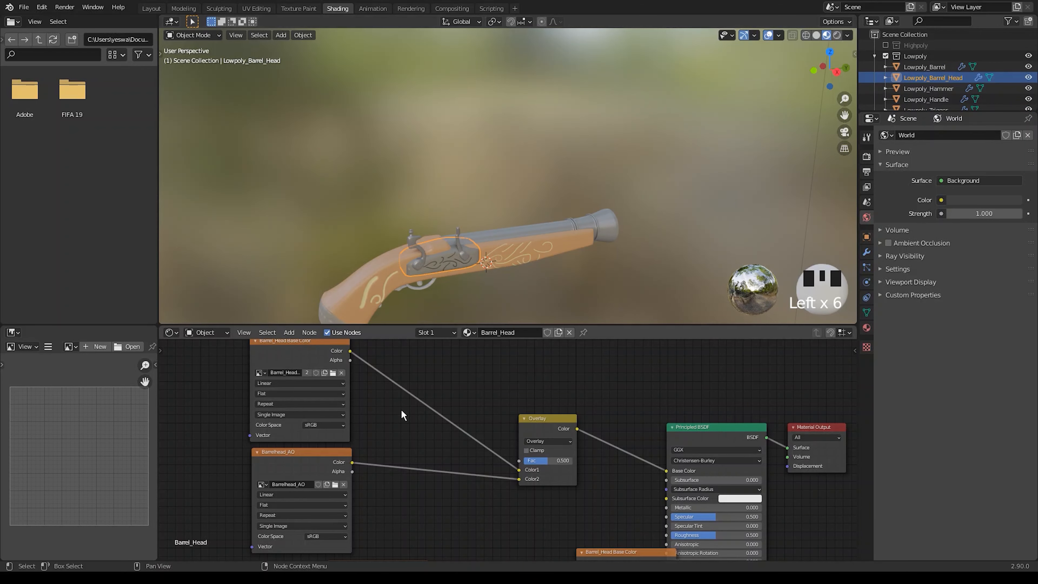
pyautogui.scroll(-2, 529, 447)
pyautogui.moveTo(490, 527); pyautogui.dragTo(469, 450, button='middle')
pyautogui.scroll(8, 529, 448)
pyautogui.click(595, 373)
pyautogui.press('Delete')
pyautogui.scroll(-6, 430, 400)
pyautogui.hotkey('ctrl', 's')
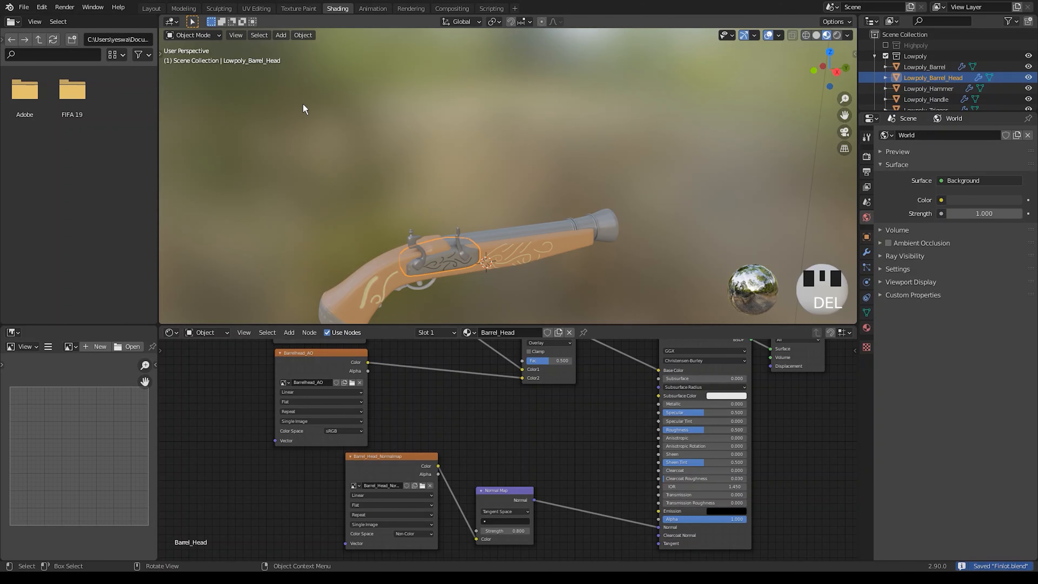
# - Return to the Layout workspace, merge the node editor area into the 3D viewport, and show the deselected pistol in rendered shading
pyautogui.click(152, 8)
pyautogui.moveTo(611, 17); pyautogui.dragTo(617, 154)
pyautogui.click(814, 36)
pyautogui.moveTo(670, 131); pyautogui.dragTo(543, 171, button='middle')
pyautogui.click(410, 216)
pyautogui.moveTo(410, 215); pyautogui.dragTo(462, 188, button='middle')
pyautogui.click(838, 33)
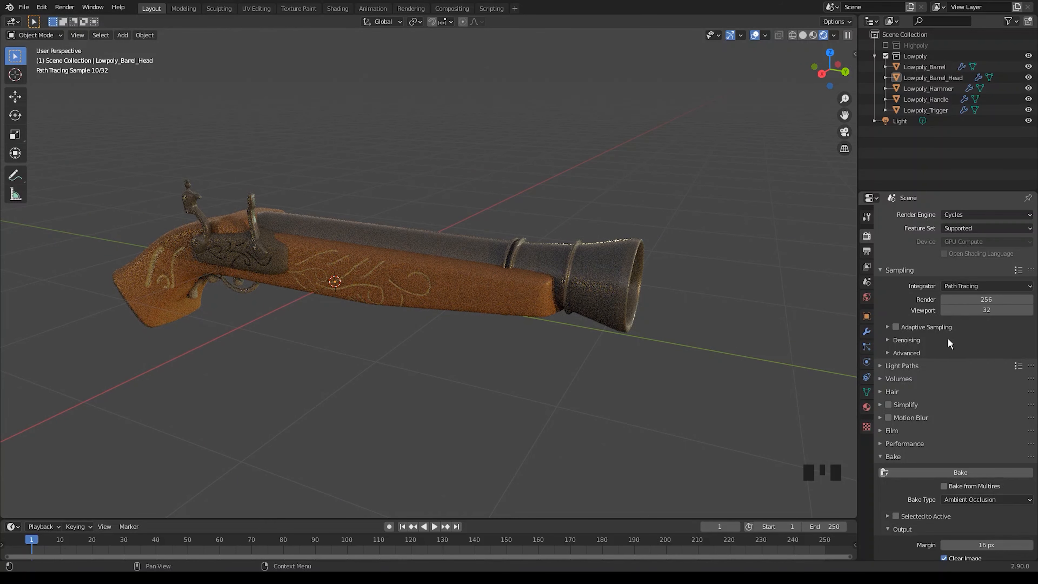
# - Collapse the Bake settings and open the Denoising settings in the render properties
pyautogui.click(919, 456)
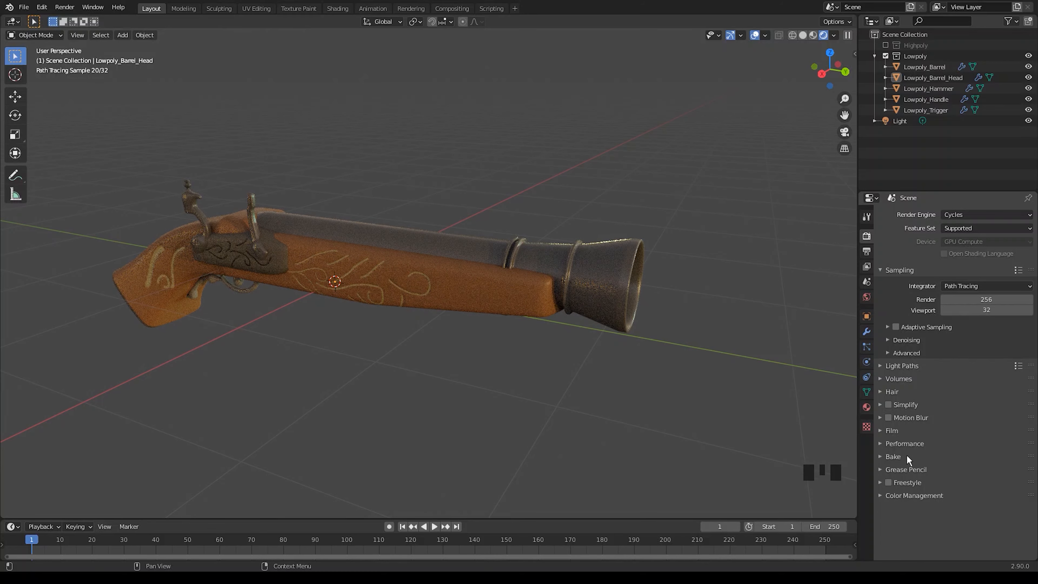
pyautogui.click(895, 340)
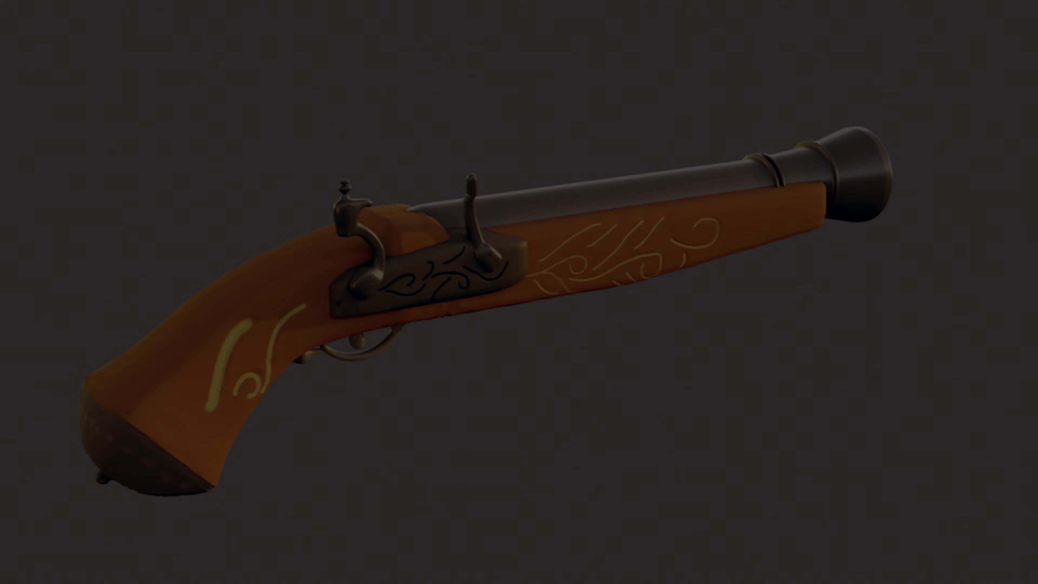